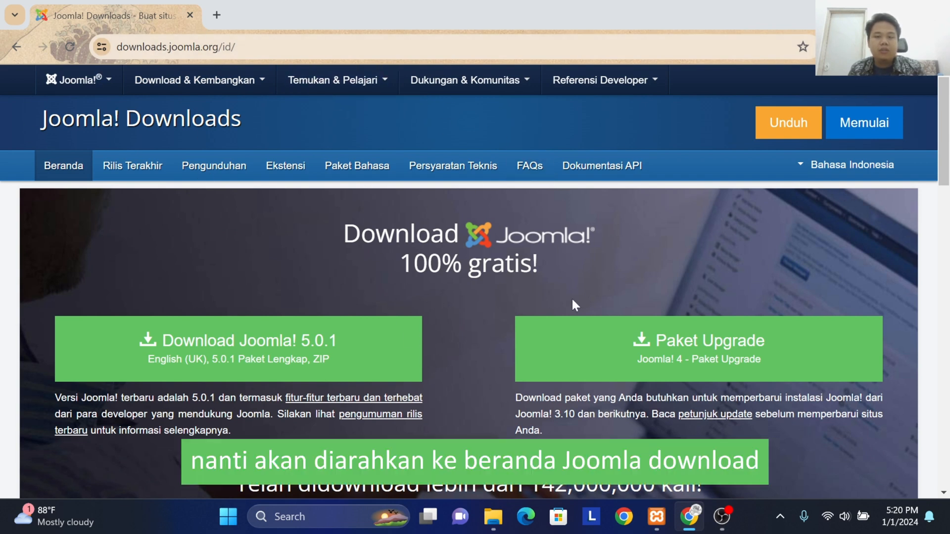
Step: Open the Joomla! 3 release category from the Pengunduhan page of the Joomla downloads site
click(230, 177)
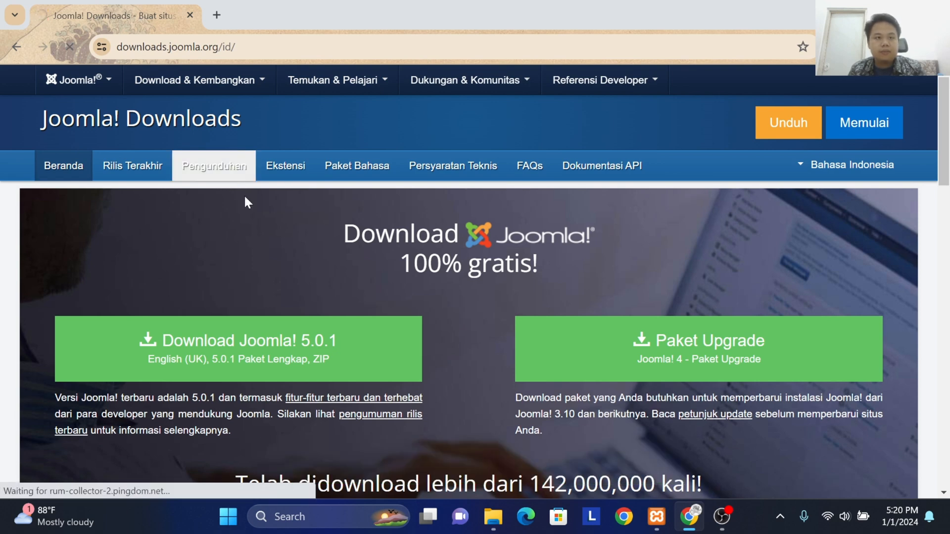
scroll(242, 207, down, 3)
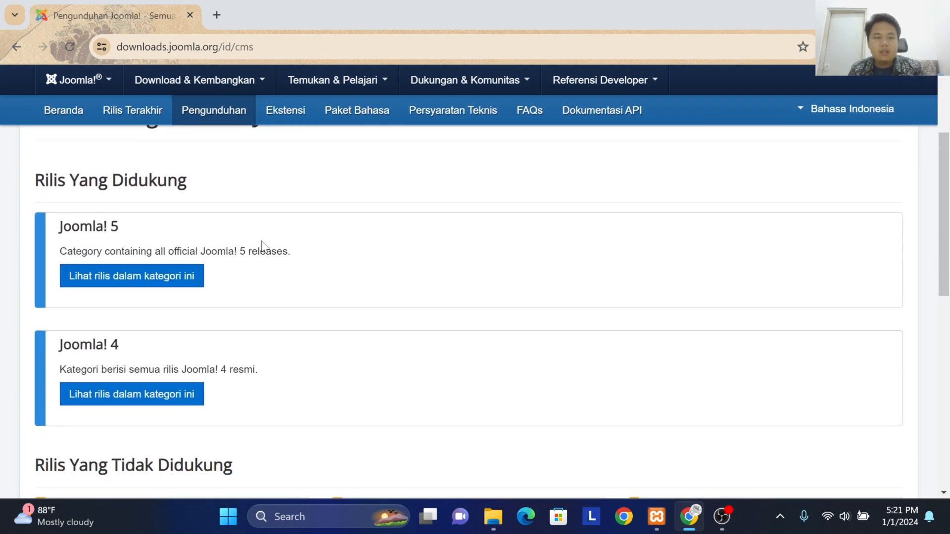
scroll(240, 205, down, 1)
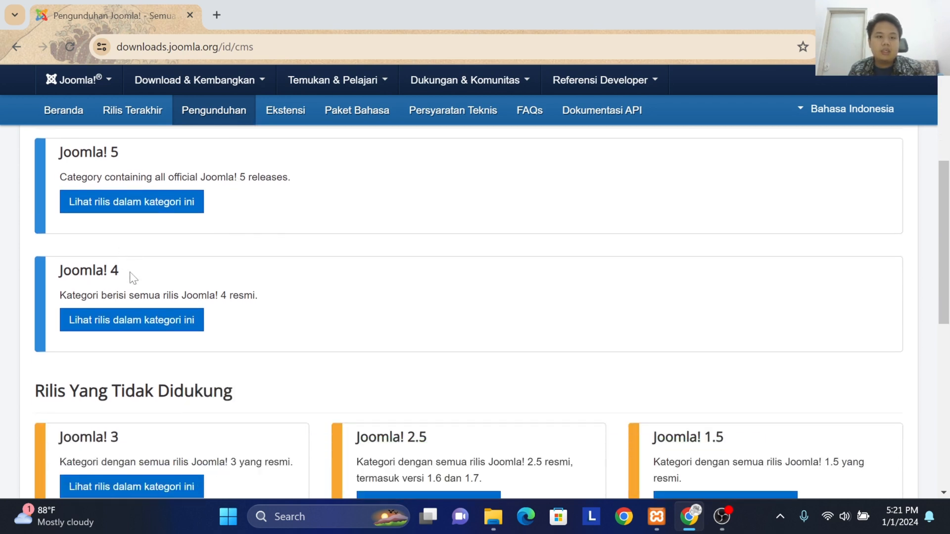
scroll(132, 277, down, 2)
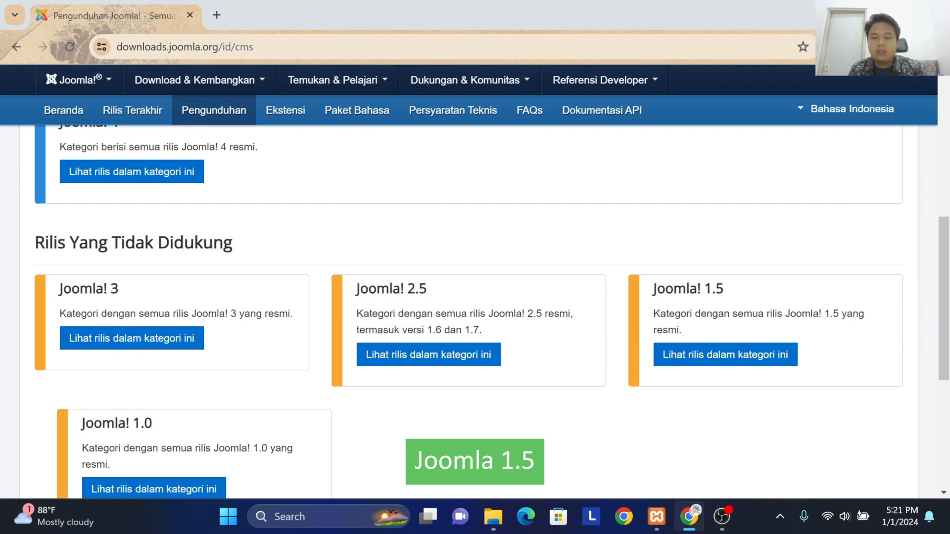
scroll(350, 269, down, 3)
scroll(141, 286, up, 1)
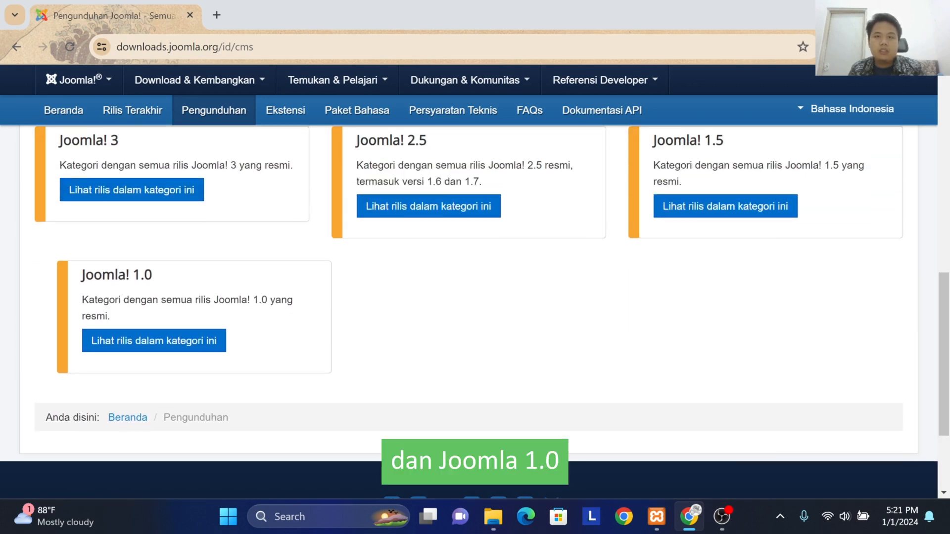
scroll(153, 289, up, 1)
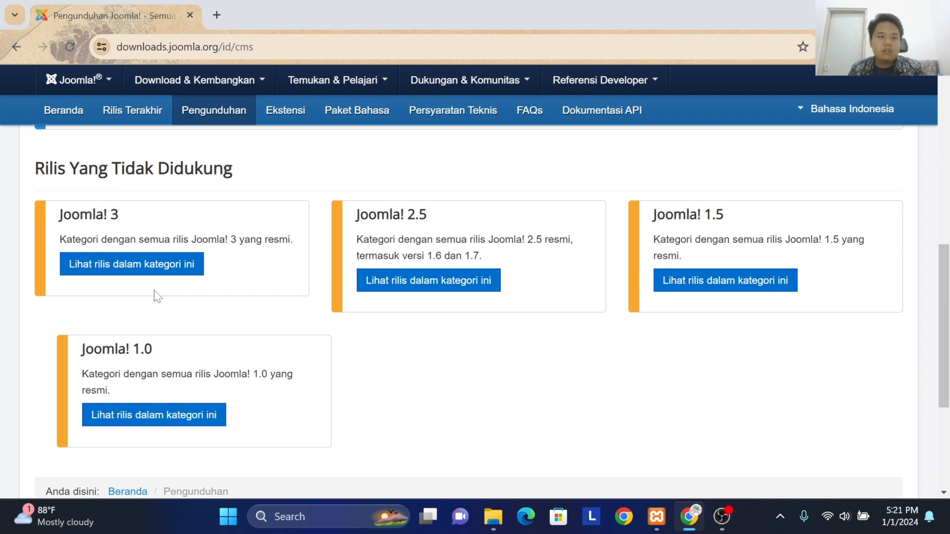
click(184, 274)
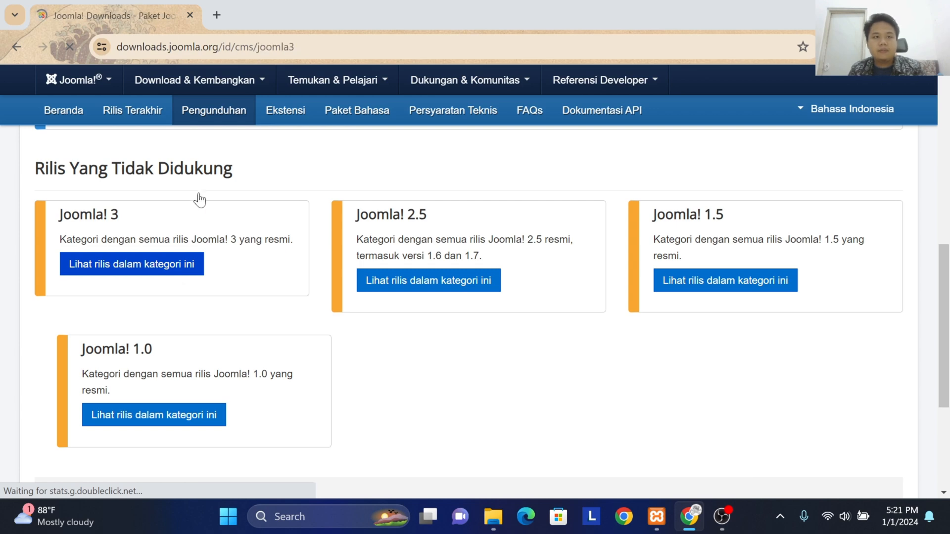
scroll(244, 290, down, 4)
scroll(237, 287, up, 4)
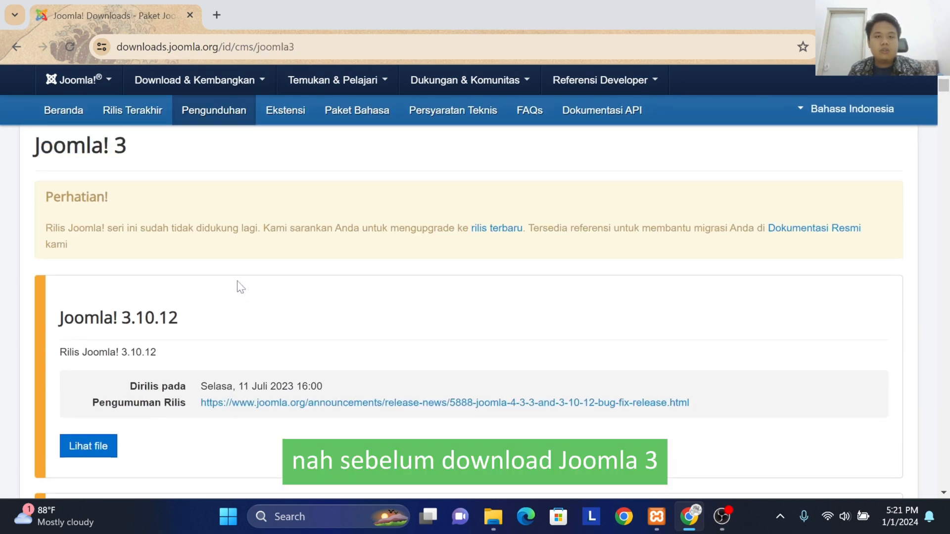
scroll(475, 297, down, 3)
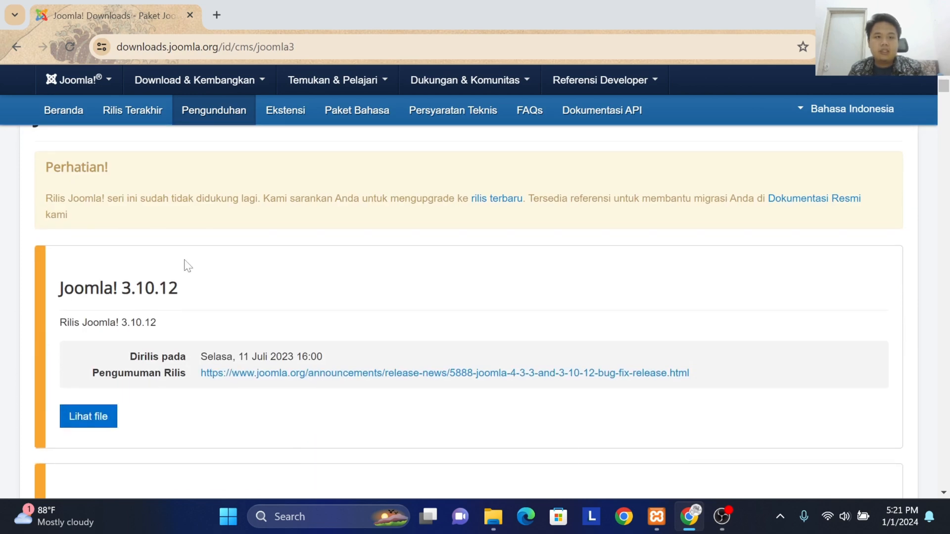
Step: Open localhost/phpmyadmin in a new browser tab
click(217, 13)
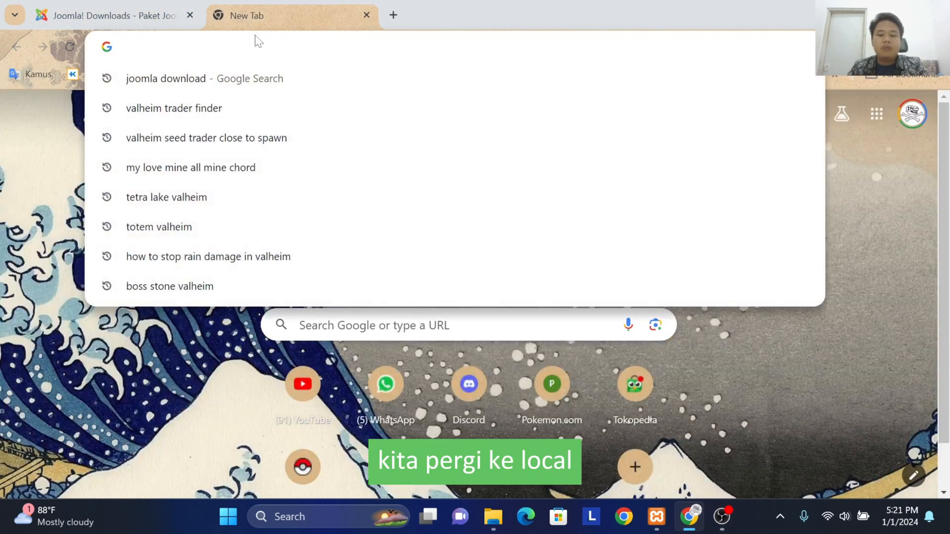
text(localhost/p)
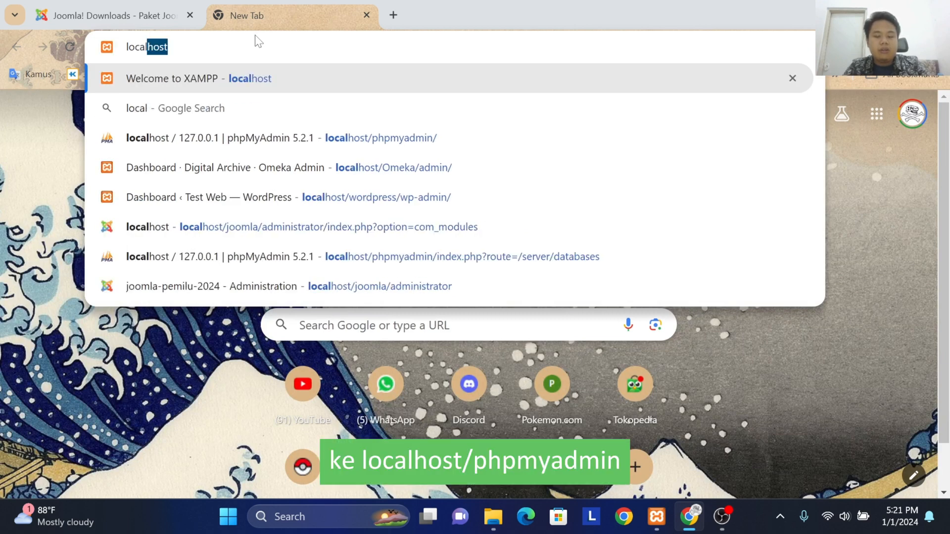
key(Return)
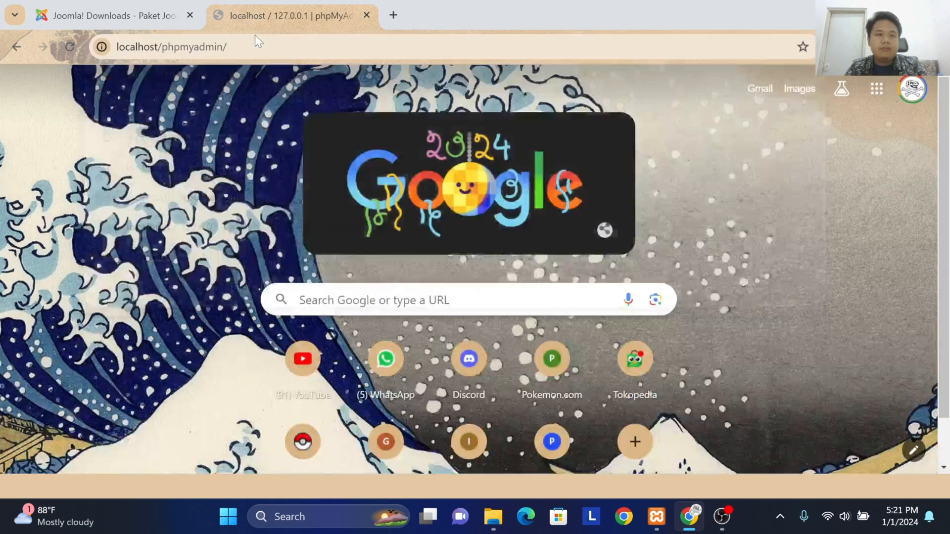
Step: Check the PHP version in phpMyAdmin's web server information
drag(733, 432, 651, 438)
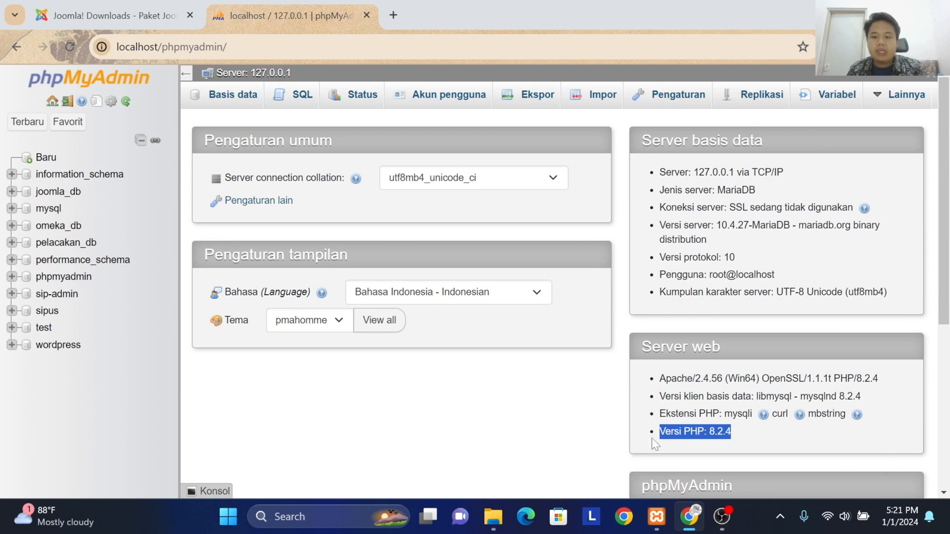
click(731, 432)
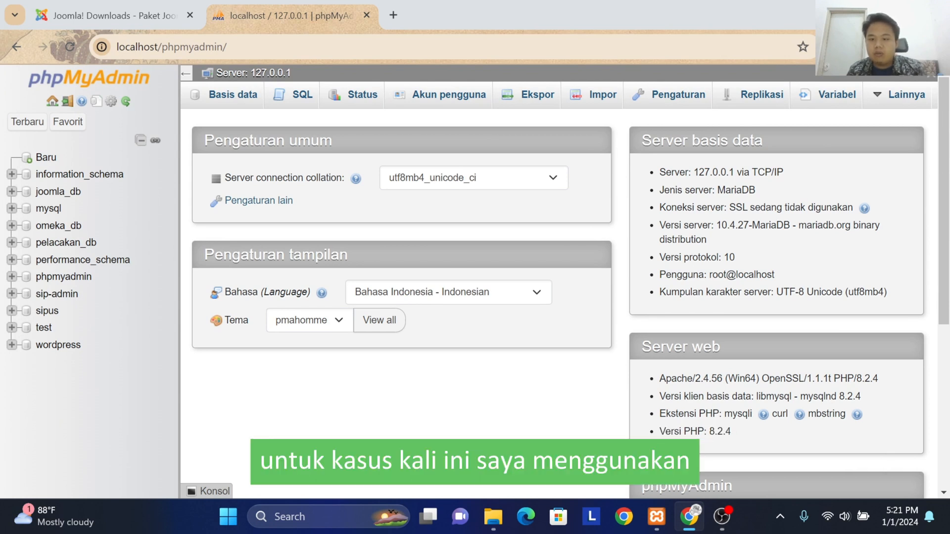
drag(708, 431, 723, 439)
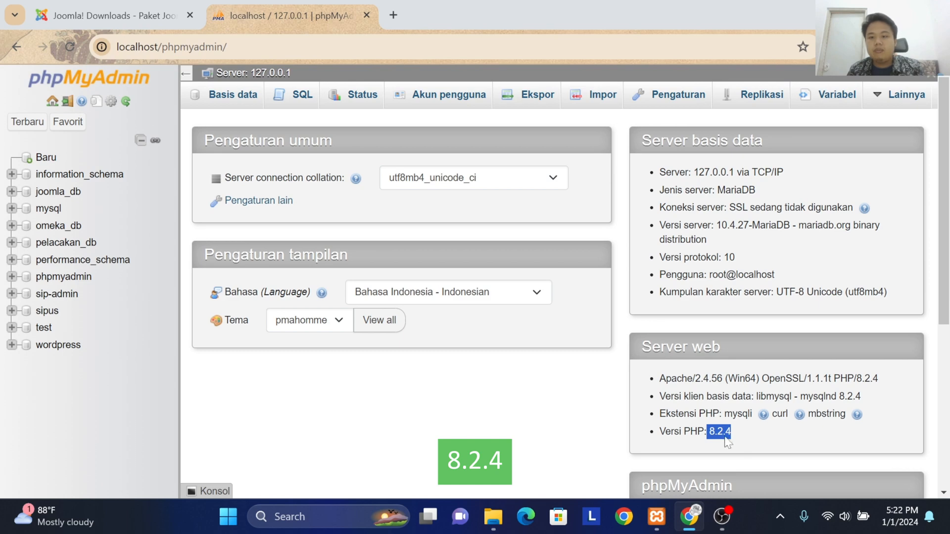
Step: Download the Joomla! 3.10.12 Full Package (.zip) from the Joomla! 3.10.12 release files
click(107, 2)
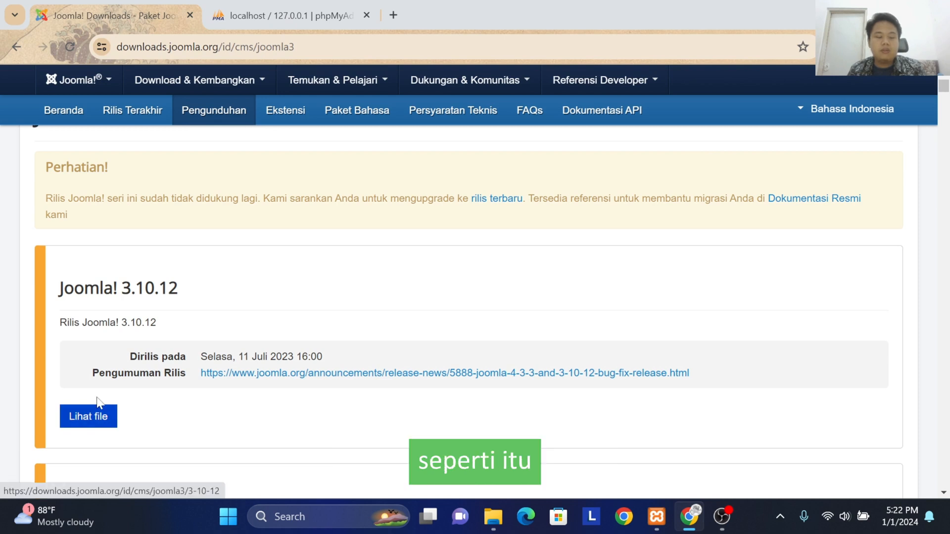
click(98, 425)
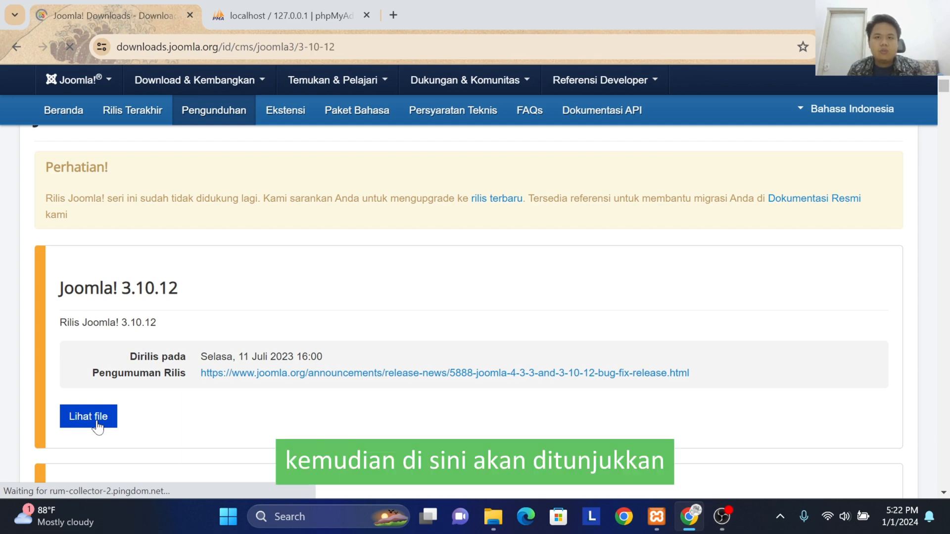
scroll(153, 356, down, 3)
scroll(153, 356, down, 2)
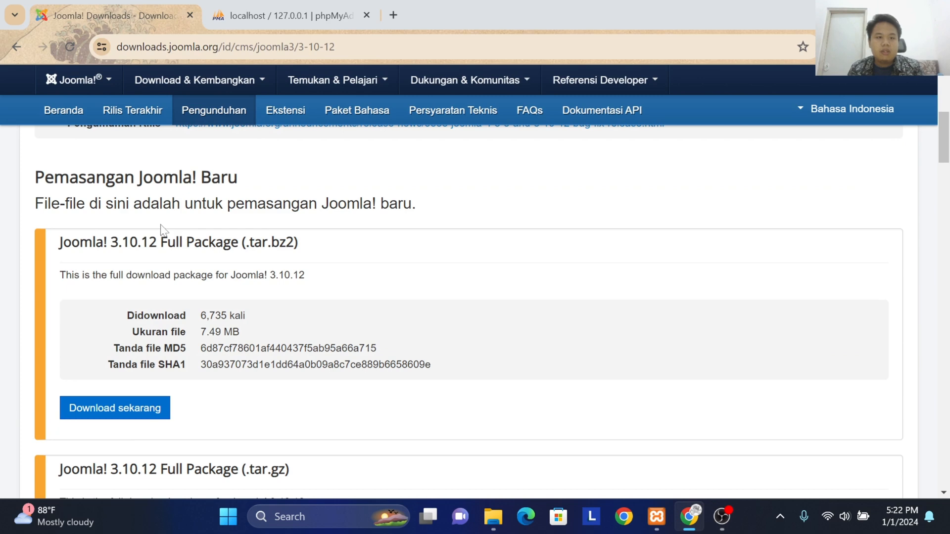
scroll(154, 227, down, 3)
scroll(475, 297, down, 6)
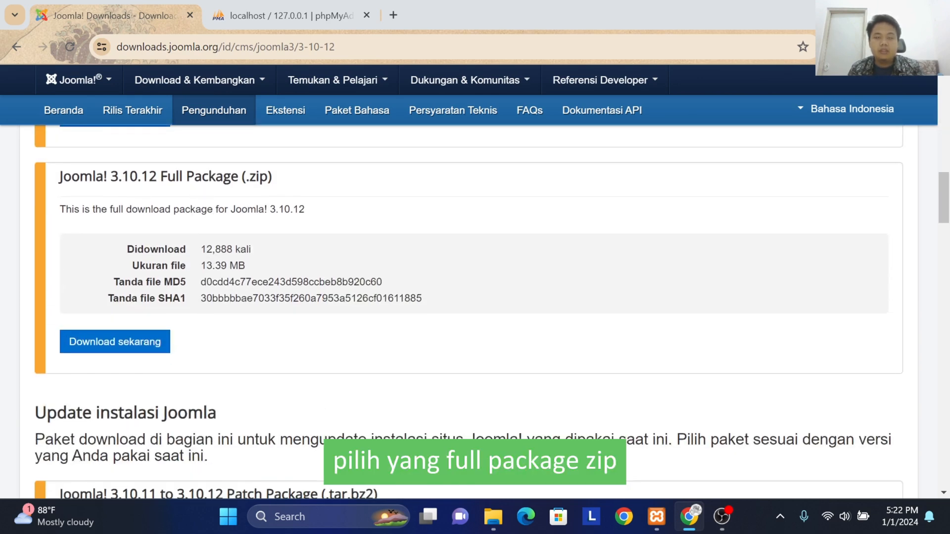
click(117, 348)
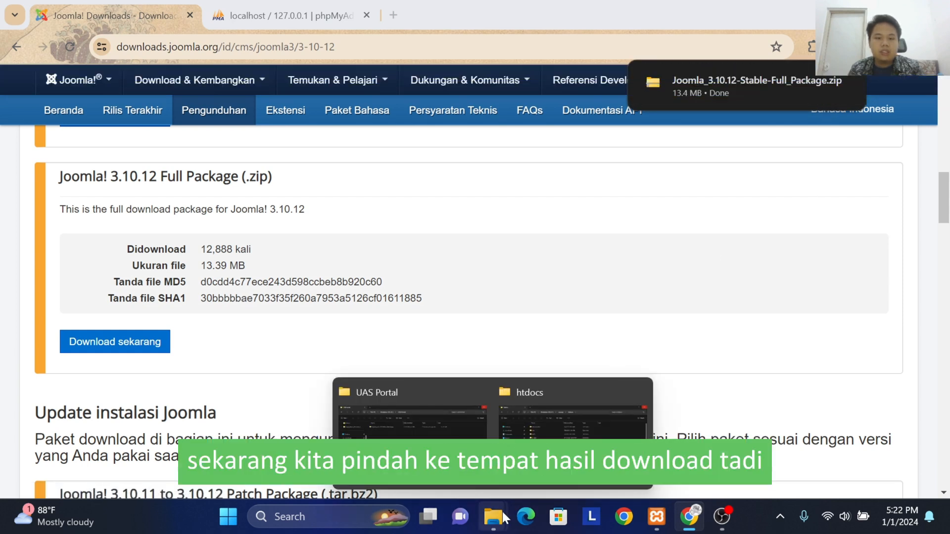
Step: In File Explorer, move the extracted Joomla_3.10.12-Stable-Full_Package folder from UAS Portal into xampp's htdocs folder
mouse_move(497, 523)
click(411, 435)
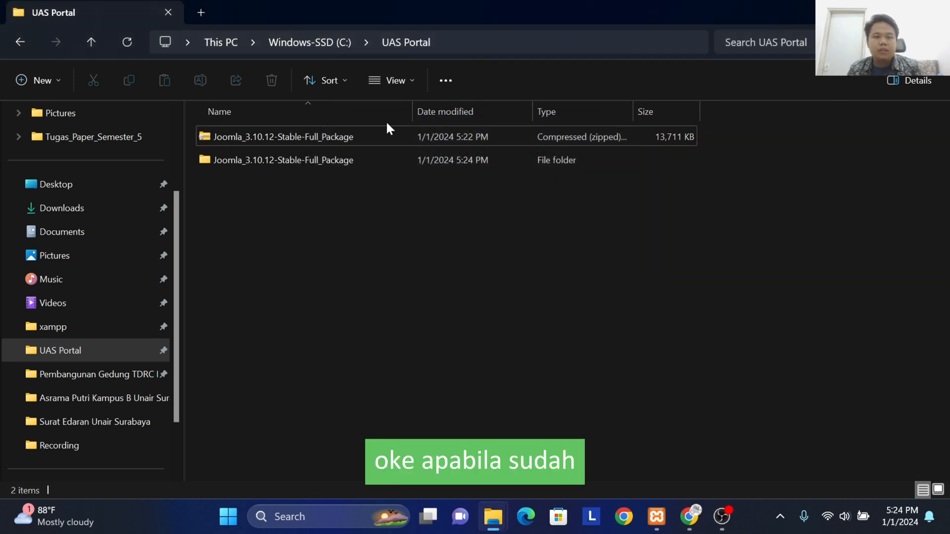
click(354, 159)
right_click(367, 161)
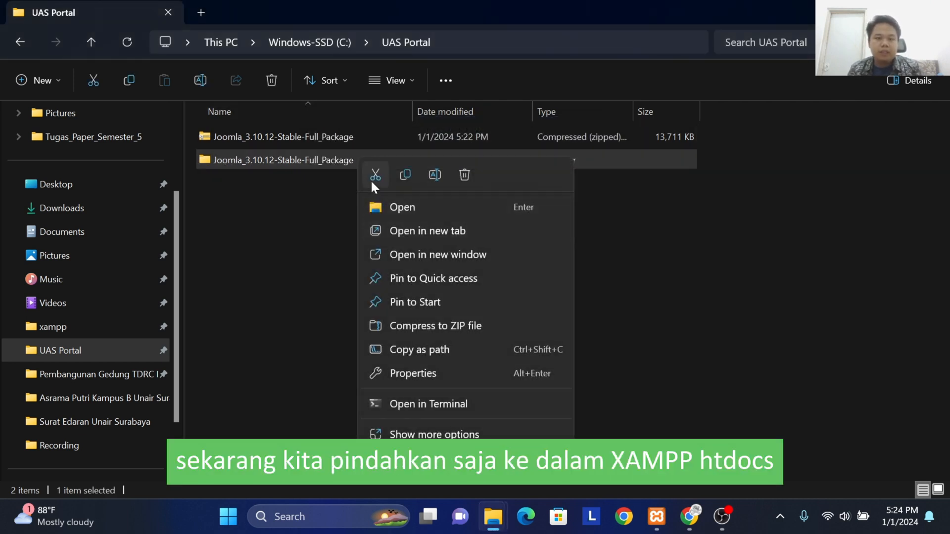
click(373, 175)
click(49, 327)
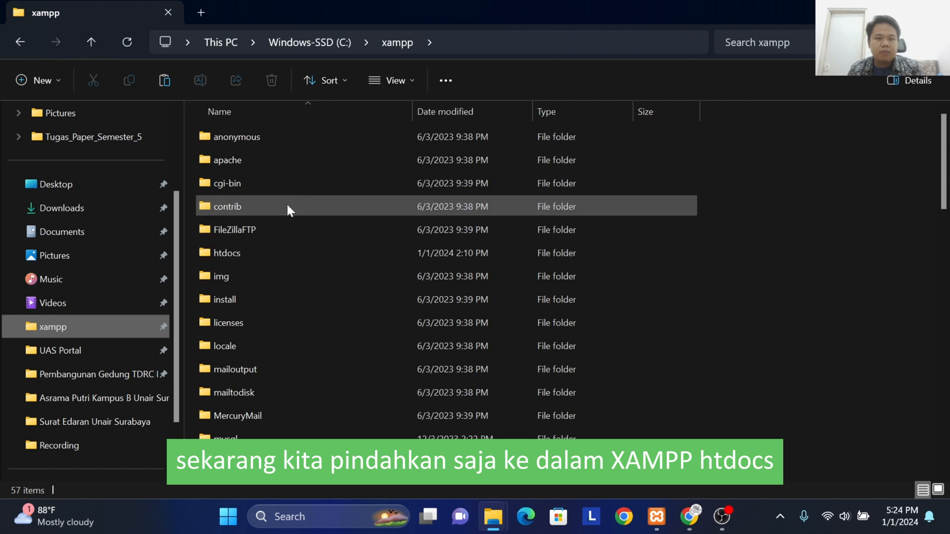
double_click(261, 251)
scroll(446, 352, down, 3)
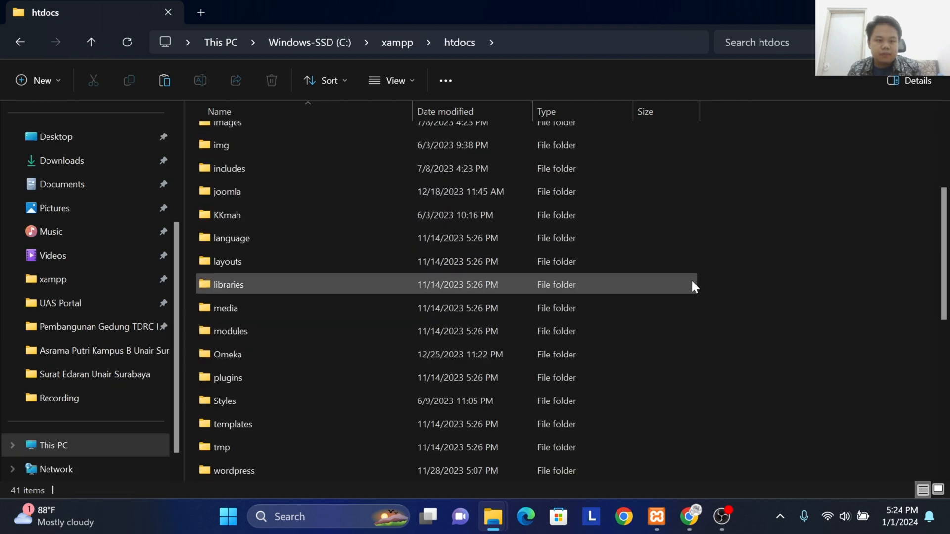
right_click(767, 297)
click(588, 308)
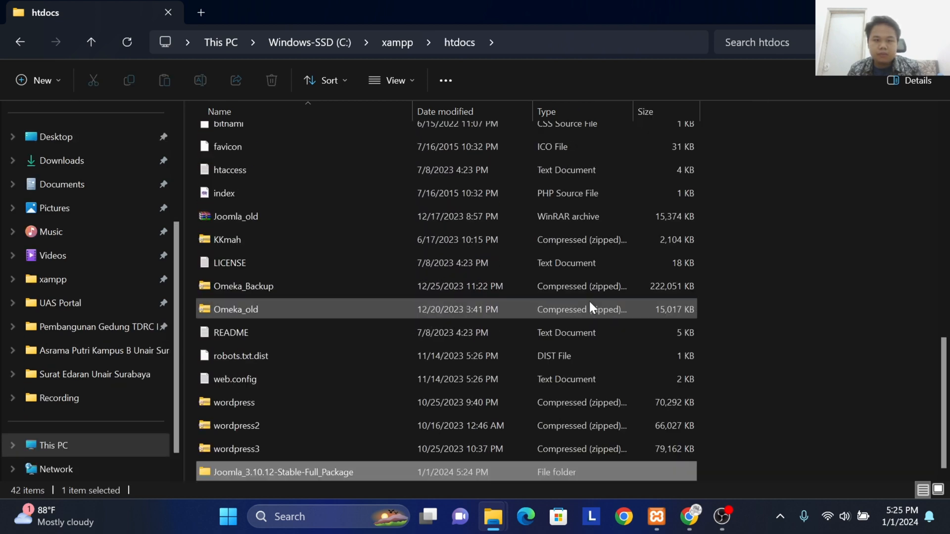
Step: Rename the moved Joomla_3.10.12-Stable-Full_Package folder in htdocs to Joomlatest
right_click(322, 474)
click(393, 449)
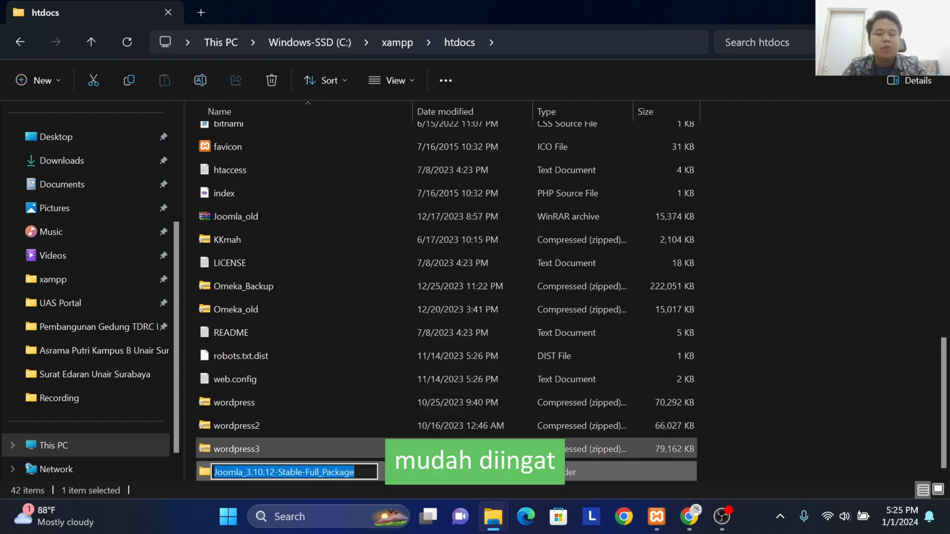
text(joomla_)
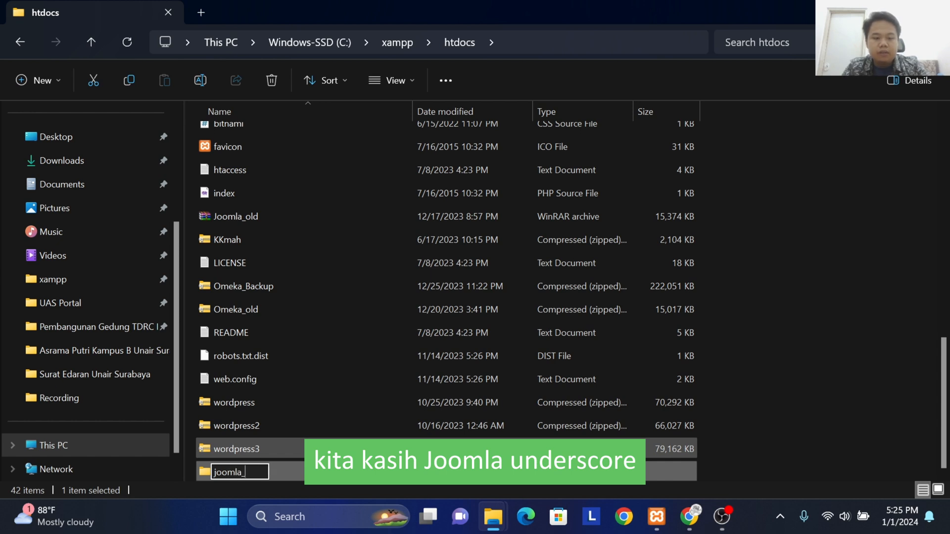
key(BackSpace)
text(t)
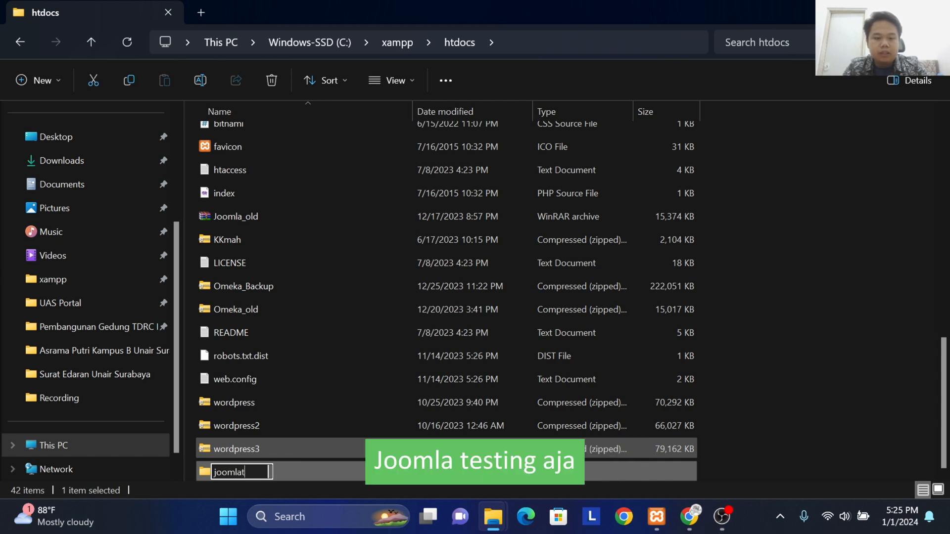
key(BackSpace)
key(BackSpace)
key(BackSpace)
key(BackSpace)
key(BackSpace)
key(BackSpace)
key(BackSpace)
text(J)
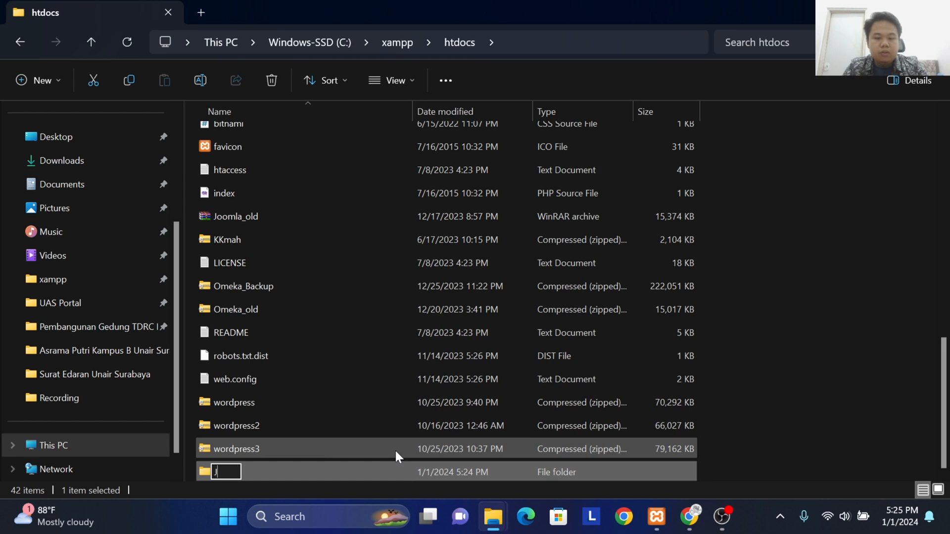
text(oomlatest)
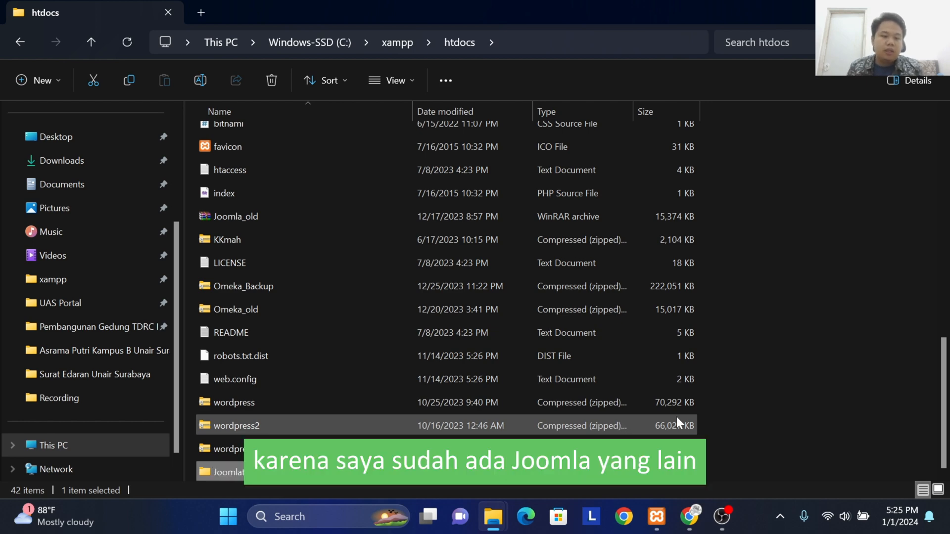
Step: Compare the names of the existing joomla folder and the new Joomlatest folder in htdocs
scroll(456, 314, up, 4)
scroll(443, 317, up, 2)
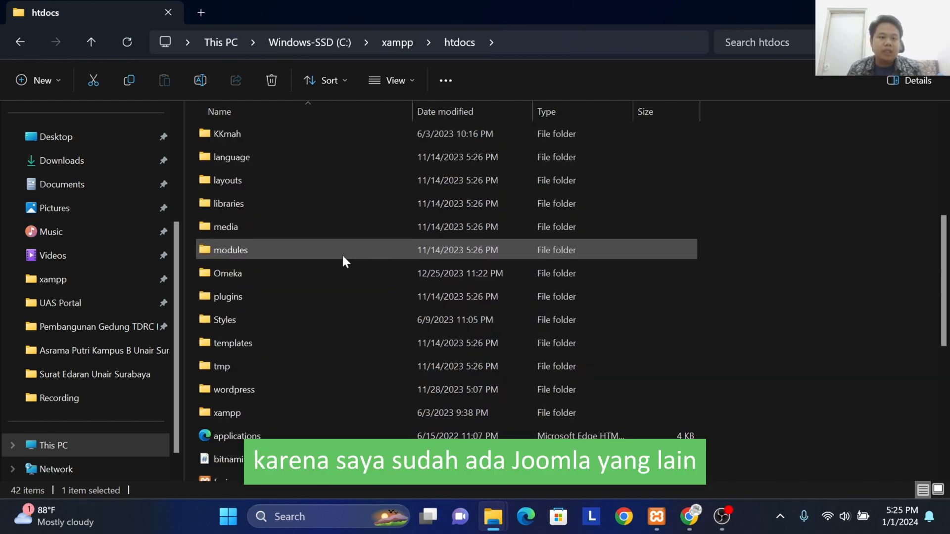
scroll(267, 276, up, 1)
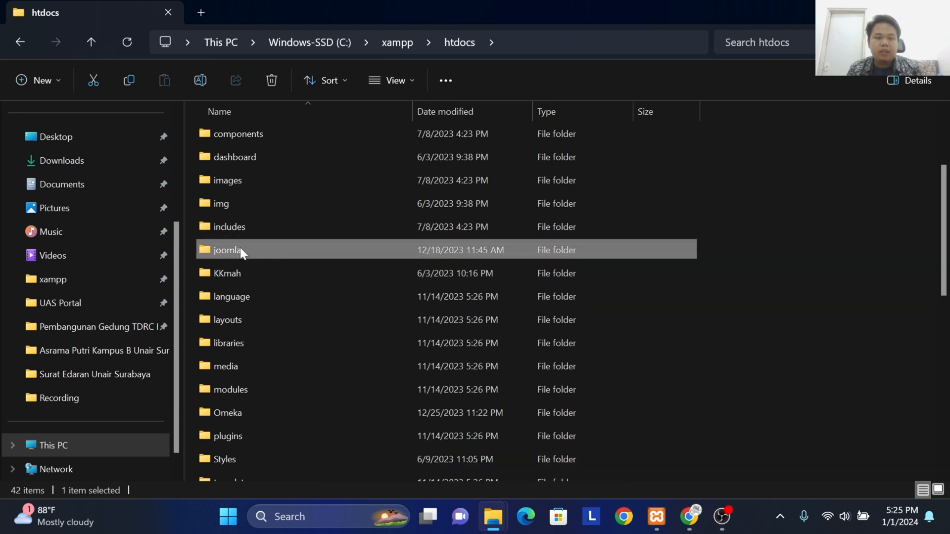
mouse_move(278, 249)
scroll(280, 250, down, 6)
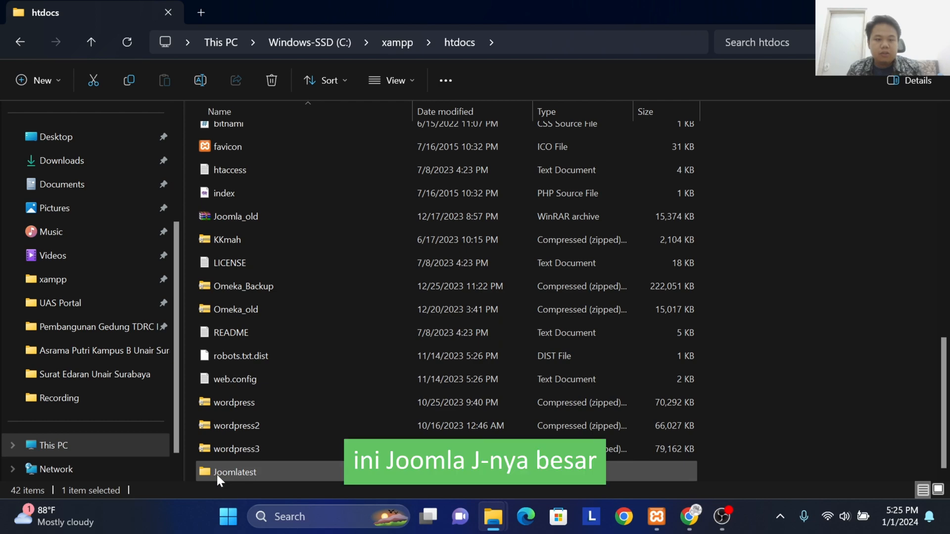
mouse_move(216, 474)
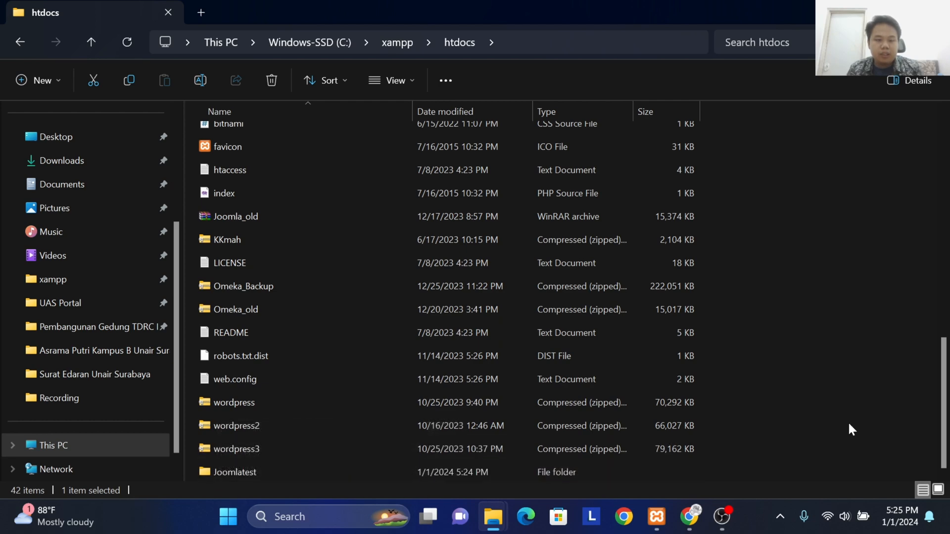
Step: Switch to Chrome and open phpMyAdmin's page for creating and managing databases
click(691, 524)
click(324, 3)
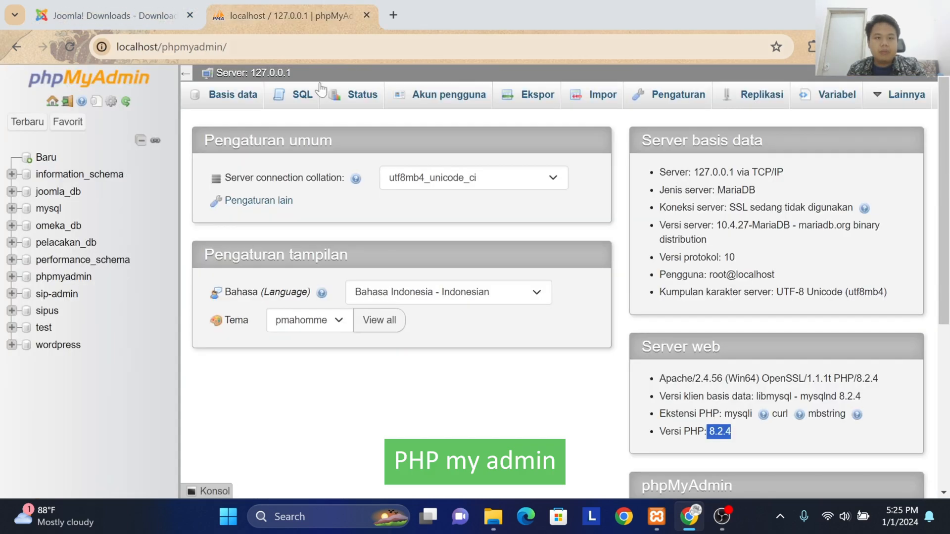
click(28, 121)
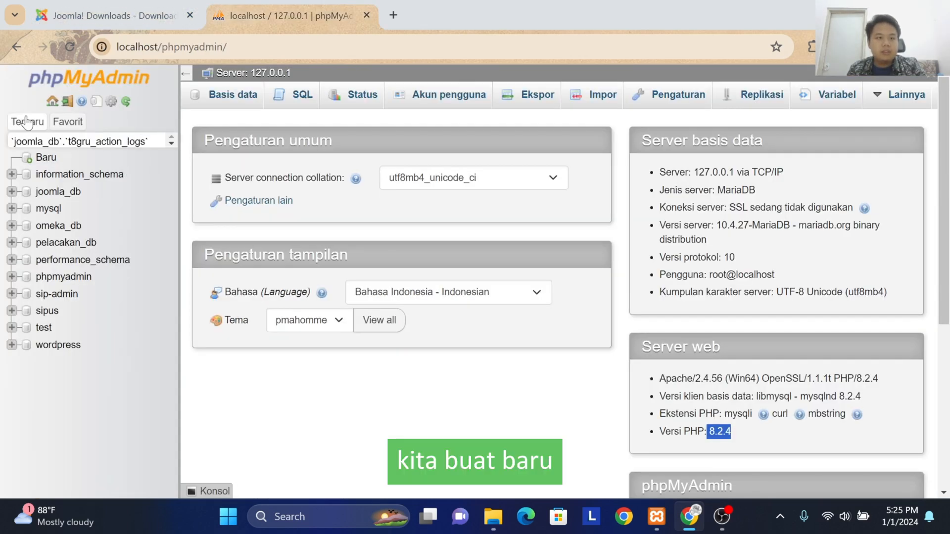
click(198, 102)
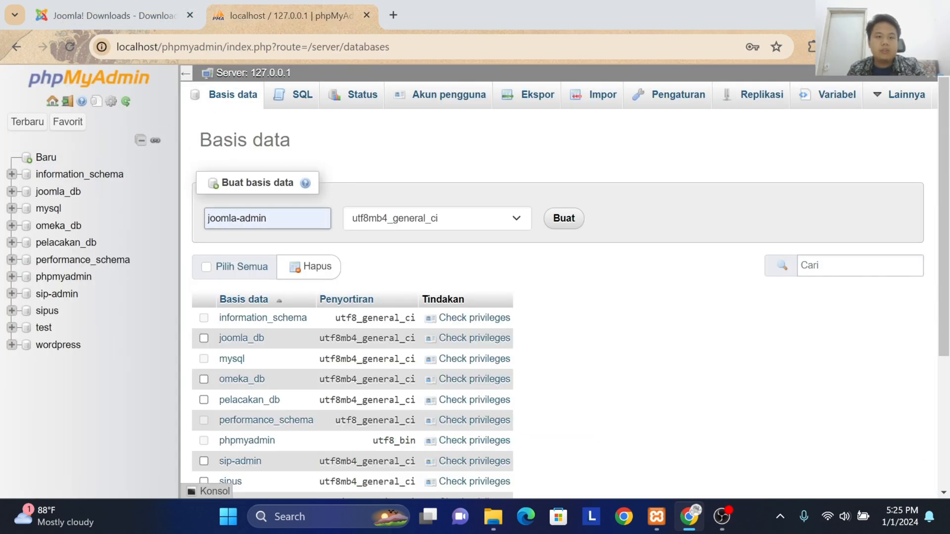
Step: Create a database named joomla_test with the utf8mb4_general_ci collation
drag(283, 219, 162, 210)
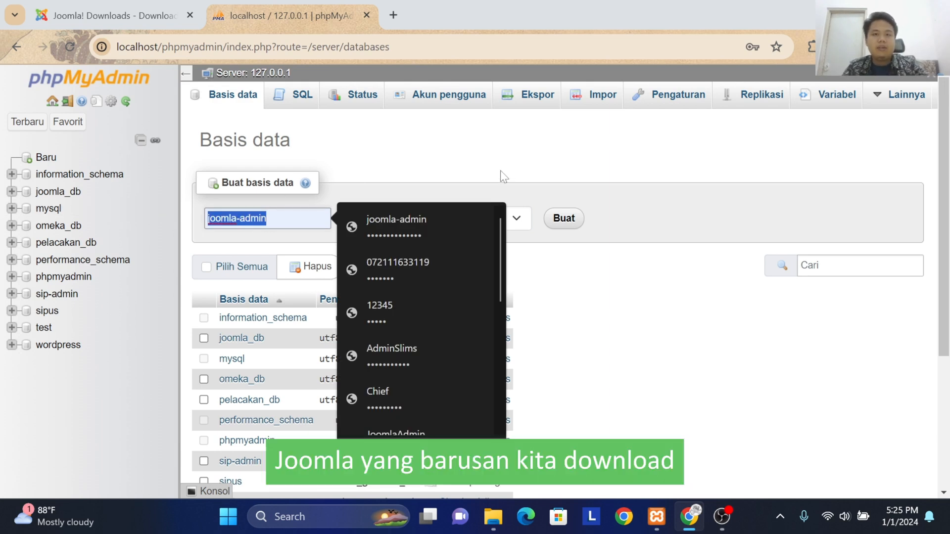
key(BackSpace)
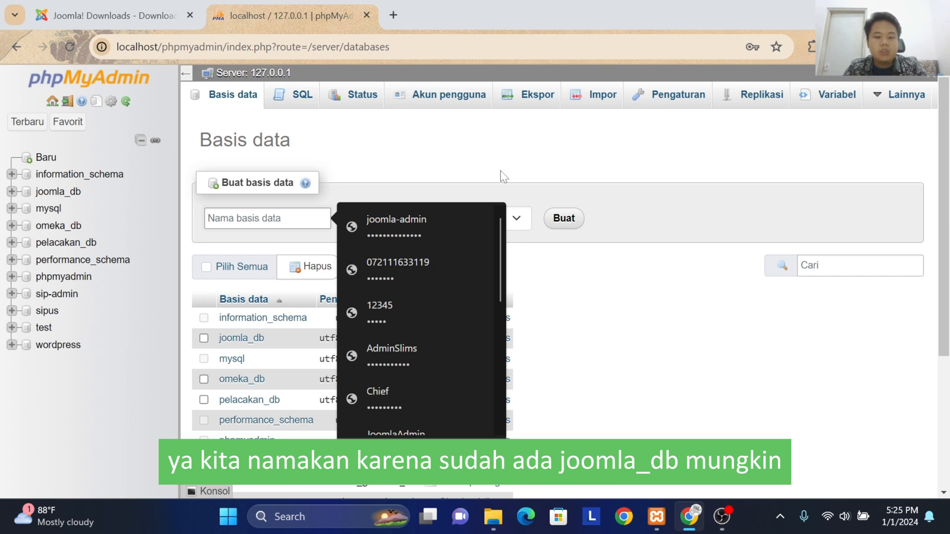
text(joo)
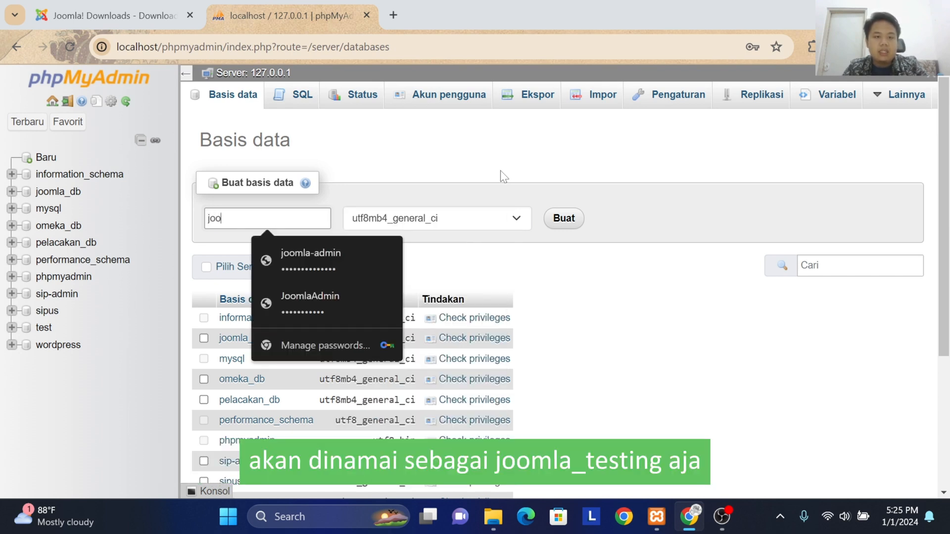
text(mla-t)
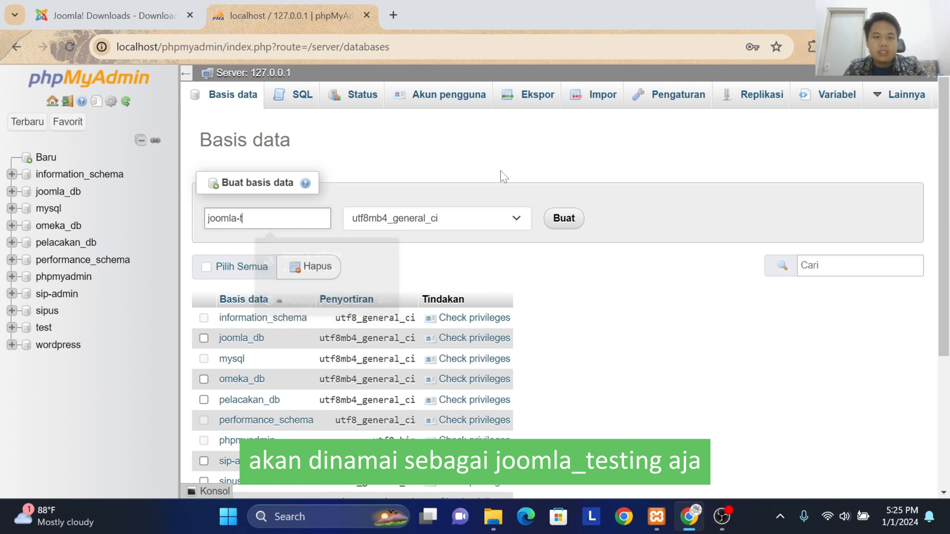
key(BackSpace)
key(BackSpace)
text(_test)
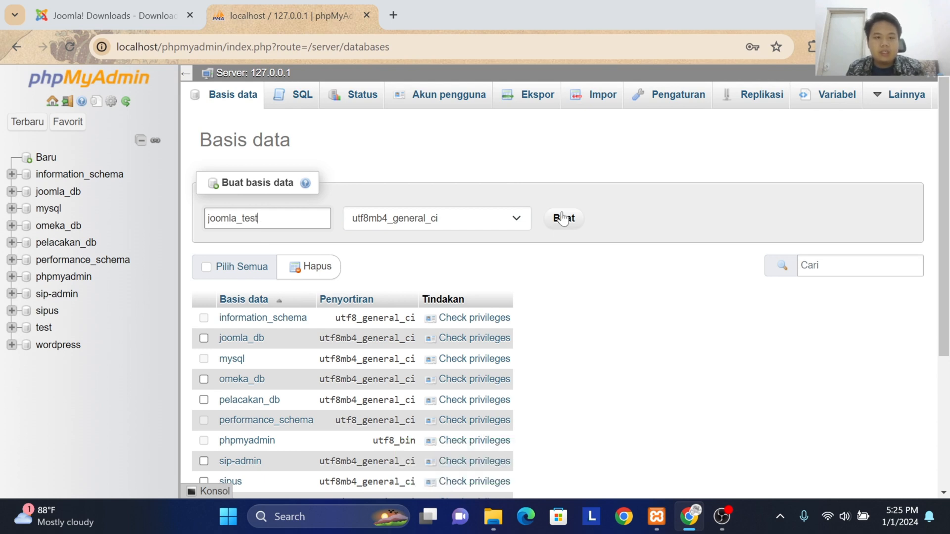
click(562, 218)
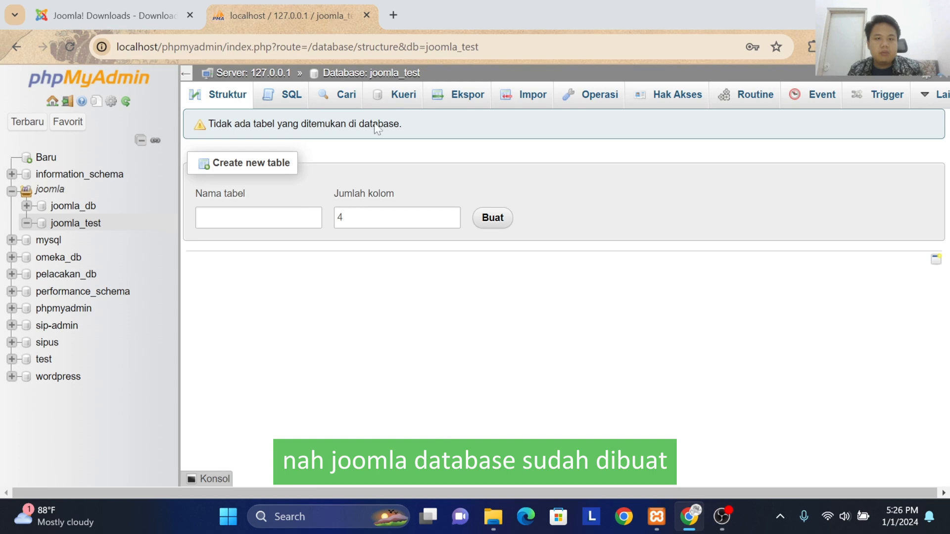
Step: Open the Joomla installer at localhost/Joomlatest in a new browser tab
key(ctrl+t)
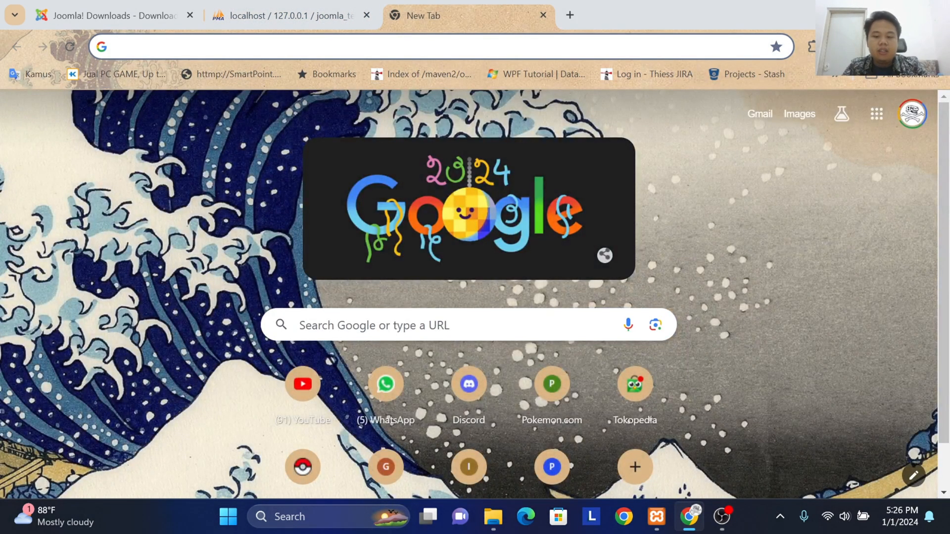
text(localhost)
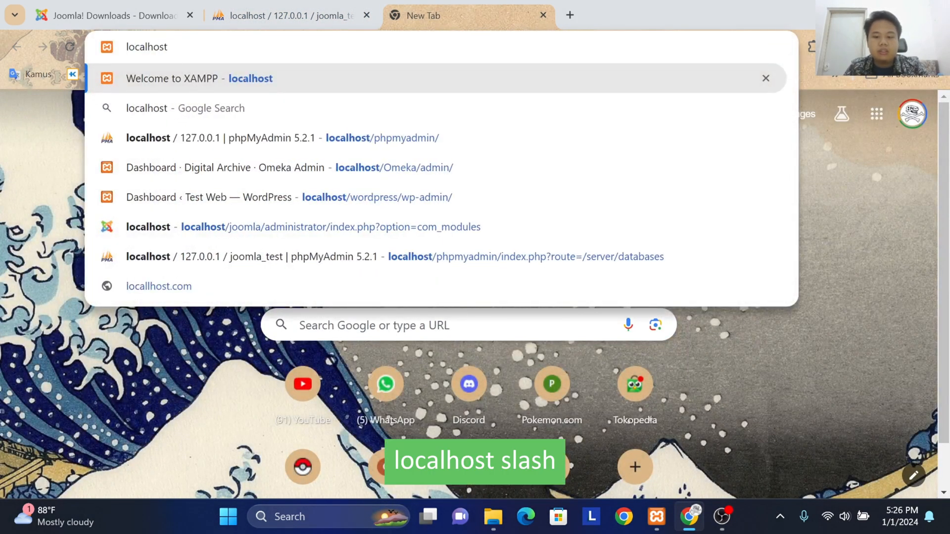
text(/Joo)
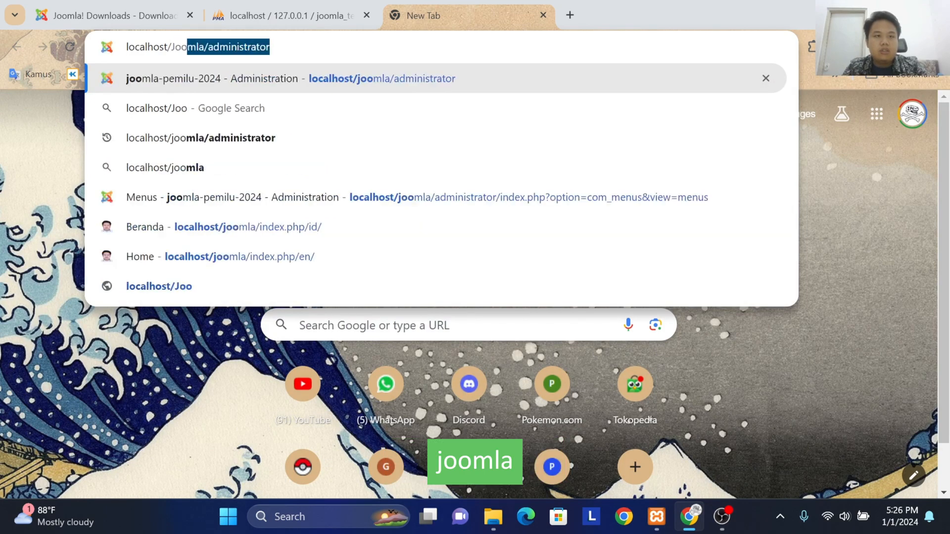
text(mlatest)
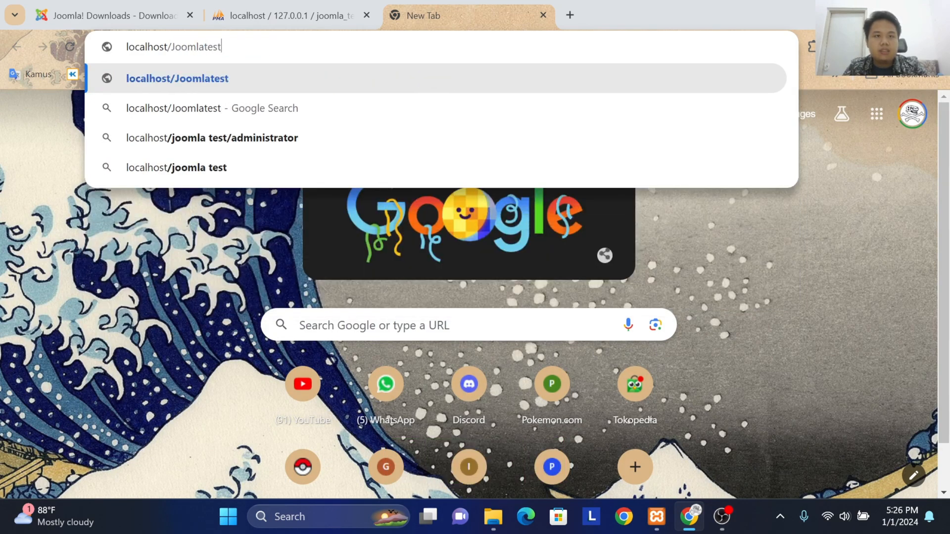
key(Return)
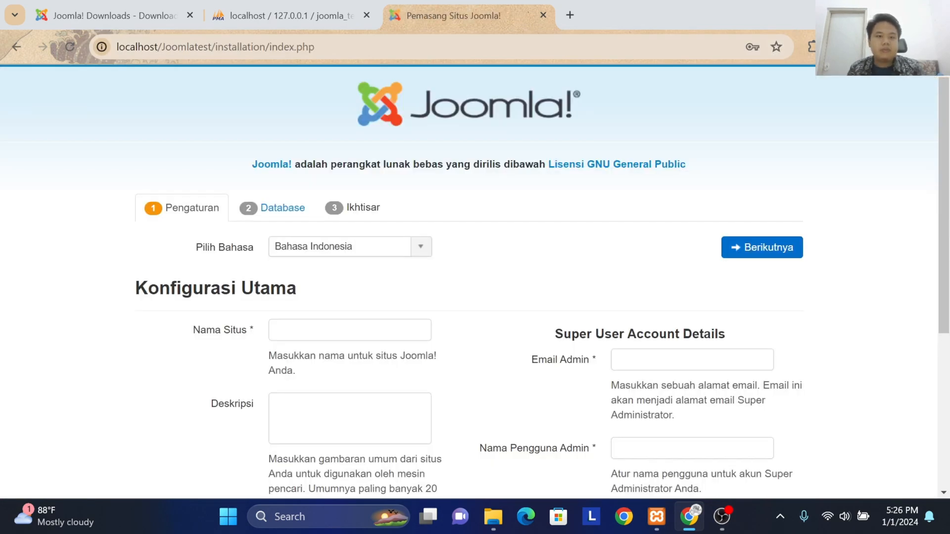
Step: Look over the installer's main configuration form and its language choices, keeping Bahasa Indonesia
scroll(422, 256, down, 1)
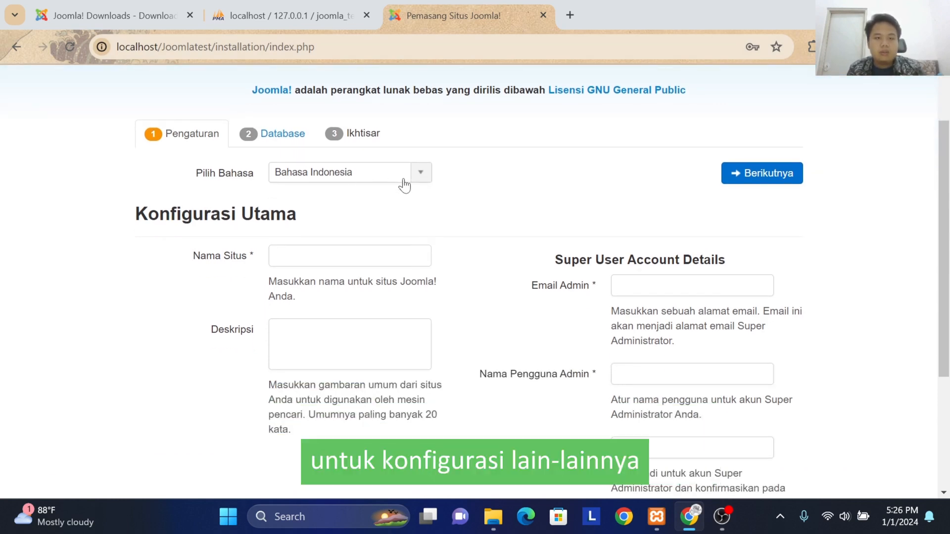
scroll(469, 161, down, 1)
scroll(472, 164, up, 2)
scroll(397, 274, up, 1)
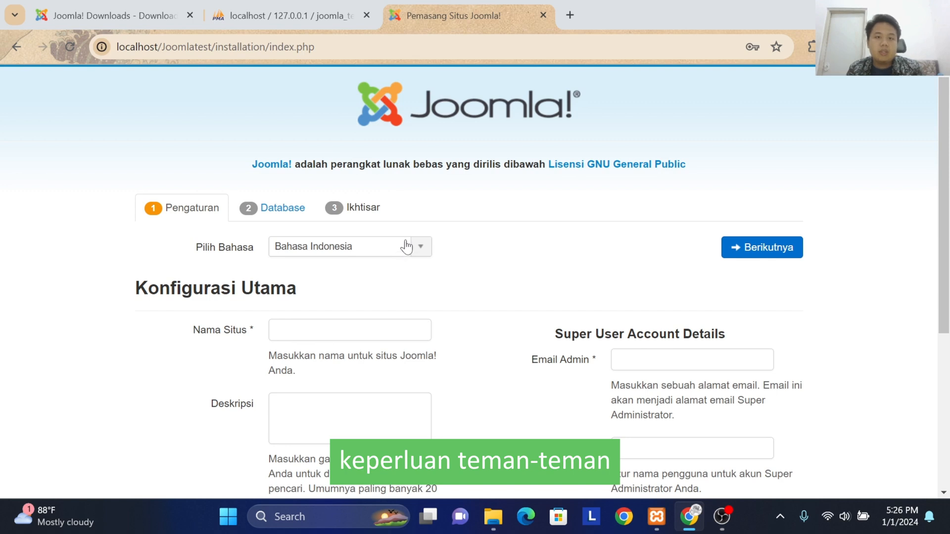
click(410, 251)
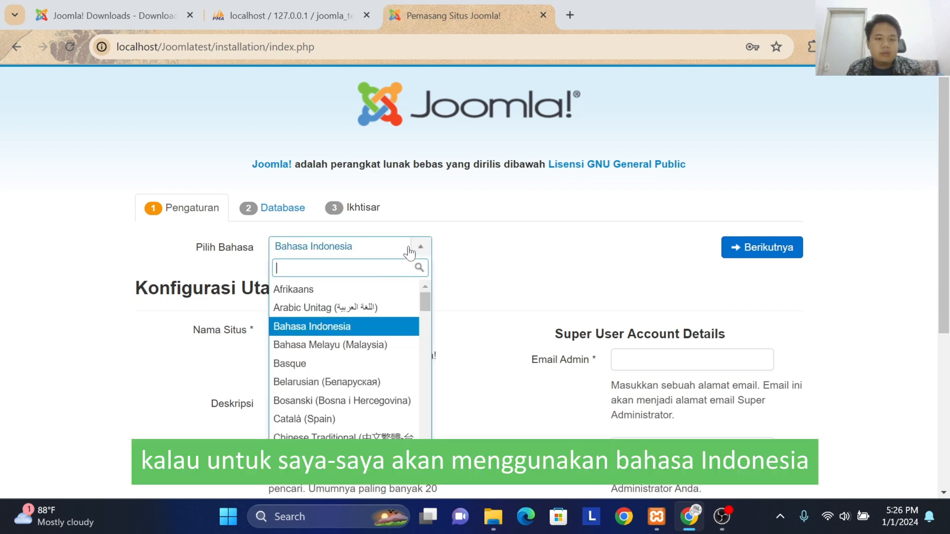
click(411, 251)
Step: Set the site name (Nama Situs) to praktekvideo
scroll(366, 306, down, 1)
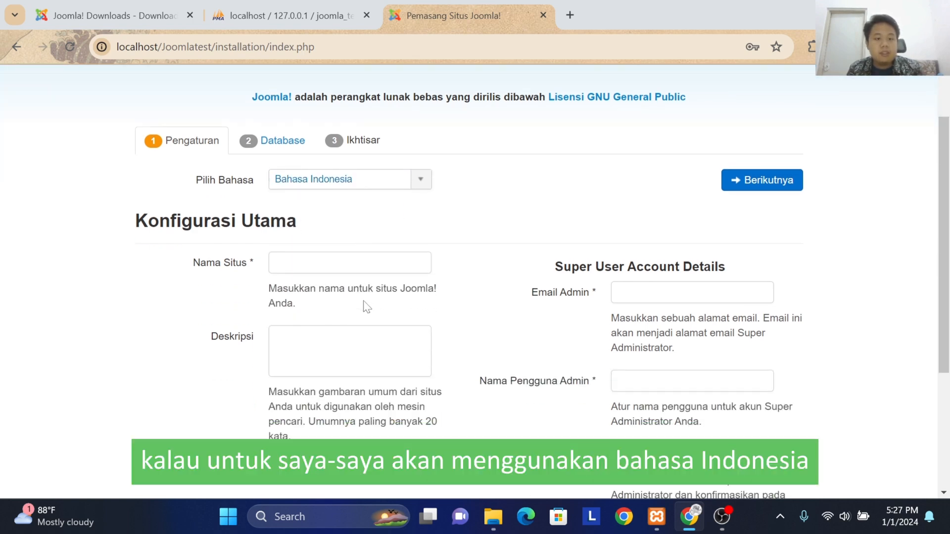
click(374, 263)
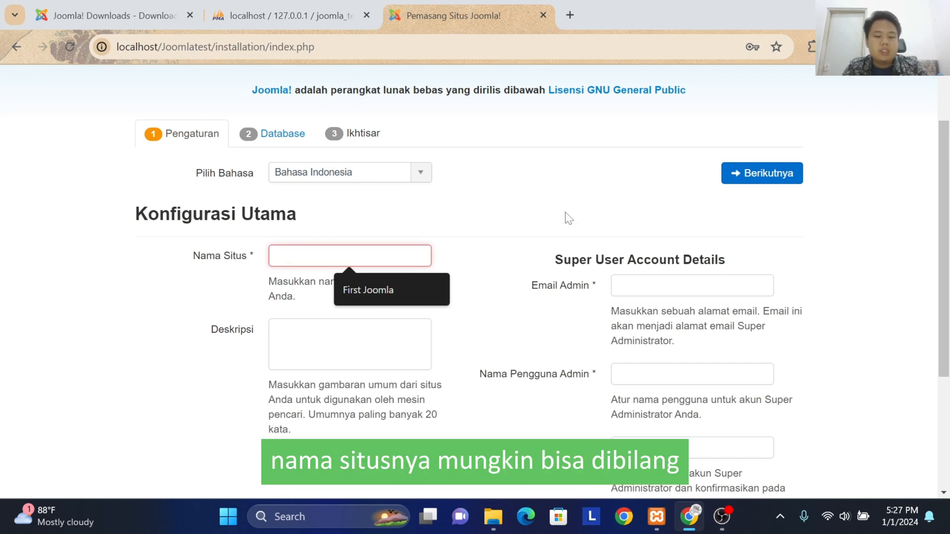
text(testin)
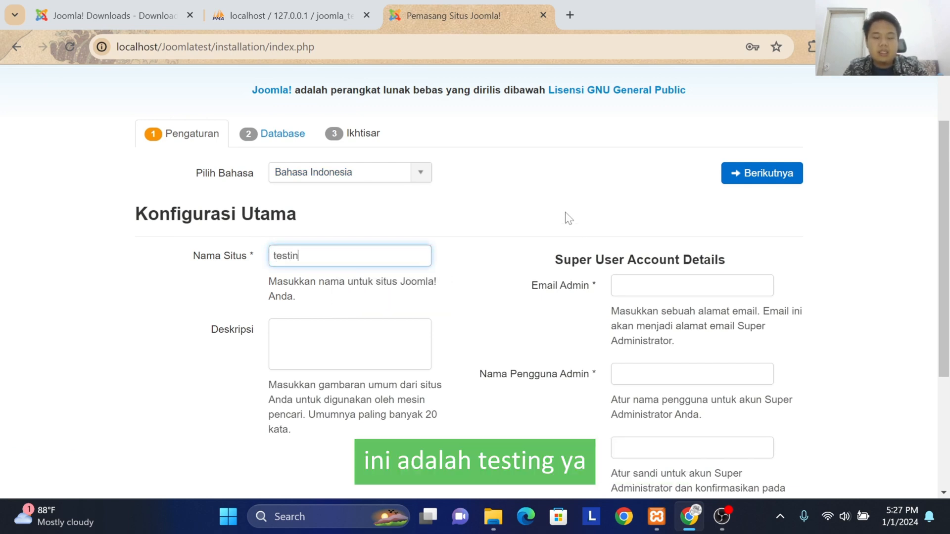
text(g)
key(BackSpace)
key(BackSpace)
key(BackSpace)
key(BackSpace)
key(BackSpace)
key(BackSpace)
key(BackSpace)
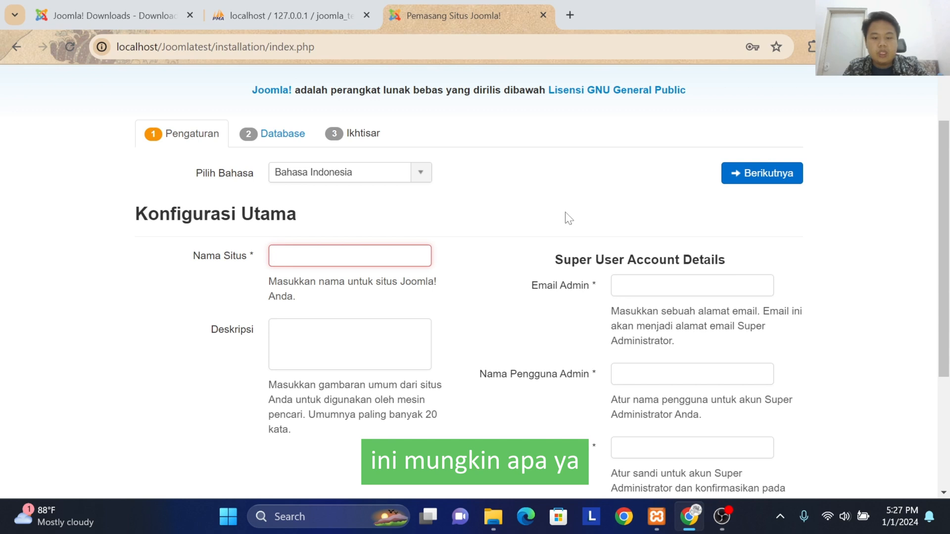
text(prak)
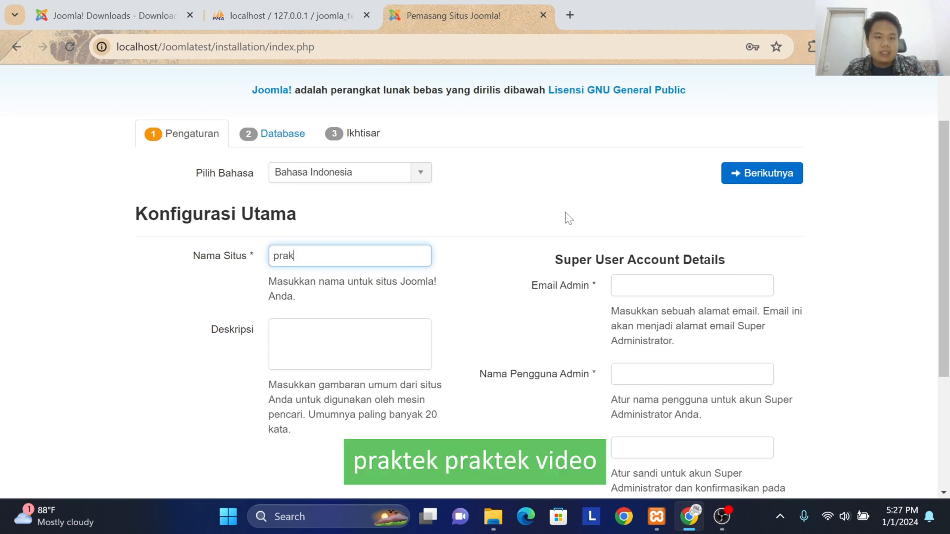
text(tekvideo)
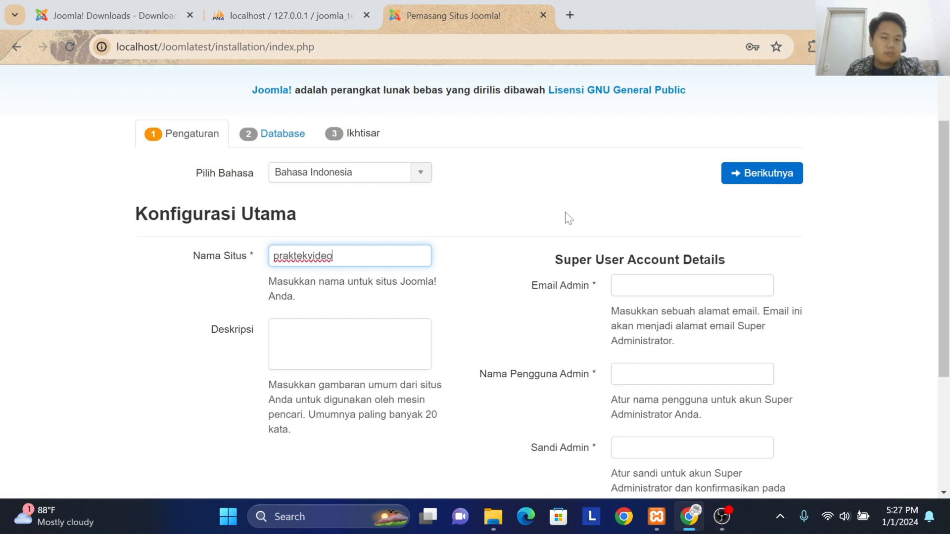
Step: Fill in the super user's e-mail address under Email Admin, using the saved suggestion
scroll(568, 218, down, 1)
click(667, 212)
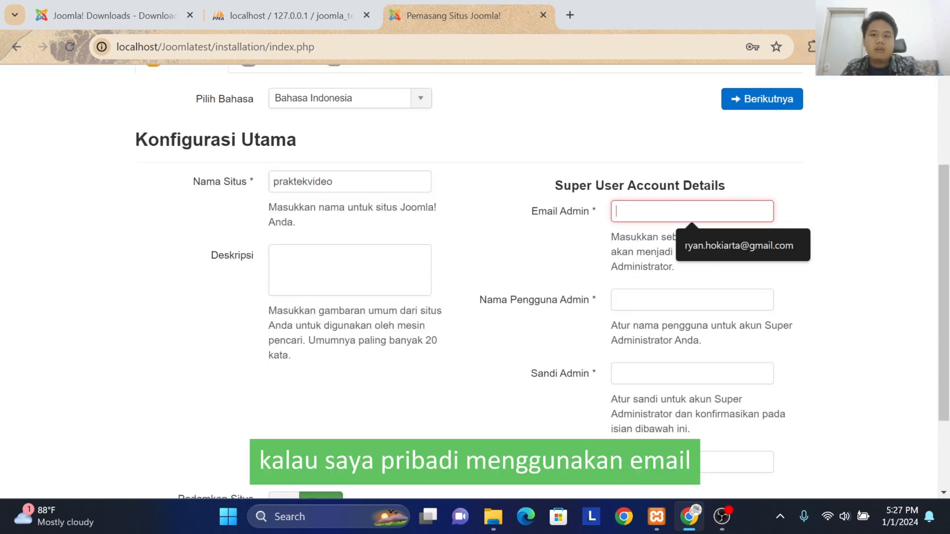
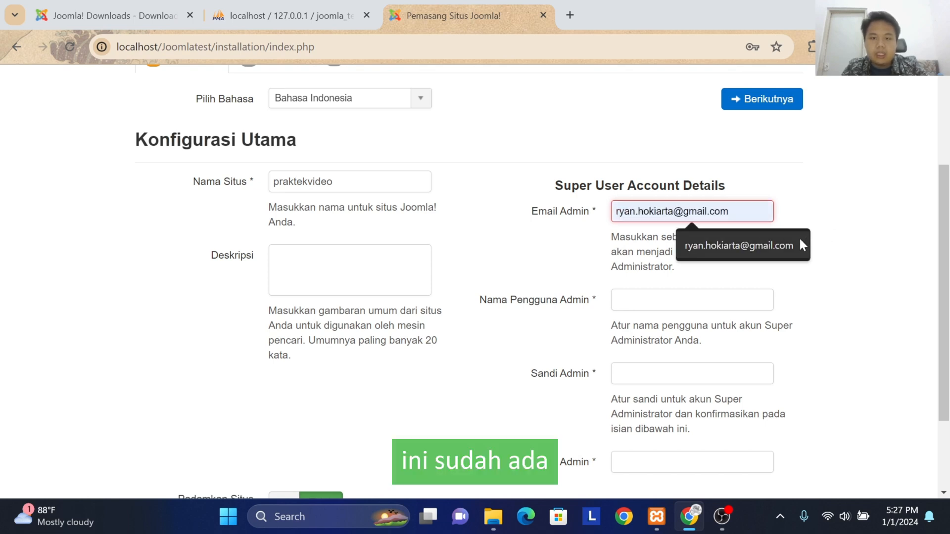
click(799, 237)
Step: Set the super user's username (Nama Pengguna Admin) to admin
click(714, 297)
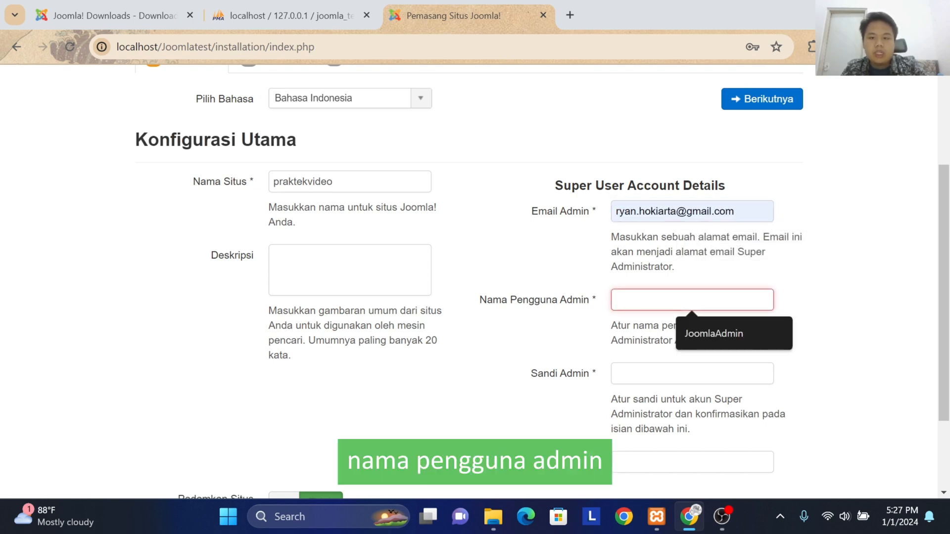
scroll(707, 303, down, 1)
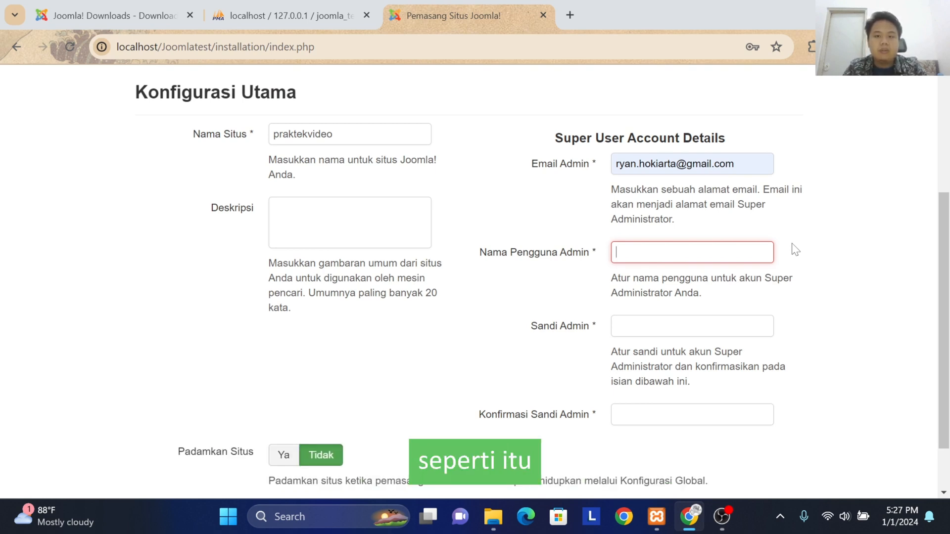
text(a)
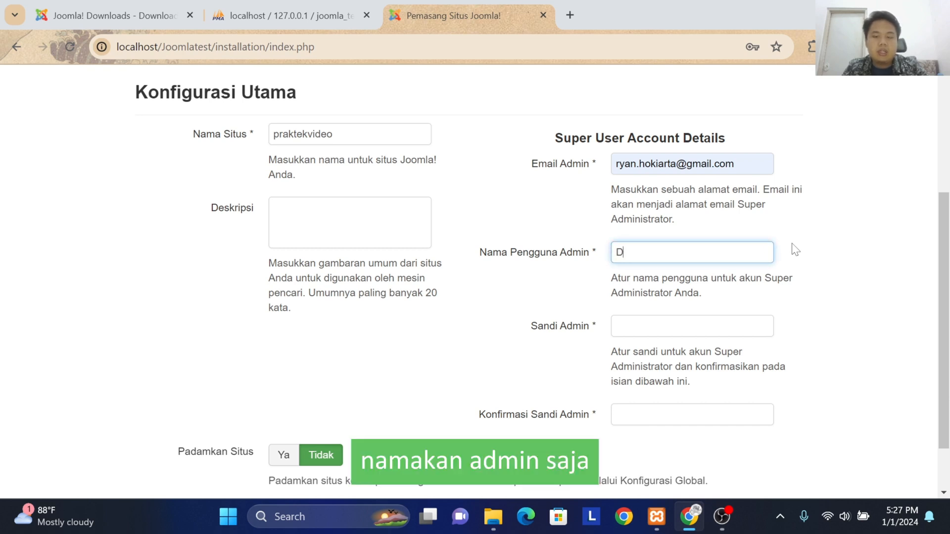
key(BackSpace)
text(admin)
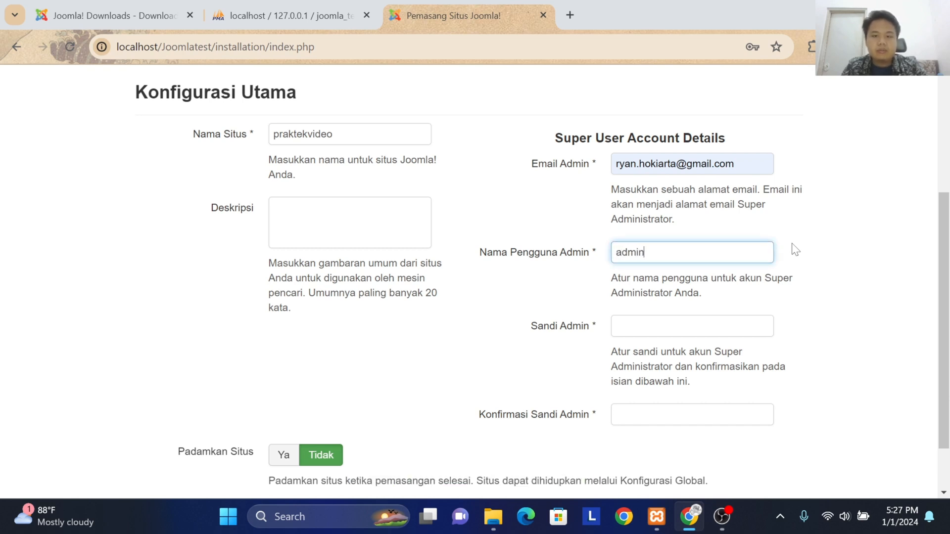
Step: Enter the super user's password in Sandi Admin, repeat it in Konfirmasi Sandi Admin, and continue to the database configuration
click(734, 322)
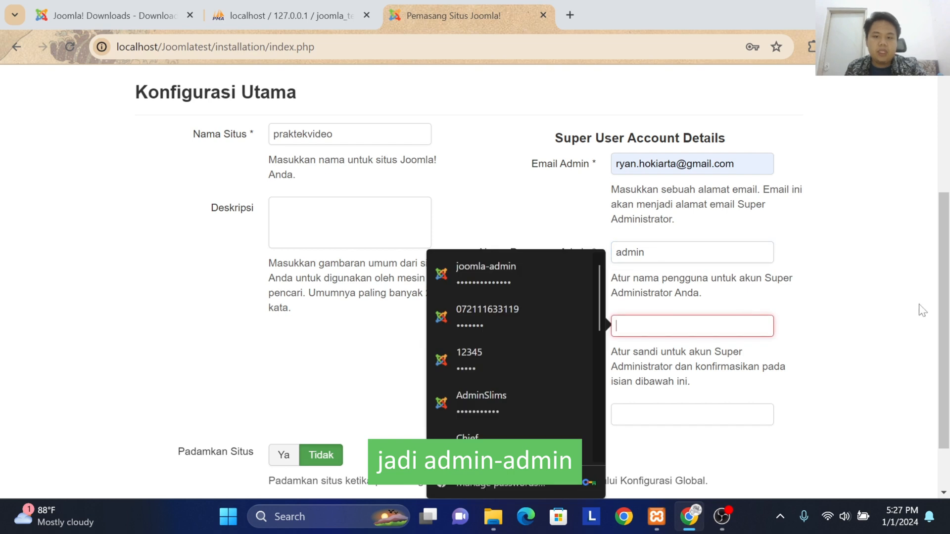
scroll(907, 313, down, 1)
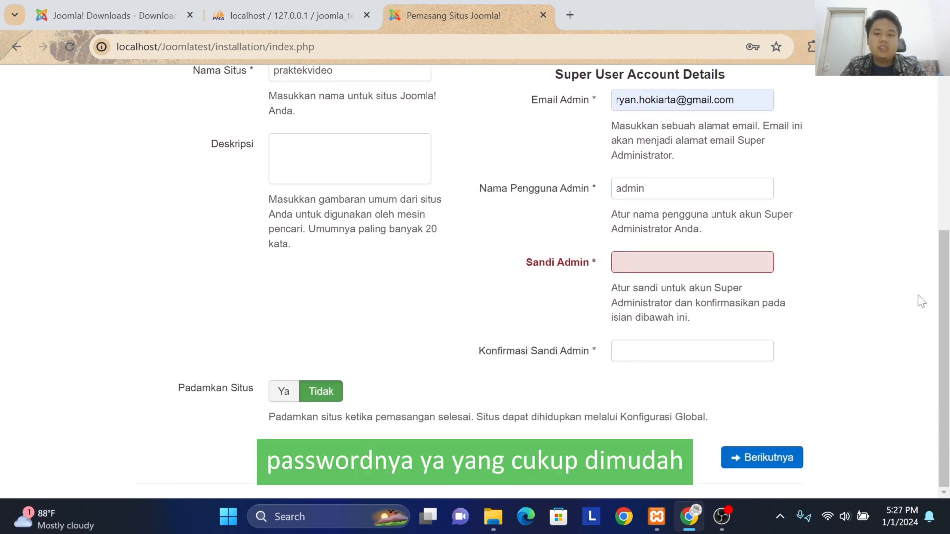
click(734, 264)
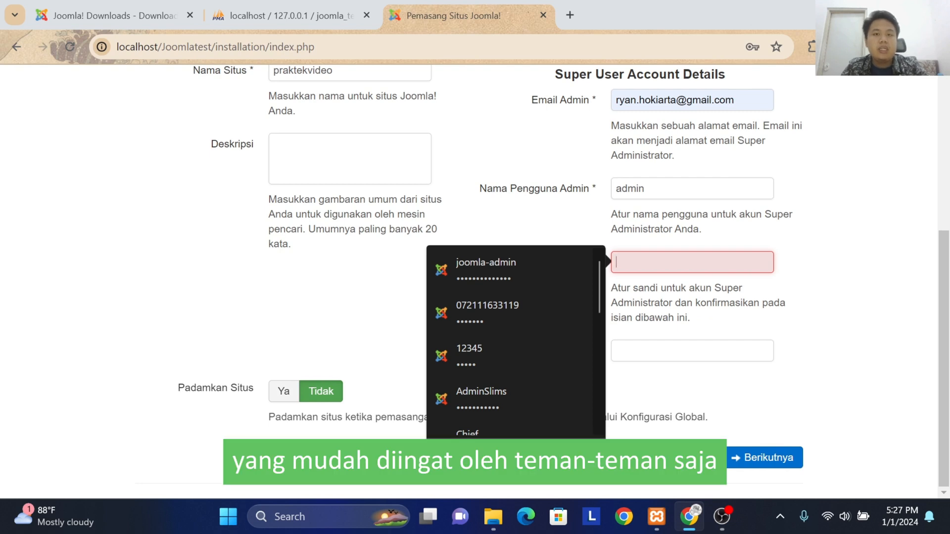
click(833, 277)
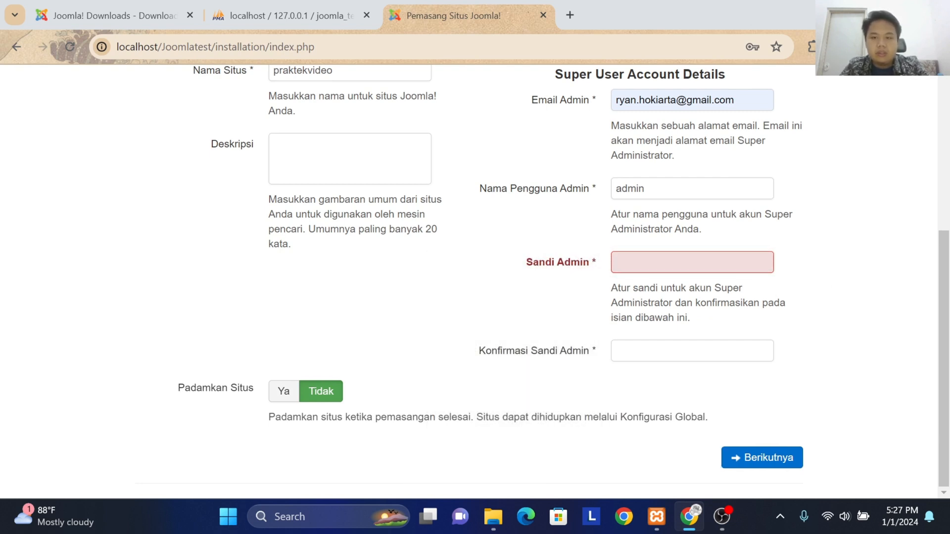
click(739, 270)
text(123)
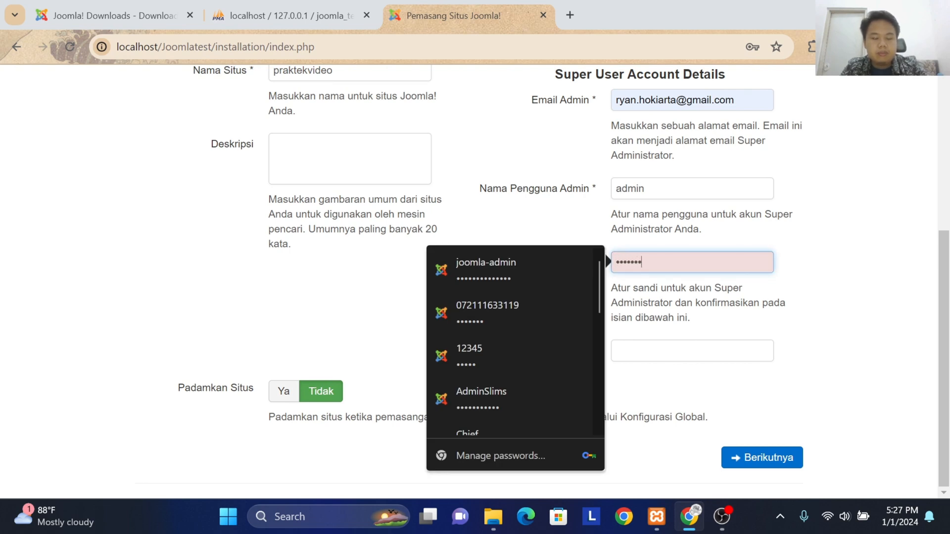
key(Tab)
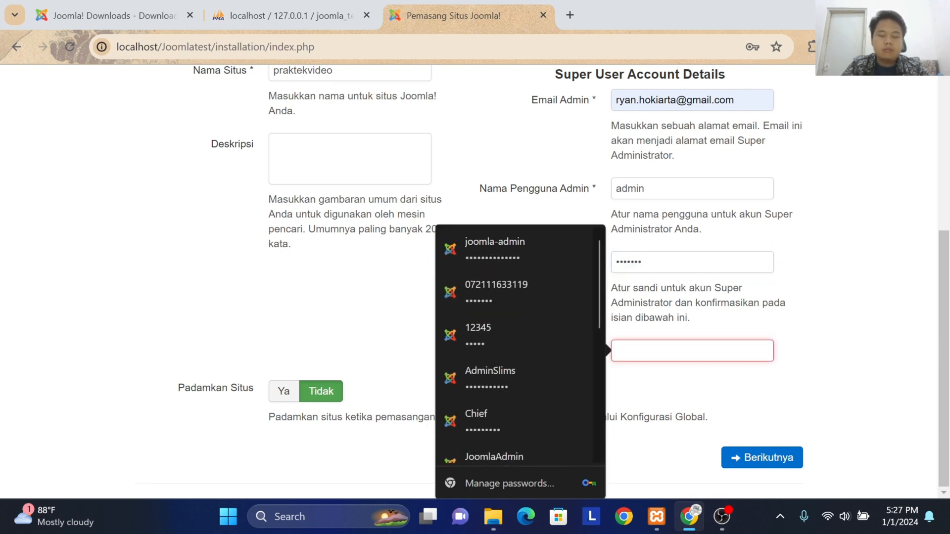
text(123)
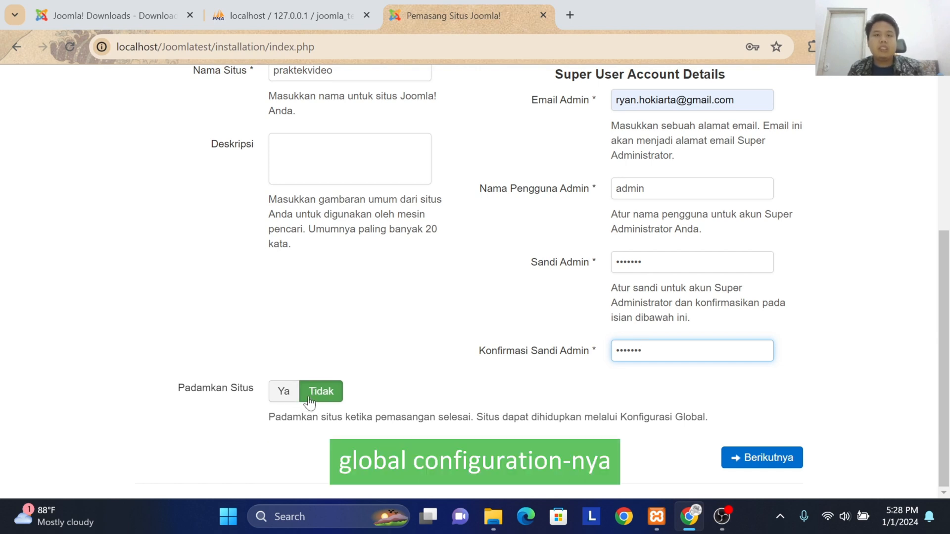
click(788, 463)
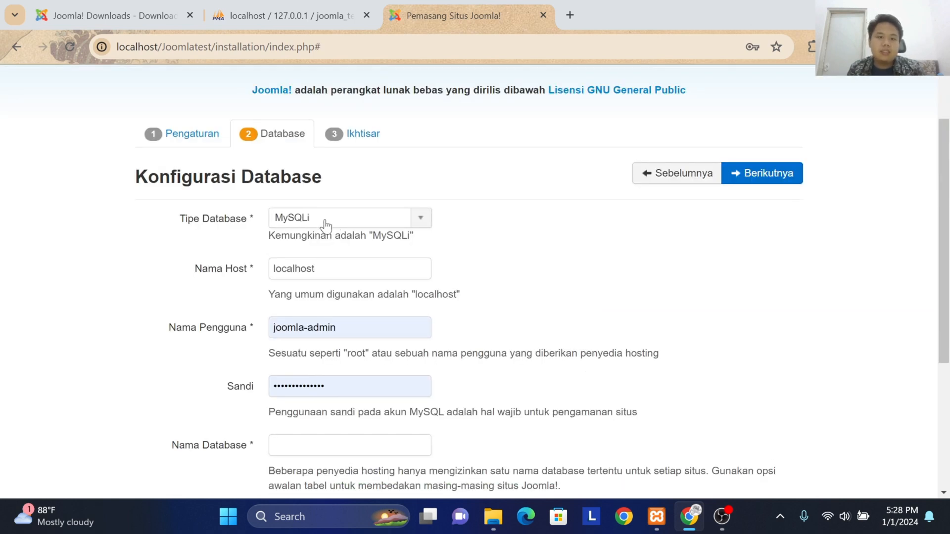
Step: Keep MySQLi as the database type and set the database username (Nama Pengguna) to root
click(332, 221)
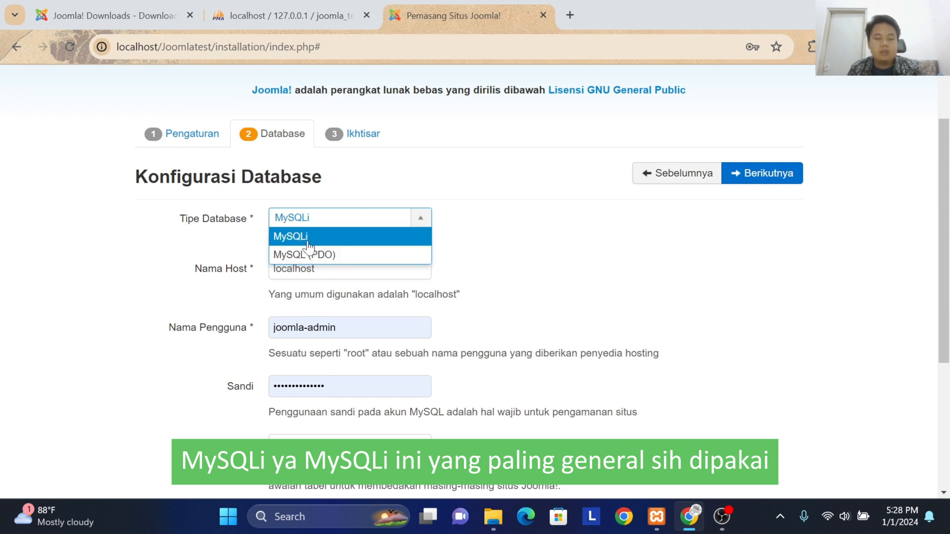
click(340, 233)
scroll(335, 232, down, 1)
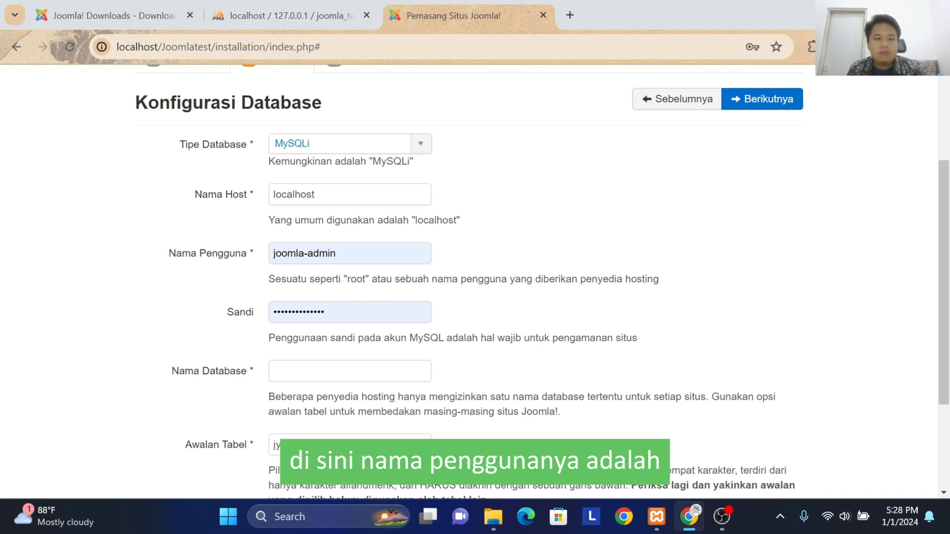
key(ctrl+a)
key(BackSpace)
text(root)
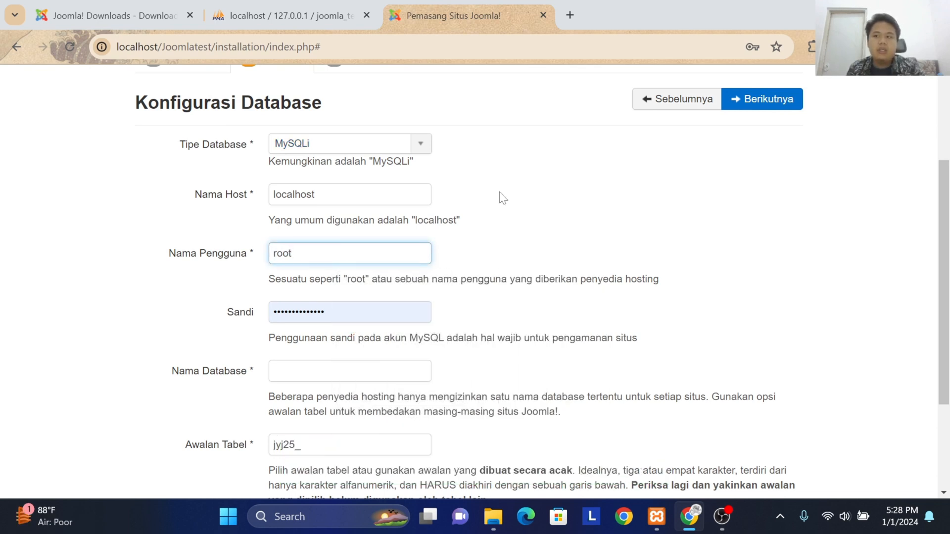
Step: Clear the prefilled database password so that Sandi is left empty
key(Tab)
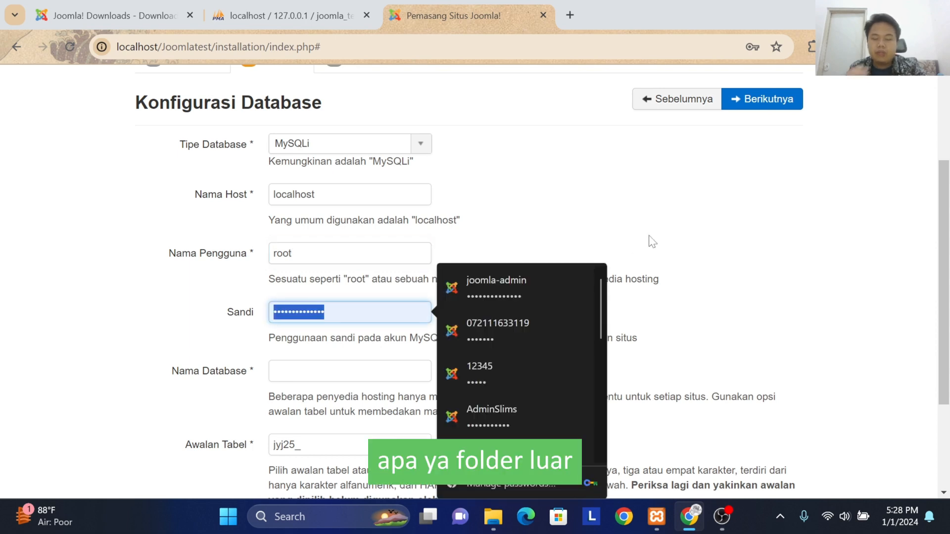
key(BackSpace)
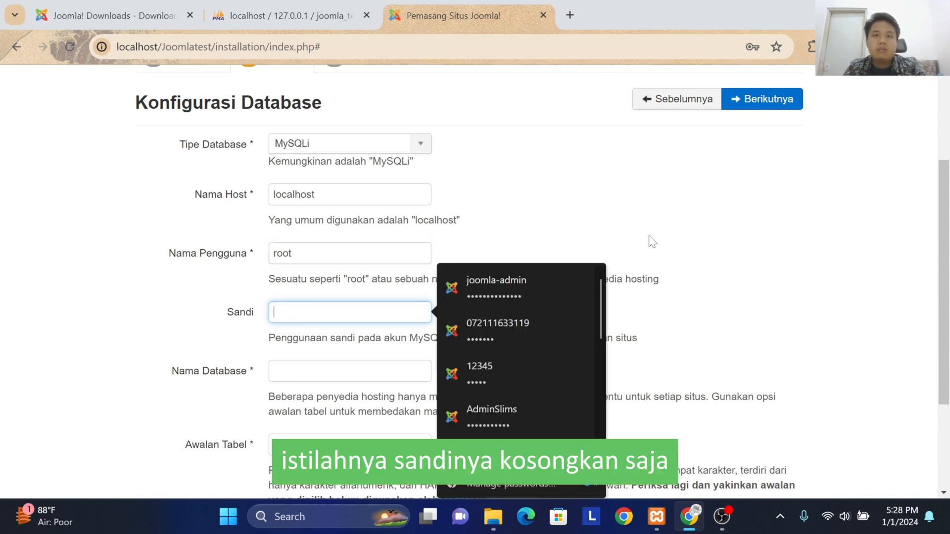
click(649, 240)
Step: Check the database's name in phpMyAdmin, set Nama Database to joomla_test in the installer, and continue to the overview
scroll(495, 227, down, 3)
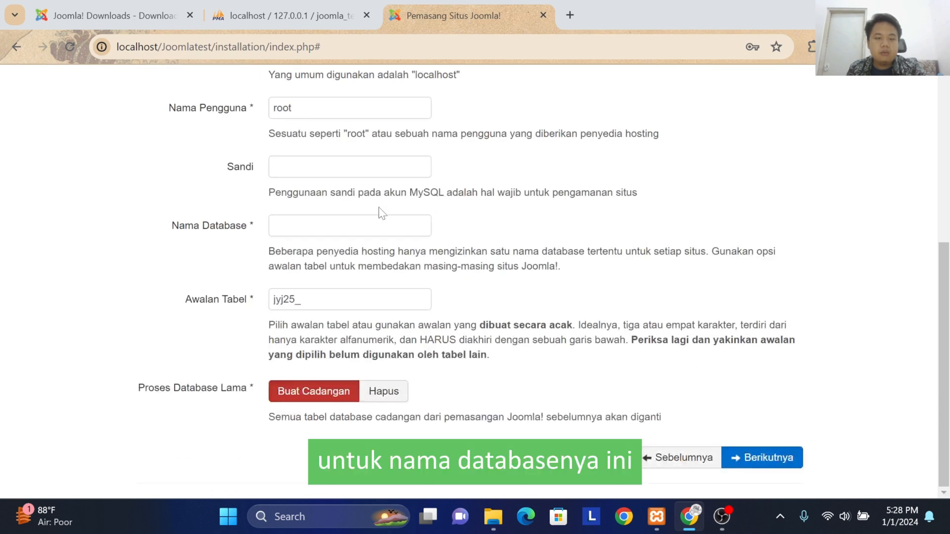
click(390, 223)
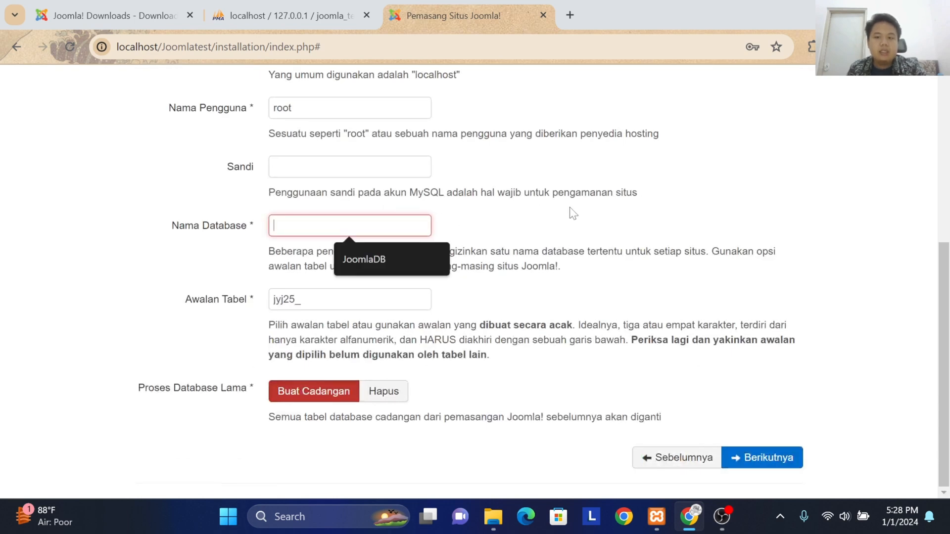
click(242, 5)
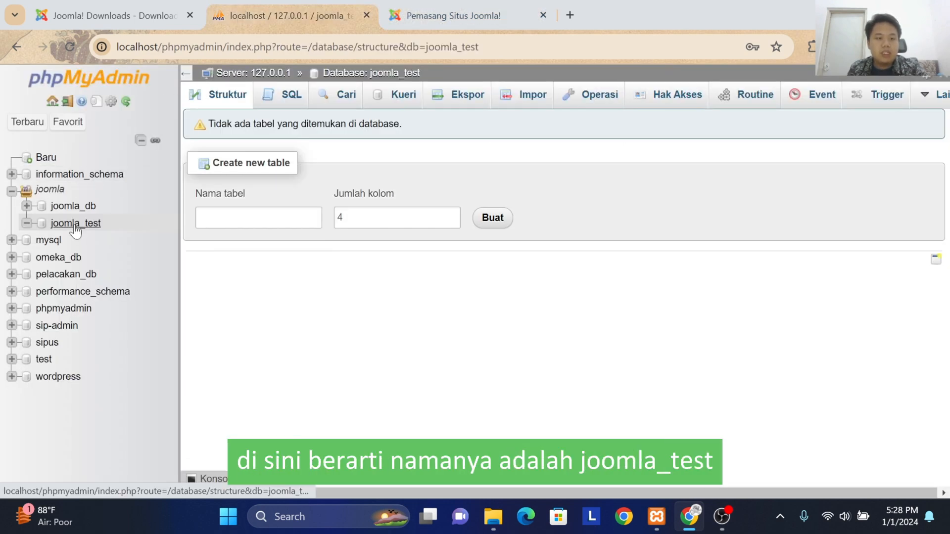
click(439, 6)
text(joo)
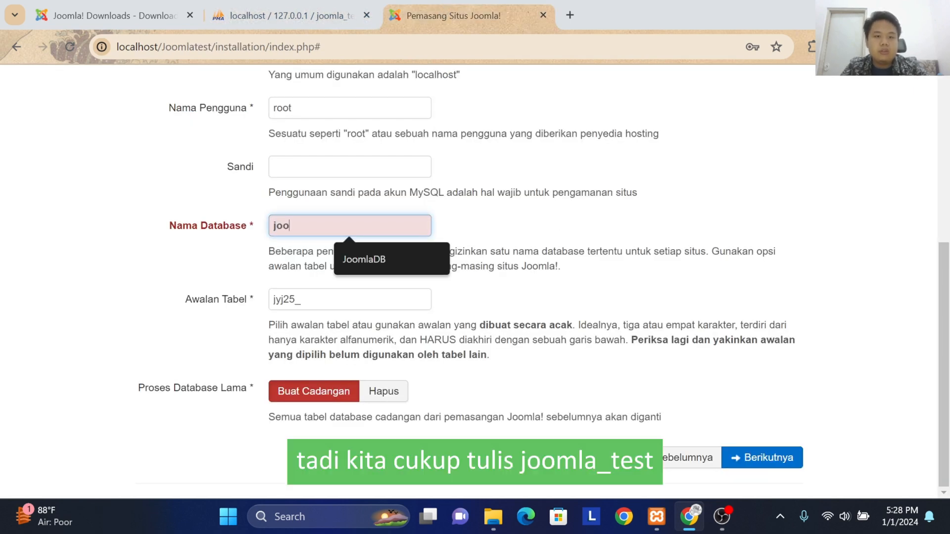
text(mla_t)
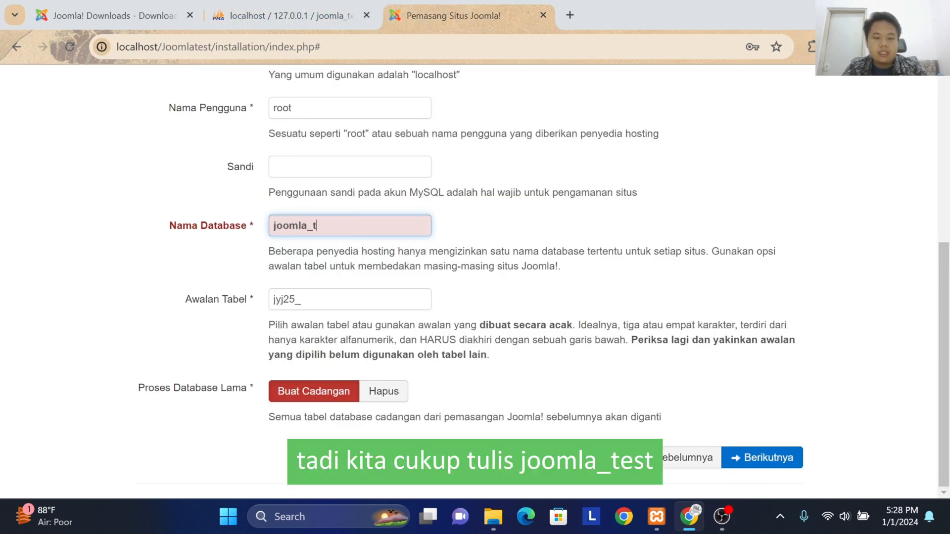
text(est)
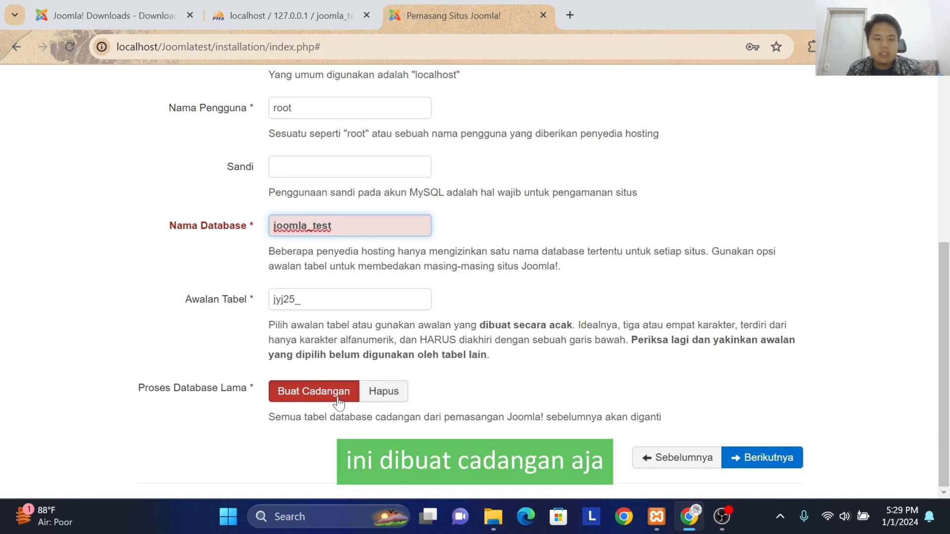
click(771, 463)
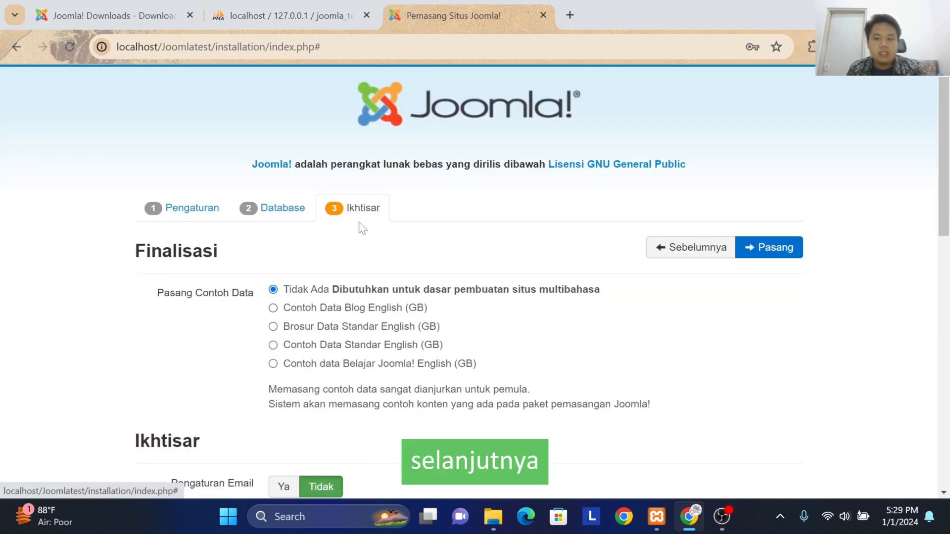
Step: Choose Contoh Data Blog English (GB) as the sample data and start the Joomla installation
scroll(356, 240, down, 1)
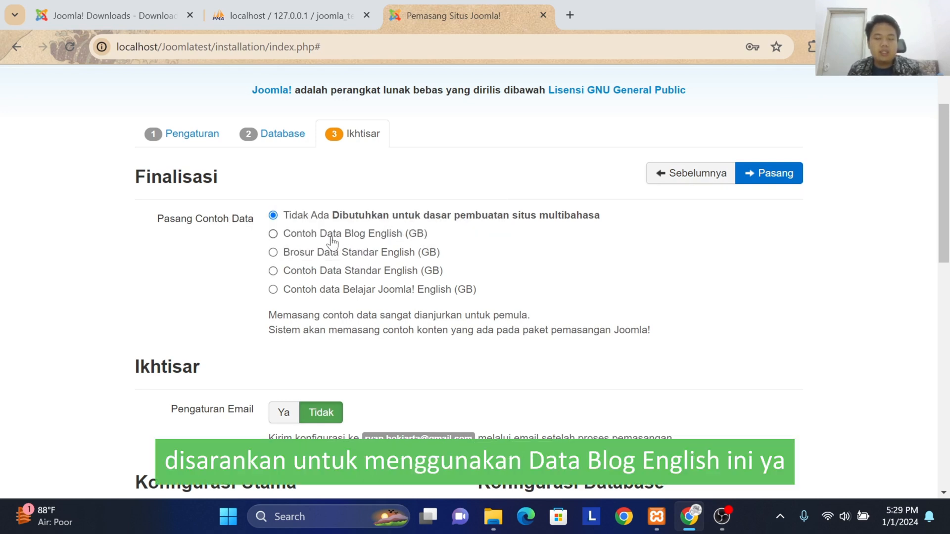
click(274, 234)
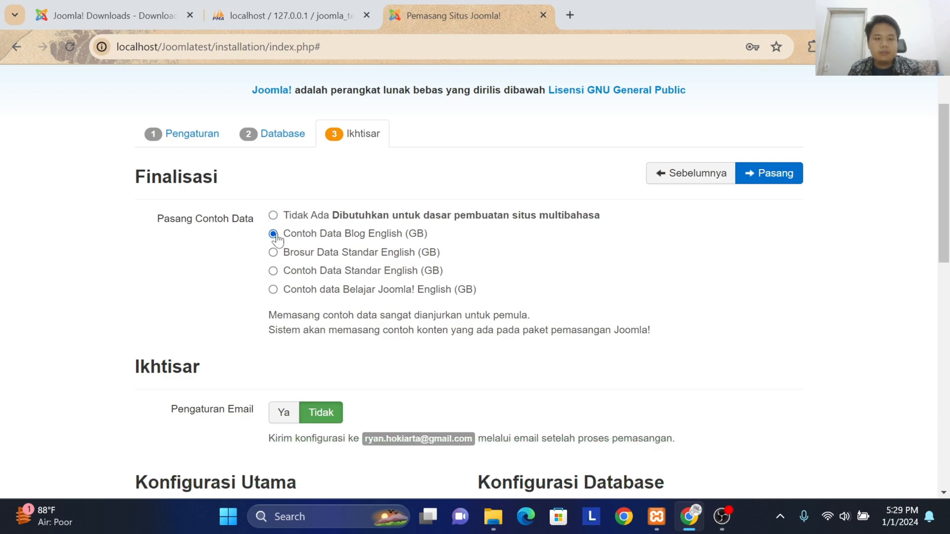
scroll(354, 256, down, 8)
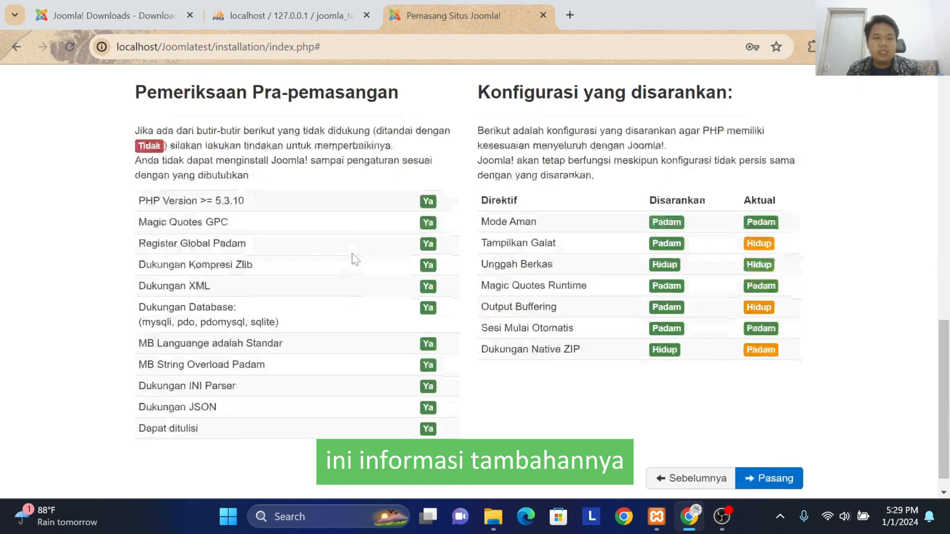
scroll(353, 256, up, 5)
scroll(342, 251, down, 5)
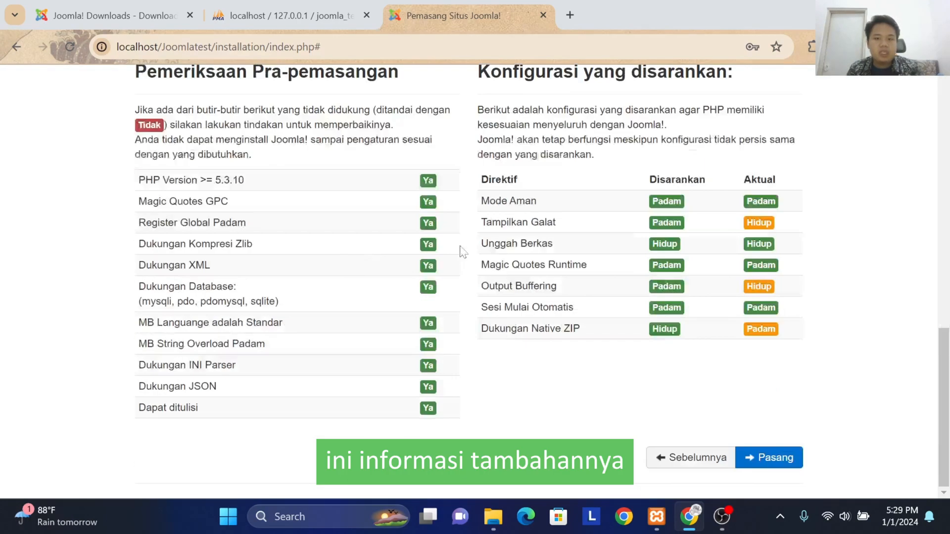
click(775, 458)
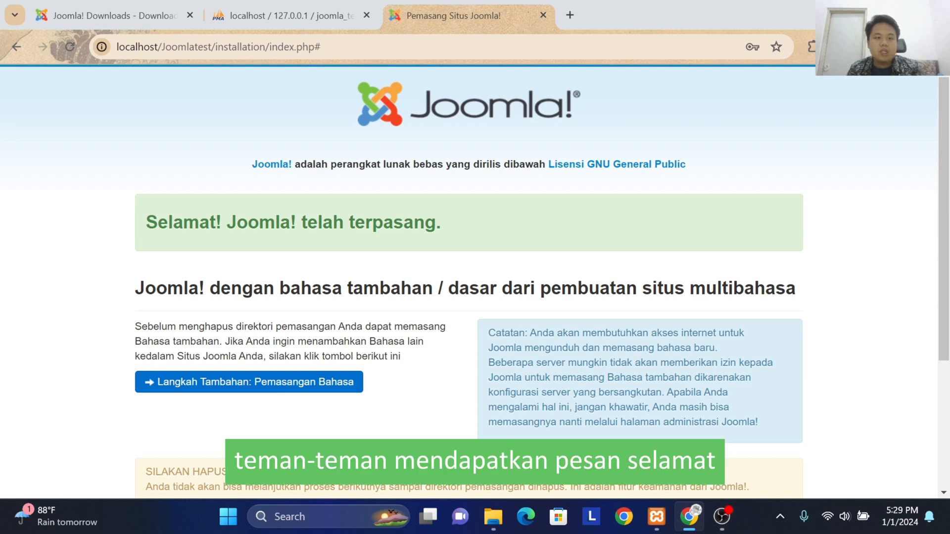
Step: Examine the tables of the joomla_test database in phpMyAdmin and return to the installer's final page
drag(143, 220, 441, 227)
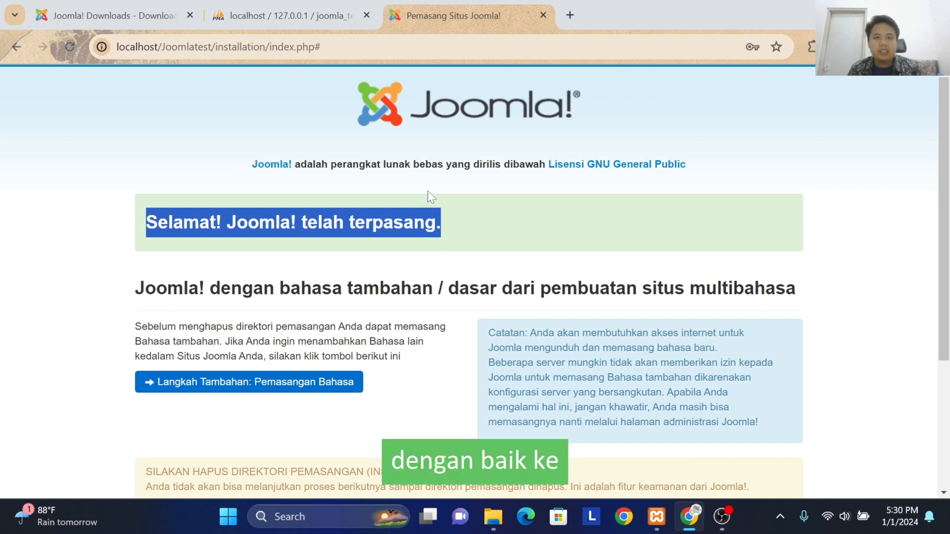
click(272, 16)
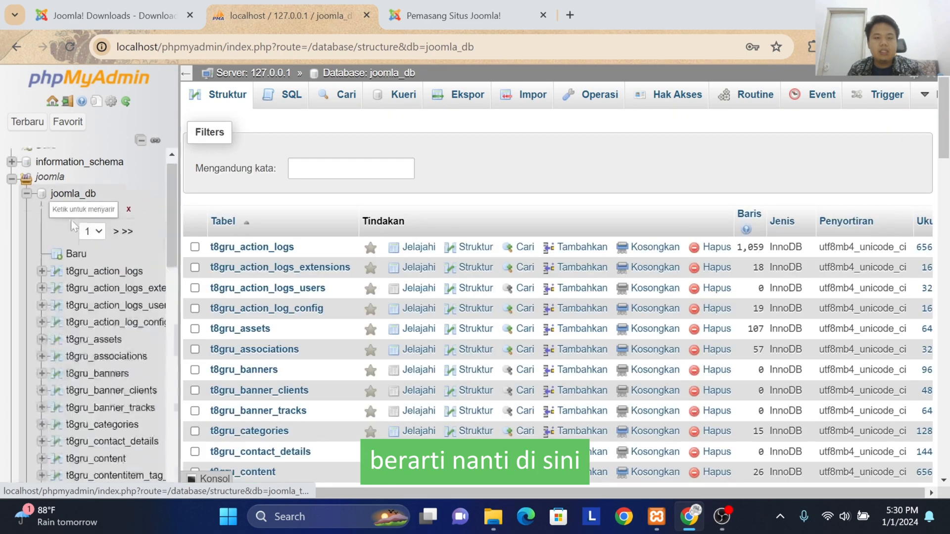
click(27, 173)
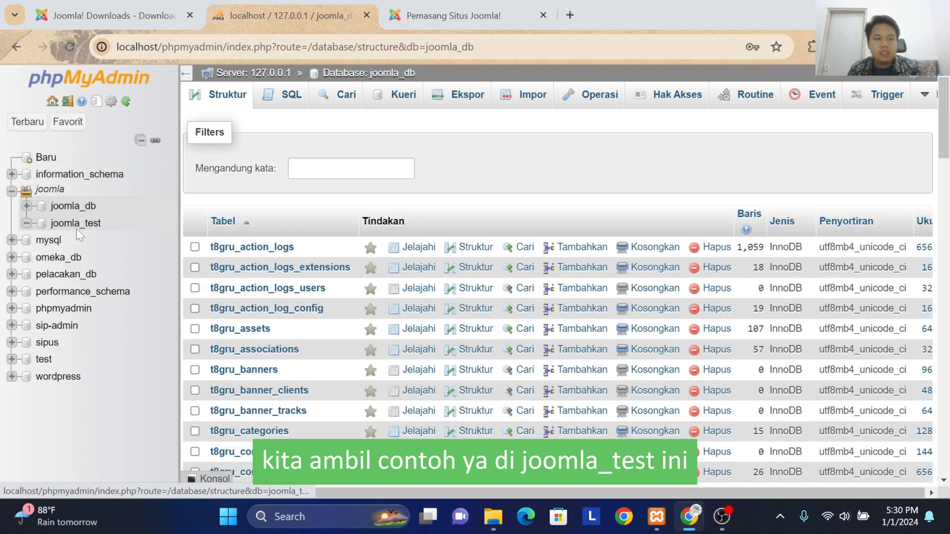
click(75, 223)
scroll(387, 240, down, 8)
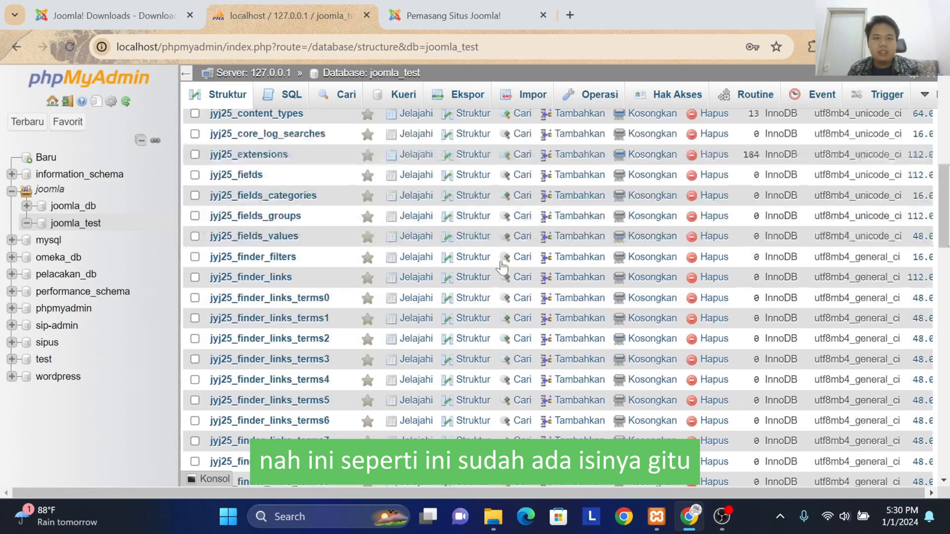
scroll(495, 244, up, 3)
click(476, 2)
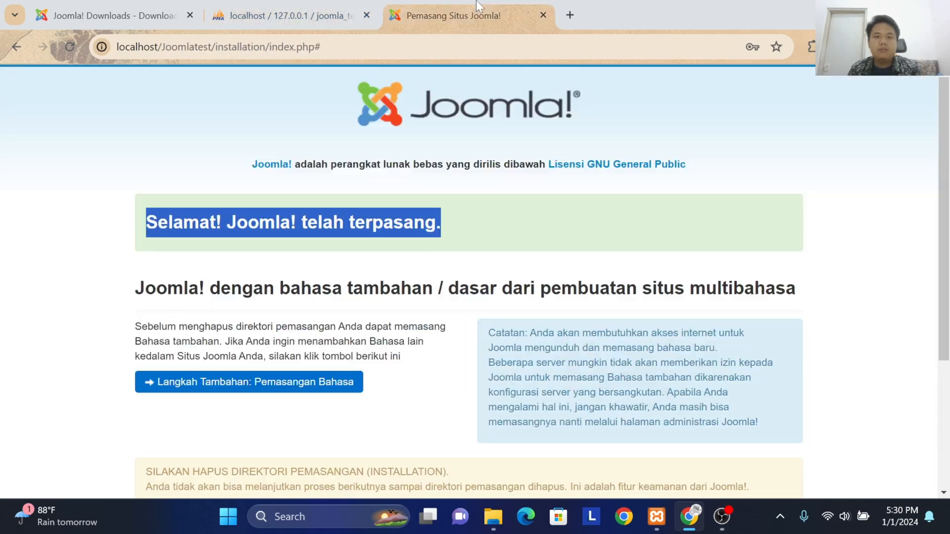
Step: Try to delete the installation directory from the installer's final page
scroll(348, 339, down, 4)
scroll(415, 301, down, 1)
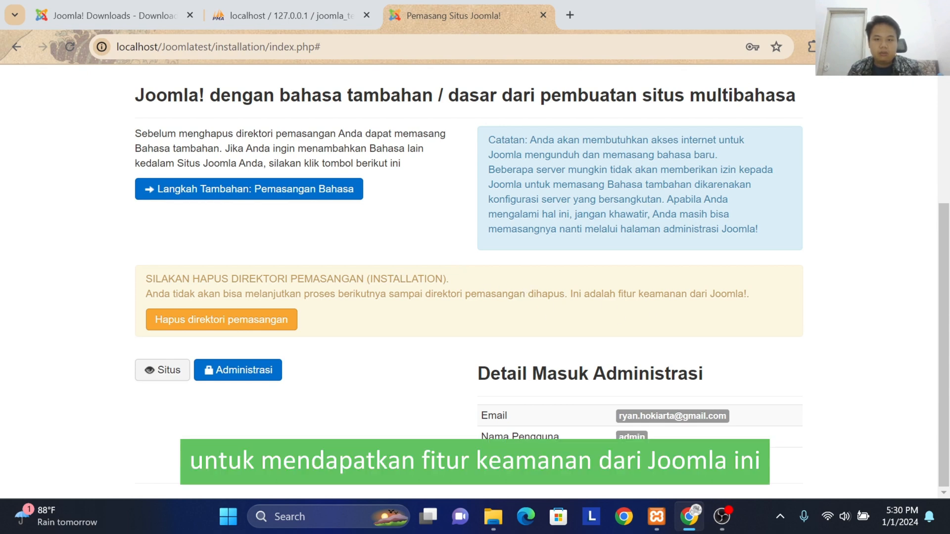
drag(609, 294, 744, 294)
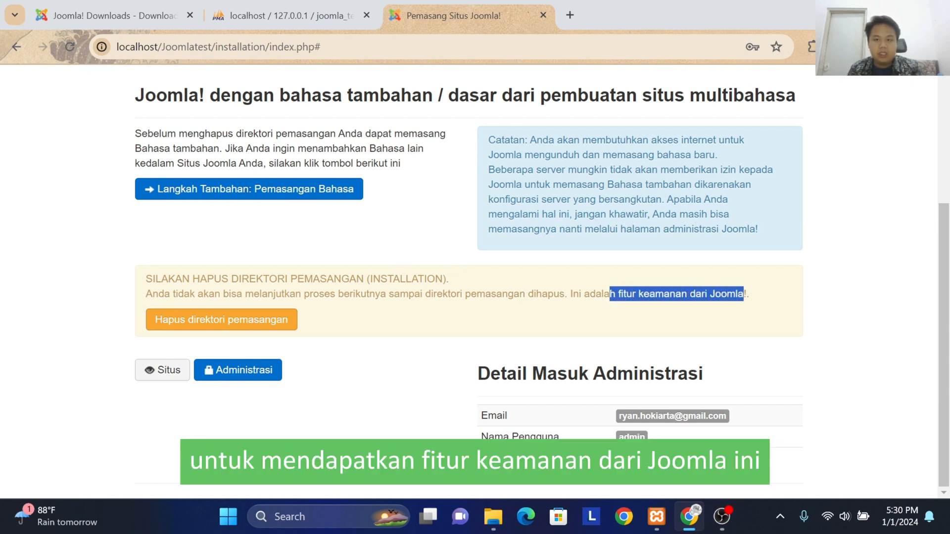
click(278, 319)
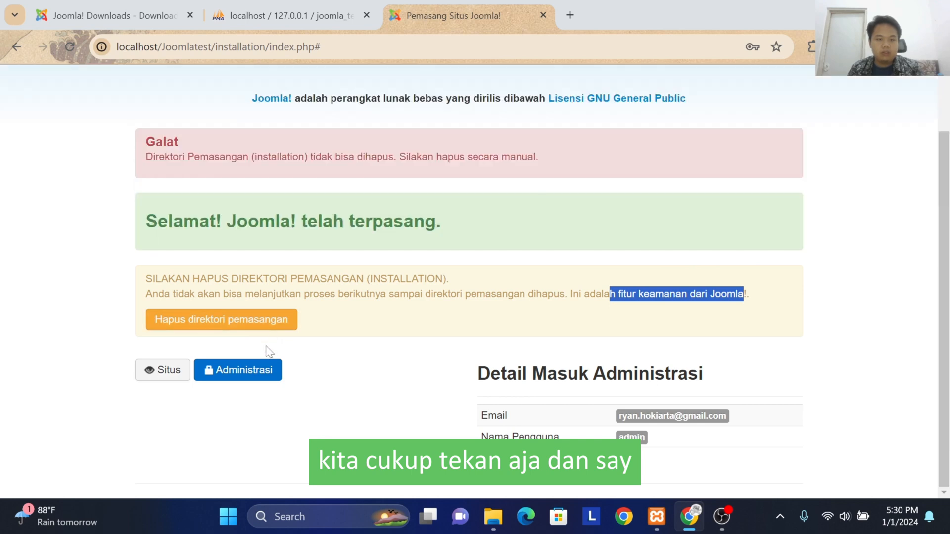
scroll(247, 199, up, 2)
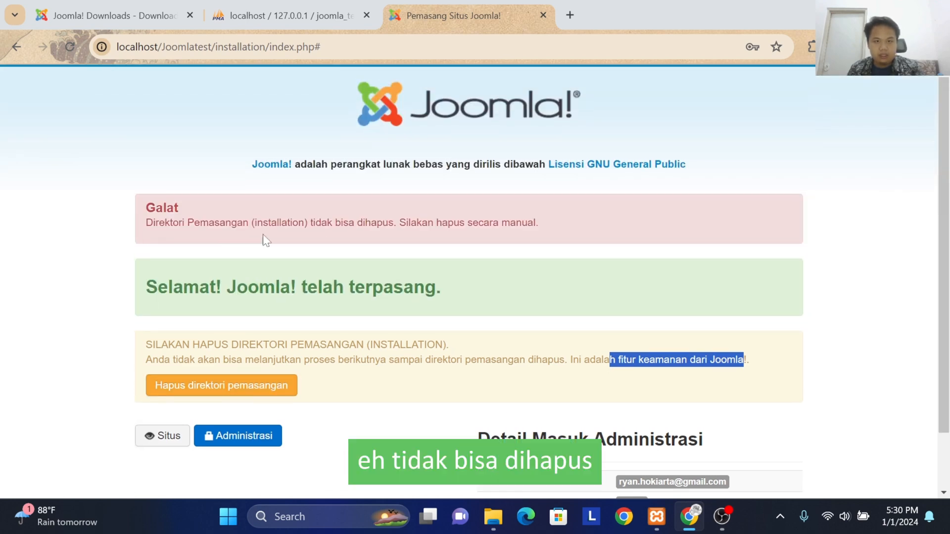
Step: Switch to File Explorer and delete the installation folder inside htdocs/Joomlatest
mouse_move(499, 515)
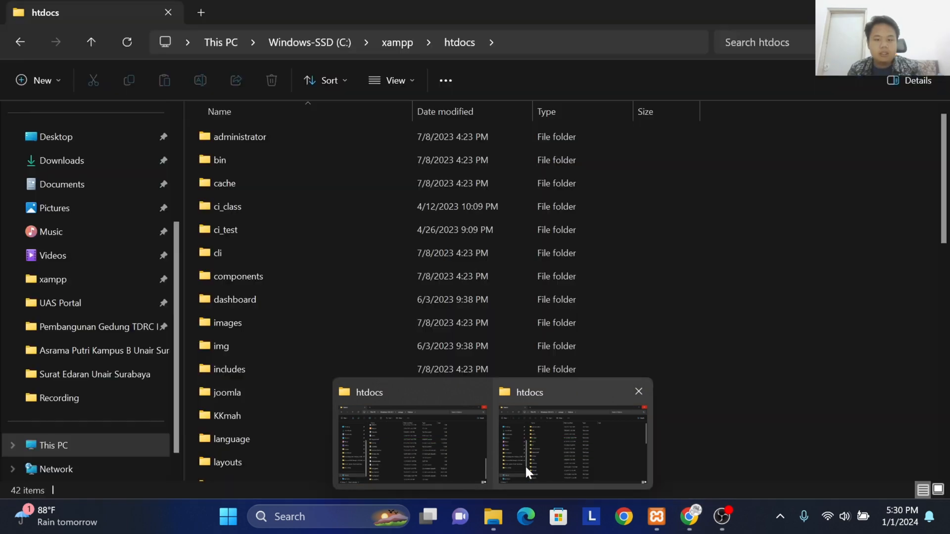
click(524, 464)
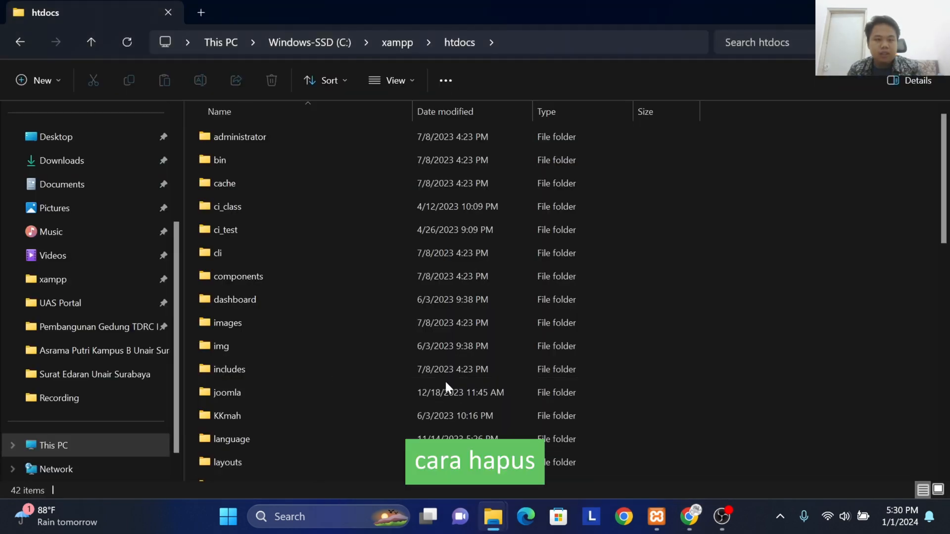
scroll(445, 383, down, 9)
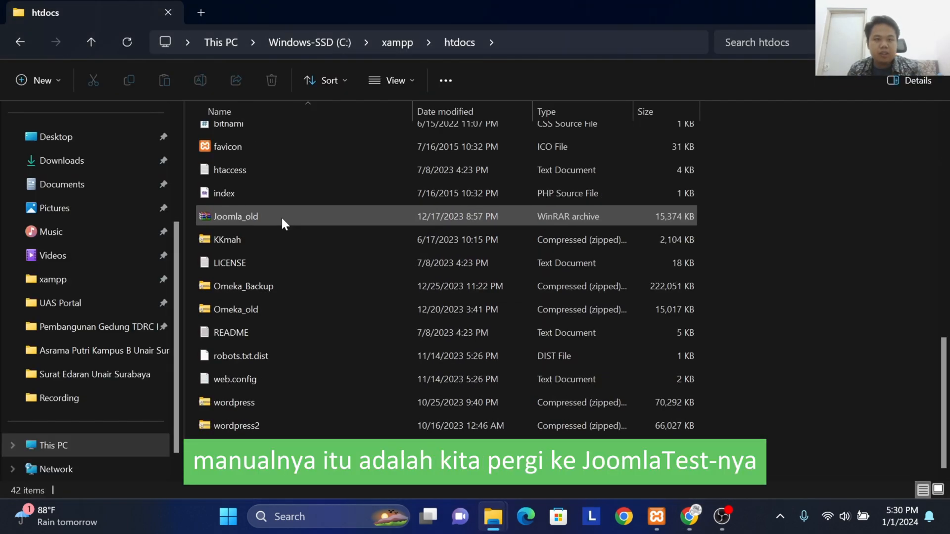
scroll(290, 292, up, 4)
scroll(297, 361, down, 4)
double_click(289, 468)
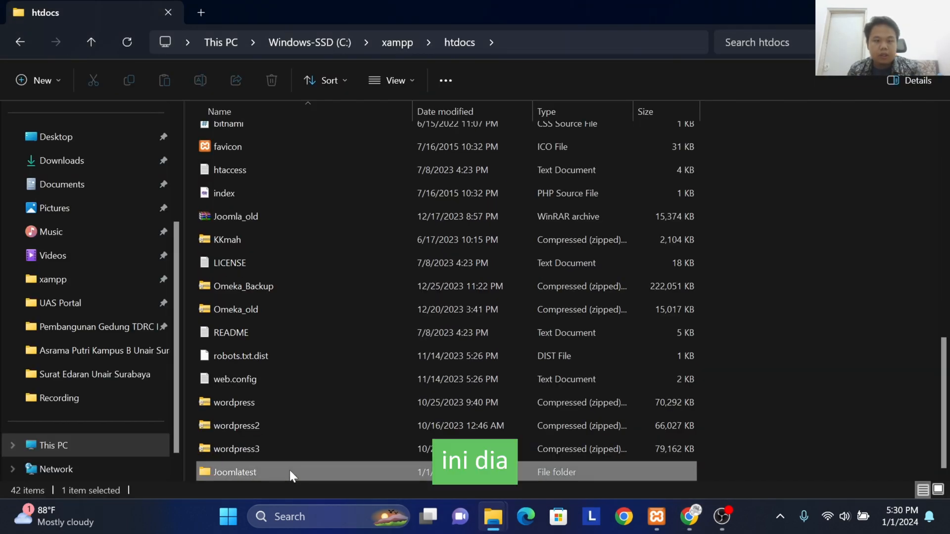
scroll(317, 356, down, 2)
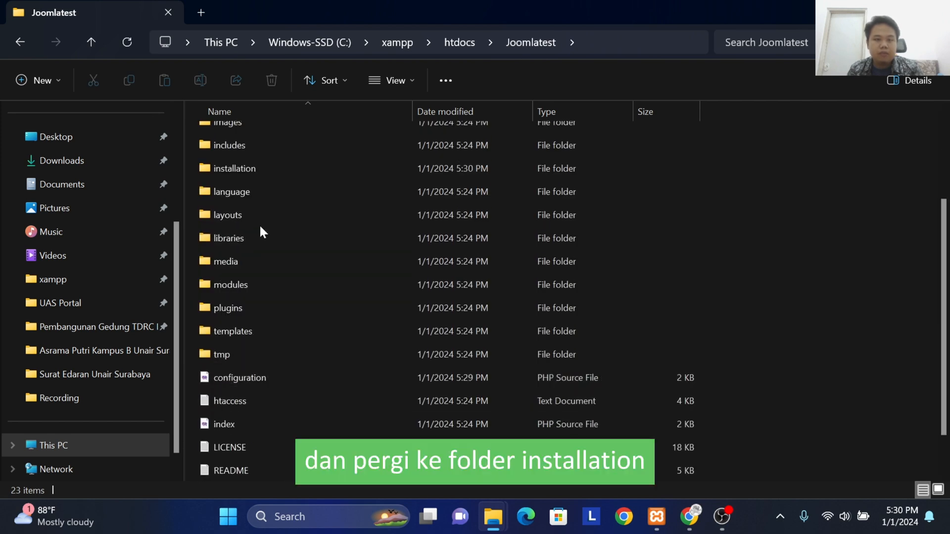
click(295, 173)
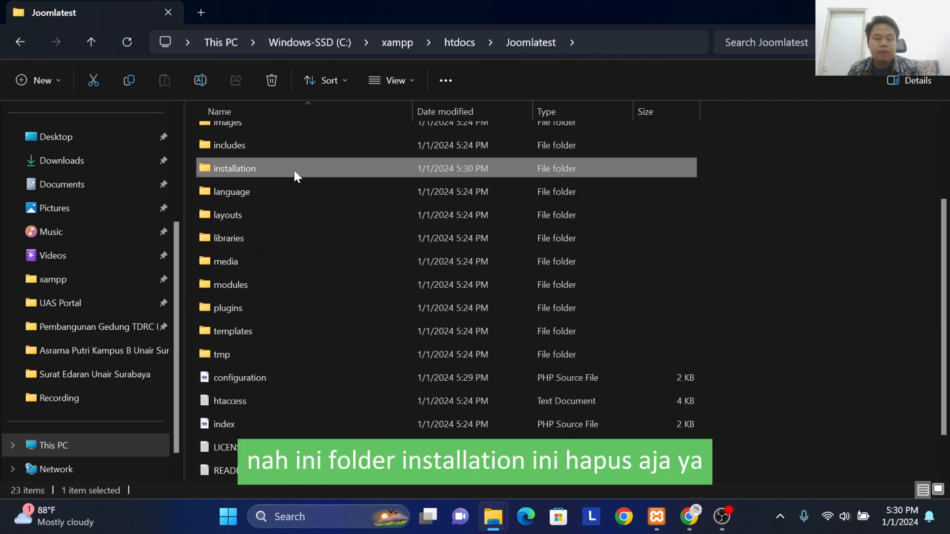
right_click(265, 170)
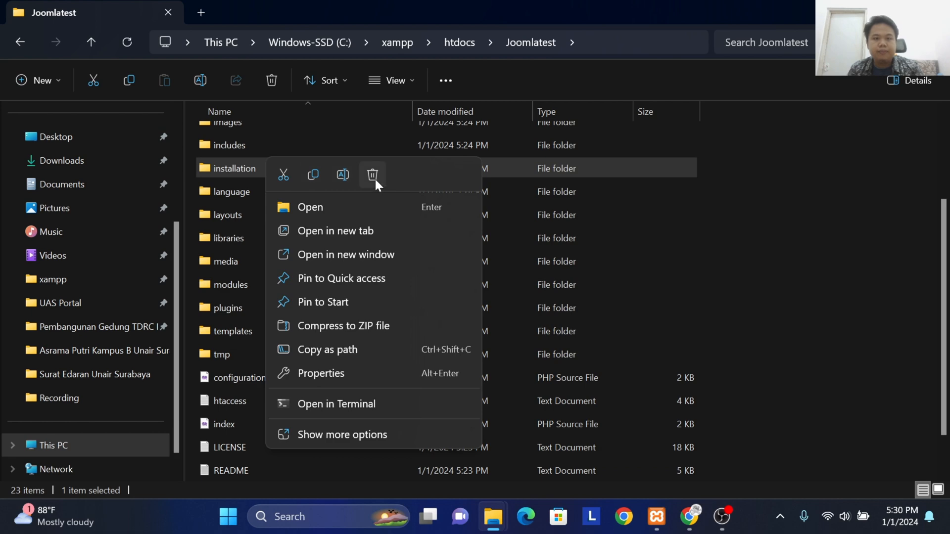
click(374, 178)
Step: Return to the installer's final page in Chrome and open the Administrasi login page in a new tab
click(690, 516)
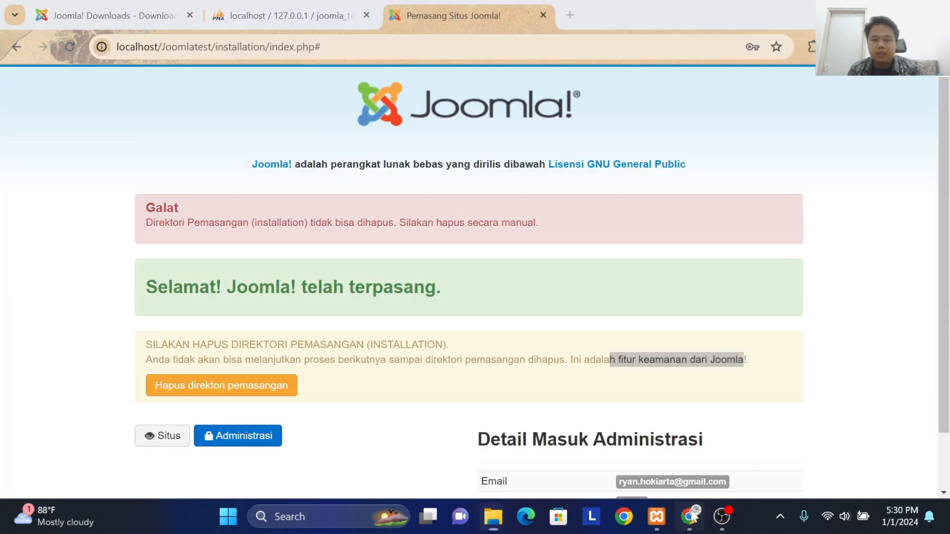
click(358, 400)
scroll(341, 393, down, 1)
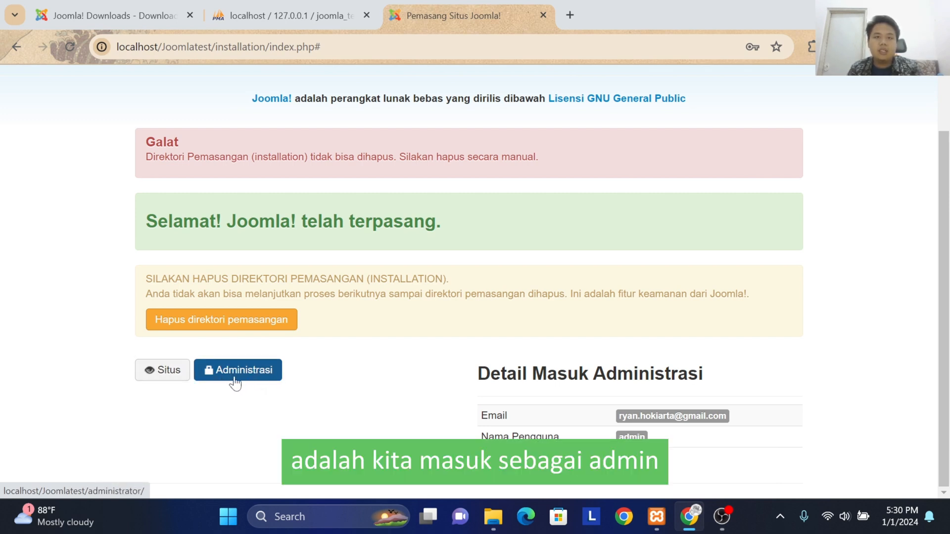
right_click(254, 373)
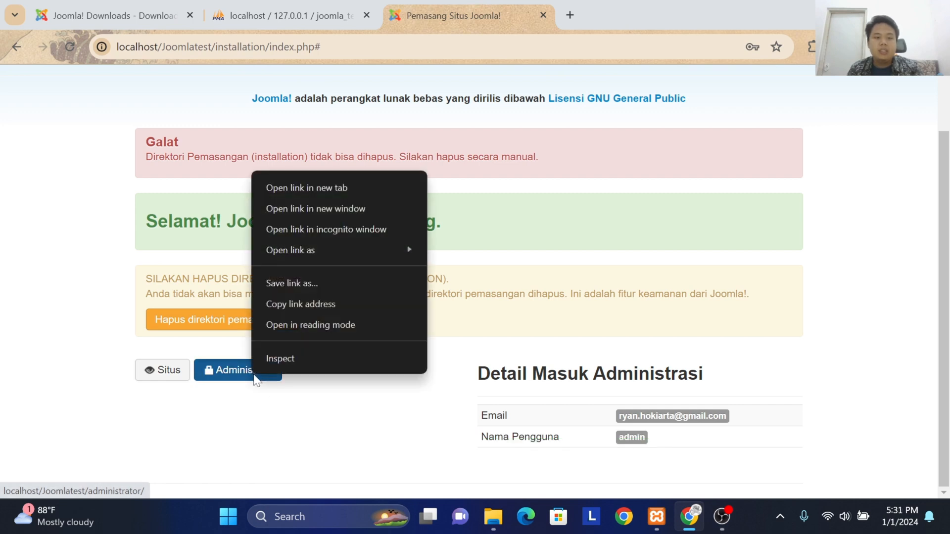
click(330, 189)
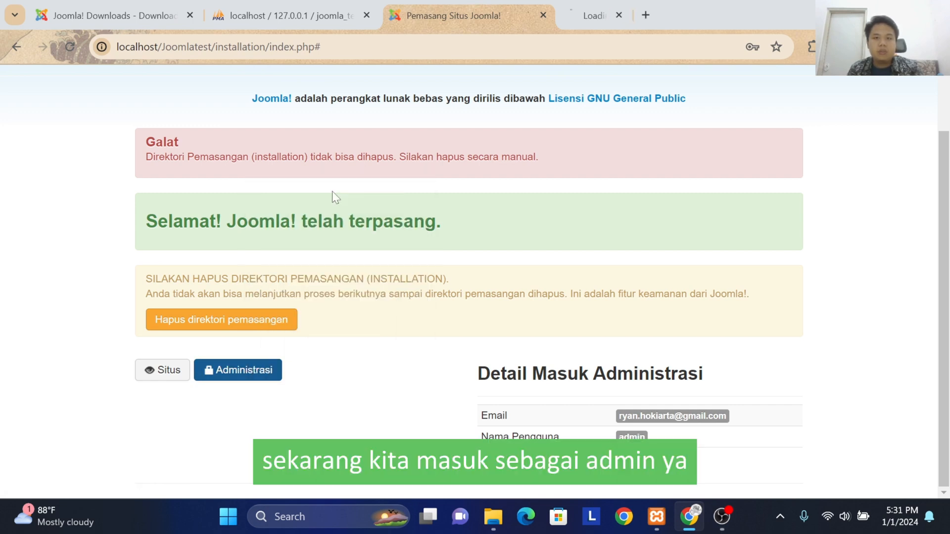
click(609, 12)
Step: Try to log in to the Joomla administrator with the username admin and the account password
click(469, 219)
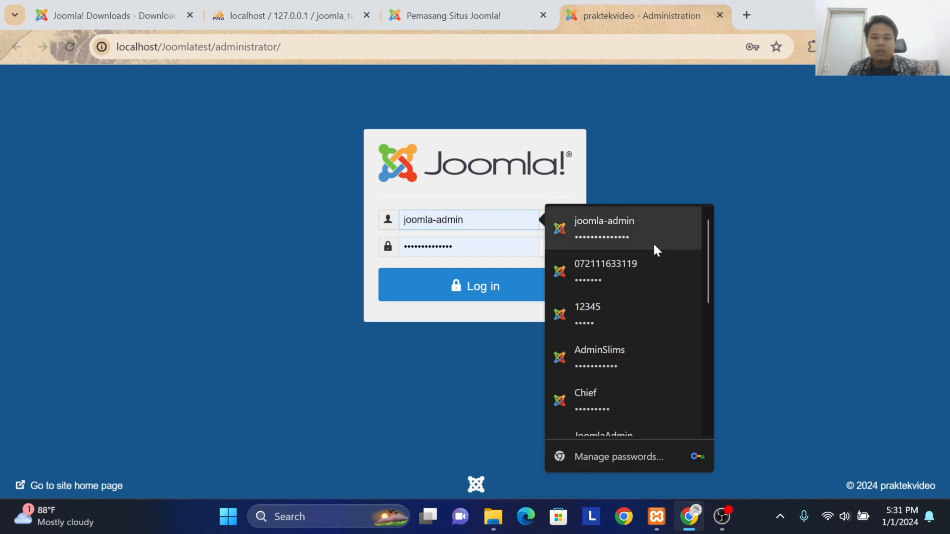
key(ctrl+a)
key(BackSpace)
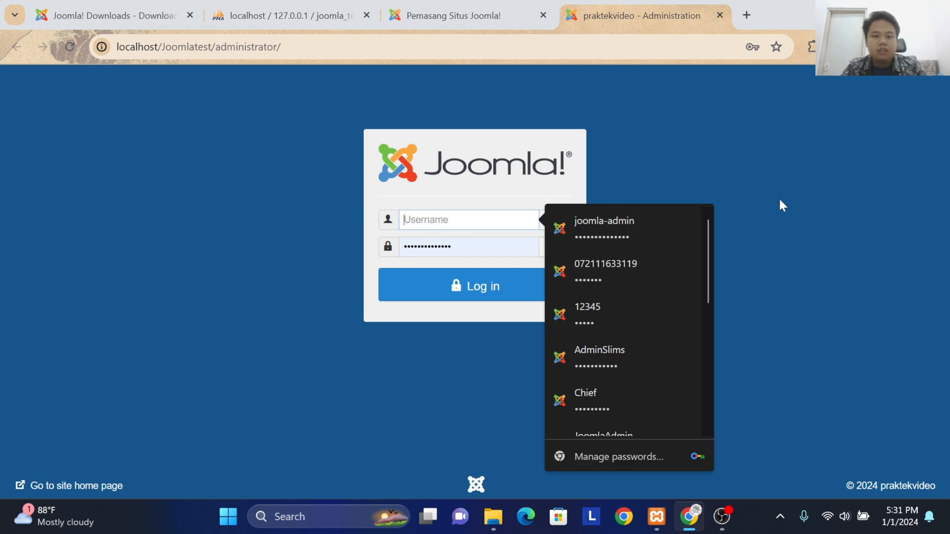
text(admi)
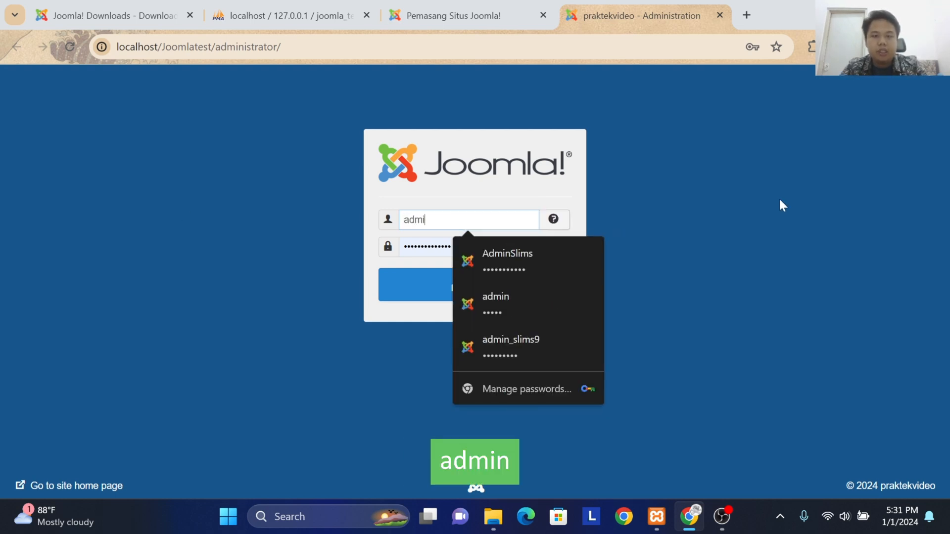
text(n)
key(Tab)
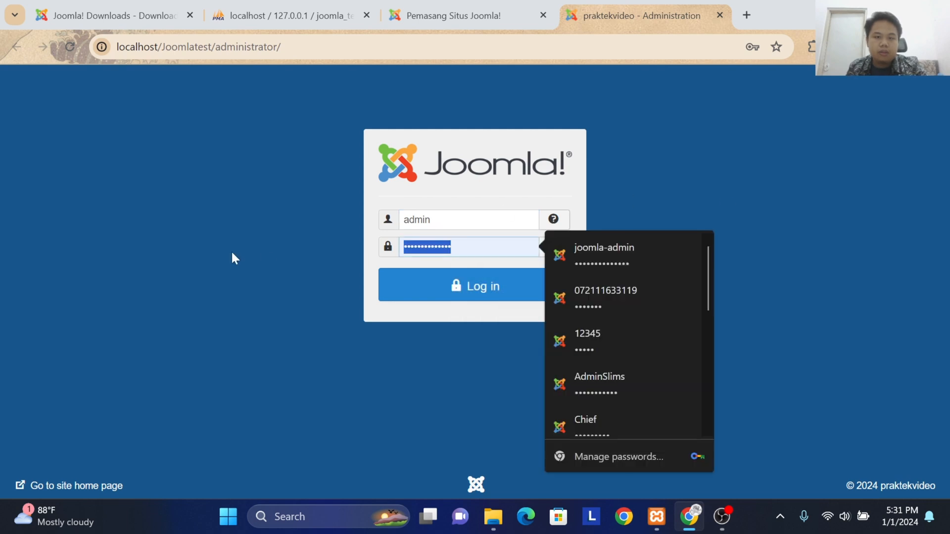
text(••••)
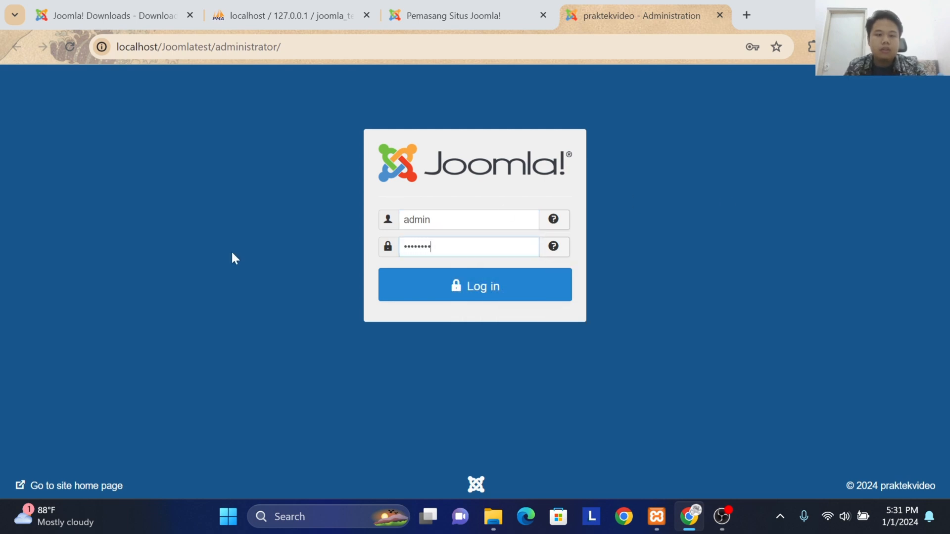
text(••••)
click(439, 300)
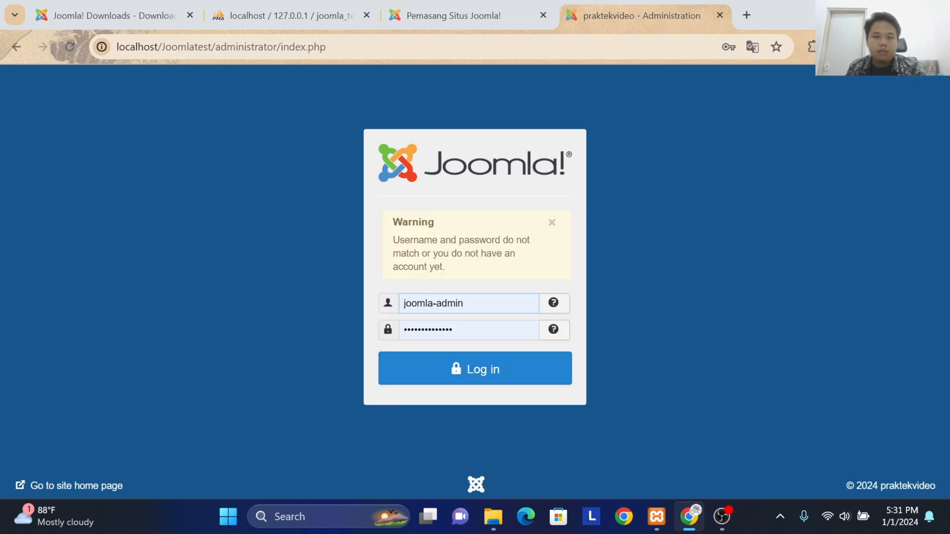
Step: Log in to the Joomla administrator as admin with the re-entered account password, and update the password saved in the browser
key(ctrl+a)
key(BackSpace)
text(ad)
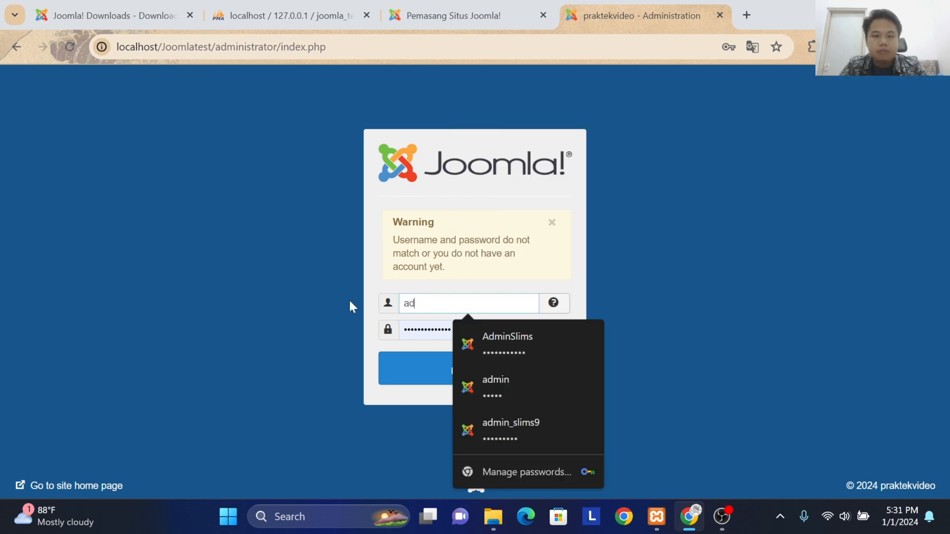
text(min)
key(Tab)
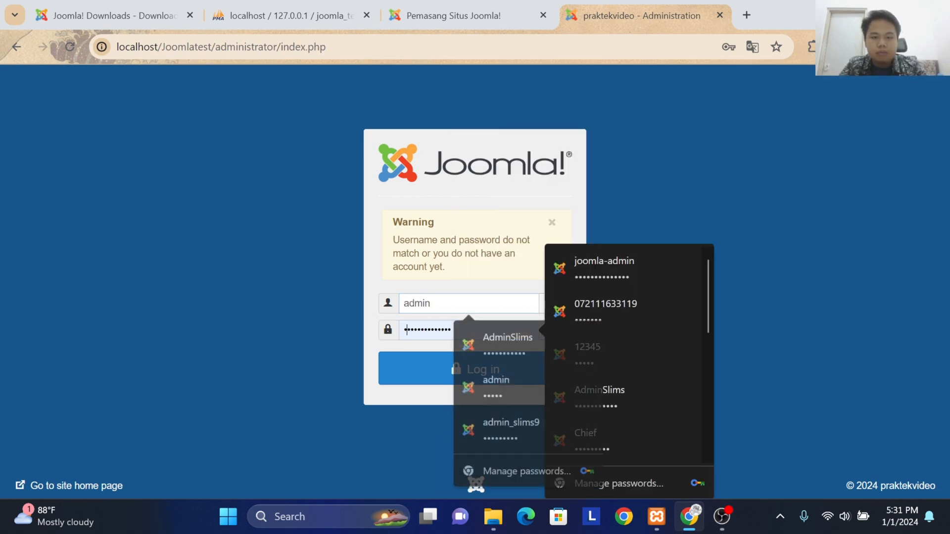
key(BackSpace)
text(••••)
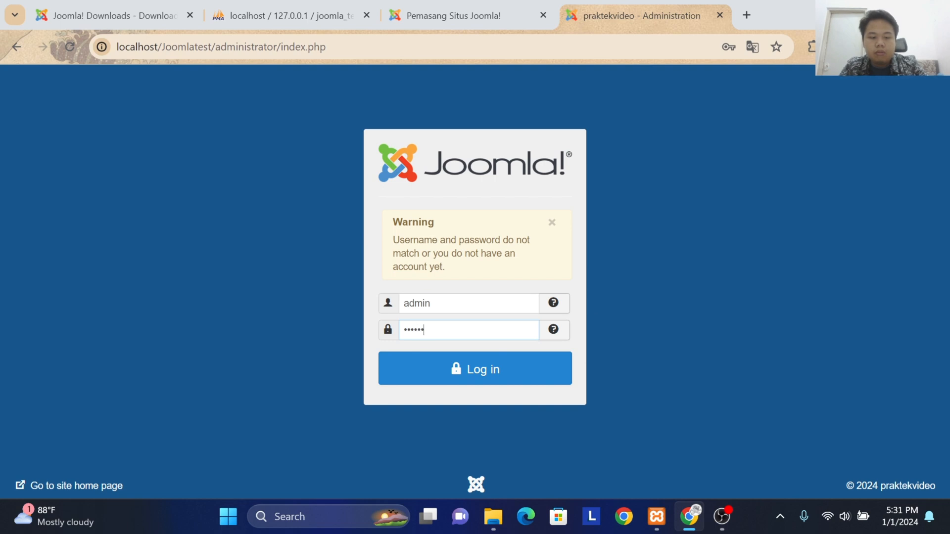
click(437, 357)
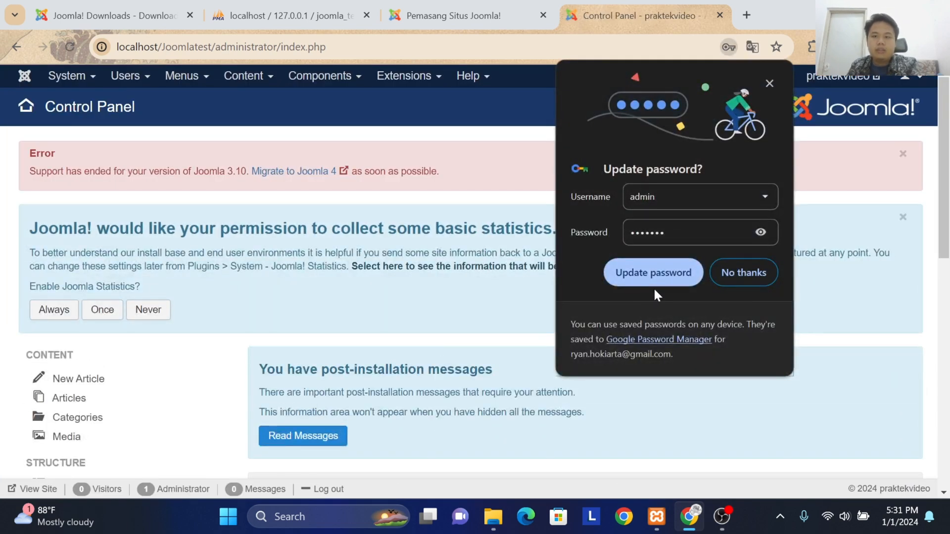
click(675, 267)
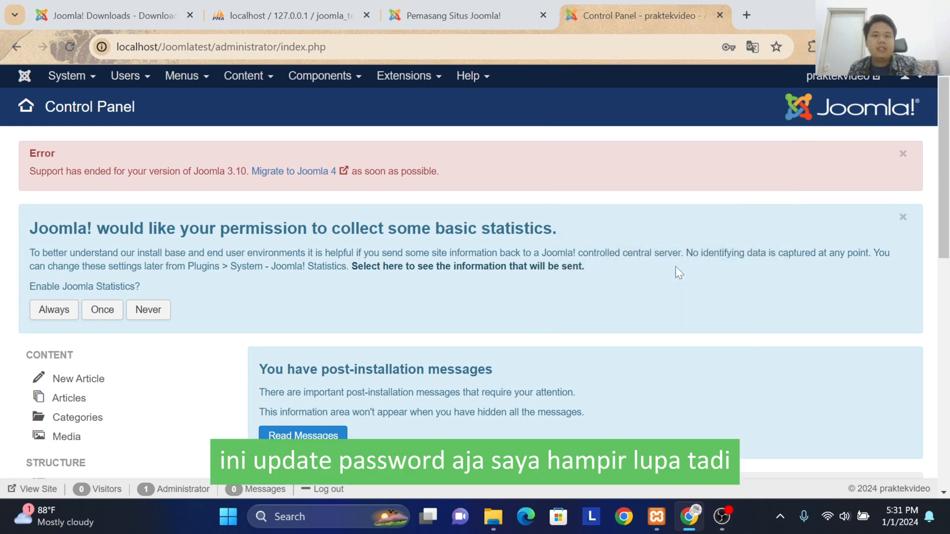
Step: Open the Situs link from the installer's final page in a new tab and look over the blog's home page
click(417, 2)
right_click(147, 383)
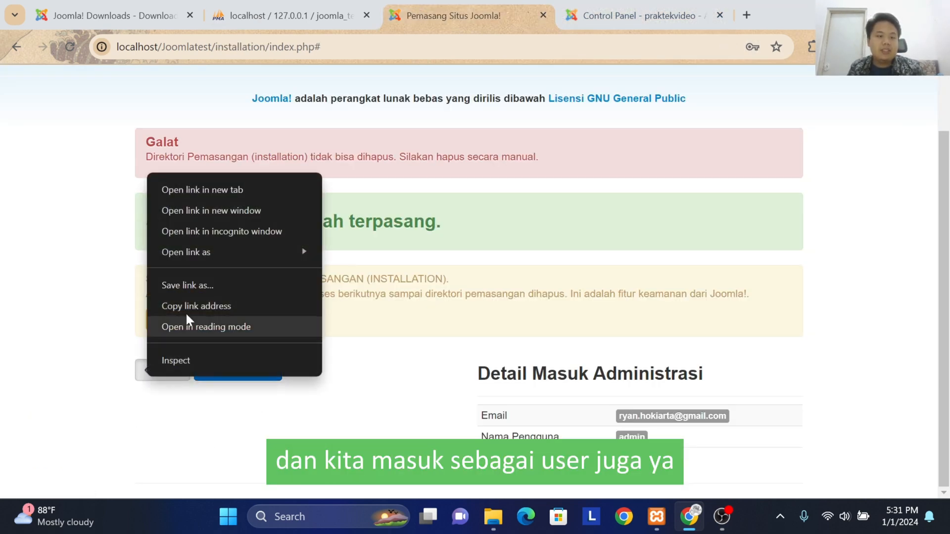
click(206, 193)
click(673, 11)
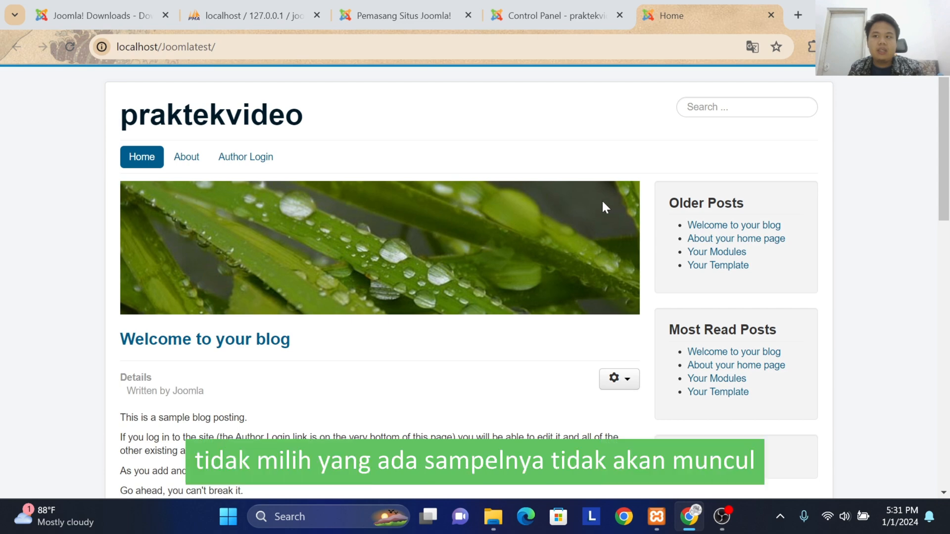
scroll(645, 212, down, 10)
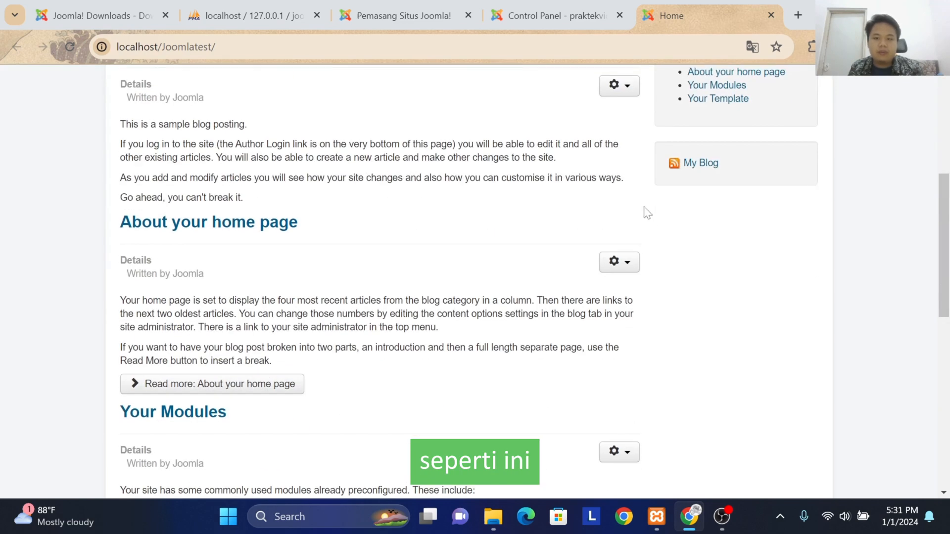
scroll(422, 346, up, 10)
Step: Open the extension installation page from the administrator's Control Panel and go to its package upload area
click(544, 15)
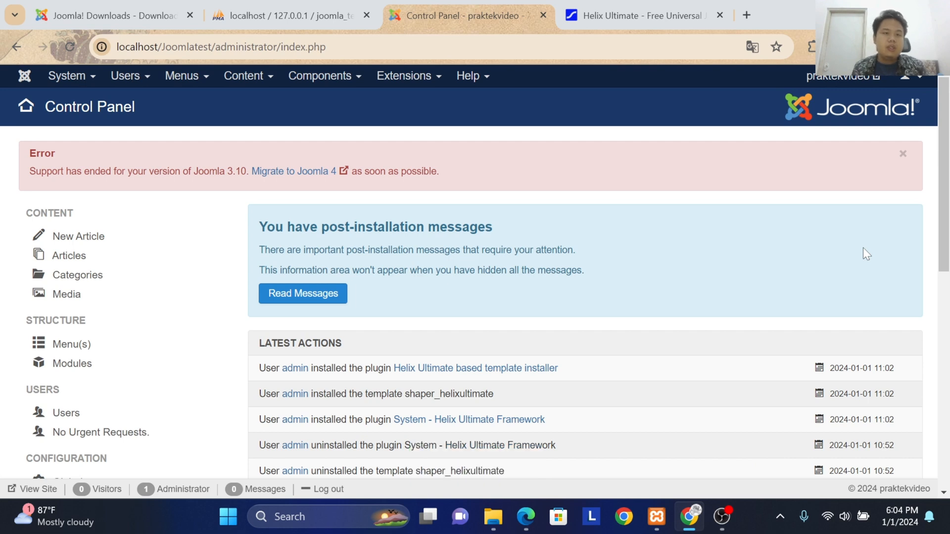
click(424, 77)
mouse_move(421, 101)
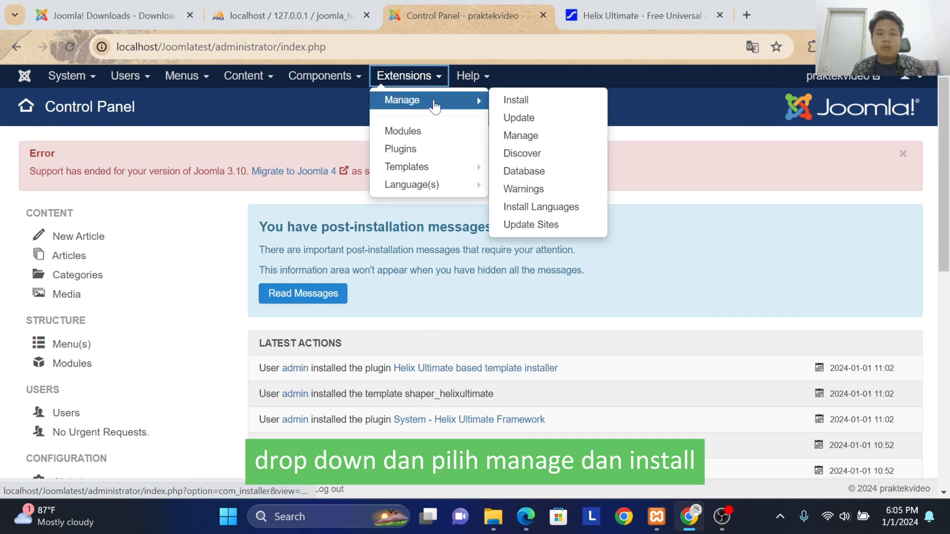
click(524, 105)
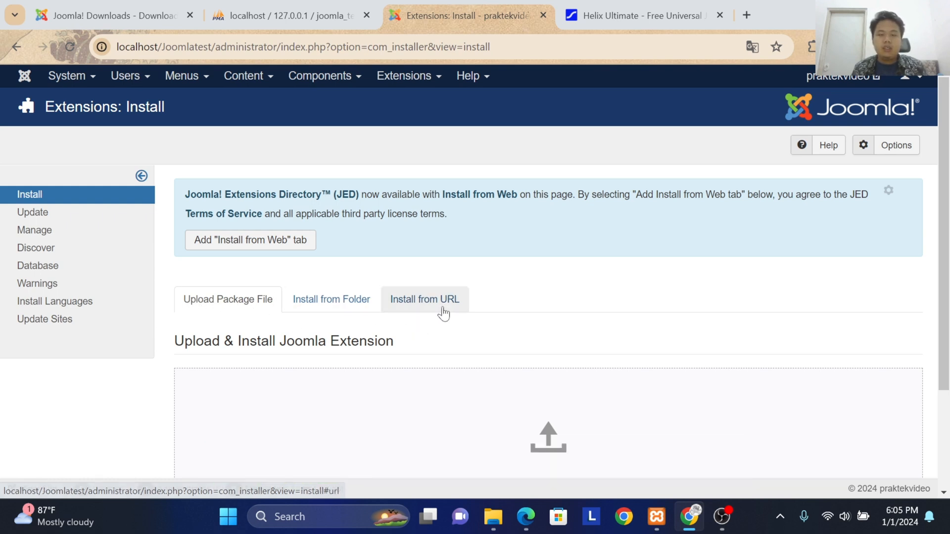
scroll(442, 312, down, 3)
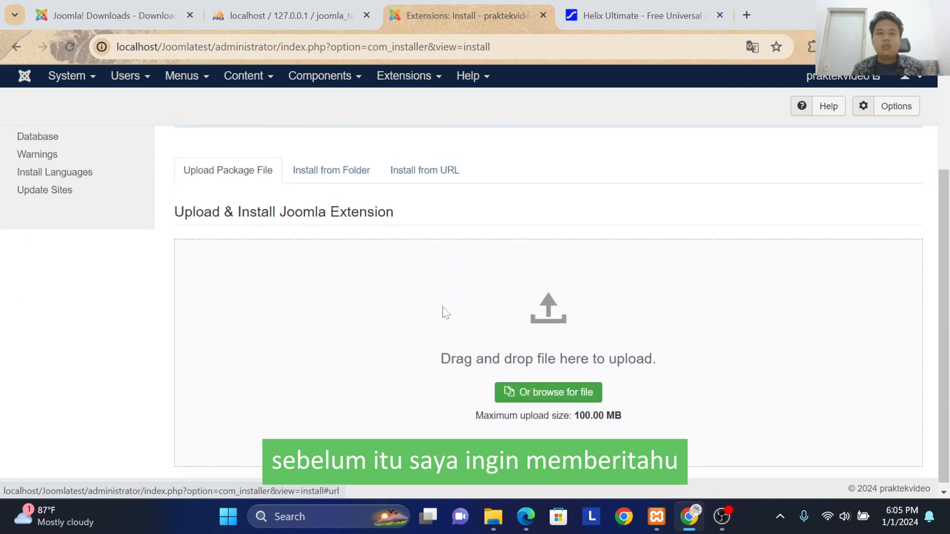
Step: Download the Helix Ultimate V2.0.18 Template package from the JoomShaper page and close the download dialog
click(626, 18)
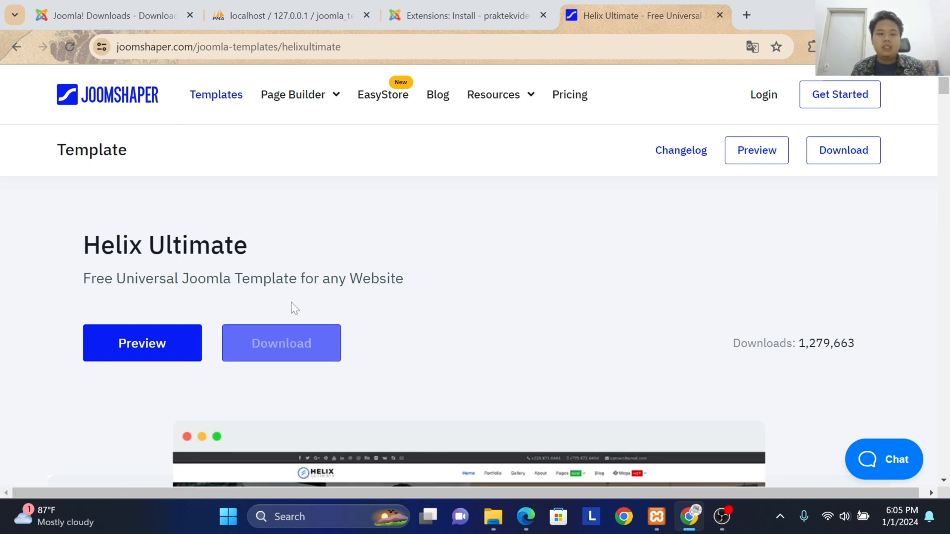
click(293, 346)
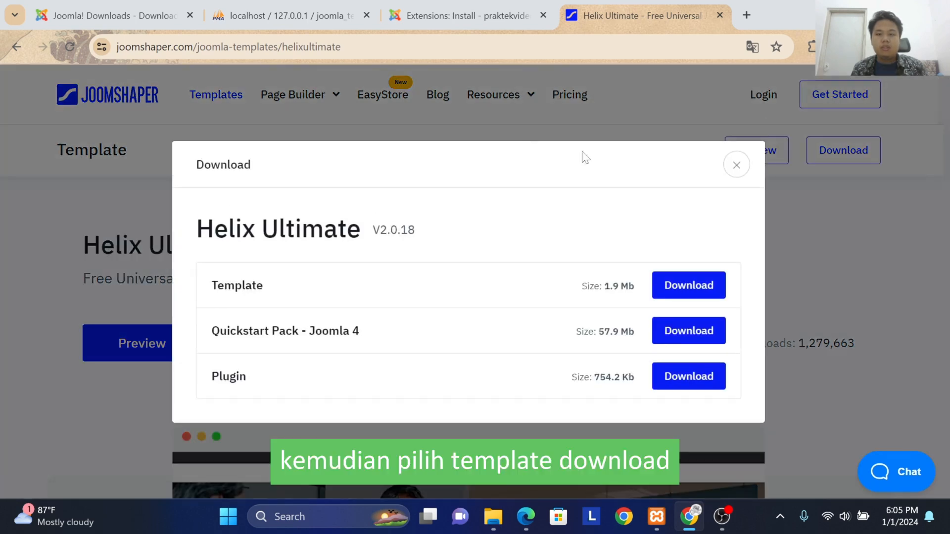
click(705, 290)
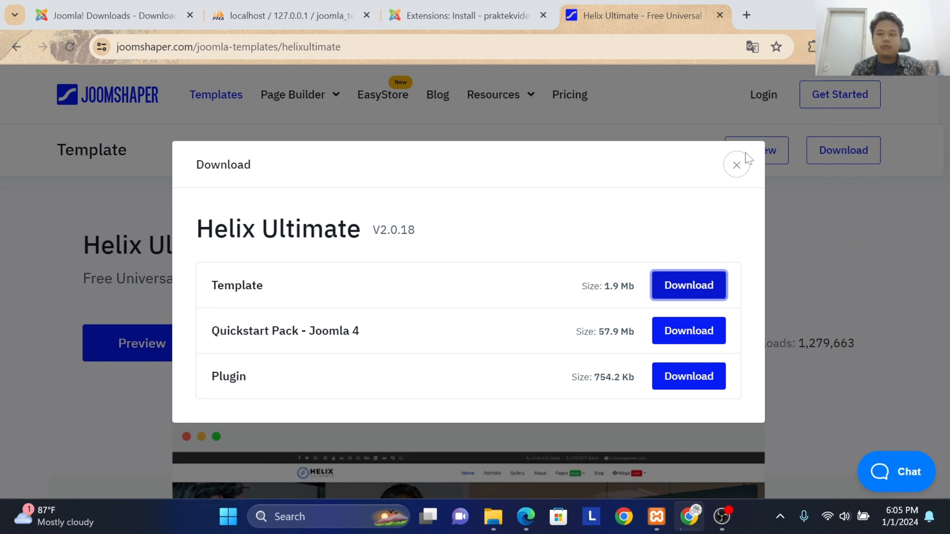
click(736, 165)
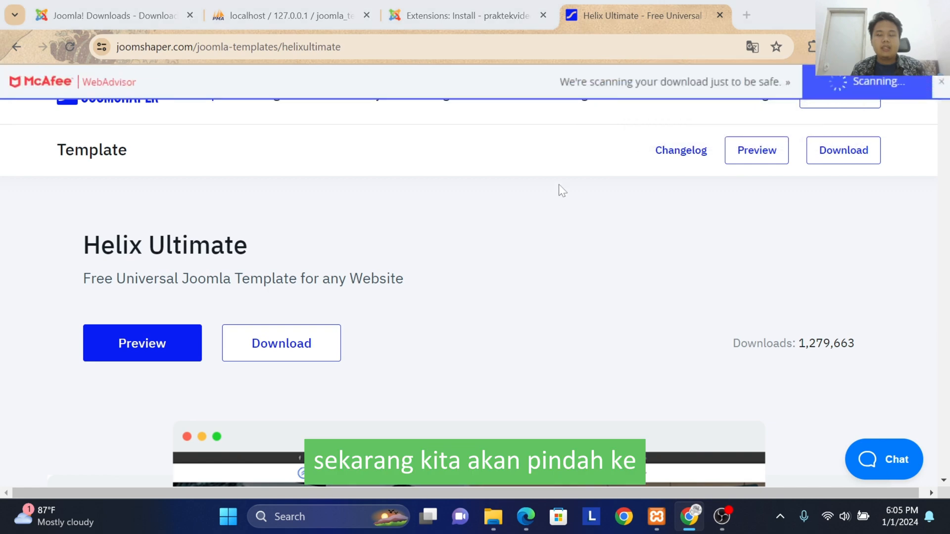
Step: Upload and install the helixultimate_template_v2.0.18 package on the Joomla extension installation page
click(476, 12)
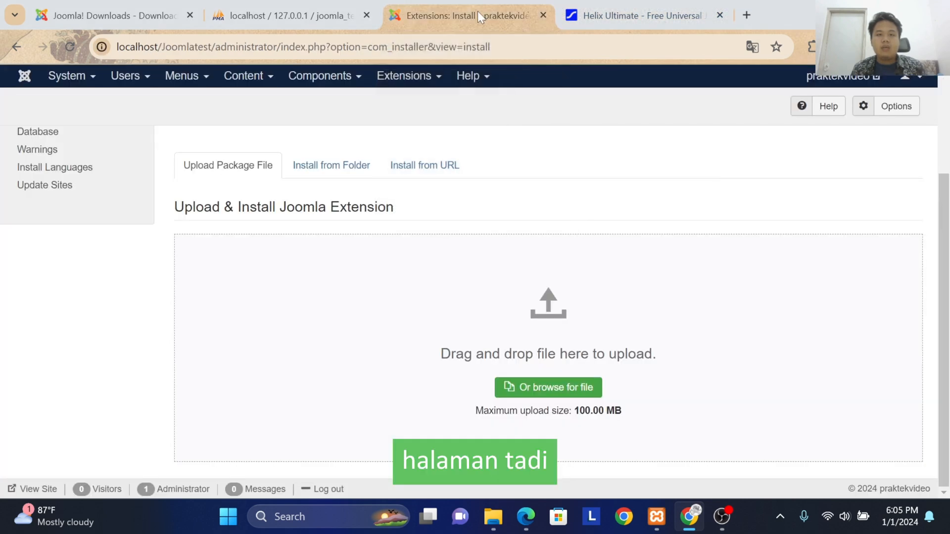
click(569, 391)
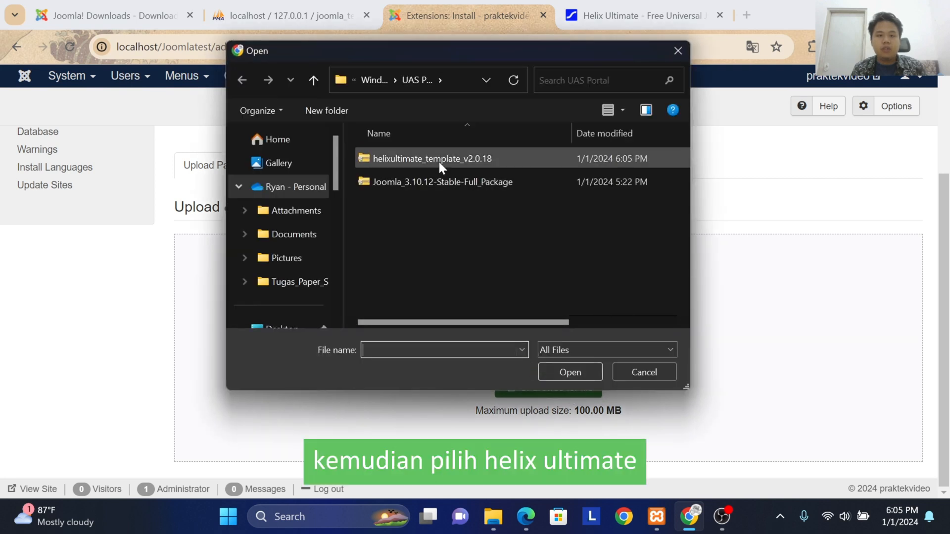
click(439, 159)
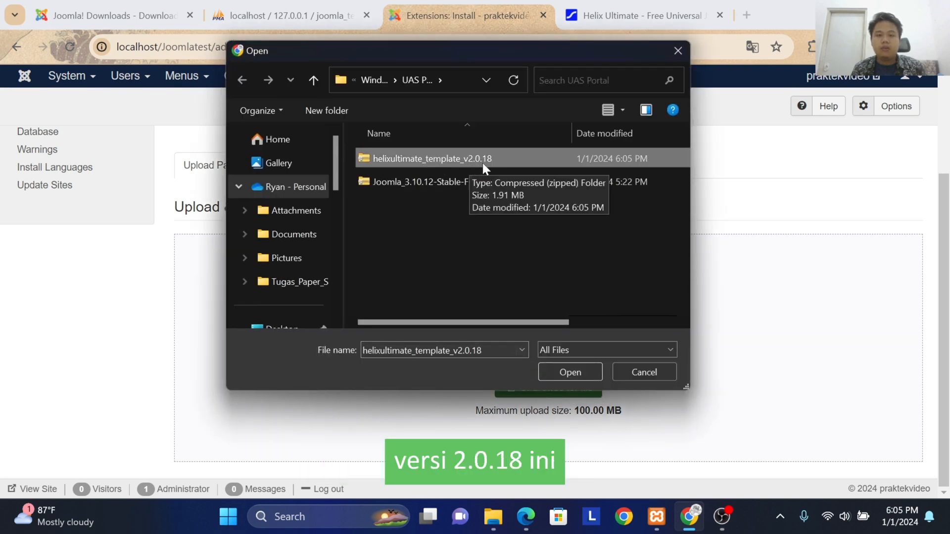
click(555, 371)
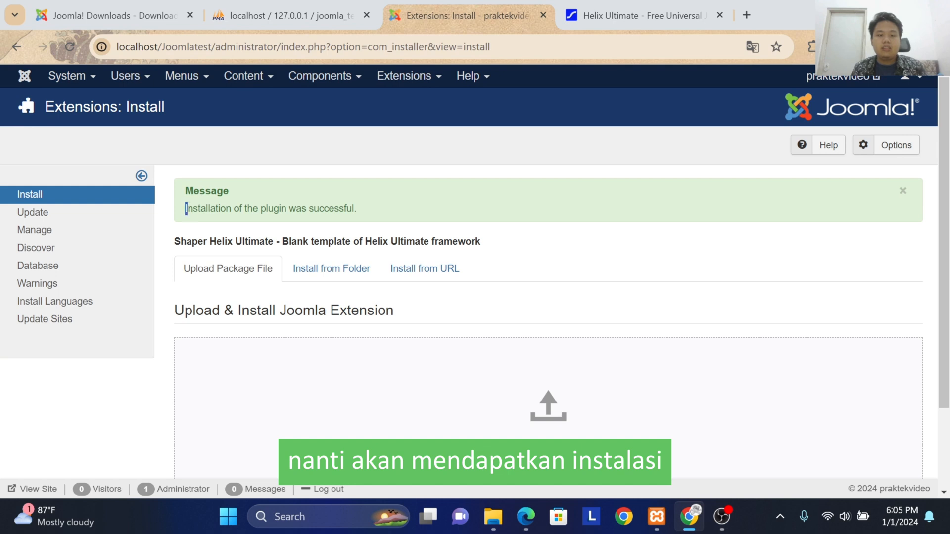
drag(186, 208, 355, 220)
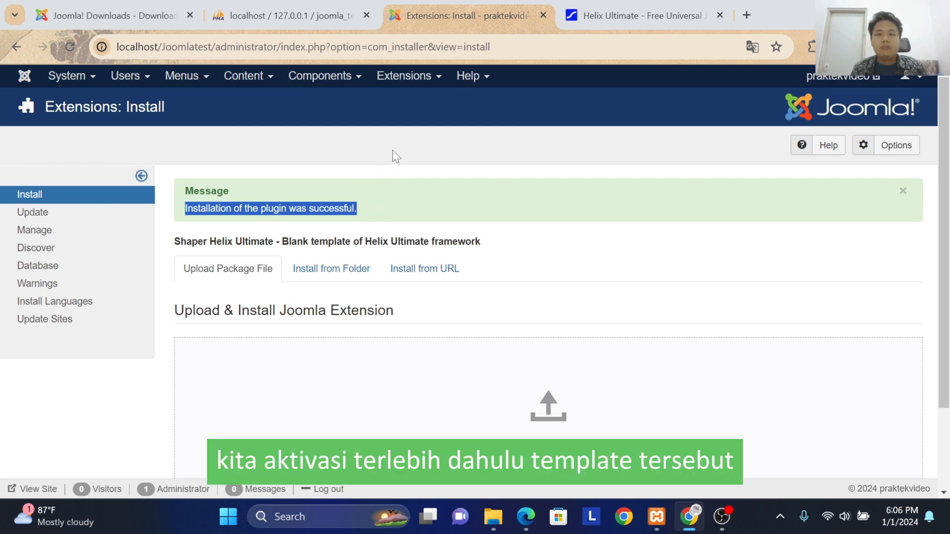
Step: Open the list of site template styles in the Joomla administrator
click(407, 79)
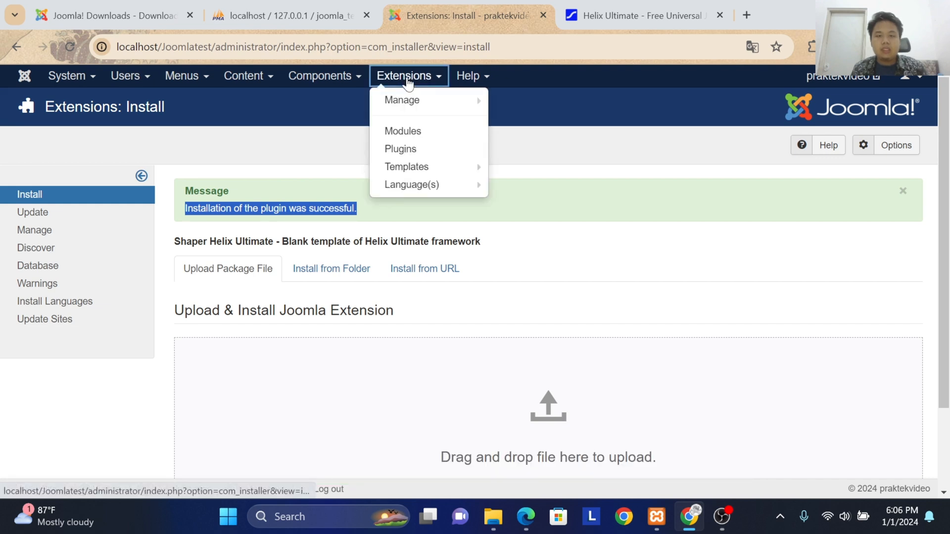
click(422, 168)
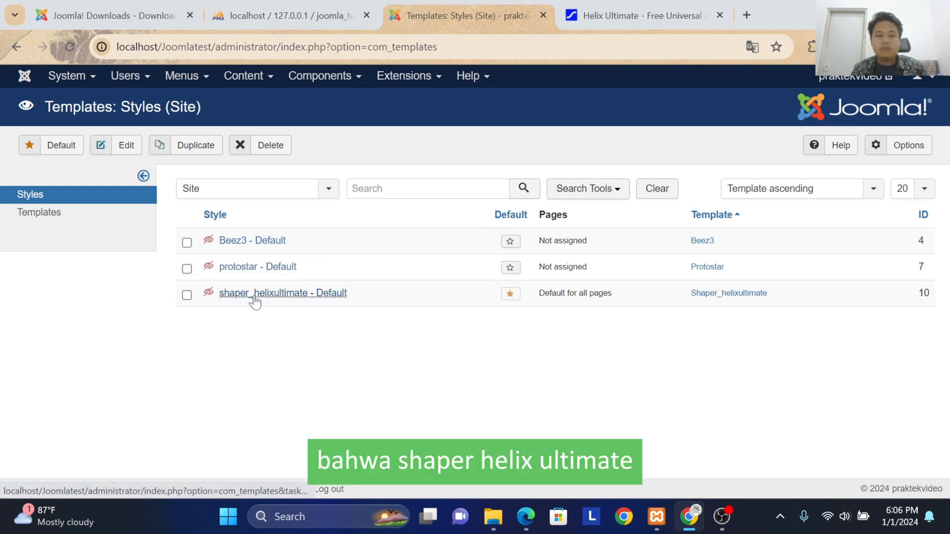
Step: Try protostar and Beez3 as the default site style, return to protostar, and preview the site before closing the preview
click(509, 270)
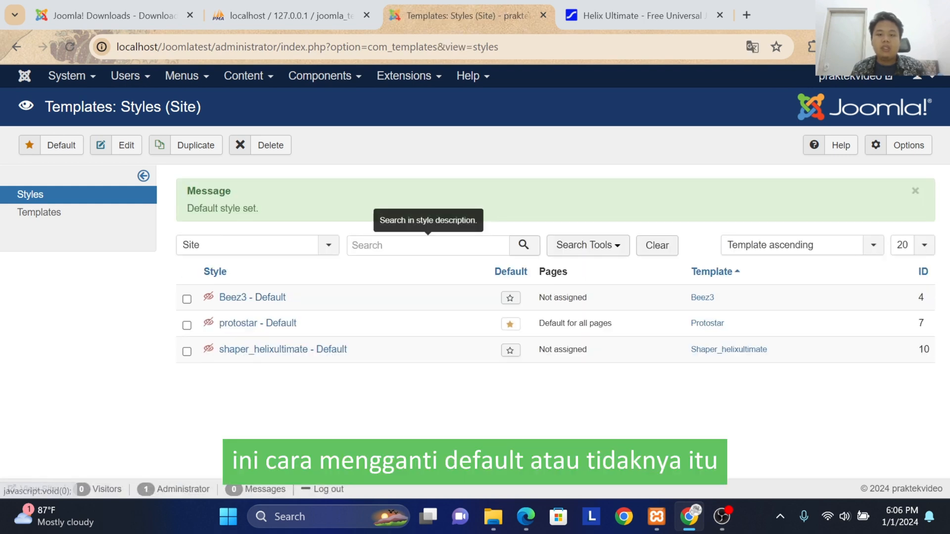
click(509, 297)
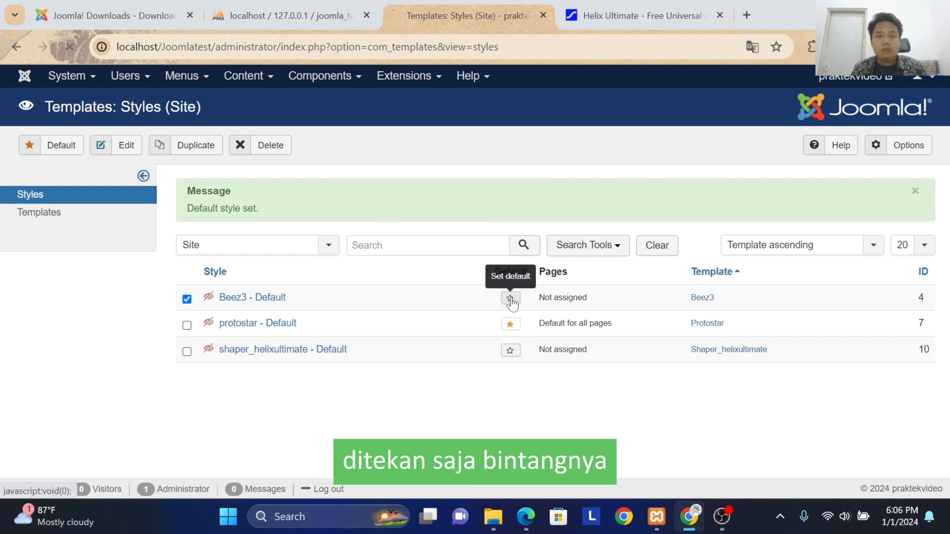
click(511, 326)
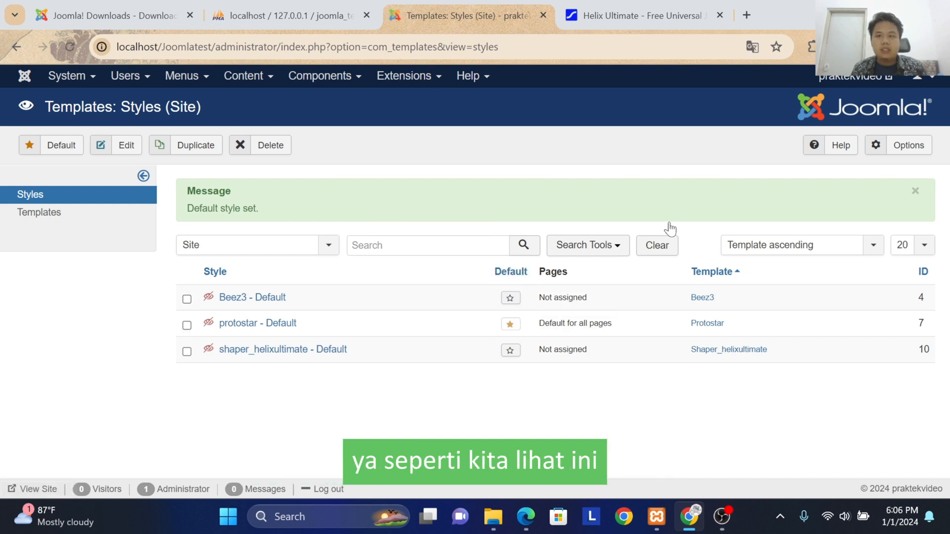
click(831, 78)
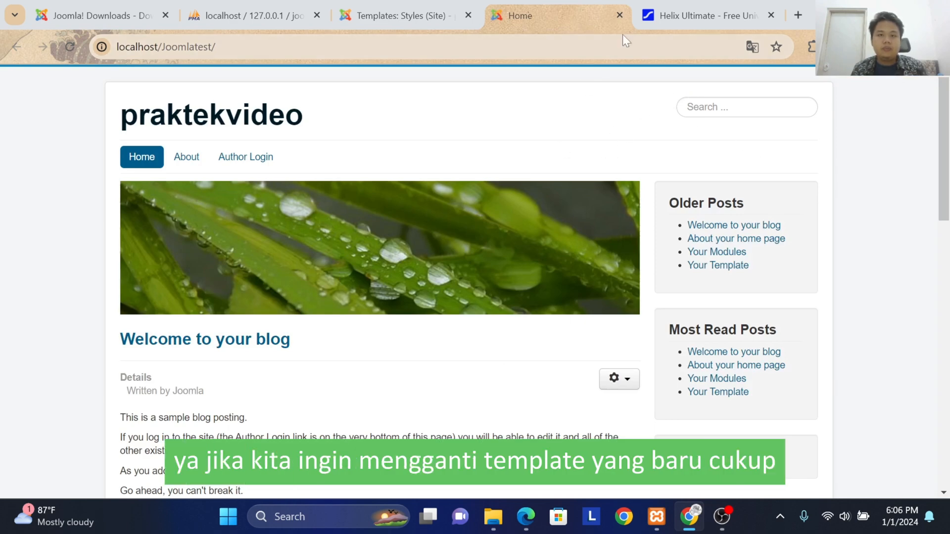
click(620, 15)
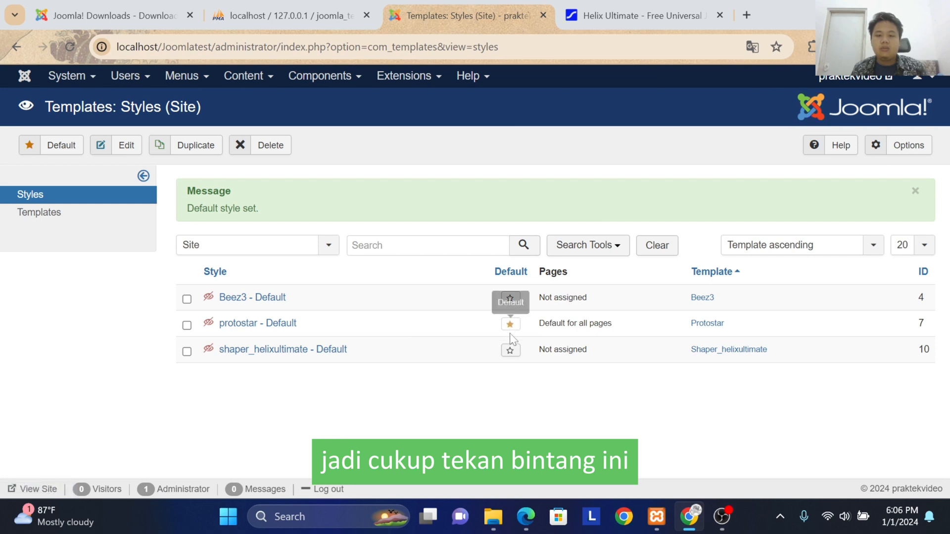
Step: Make shaper_helixultimate - Default the default site style and preview the blog's home page with it
click(510, 352)
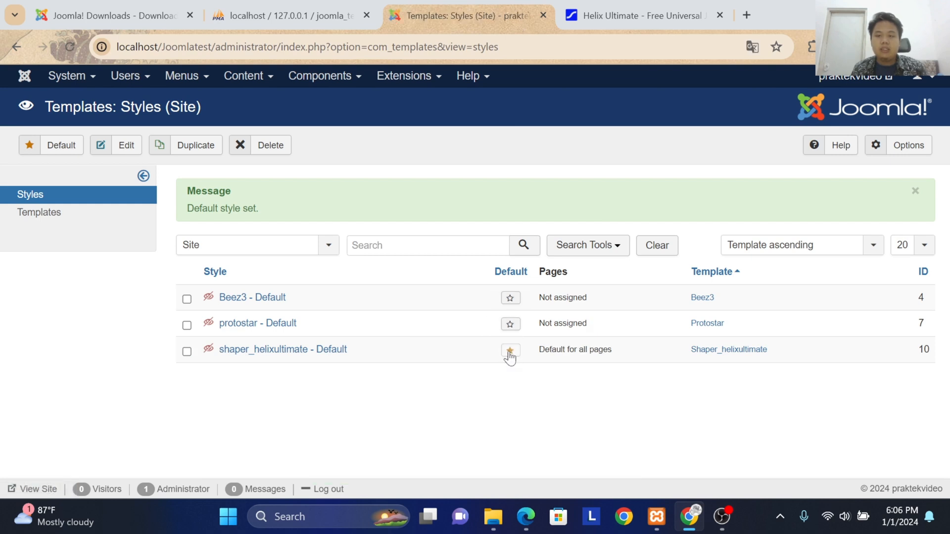
click(867, 78)
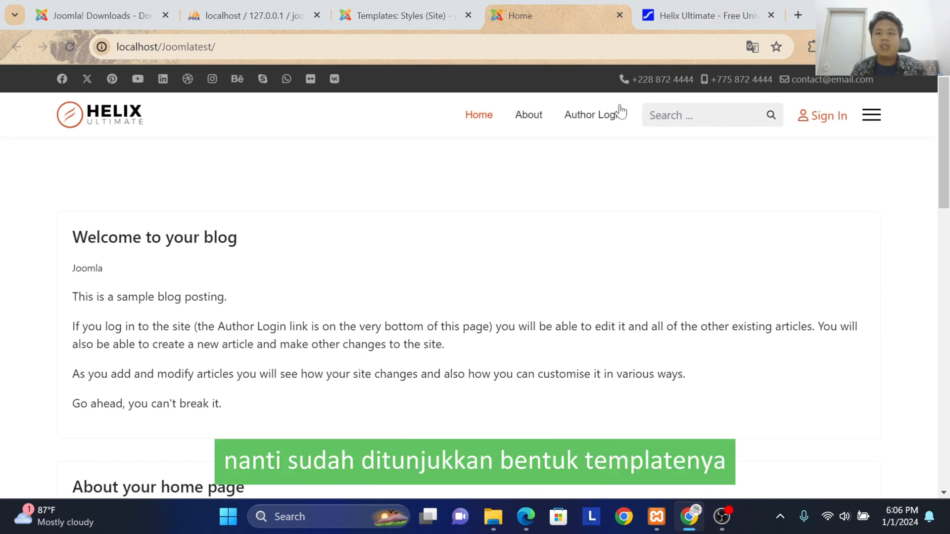
scroll(821, 168, down, 6)
click(401, 16)
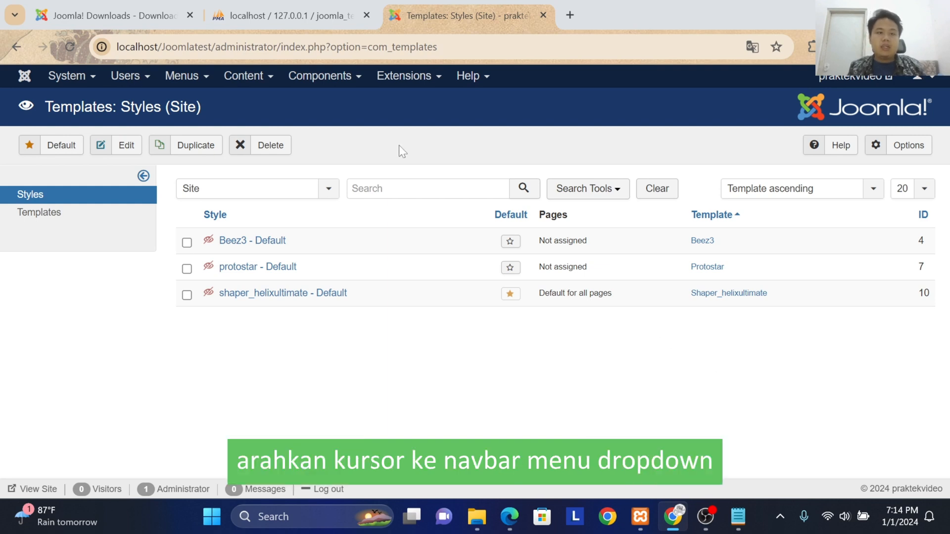
Step: Create a site menu titled English Menu with the menu type menu-en and save it
click(183, 78)
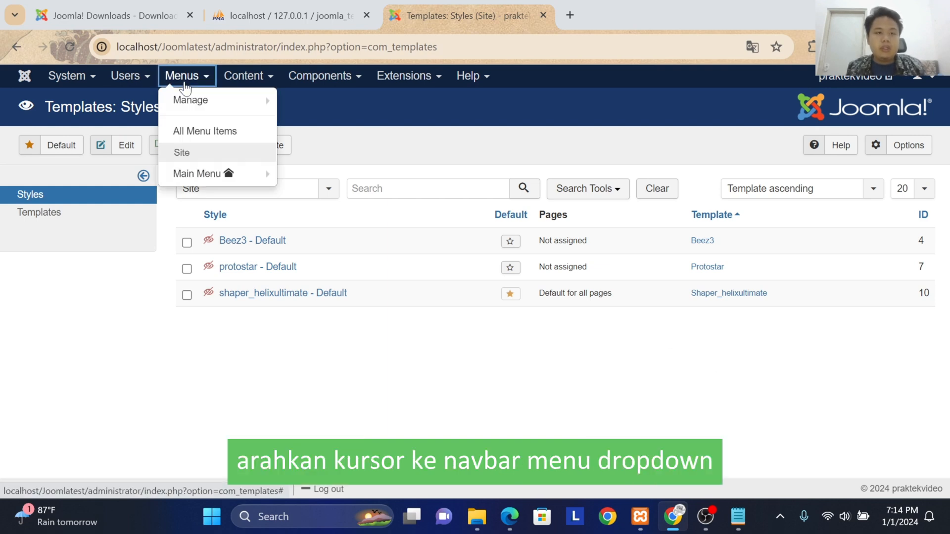
click(191, 104)
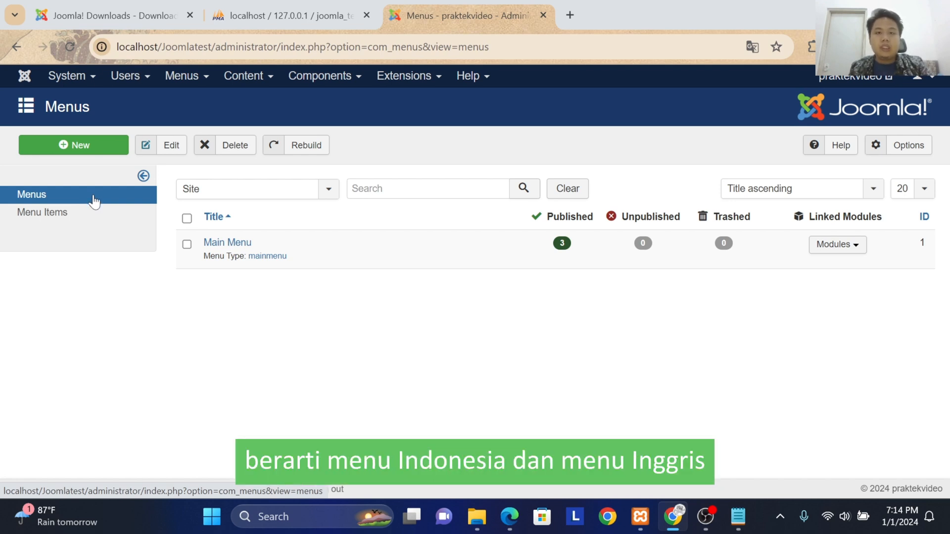
click(78, 147)
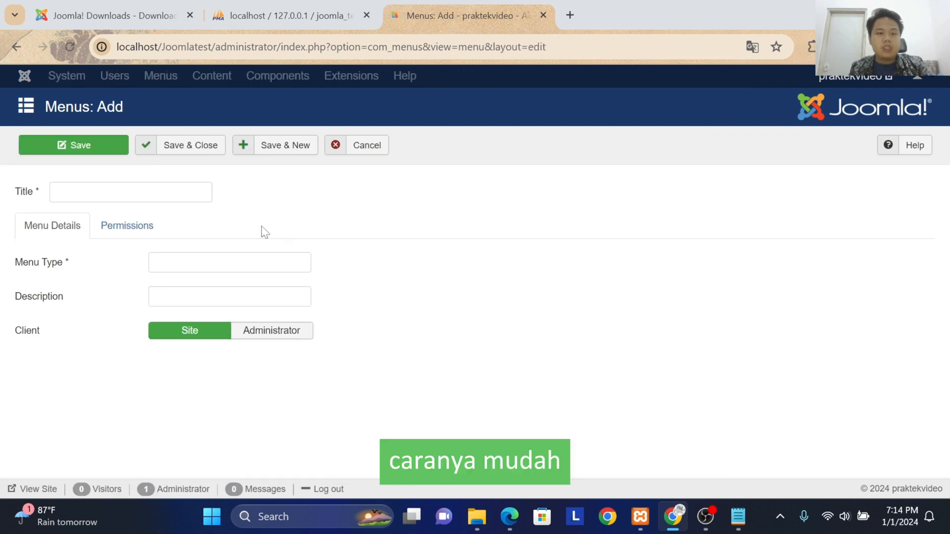
click(121, 192)
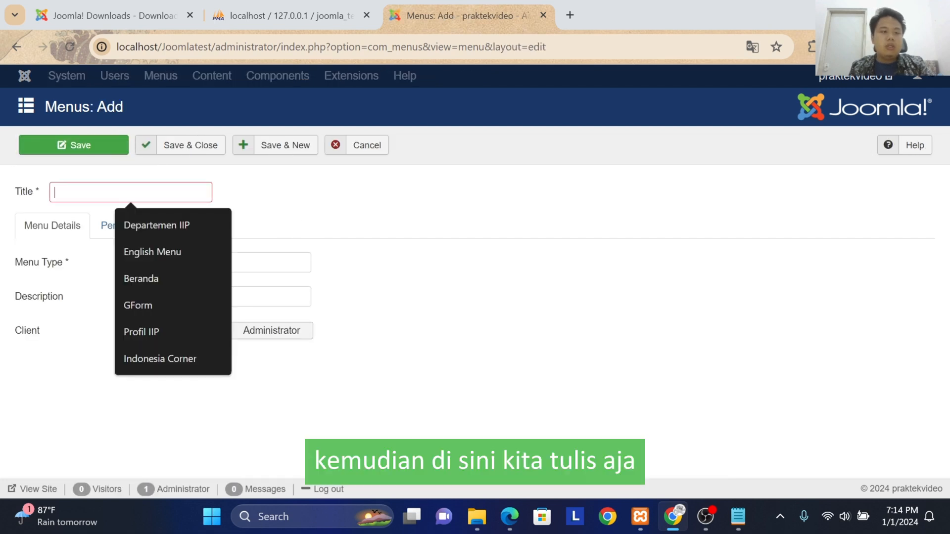
text(Engl)
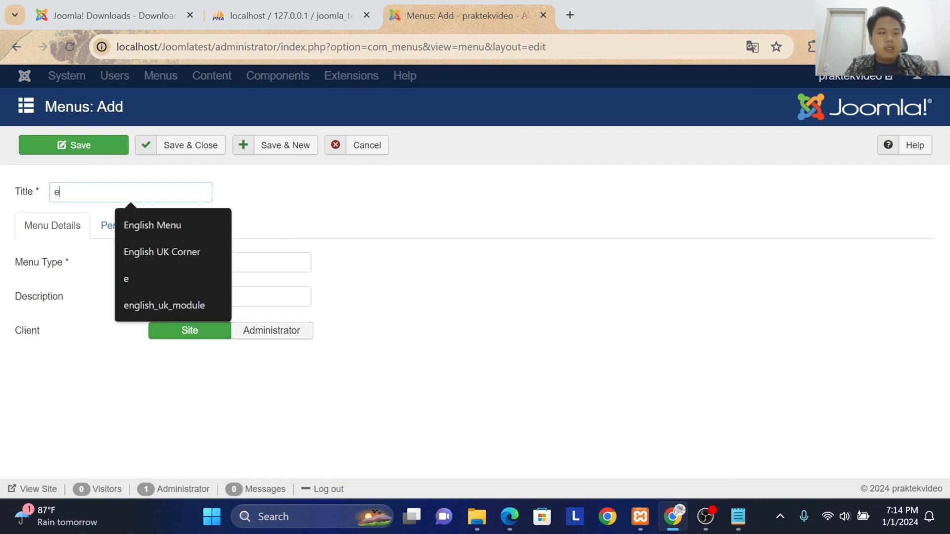
text(ish Menu)
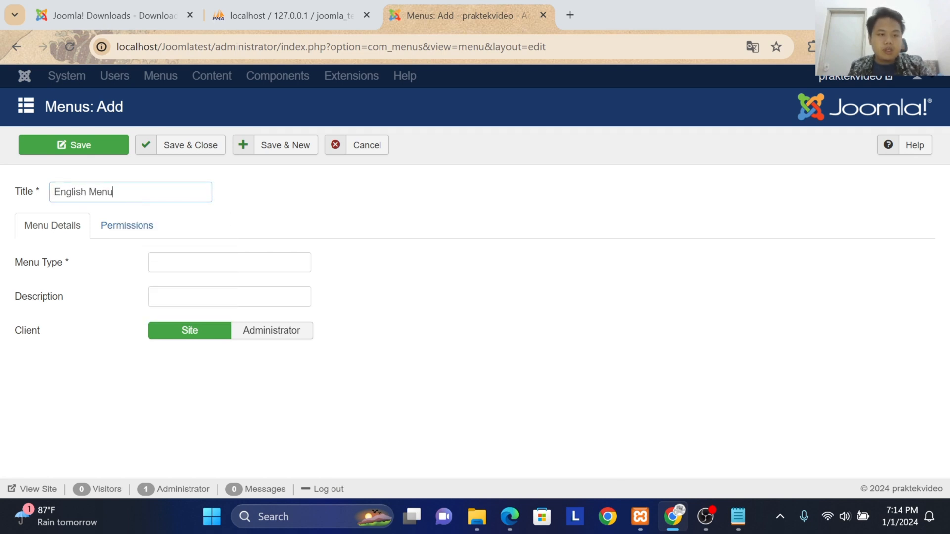
click(232, 263)
text(menu-en)
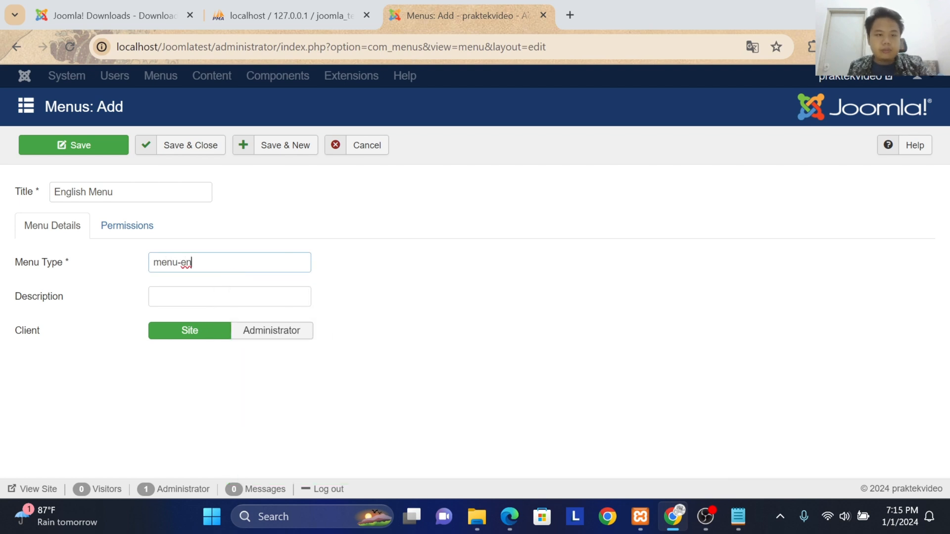
click(162, 139)
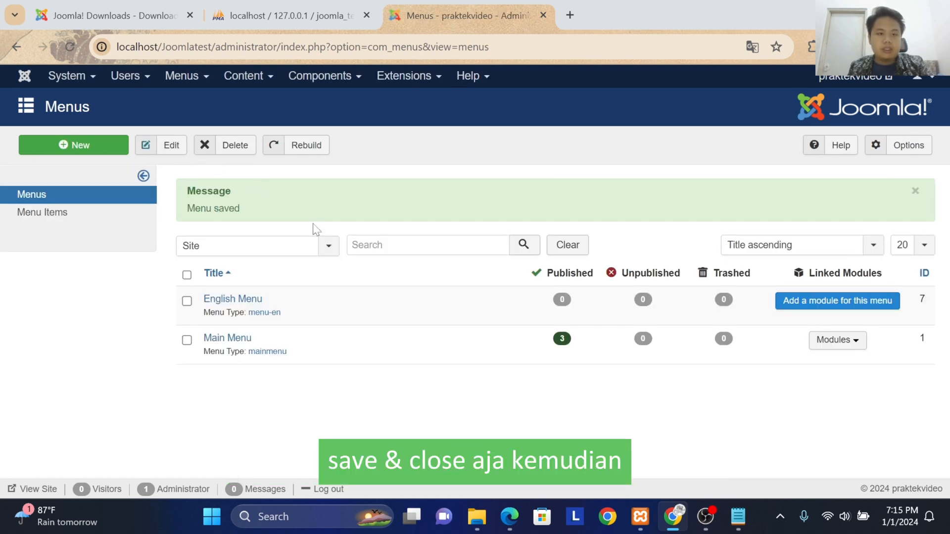
Step: Create a site menu titled Indonesia Menu with the menu type menu-idn and save it
click(73, 144)
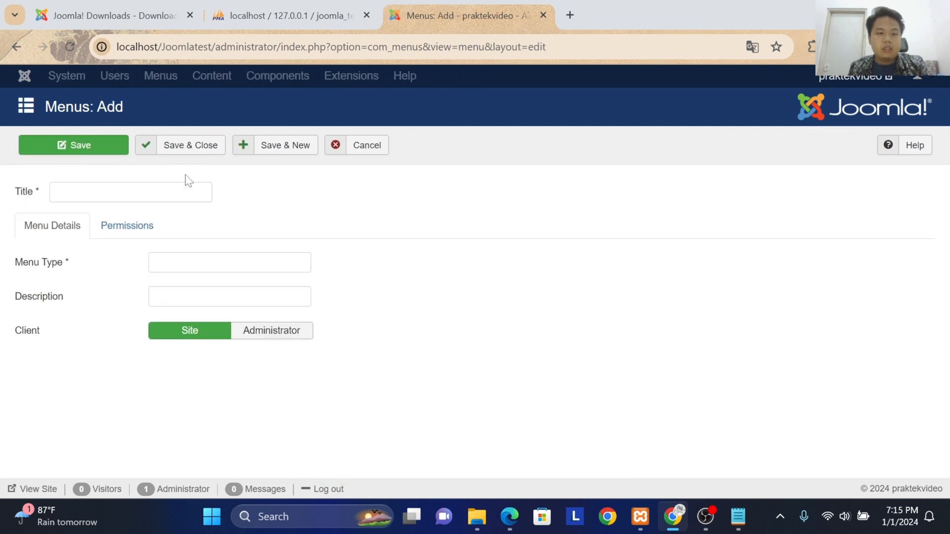
click(131, 192)
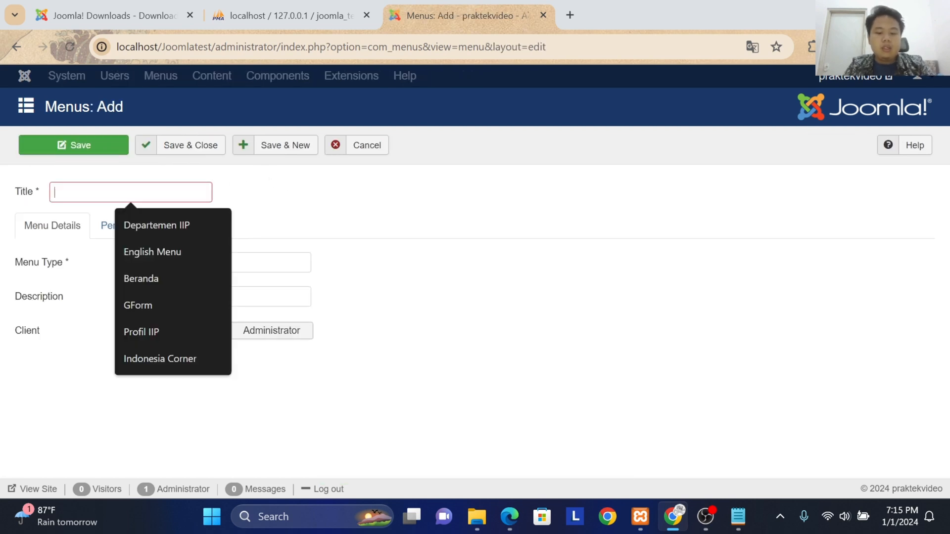
text(Indonesia Menu)
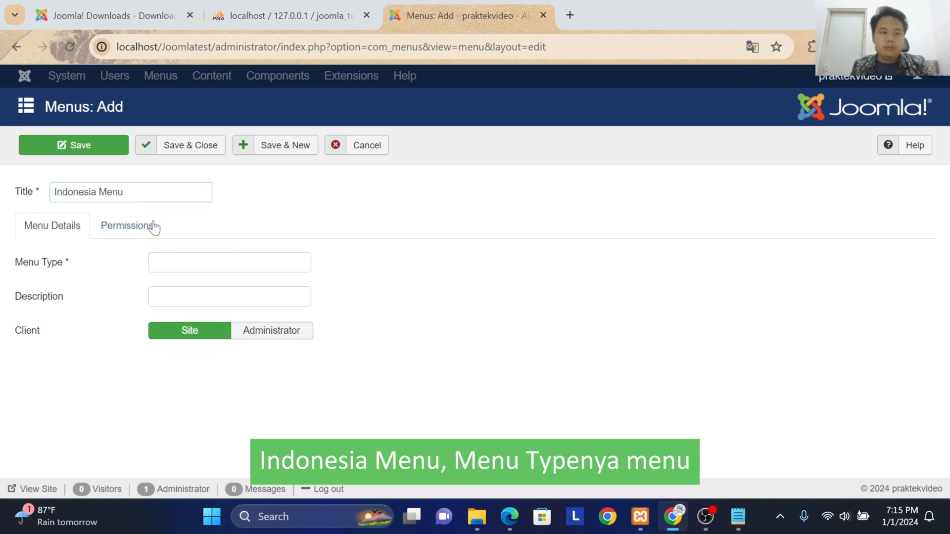
click(183, 263)
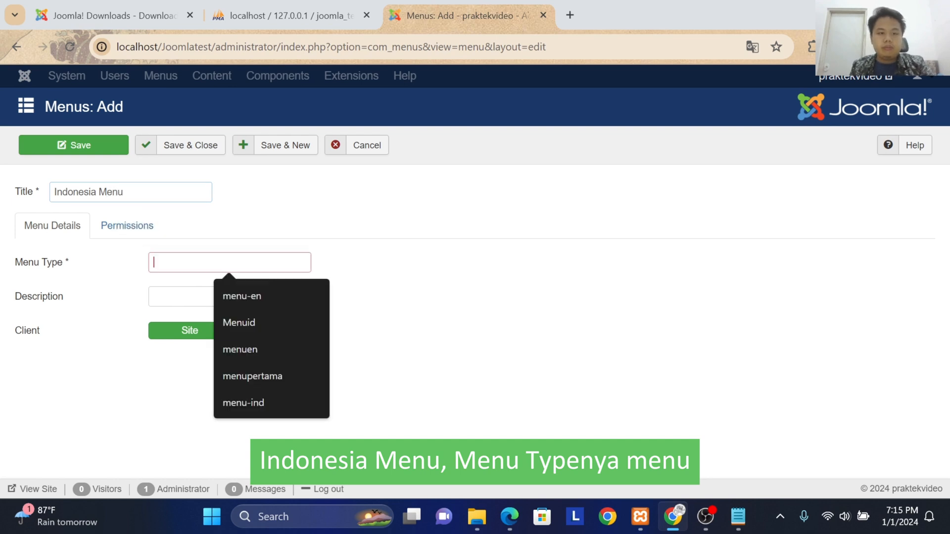
text(menu)
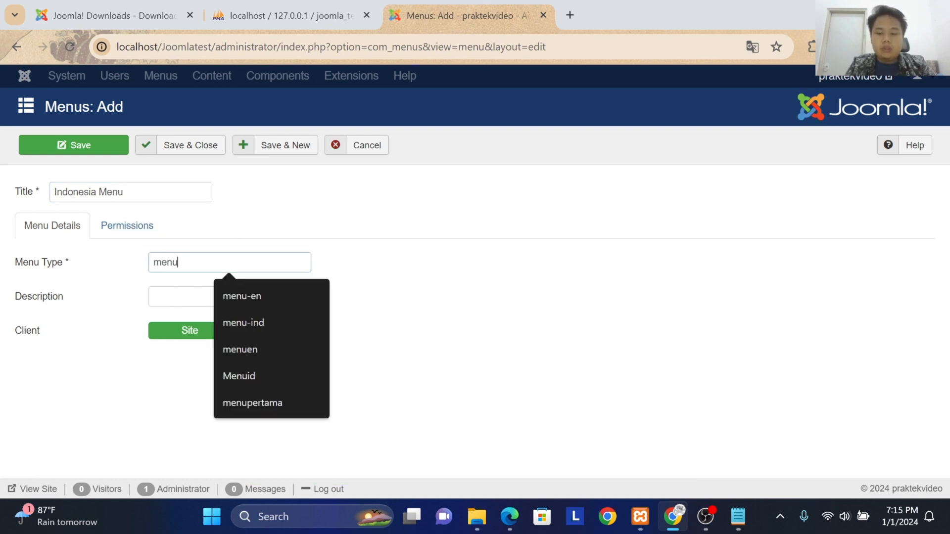
text(-idn)
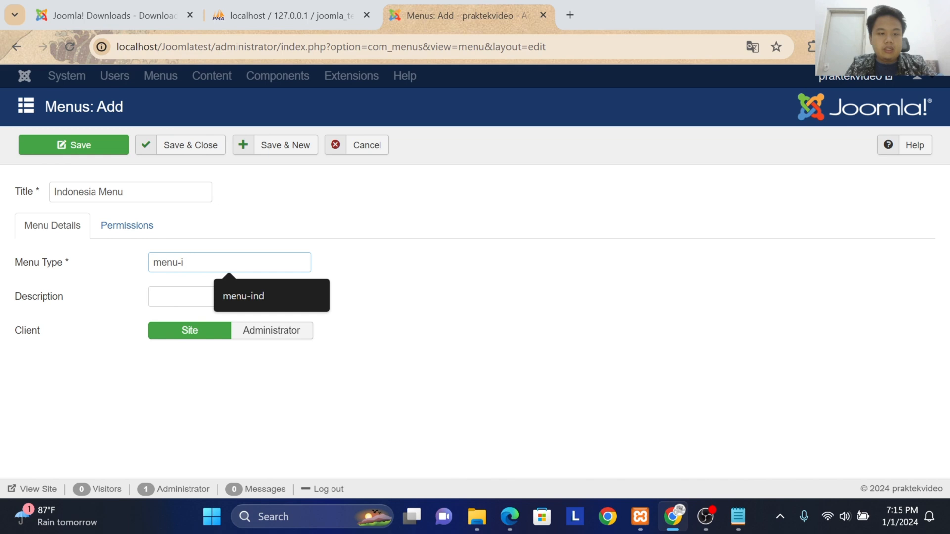
click(169, 153)
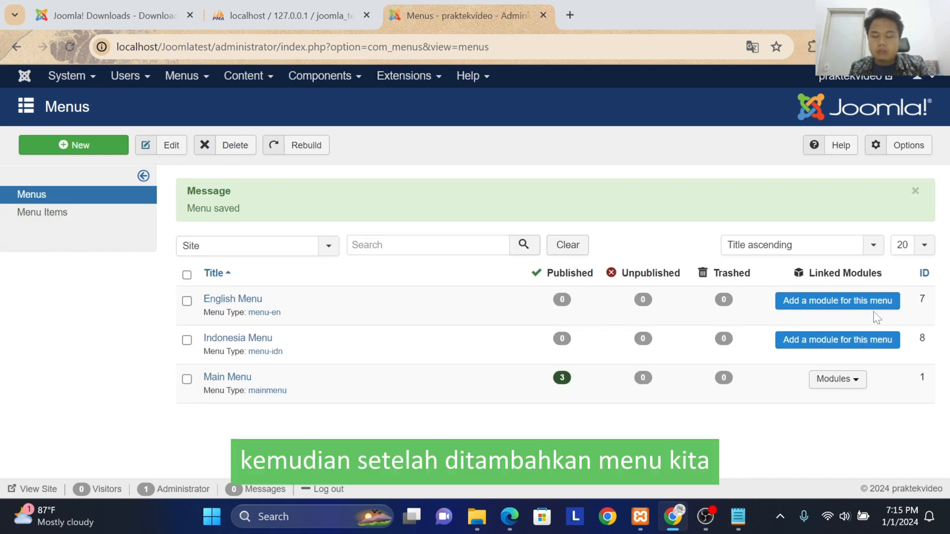
Step: Start a new module for the Indonesia Menu and title it Indonesia Menu
click(848, 344)
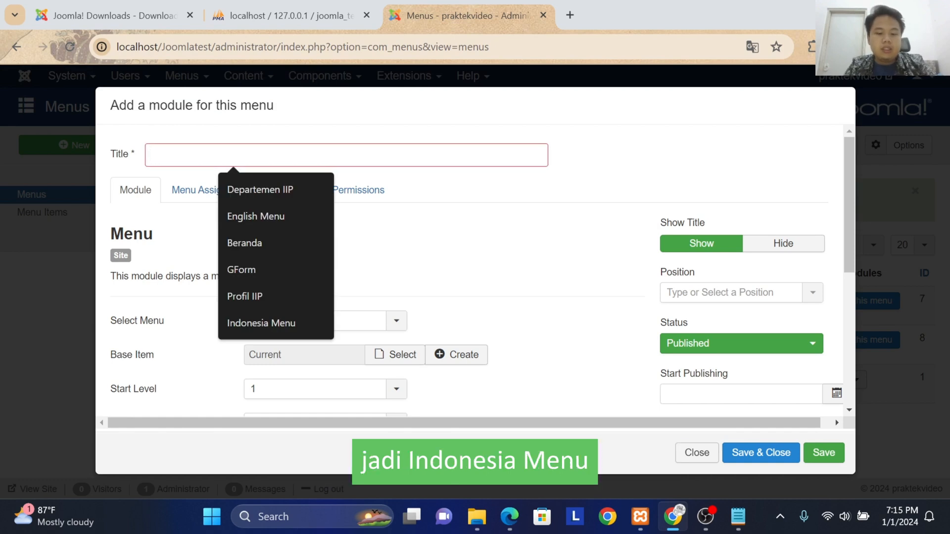
text(Indone)
key(Down)
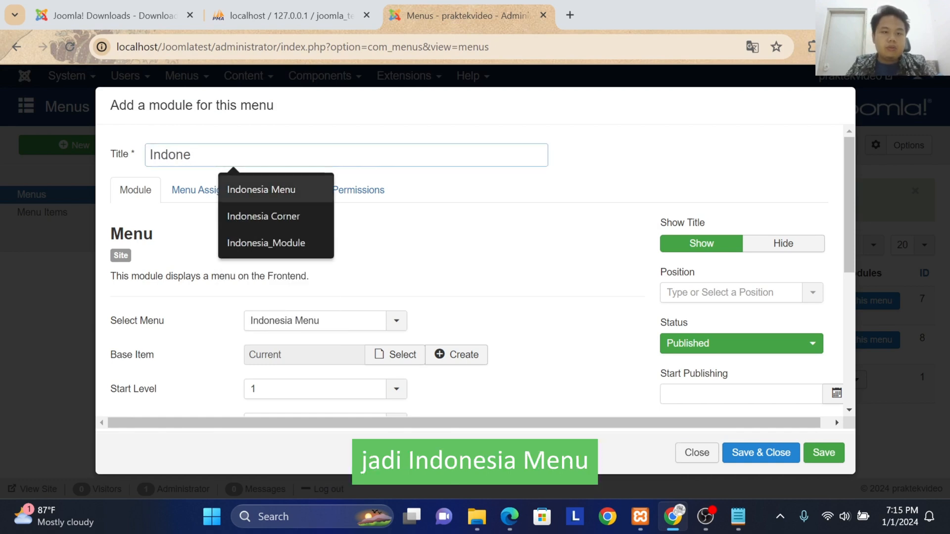
key(Return)
Step: Assign the Indonesia Menu module to position1, then save and close it
scroll(248, 280, down, 3)
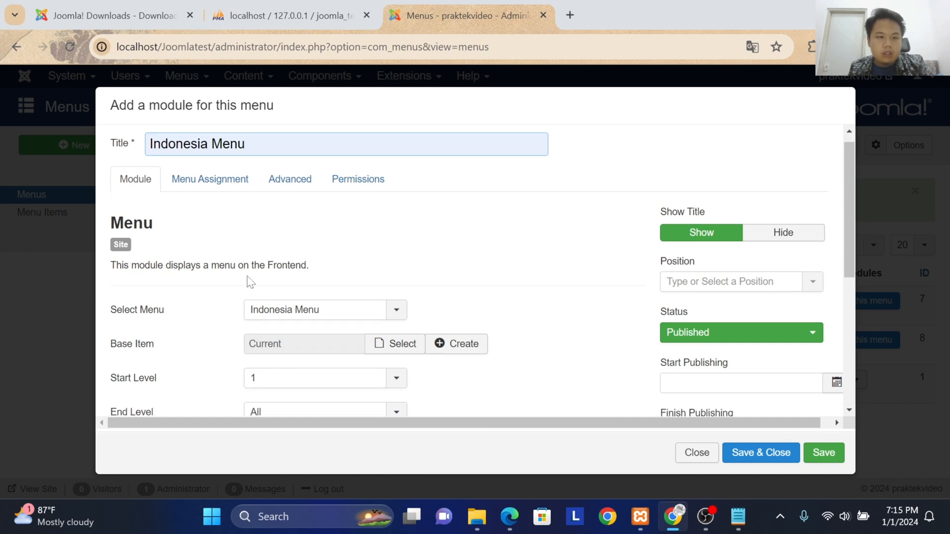
scroll(643, 257, up, 2)
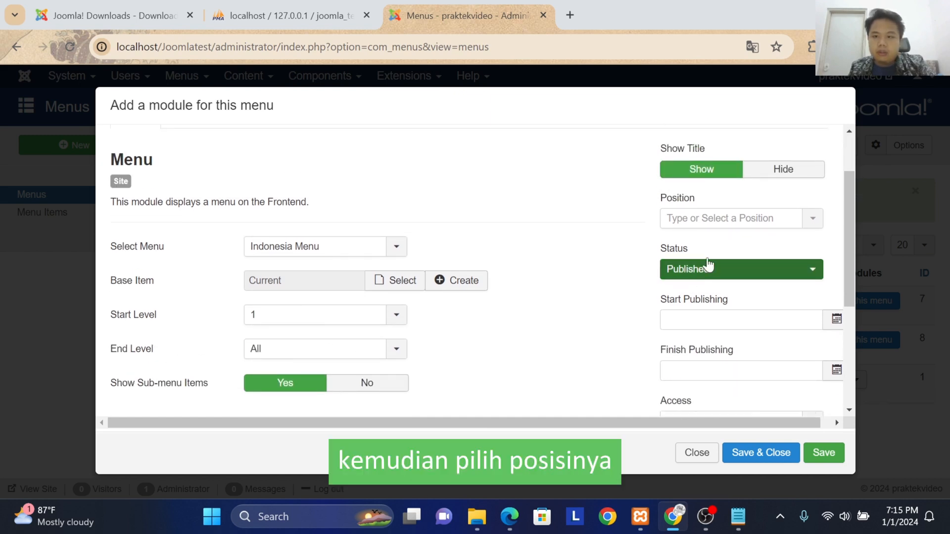
click(720, 218)
text(p)
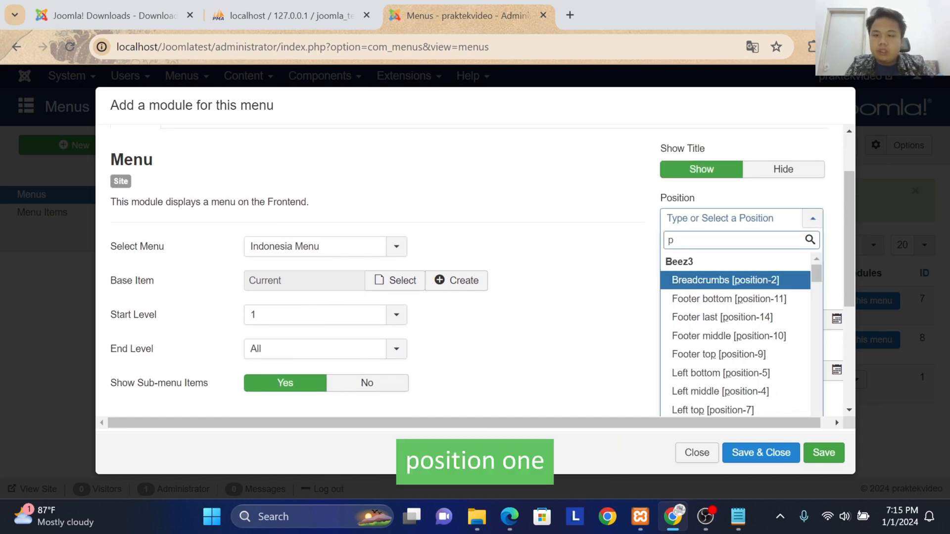
click(725, 353)
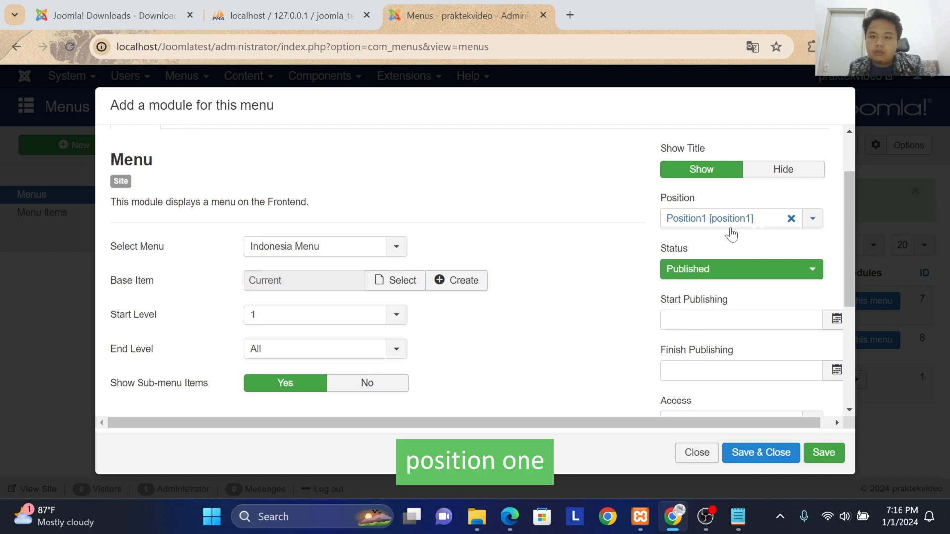
scroll(515, 301, down, 4)
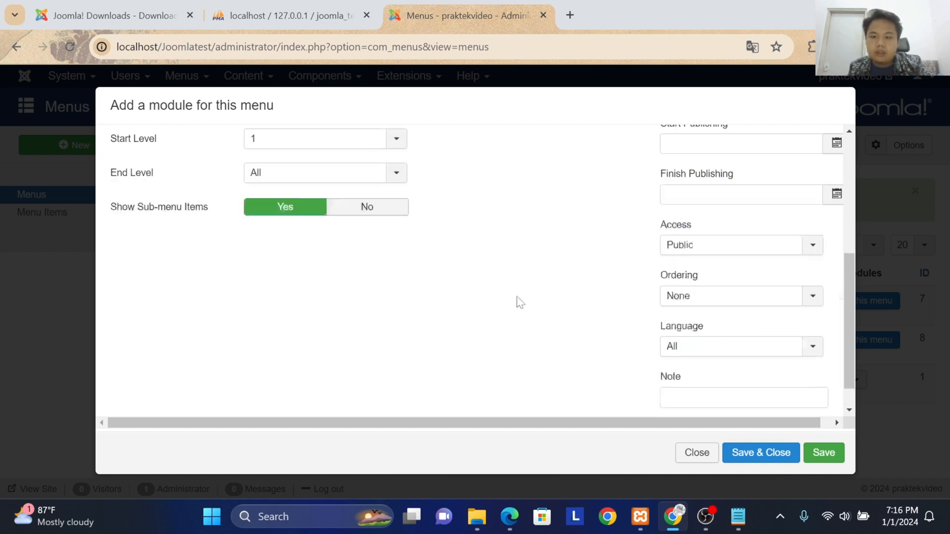
click(737, 452)
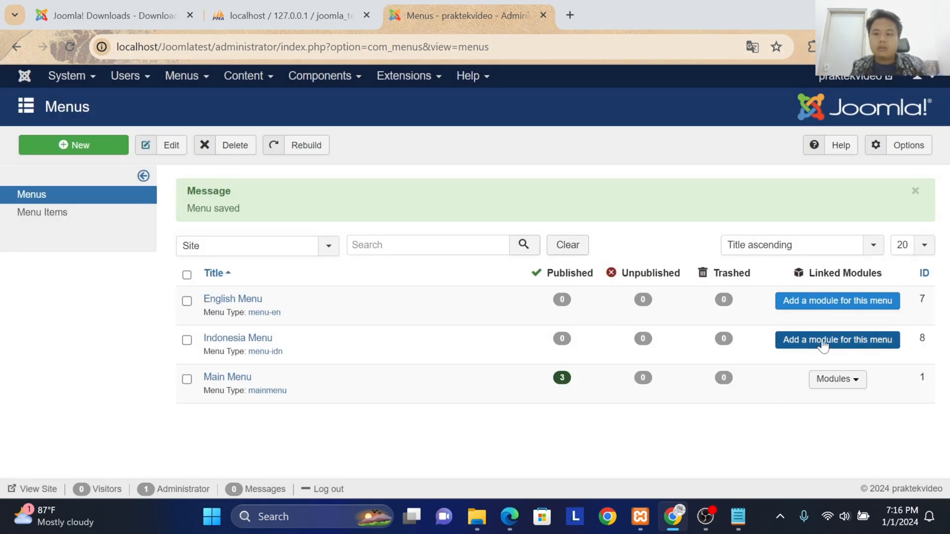
Step: Add a module titled English Menu that displays the English Menu, then save and close it
click(822, 247)
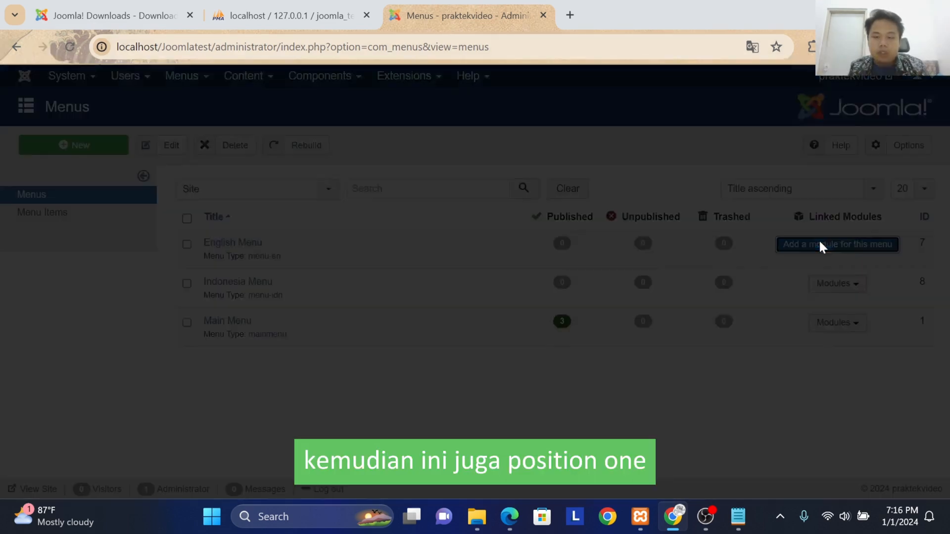
click(232, 155)
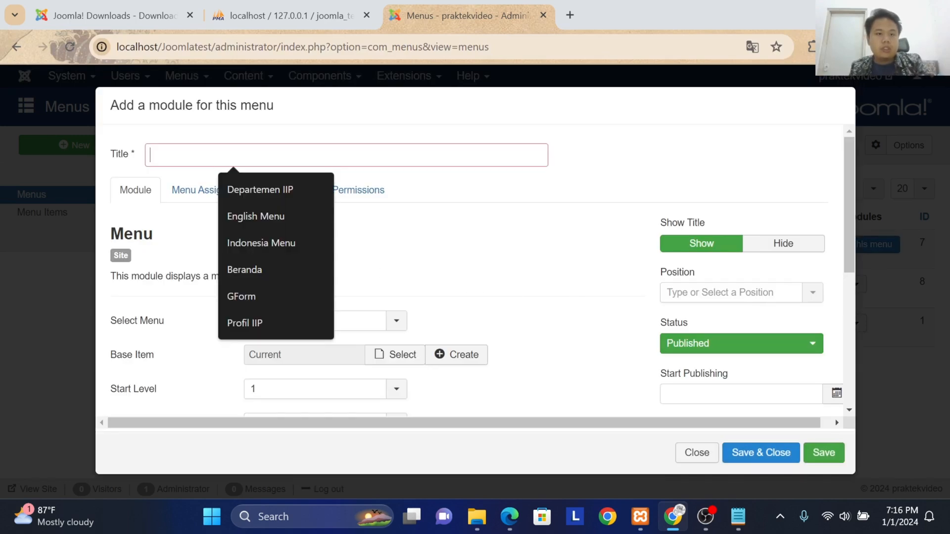
text(English Menu)
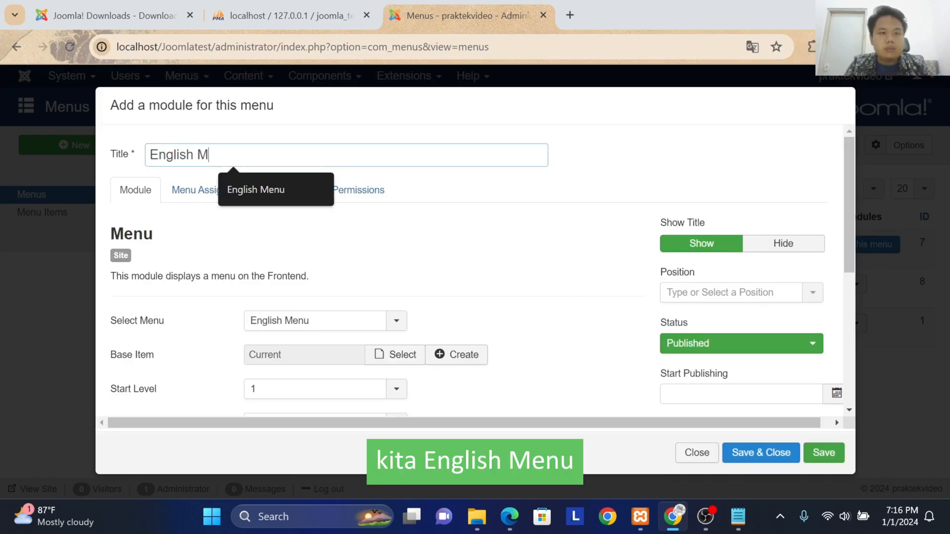
click(330, 325)
click(323, 340)
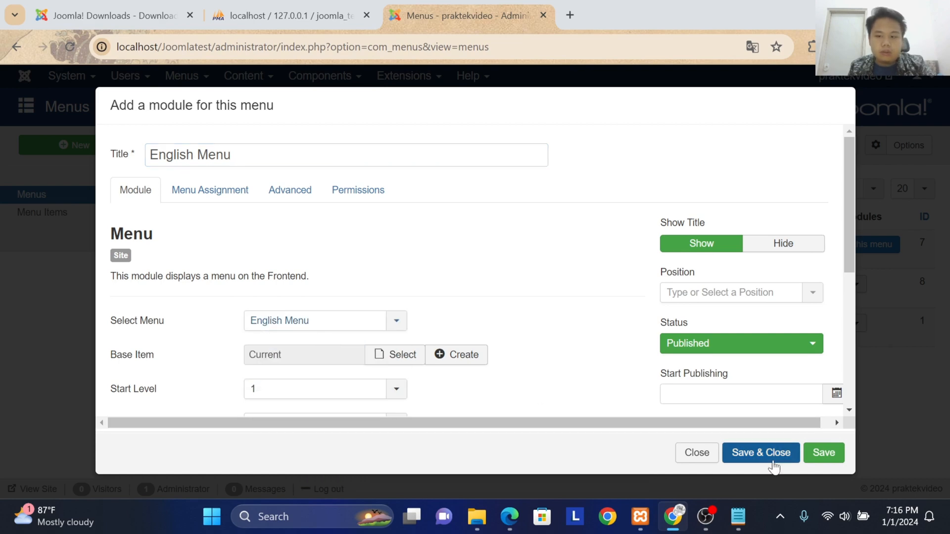
click(753, 454)
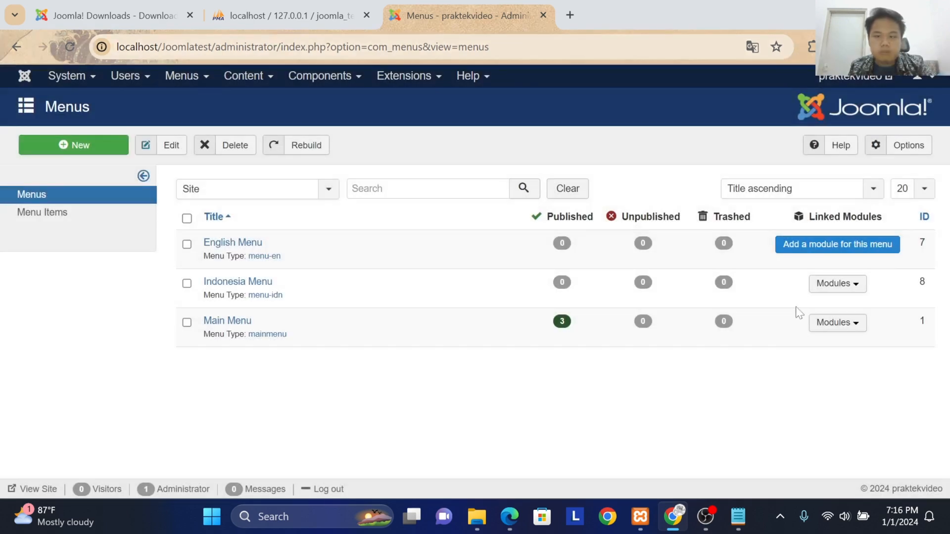
Step: Check the Indonesia Menu module's linked position and settings, then close them without changes
click(831, 283)
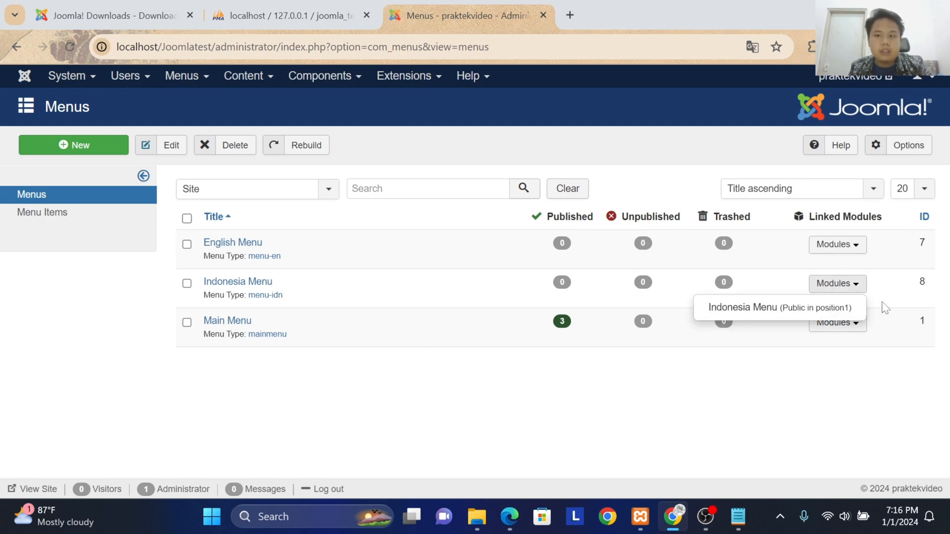
click(839, 285)
click(832, 285)
click(811, 305)
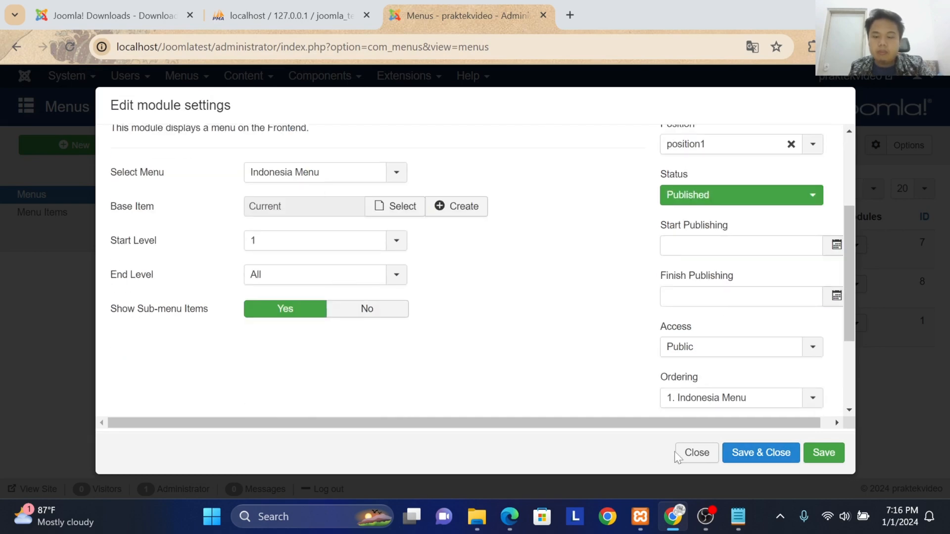
click(676, 456)
Step: Open the English Menu module's settings and set its position to the active position position-1
click(840, 245)
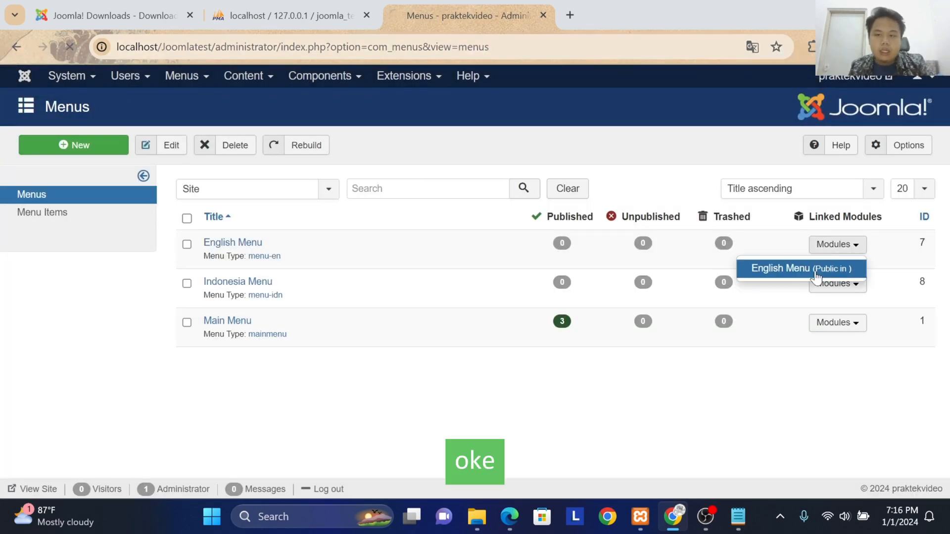
click(838, 244)
click(831, 244)
click(806, 269)
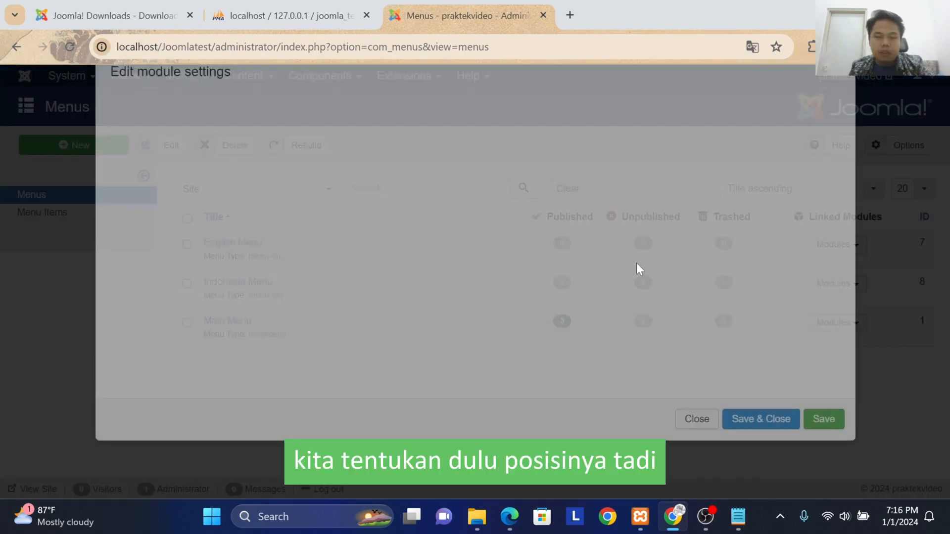
scroll(716, 314, down, 6)
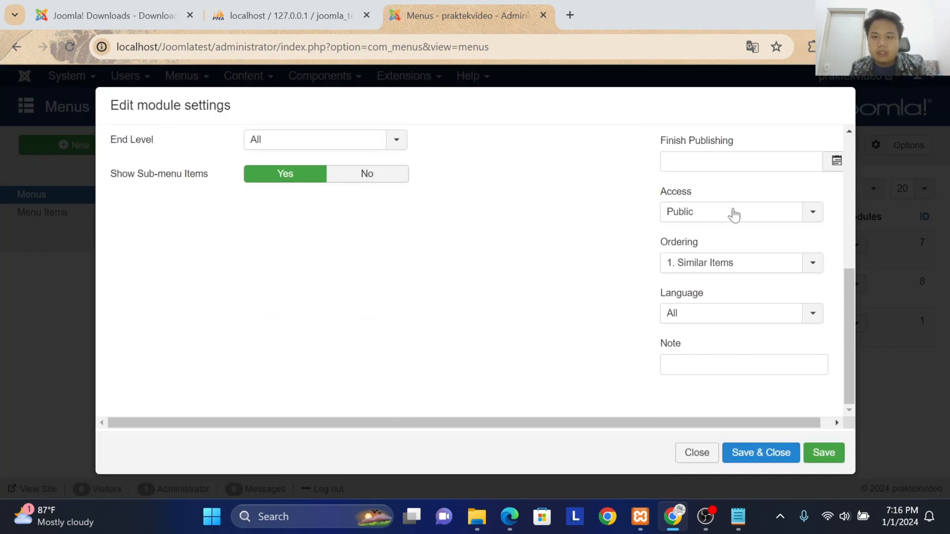
scroll(724, 187, up, 4)
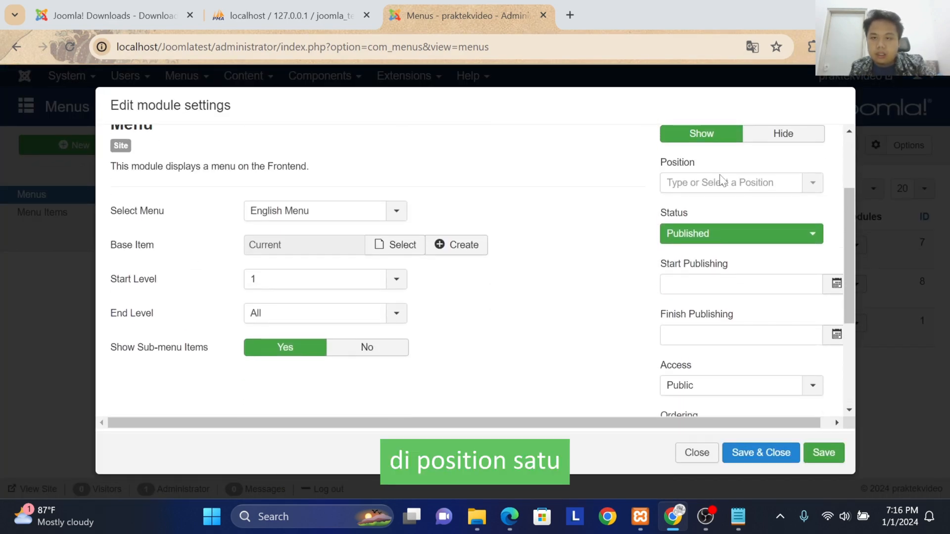
scroll(721, 180, down, 1)
click(722, 163)
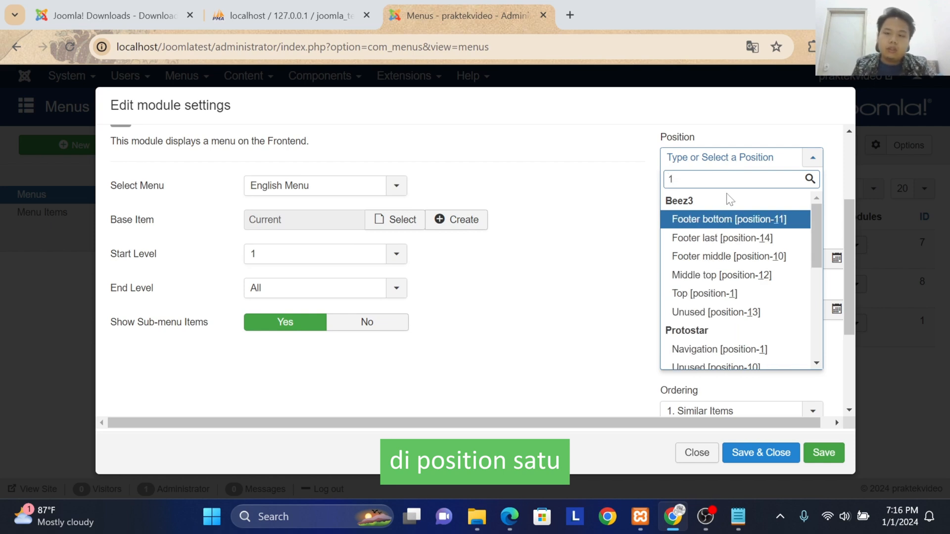
scroll(725, 233, down, 5)
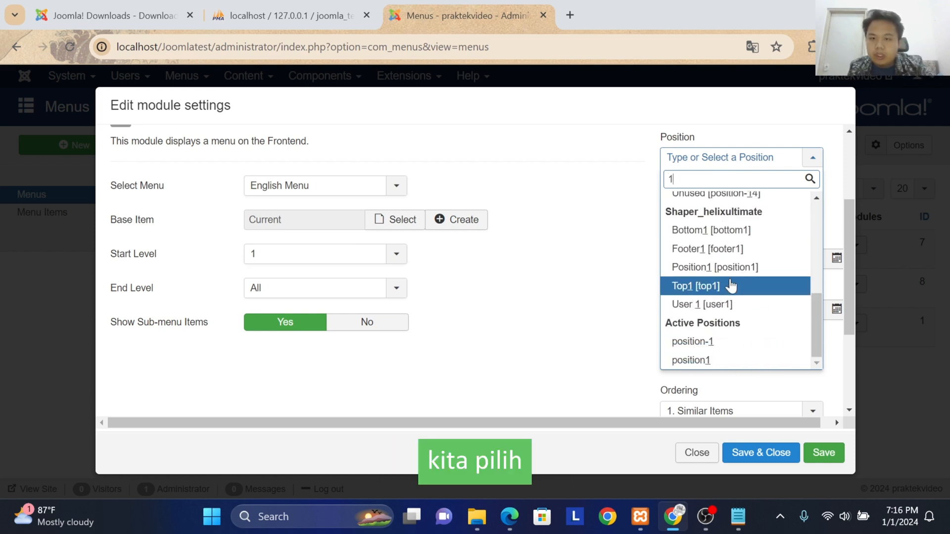
click(722, 344)
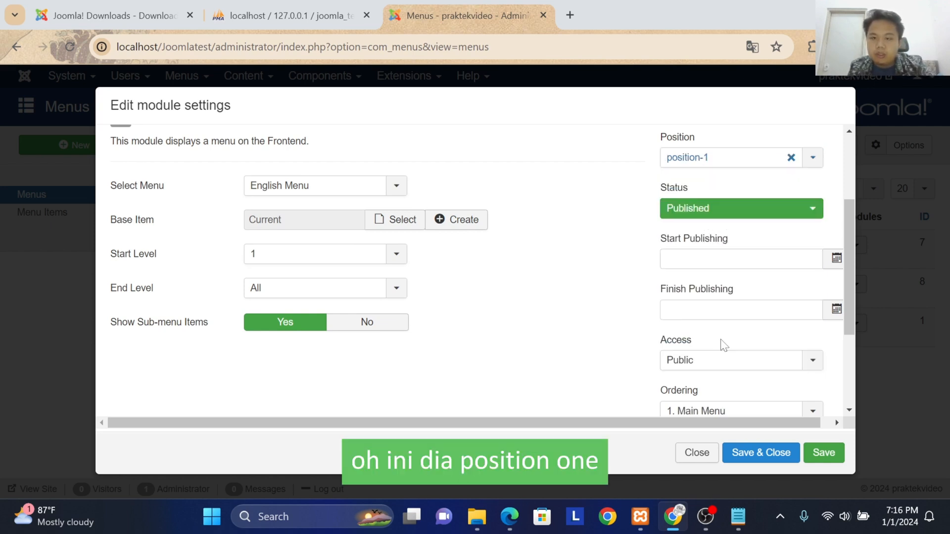
Step: Review the other active positions, keep position-1, and save and close the English Menu module
click(709, 163)
scroll(707, 366, down, 2)
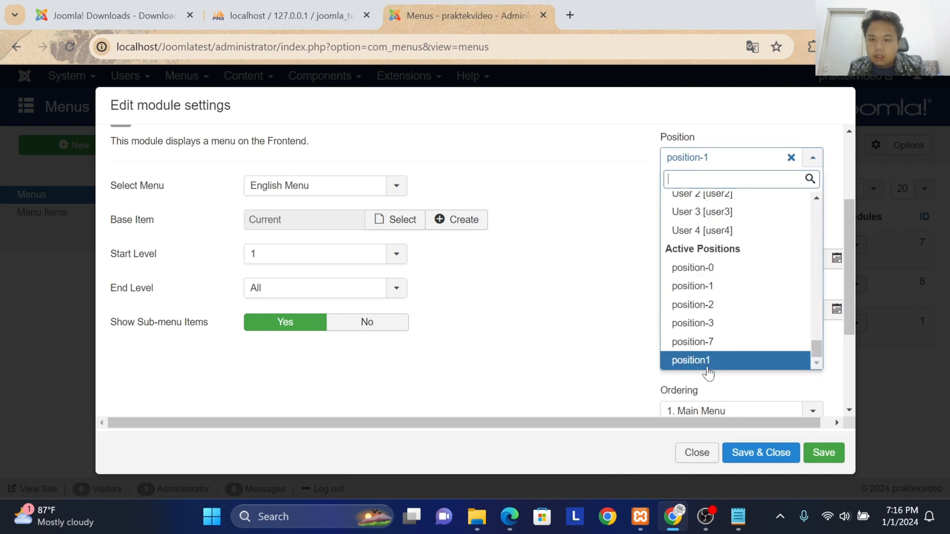
click(619, 291)
scroll(609, 287, up, 3)
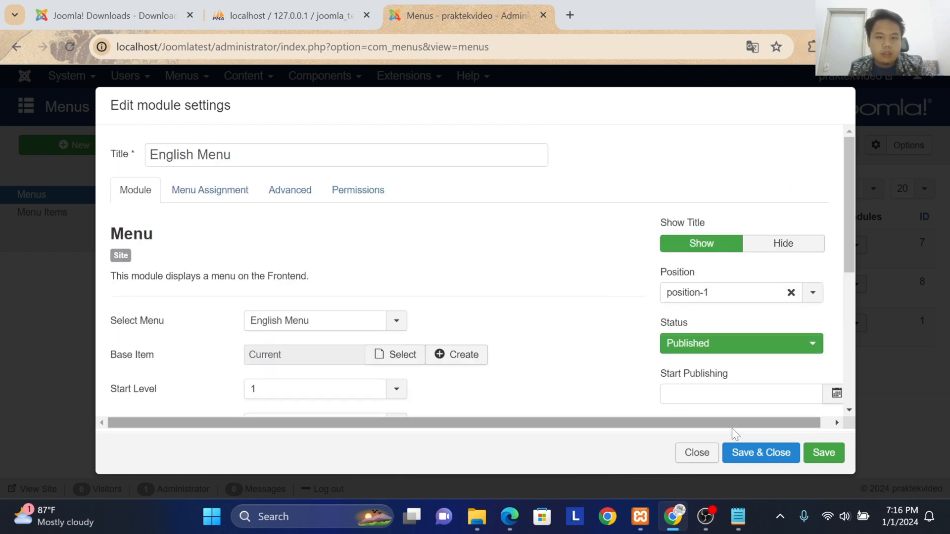
click(766, 454)
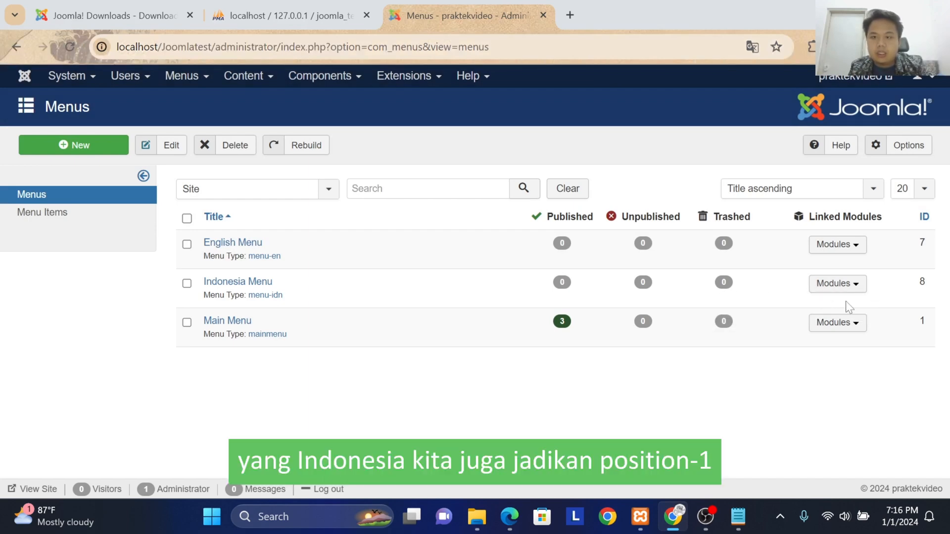
Step: Reopen the Indonesia Menu module's settings to compare its position, then close them
click(840, 284)
click(771, 305)
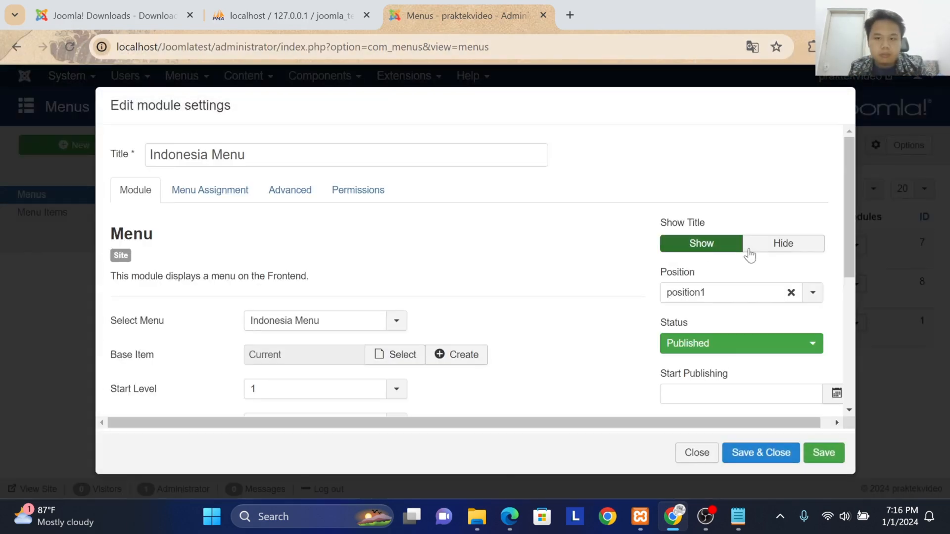
scroll(749, 254, down, 5)
scroll(746, 254, up, 3)
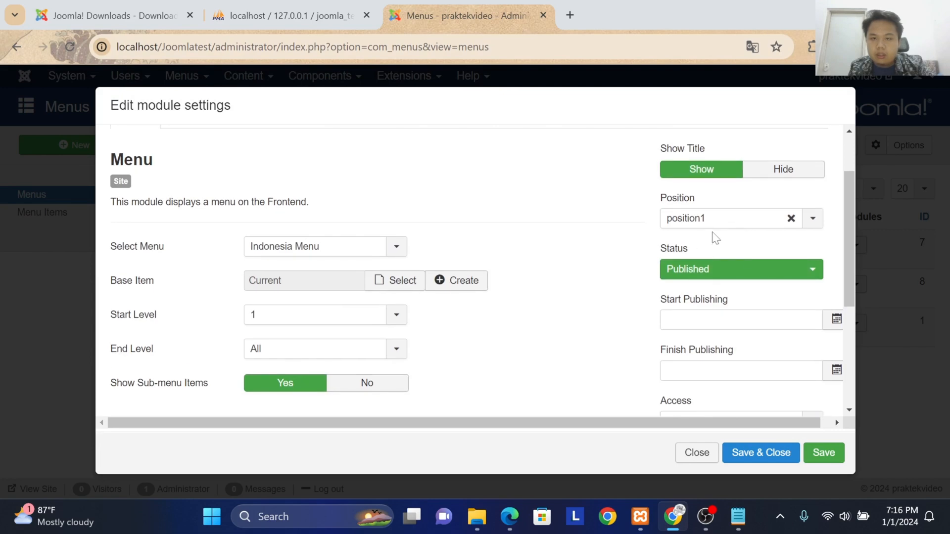
click(696, 453)
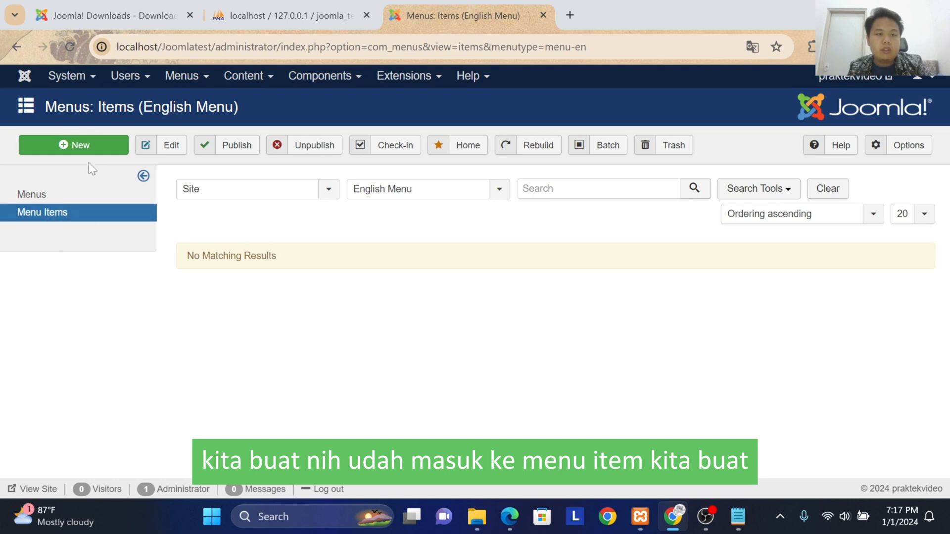
Step: Start a new menu item in the English Menu and title it Homepage
click(94, 148)
click(296, 197)
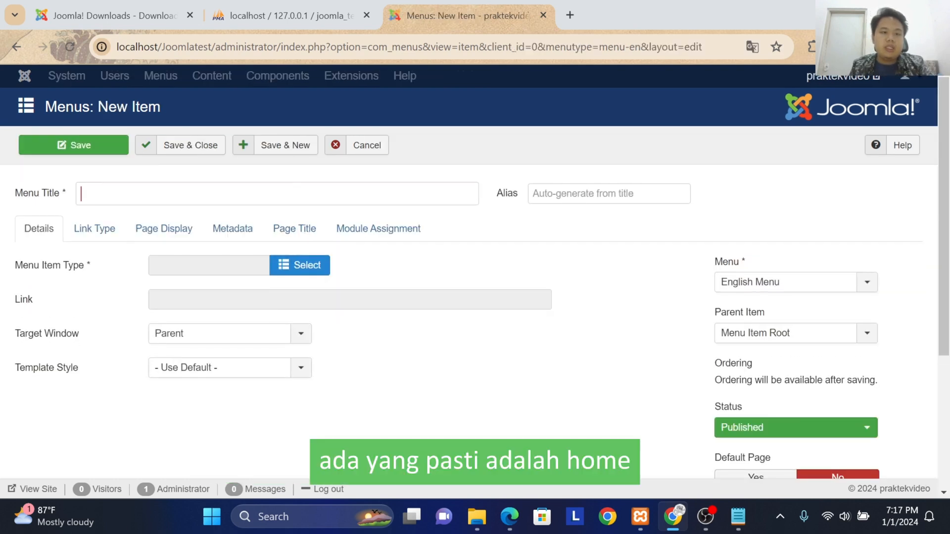
text(Homepage)
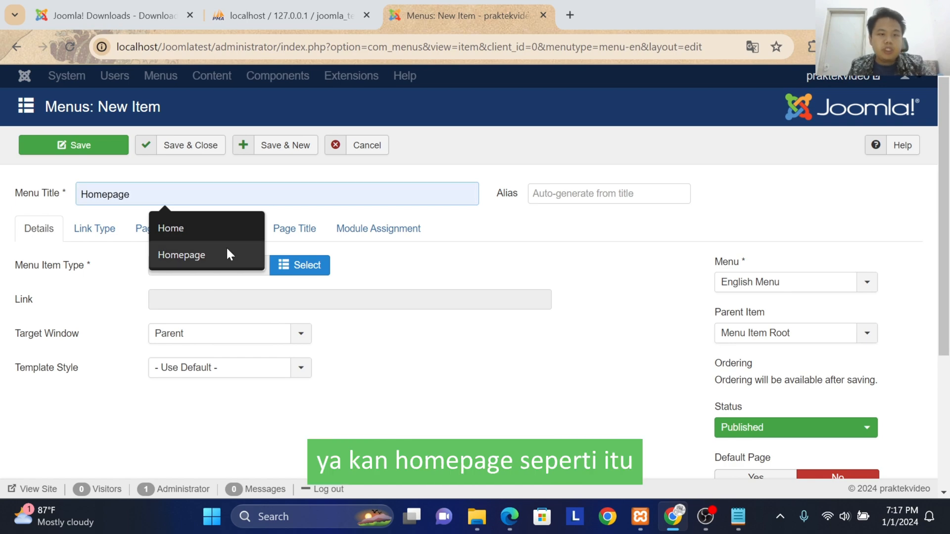
click(229, 254)
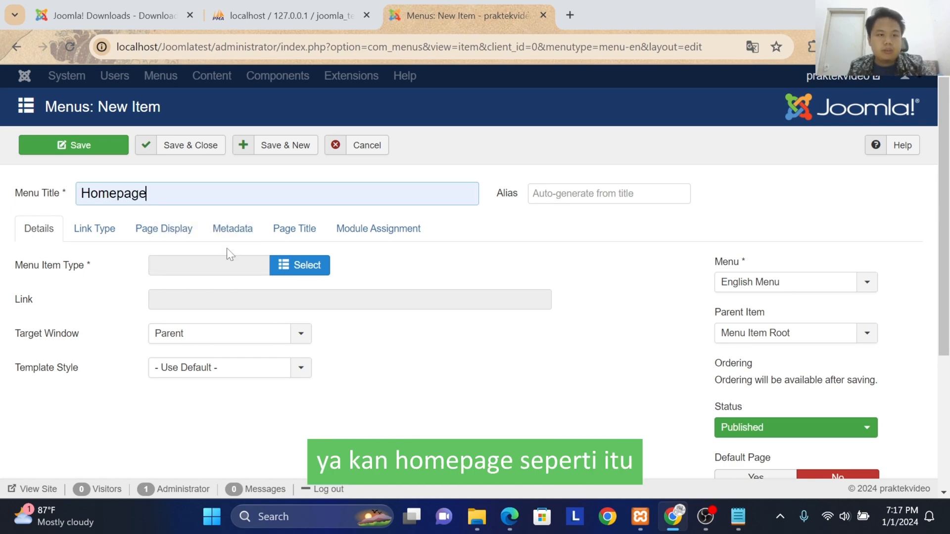
click(427, 233)
click(22, 233)
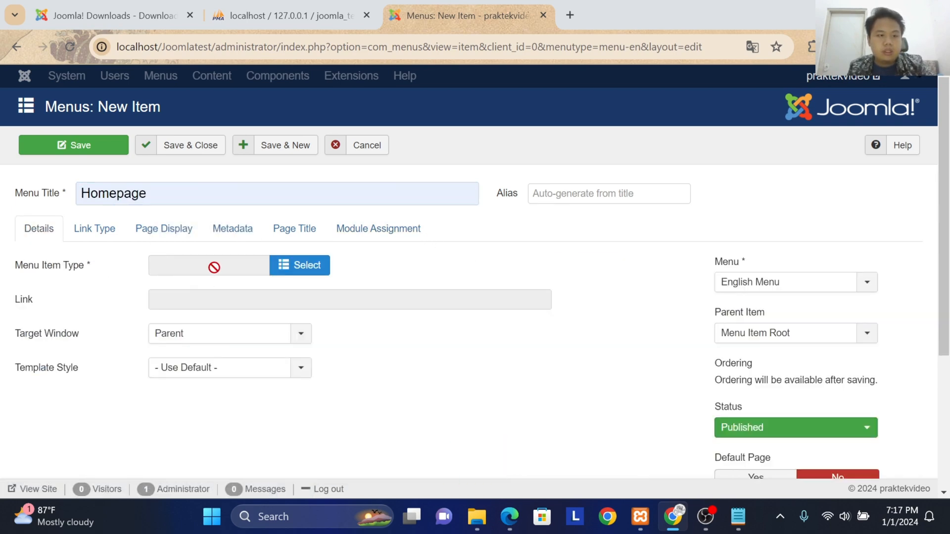
Step: Set the Homepage item's type to Category Blog and choose Blog as its category
click(277, 271)
click(153, 148)
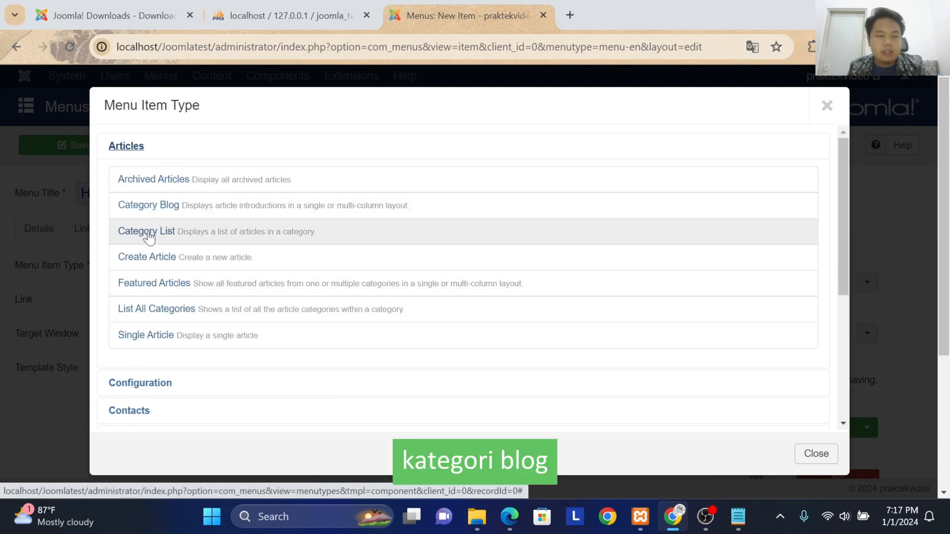
click(152, 208)
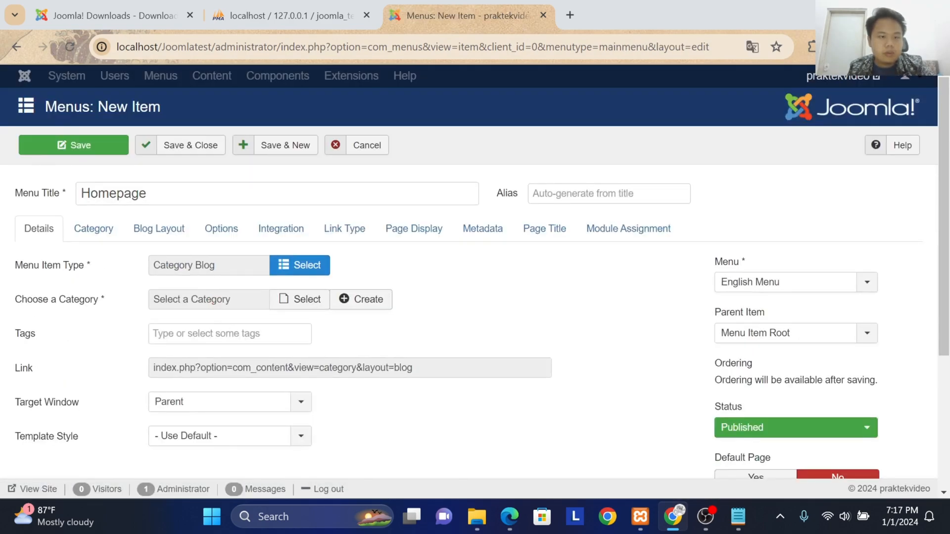
click(307, 299)
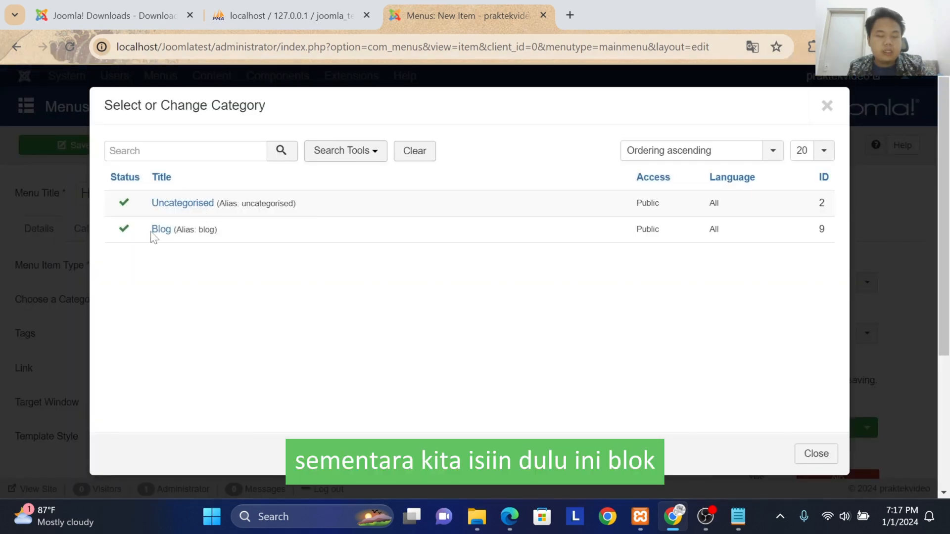
click(161, 230)
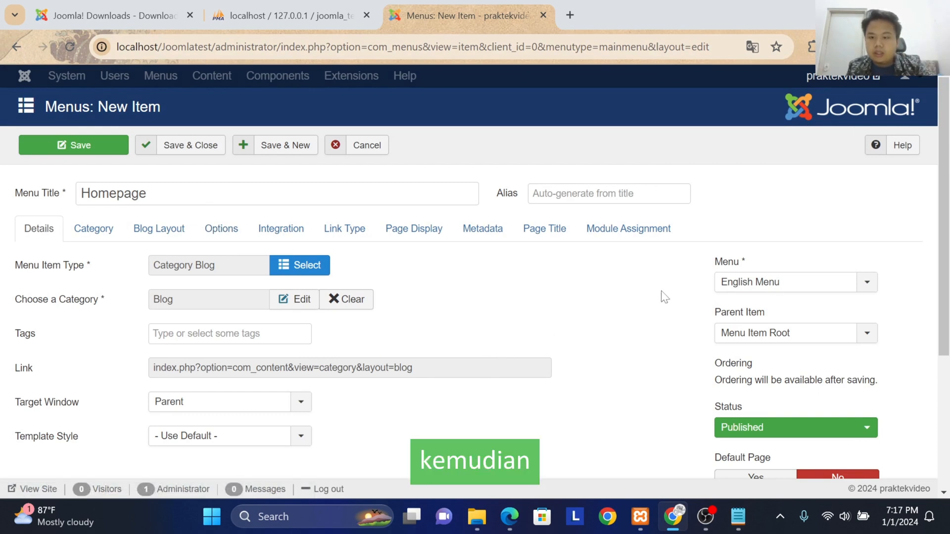
Step: Check which languages can be assigned to the Homepage menu item, keeping All
scroll(665, 297, down, 4)
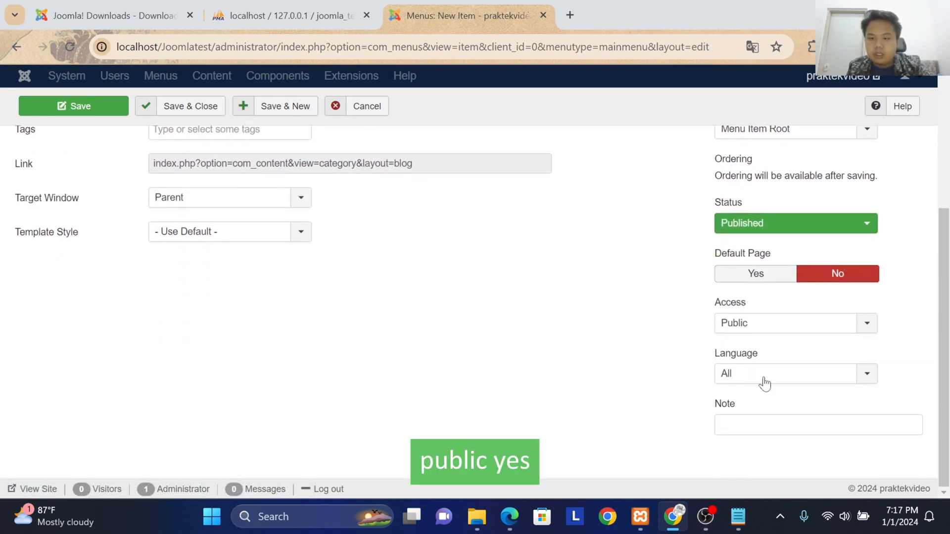
click(764, 383)
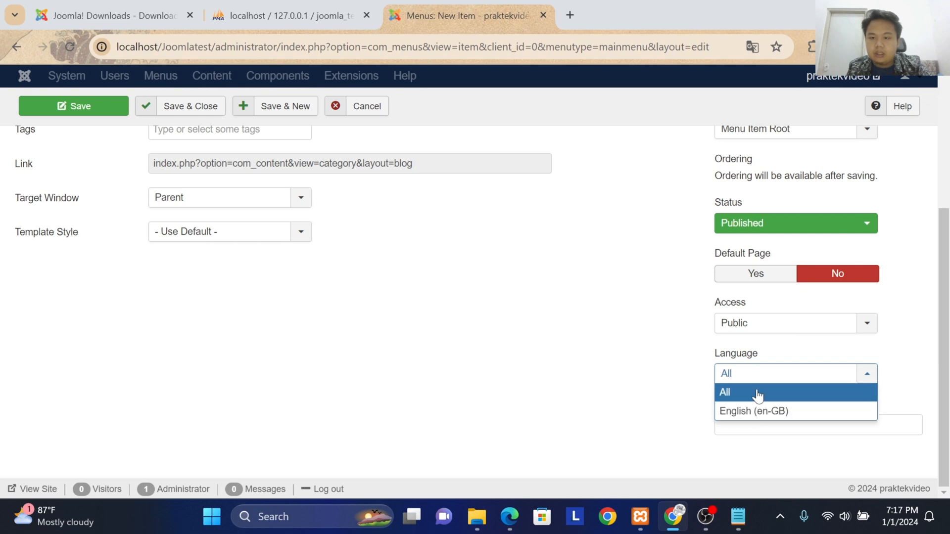
click(757, 381)
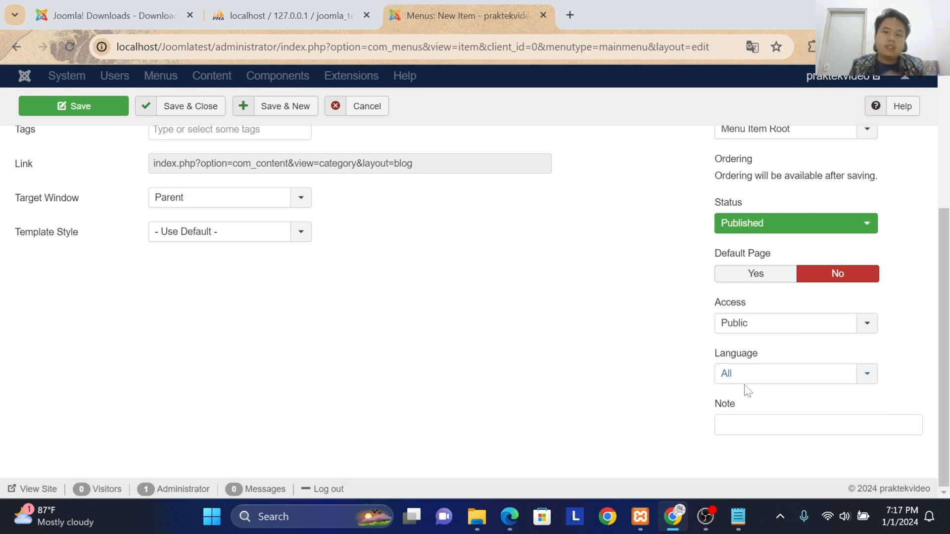
scroll(744, 390, up, 4)
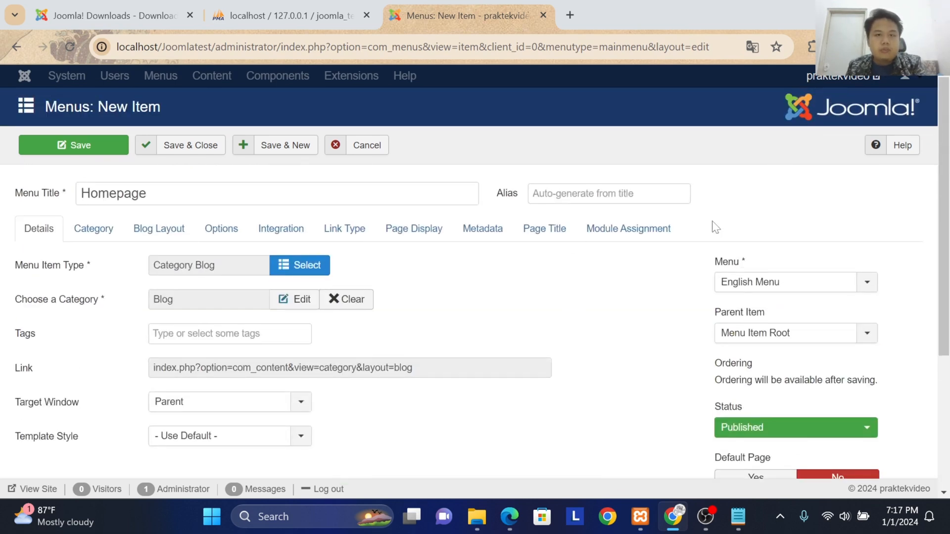
Step: Set the Homepage menu item's language to English (en-GB) and review its other details
scroll(712, 225, down, 4)
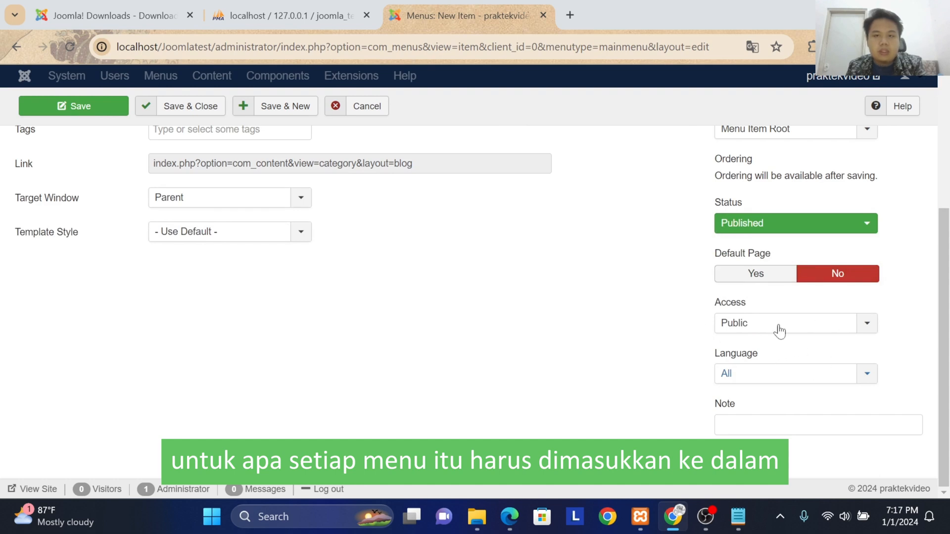
click(752, 373)
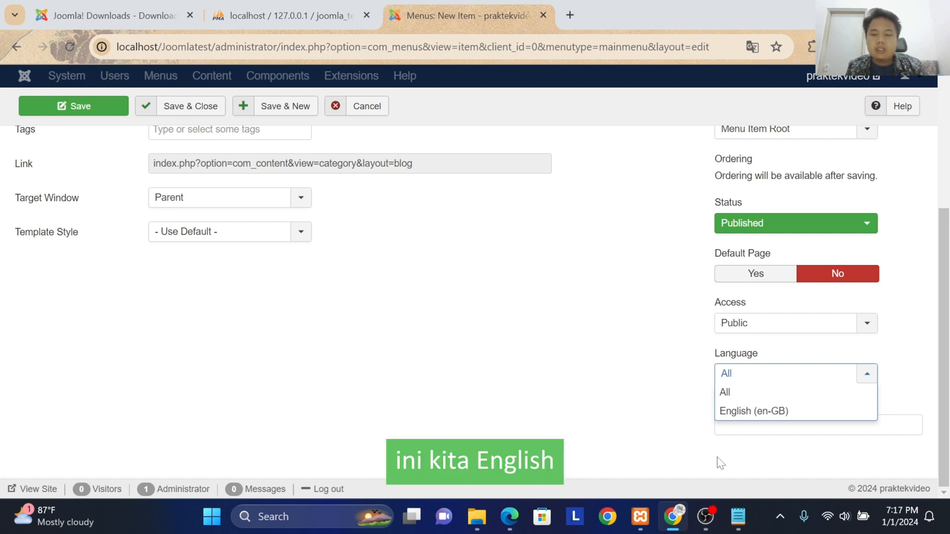
click(749, 412)
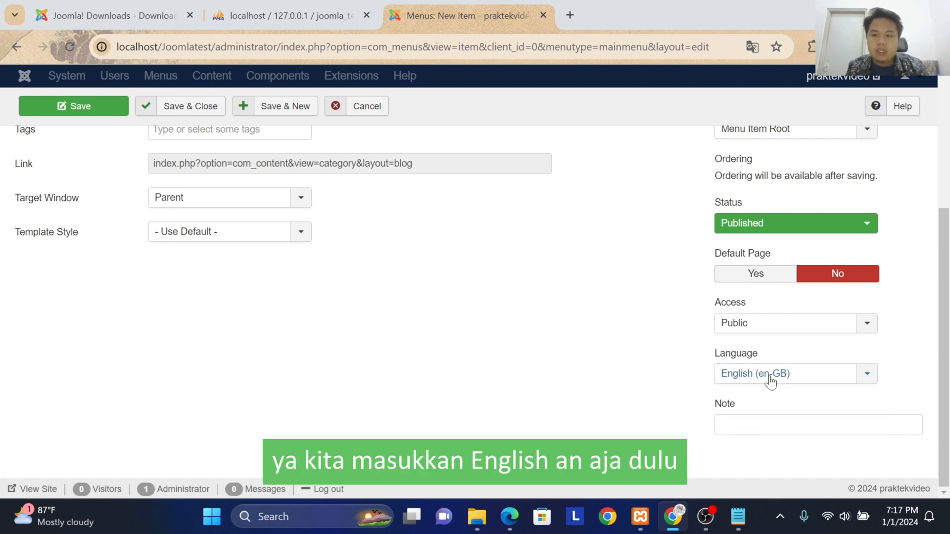
scroll(614, 374, up, 1)
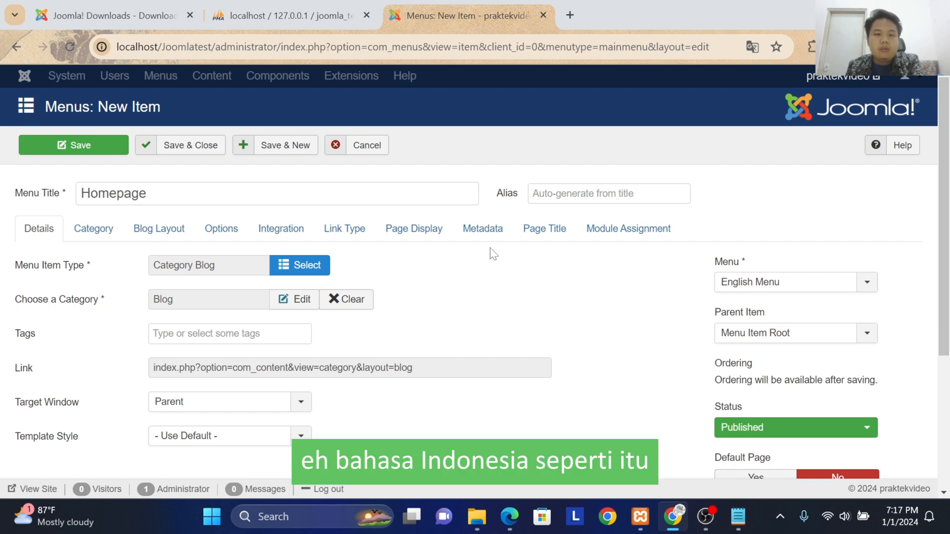
scroll(829, 276, down, 4)
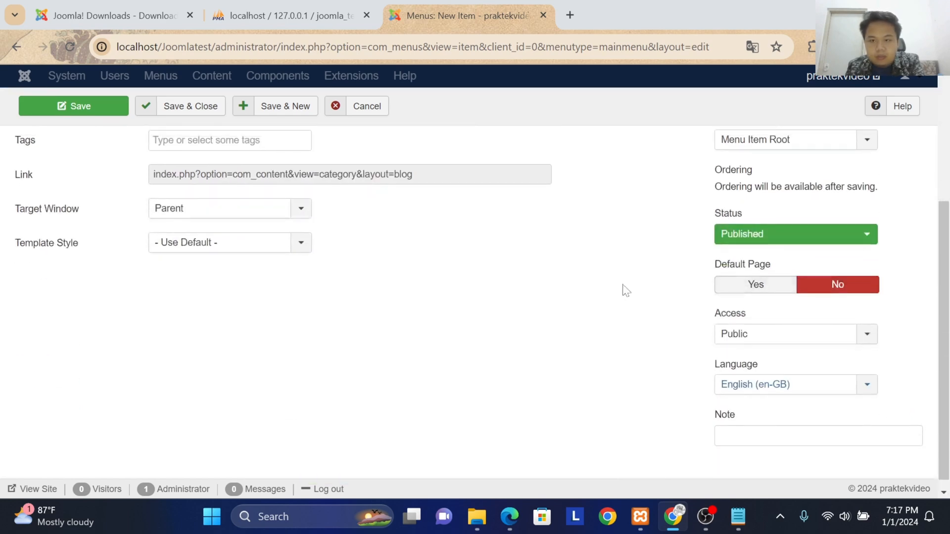
scroll(622, 291, up, 4)
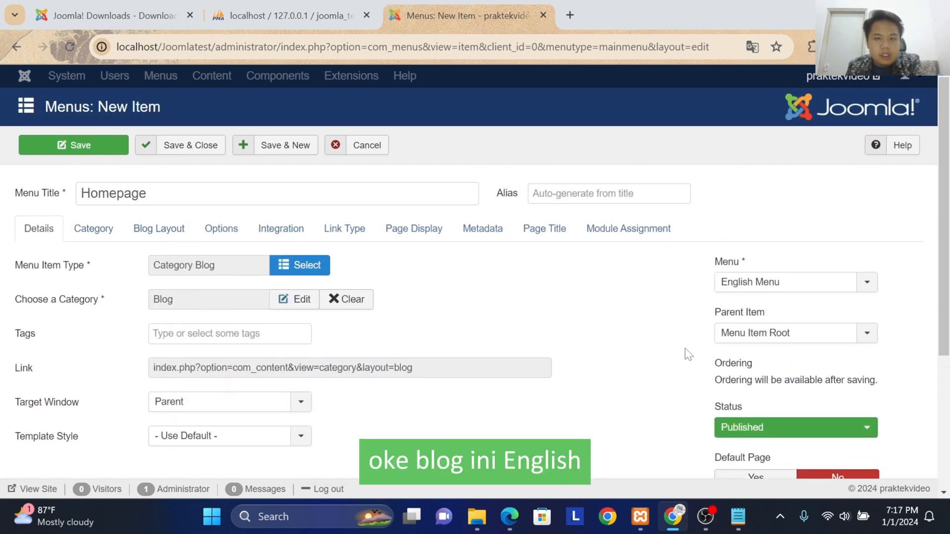
scroll(684, 354, down, 4)
scroll(856, 373, up, 4)
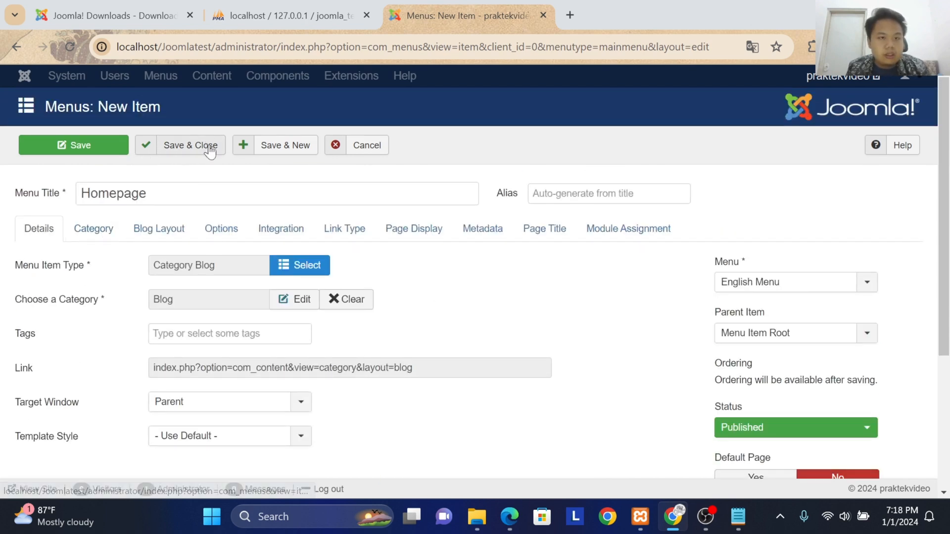
Step: Set the Homepage menu item's language to All, and save and close the item
scroll(702, 313, down, 4)
click(818, 372)
click(759, 392)
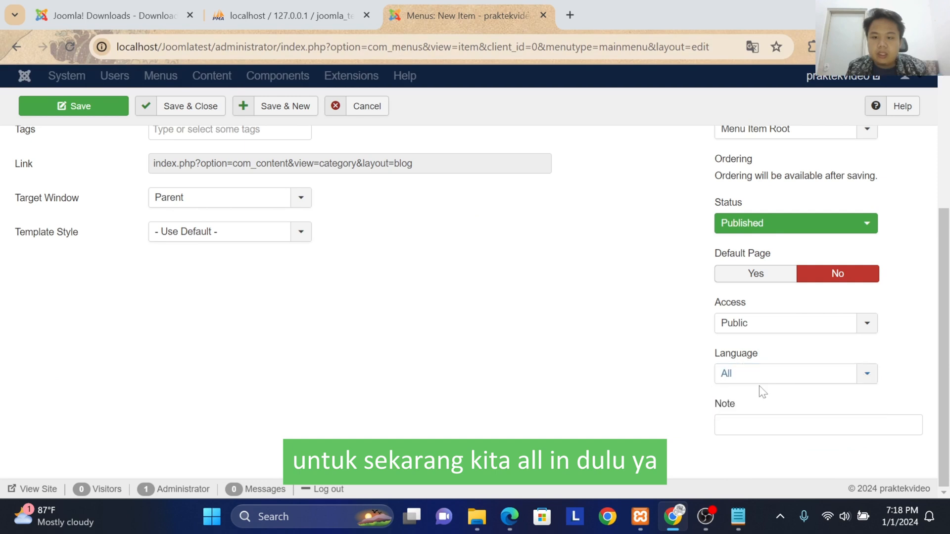
scroll(606, 331, up, 4)
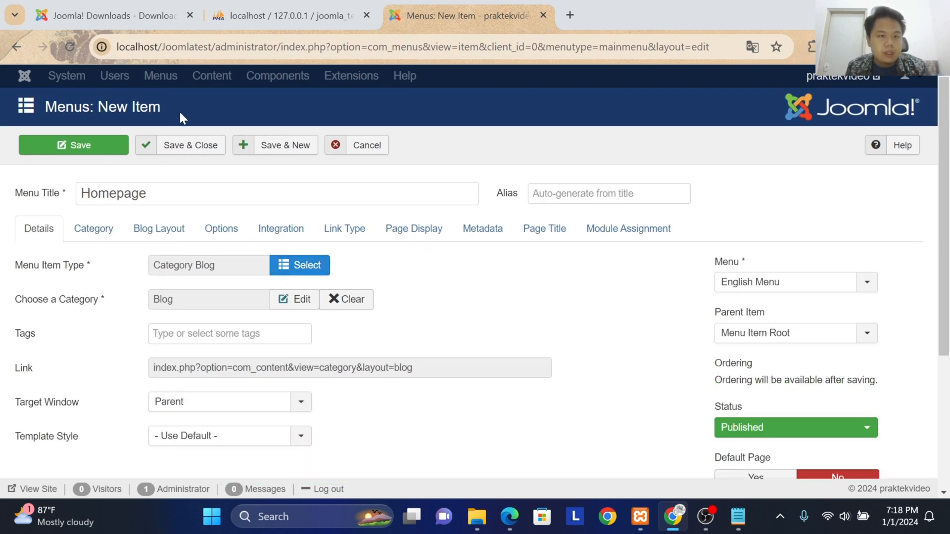
click(168, 148)
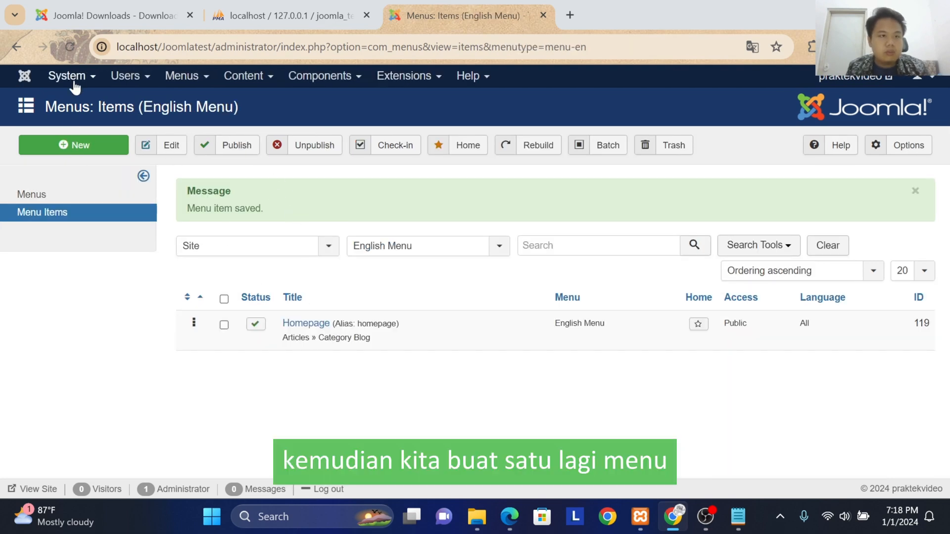
Step: Start another new menu item in the English Menu and title it Form
click(74, 151)
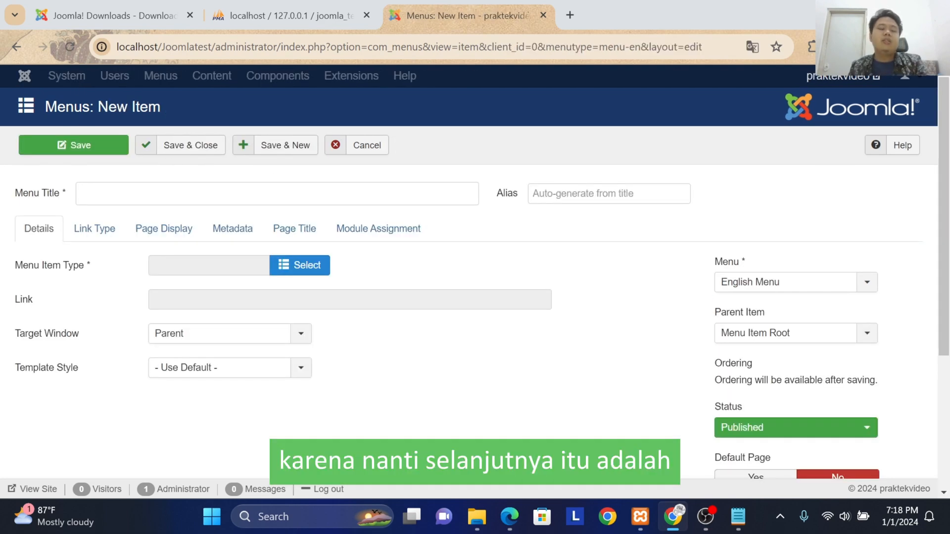
click(166, 193)
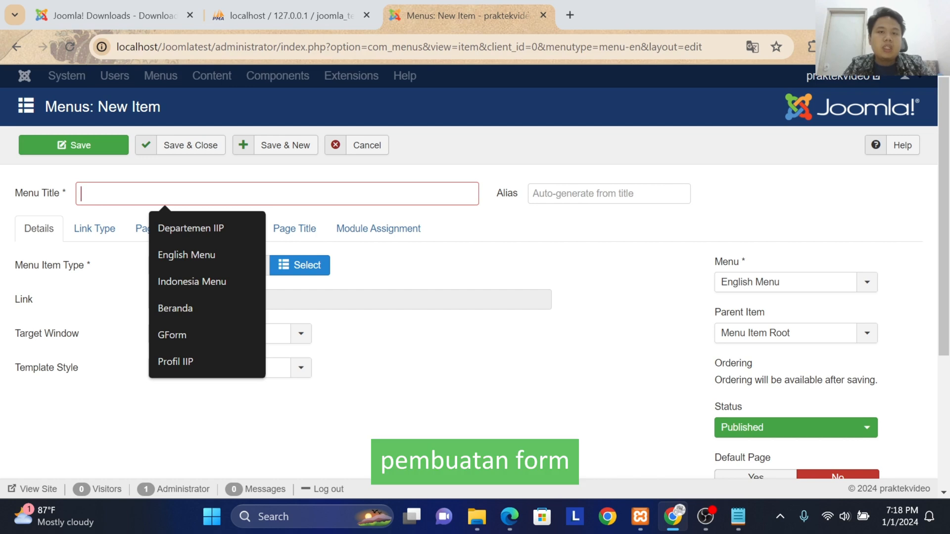
text(F)
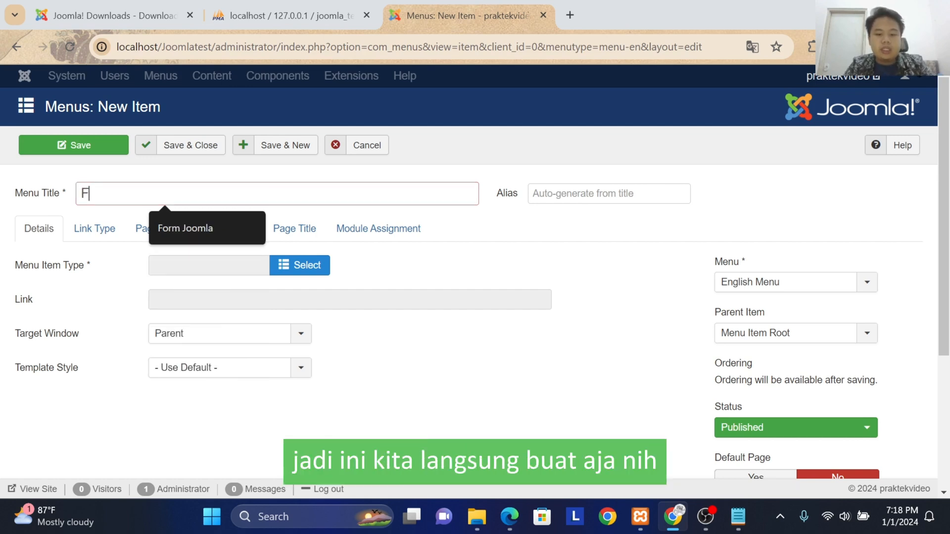
text(orm)
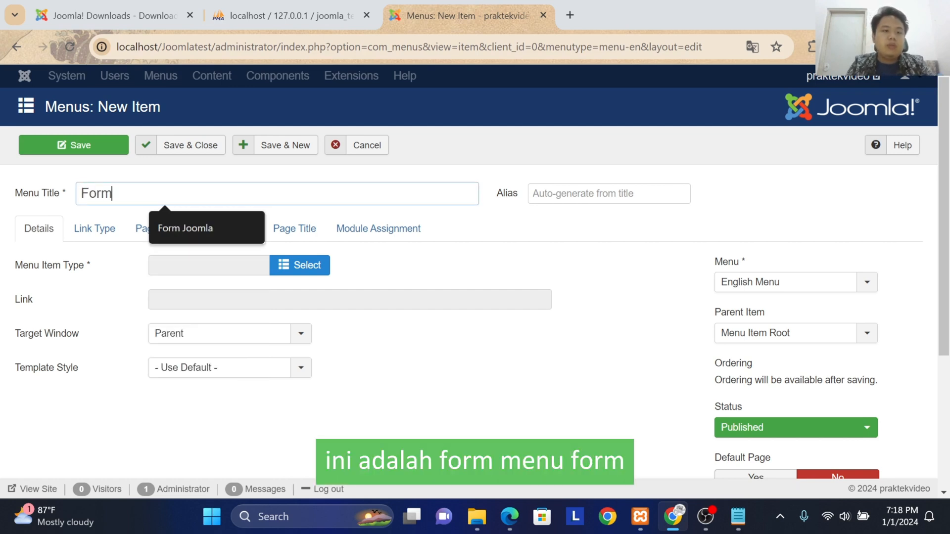
click(461, 260)
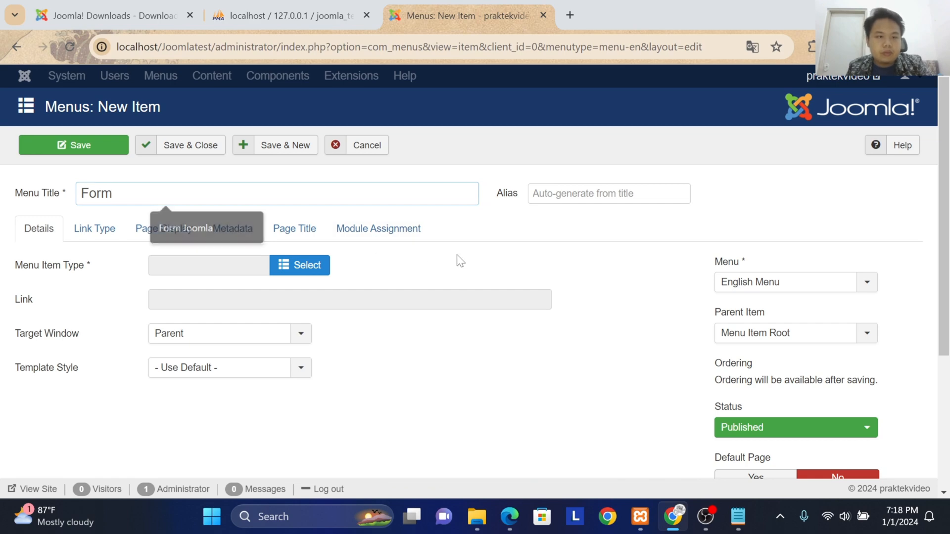
Step: Set the Form item's menu item type to Single Article from the Articles group
click(291, 267)
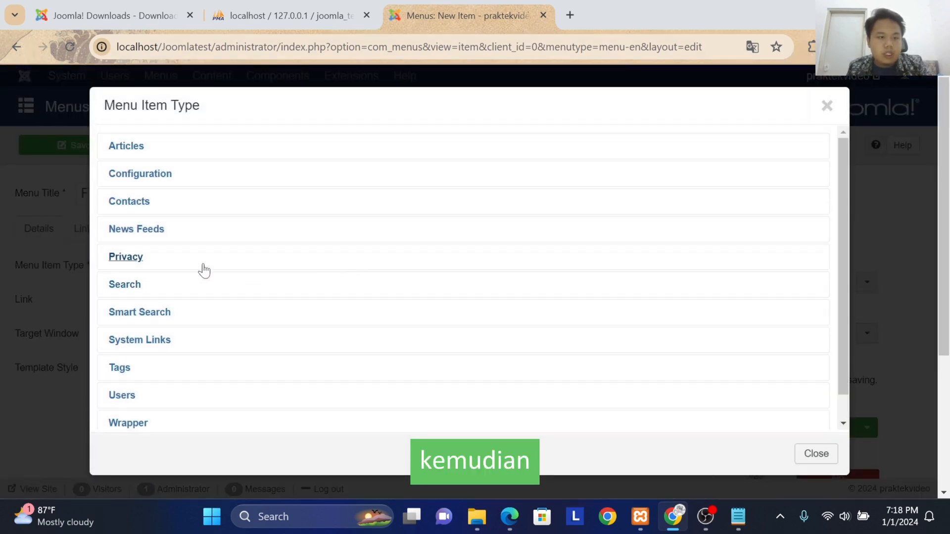
click(138, 150)
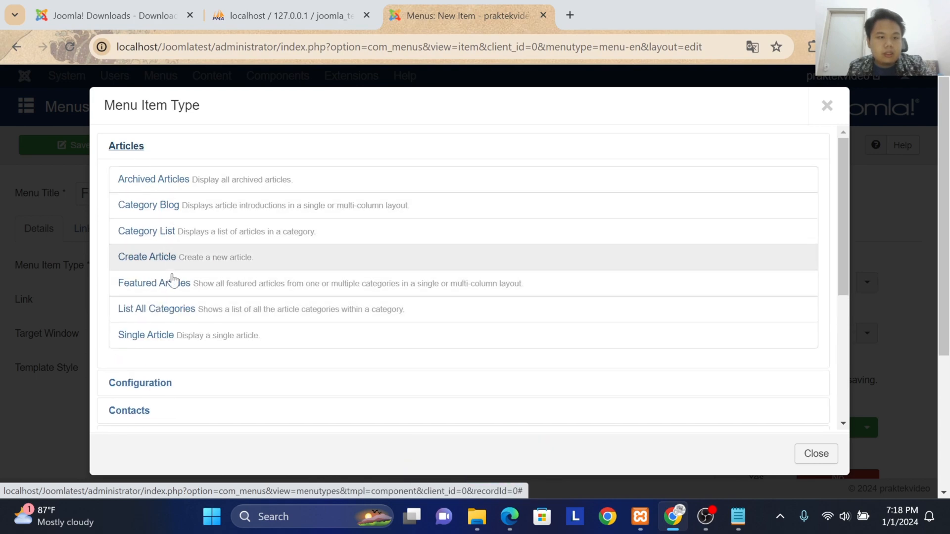
click(133, 335)
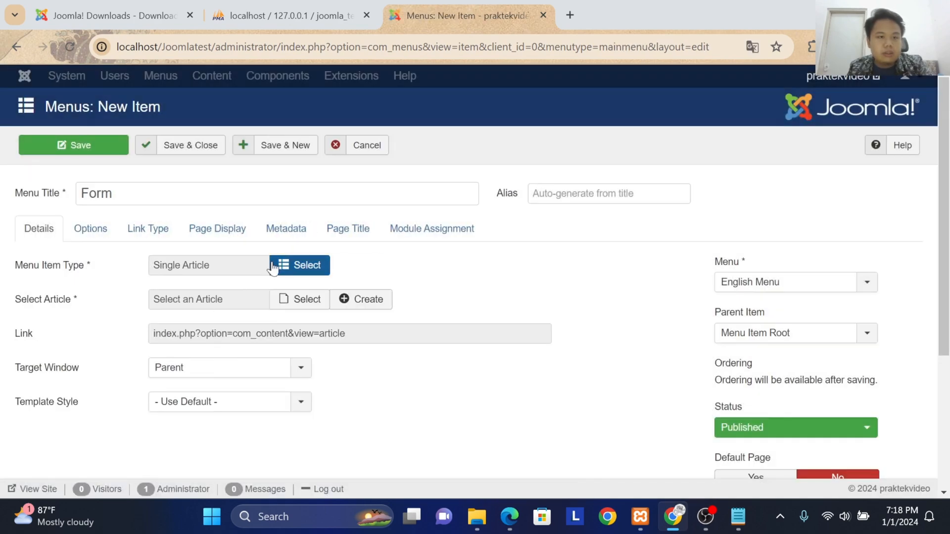
Step: Create a new article titled Form Akun for the Form item, saving and closing it with an empty body
scroll(297, 248, down, 1)
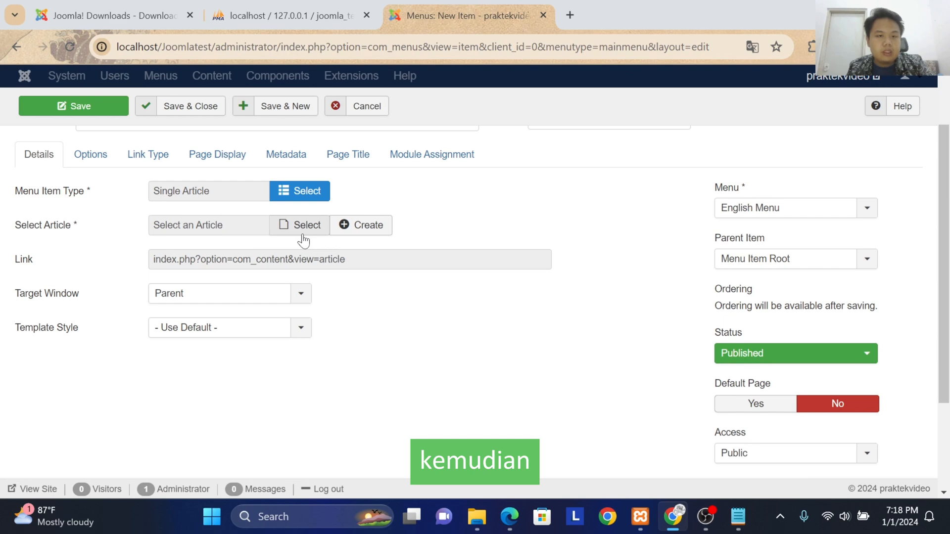
click(353, 228)
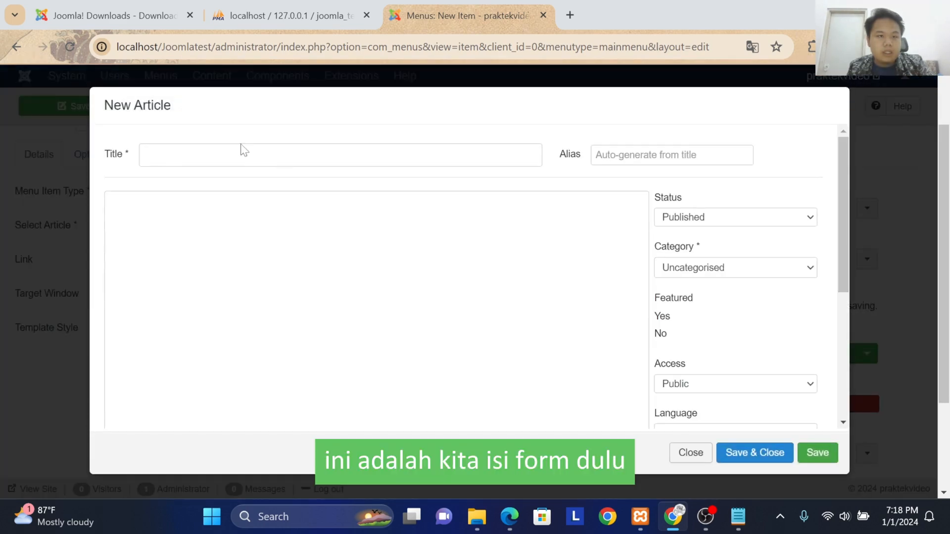
click(242, 153)
text(Form)
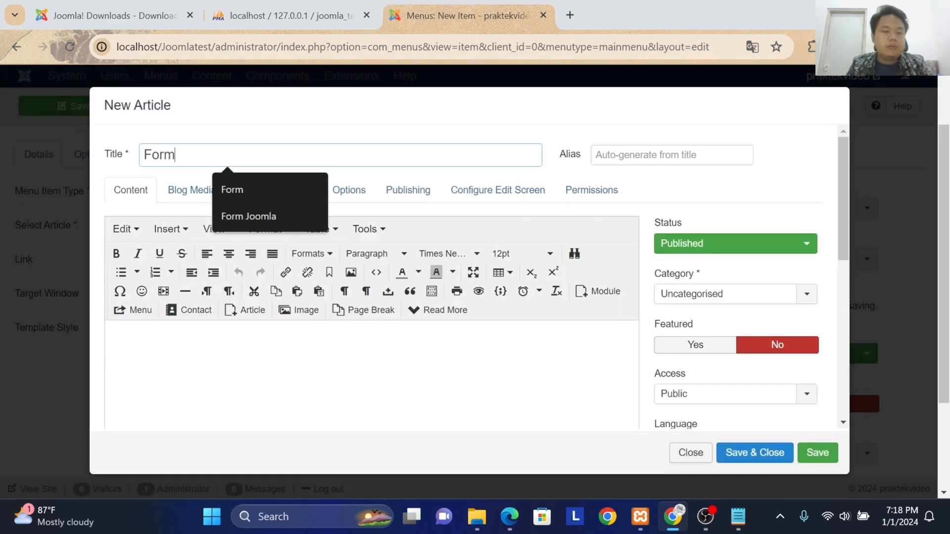
text( Akun)
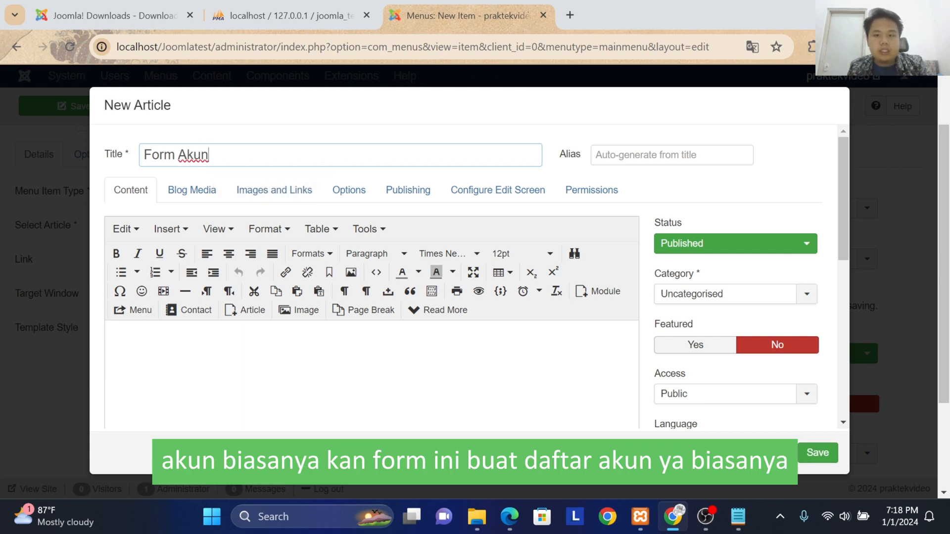
click(112, 336)
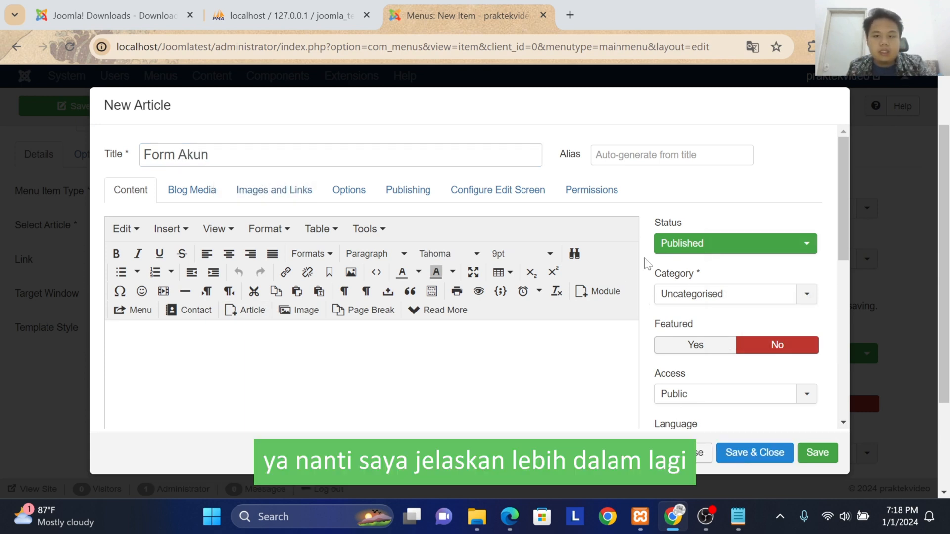
click(736, 454)
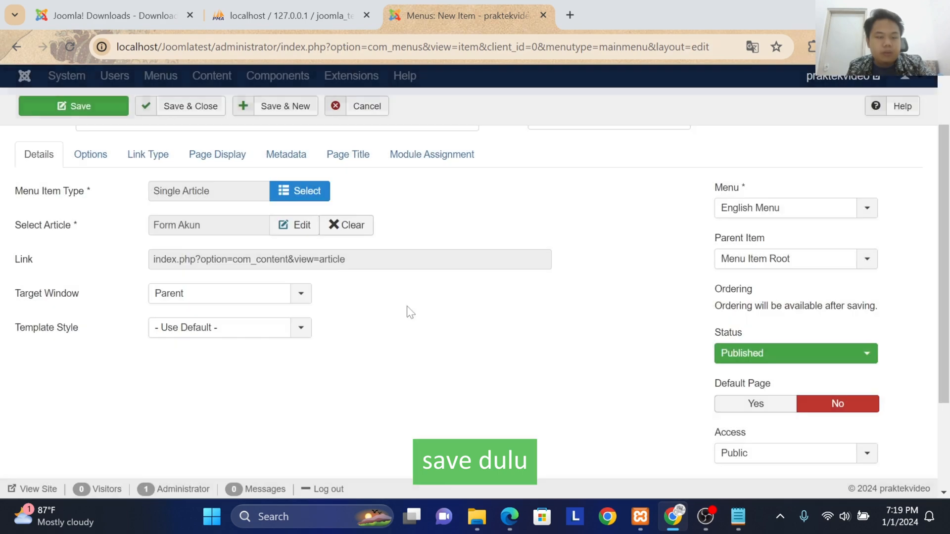
Step: Keep Menu Item Root as the Form item's parent, and save and close the menu item
scroll(761, 319, down, 3)
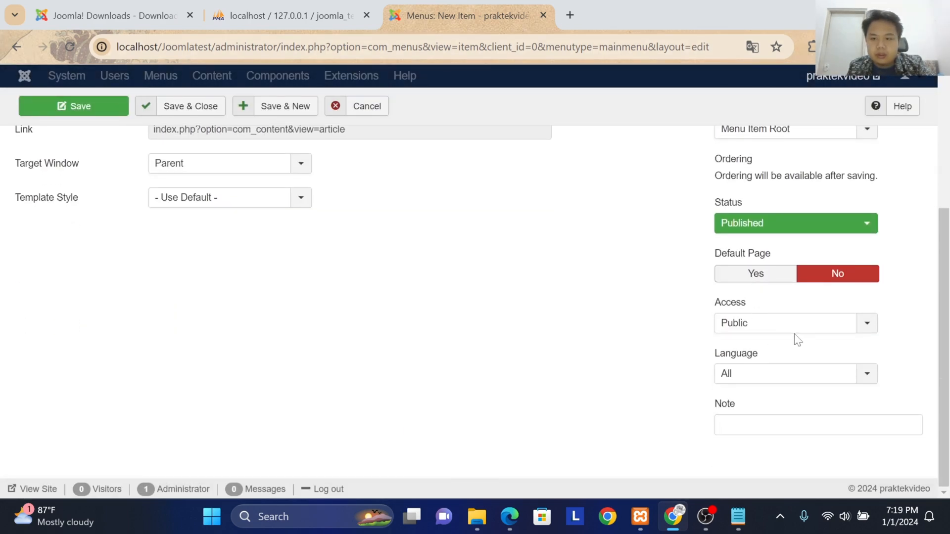
scroll(771, 386, up, 4)
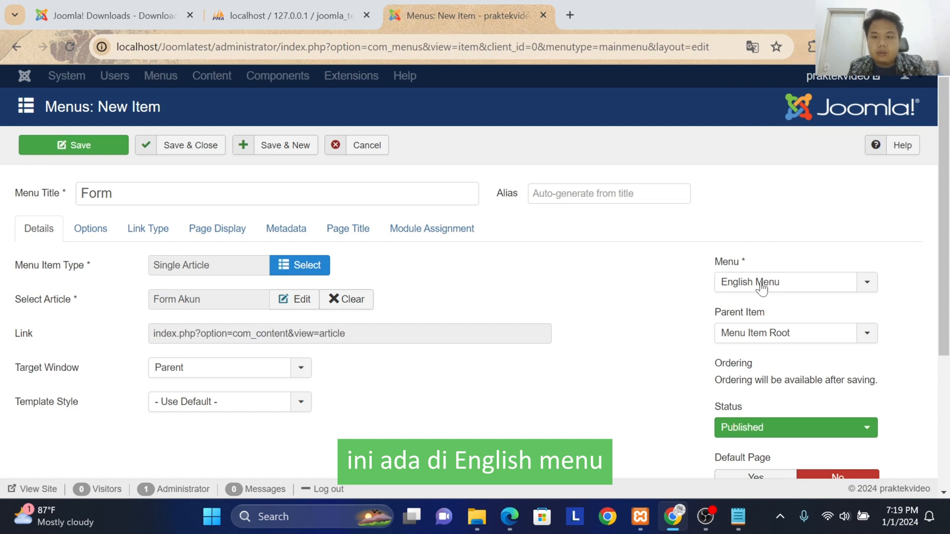
click(791, 334)
click(793, 335)
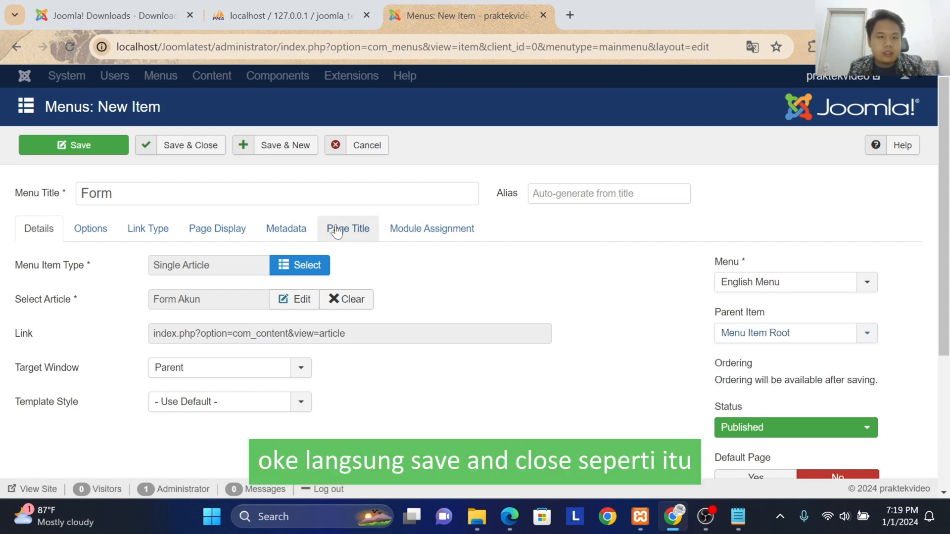
click(195, 152)
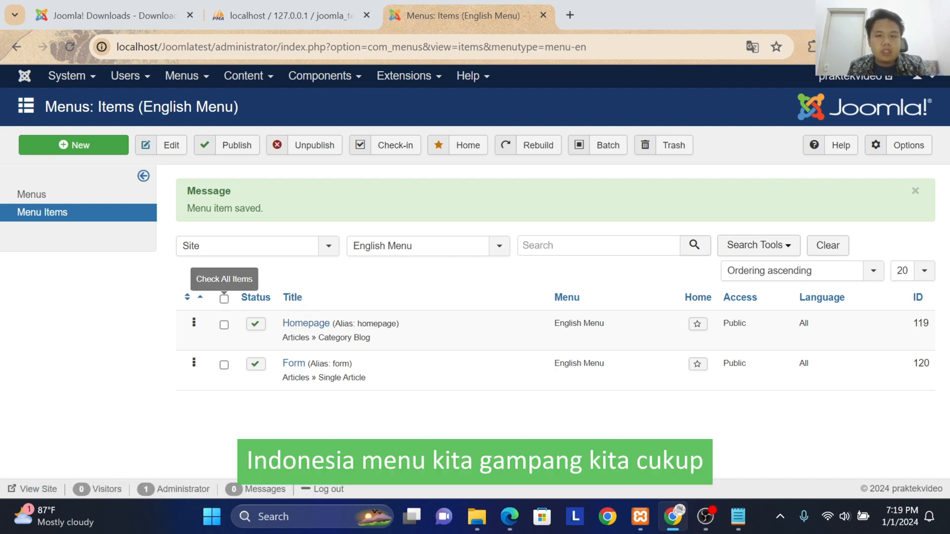
Step: Start a batch process on both English Menu items, Homepage and Form, with the language set to All
click(224, 298)
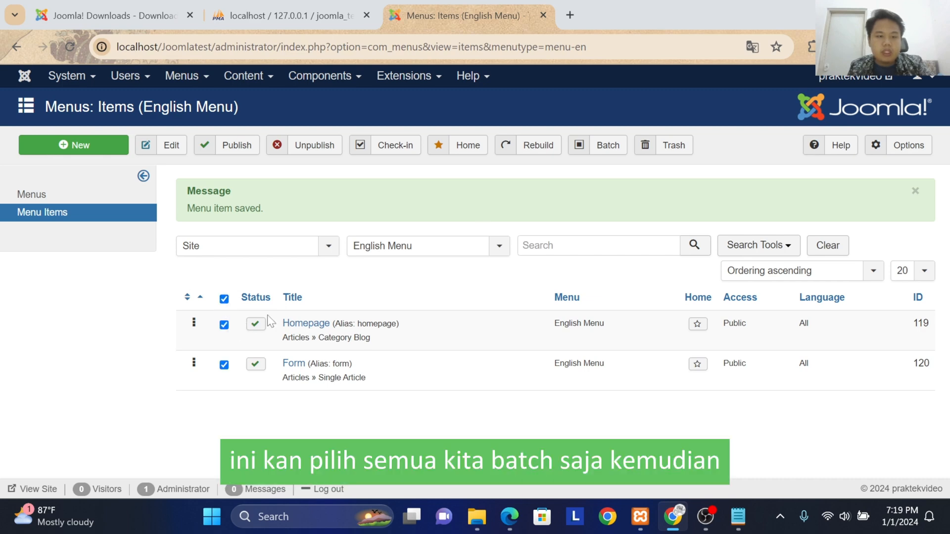
click(608, 146)
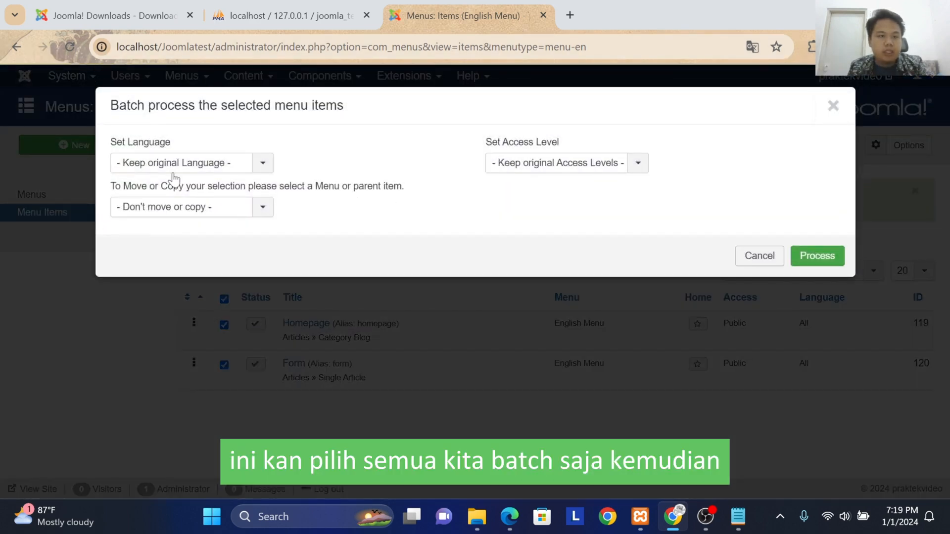
click(181, 207)
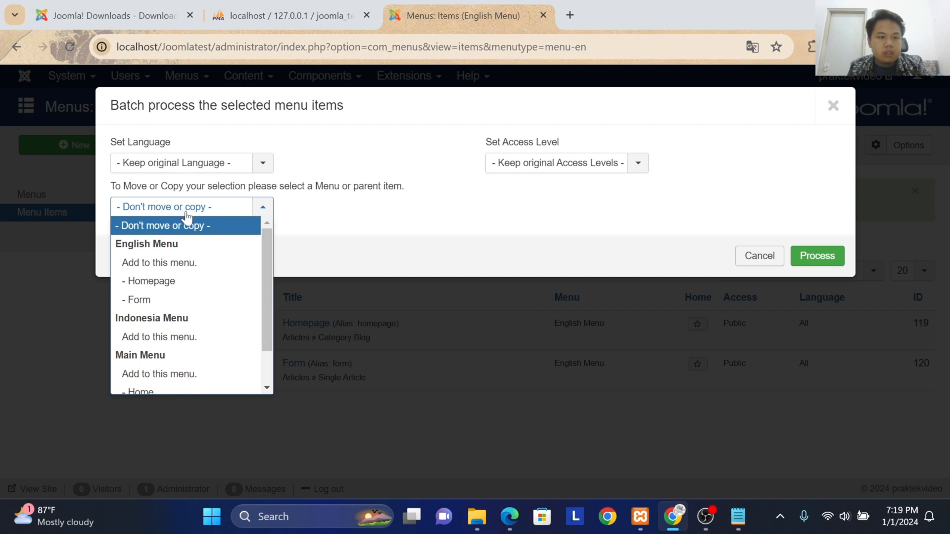
click(191, 230)
click(229, 168)
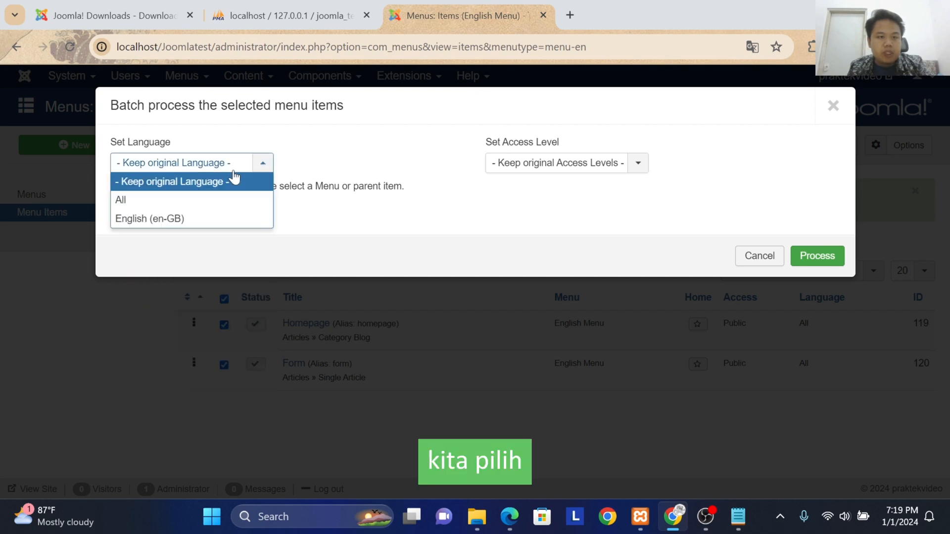
click(185, 204)
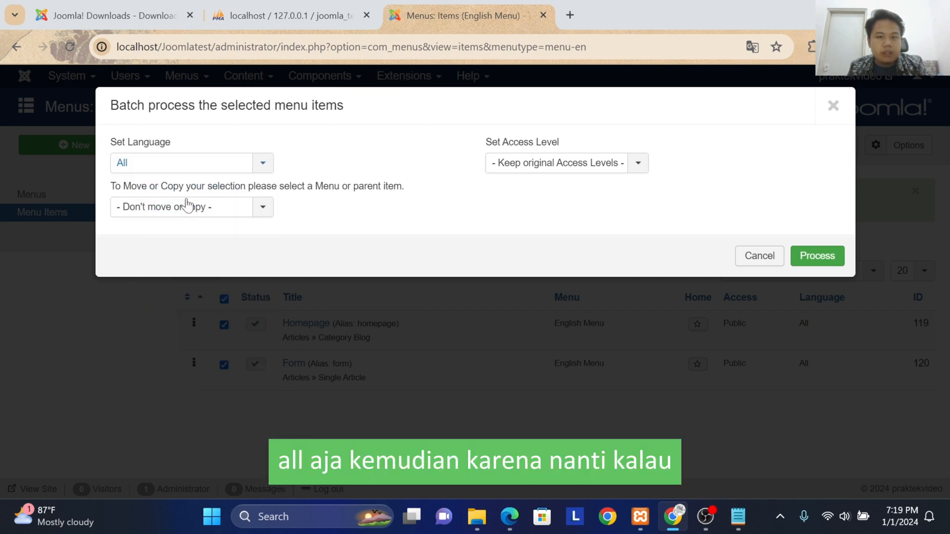
click(263, 208)
click(227, 170)
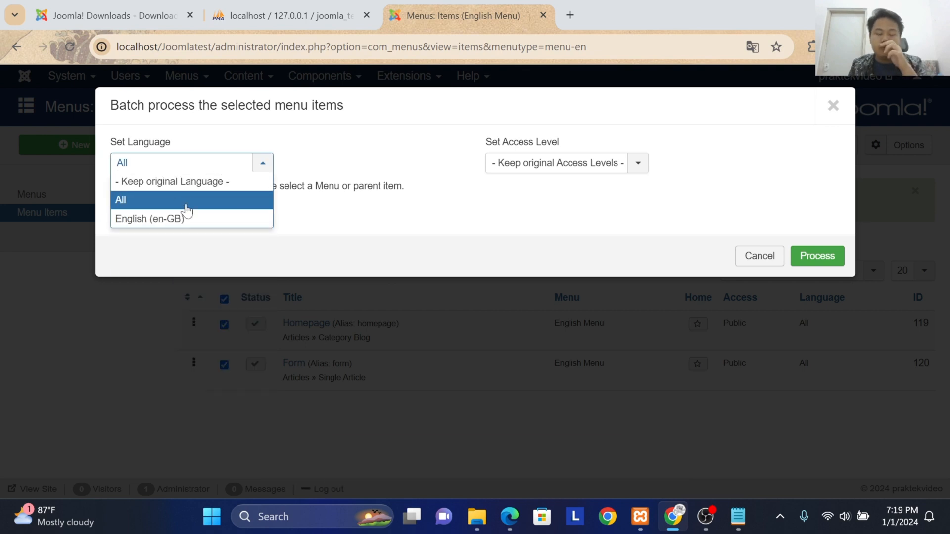
click(213, 163)
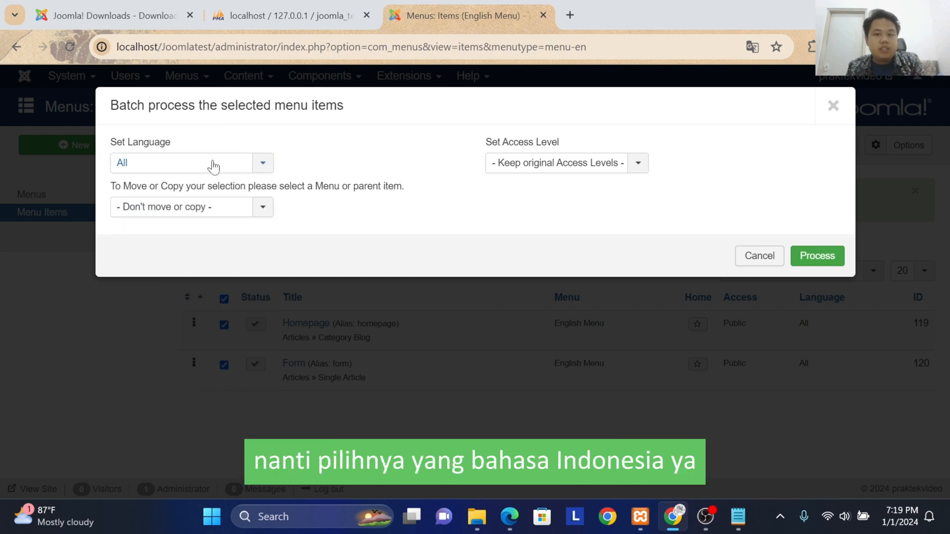
Step: Batch copy the selected items to the Indonesia Menu, choosing Copy instead of Move, and process the batch
click(216, 217)
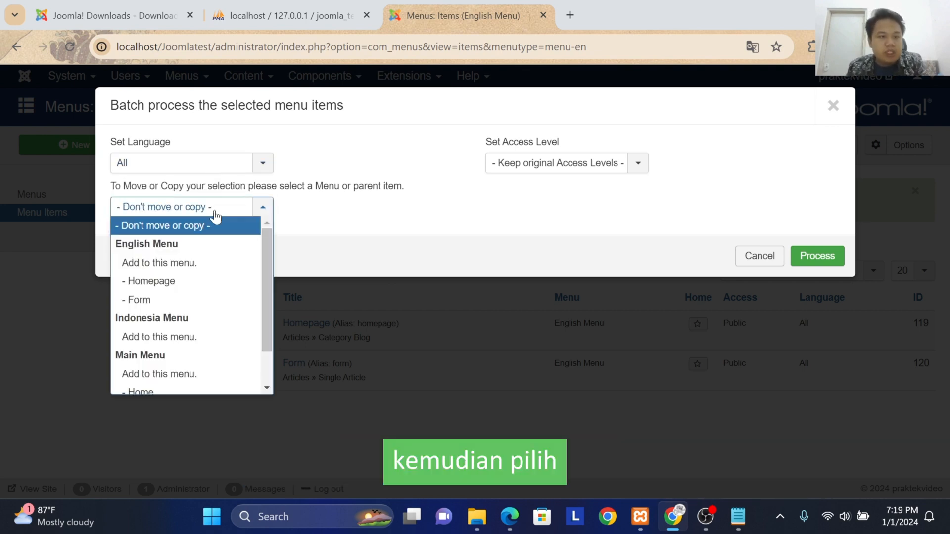
click(196, 341)
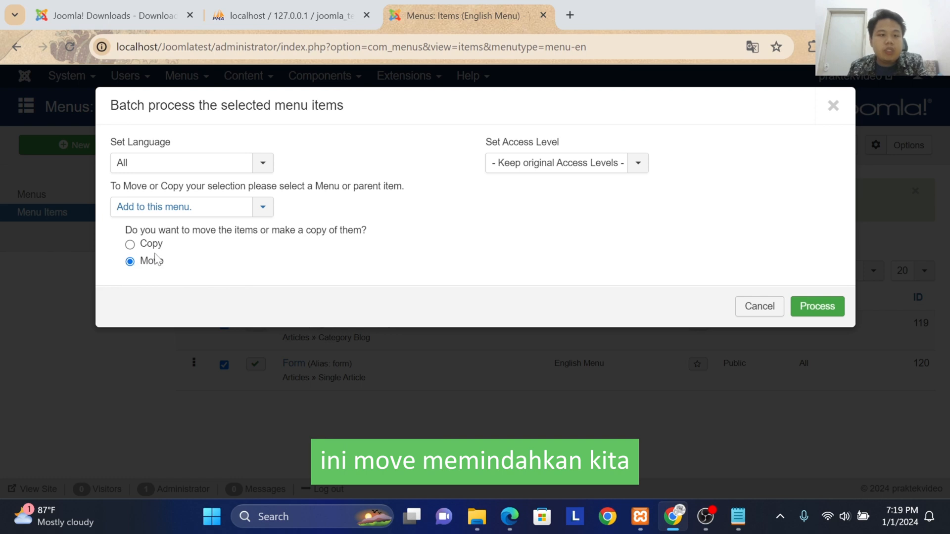
click(129, 245)
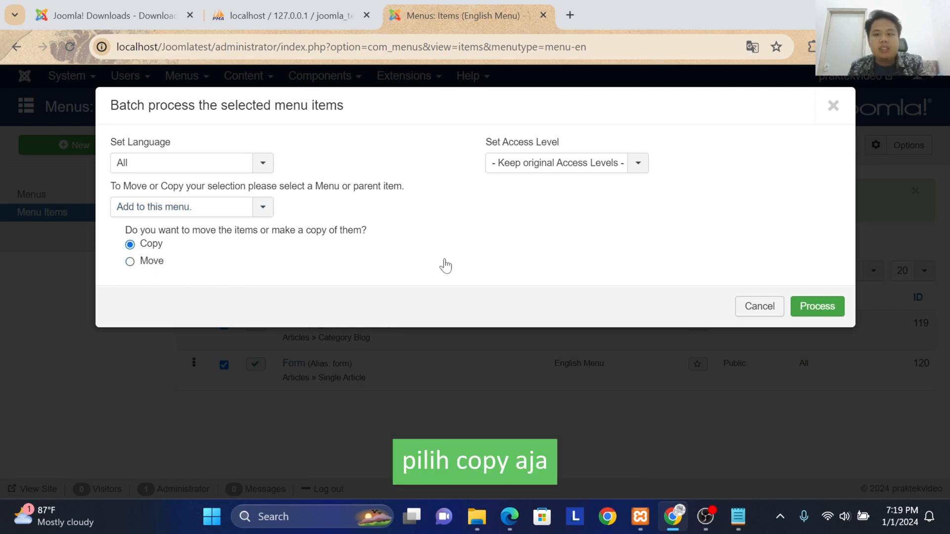
click(810, 304)
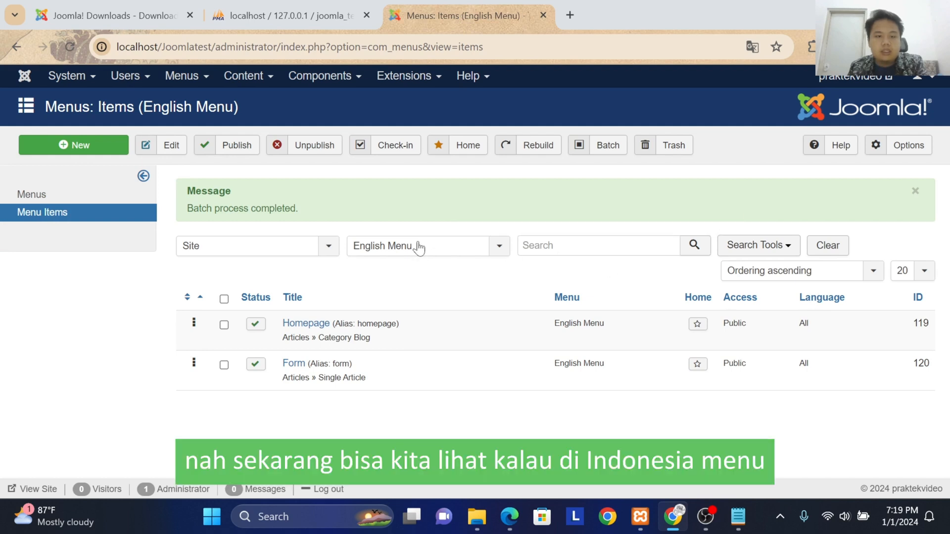
Step: Show the Indonesia Menu's items and retitle the copied Homepage (2) item as Beranda
click(418, 247)
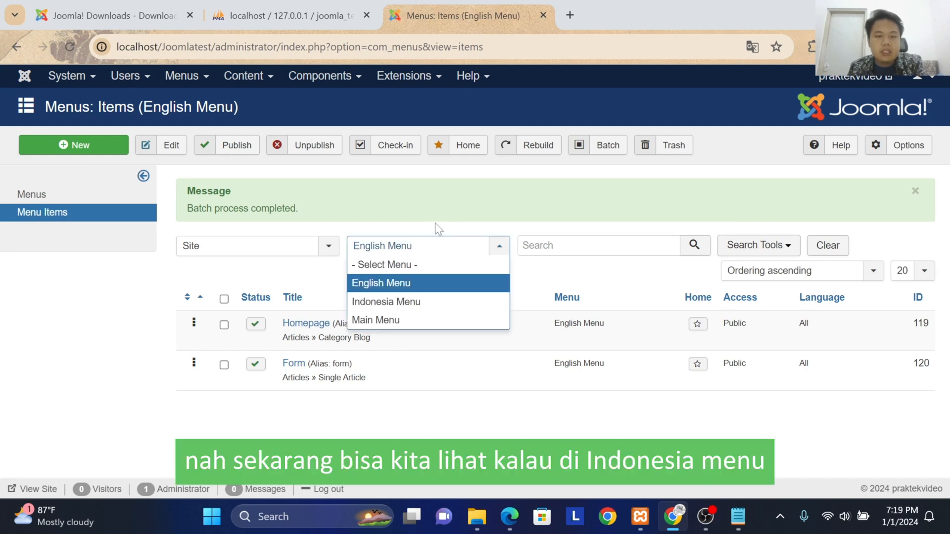
click(399, 299)
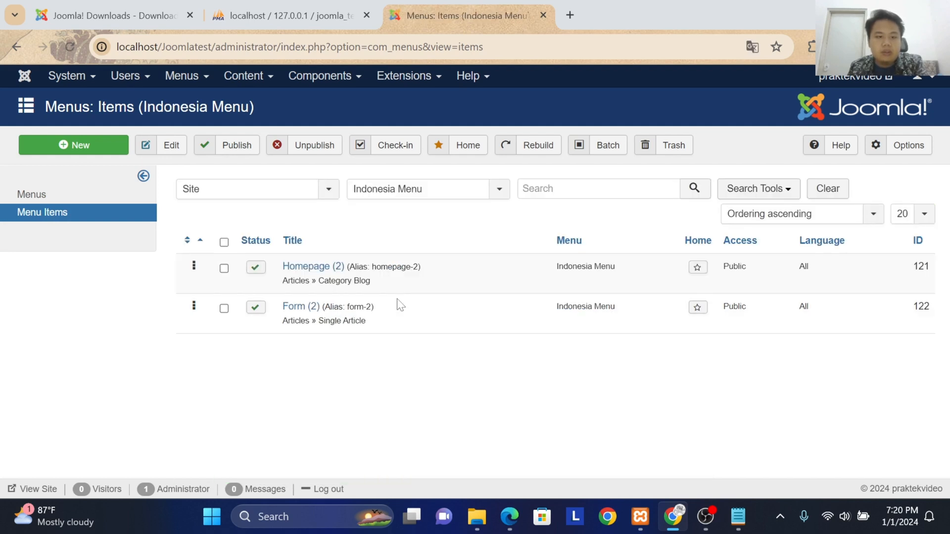
click(319, 267)
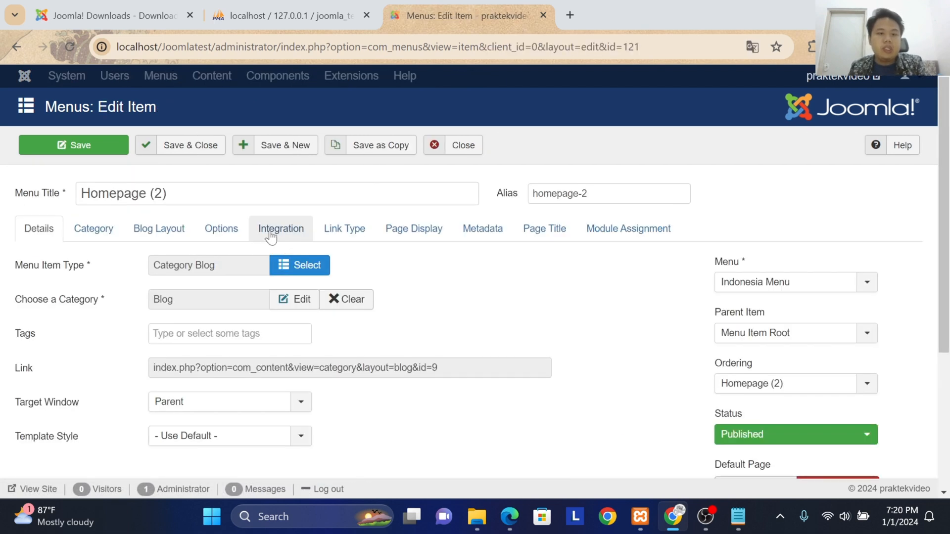
key(BackSpace)
key(BackSpace)
key(BackSpace)
key(BackSpace)
key(BackSpace)
key(BackSpace)
key(BackSpace)
key(BackSpace)
key(BackSpace)
key(BackSpace)
key(BackSpace)
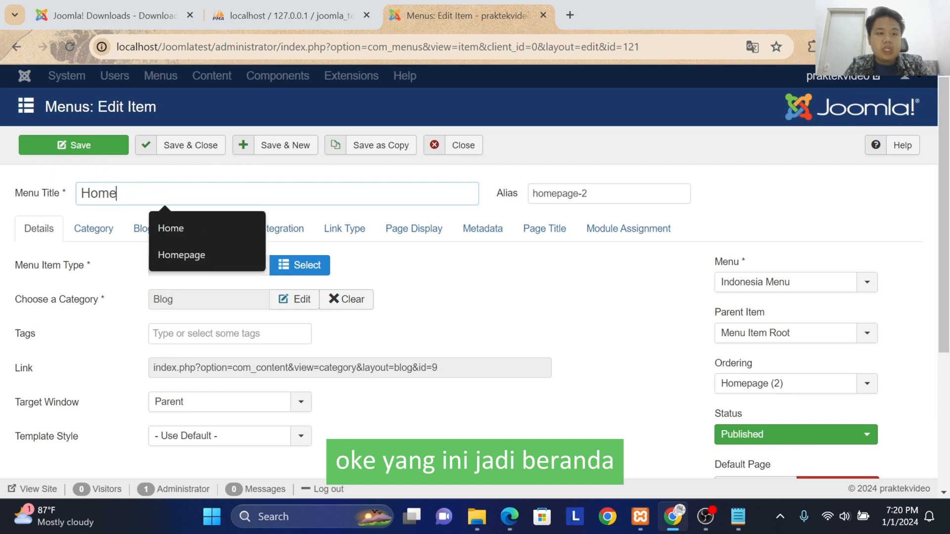
text(Beranda)
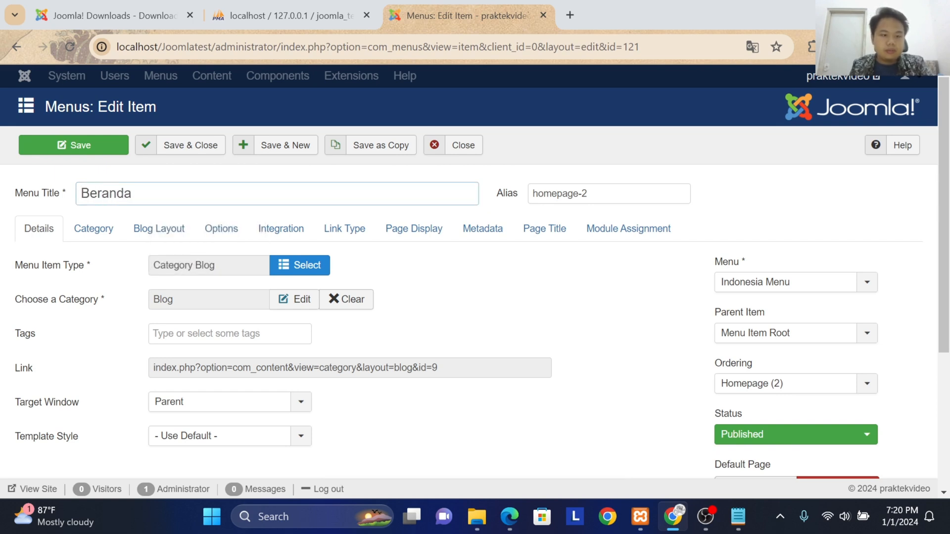
Step: Review the Beranda item's ordering and language settings, keeping them as they are, and save and close it
scroll(732, 227, down, 1)
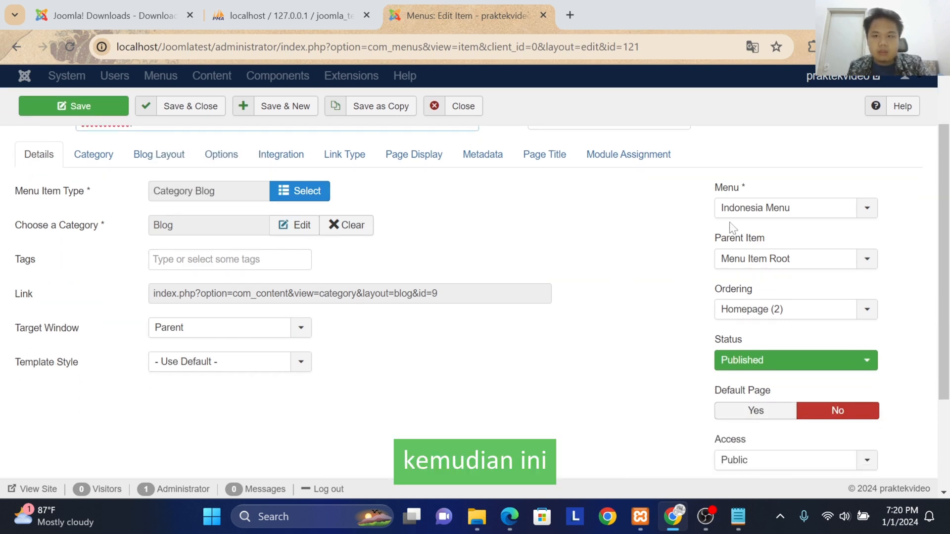
click(780, 310)
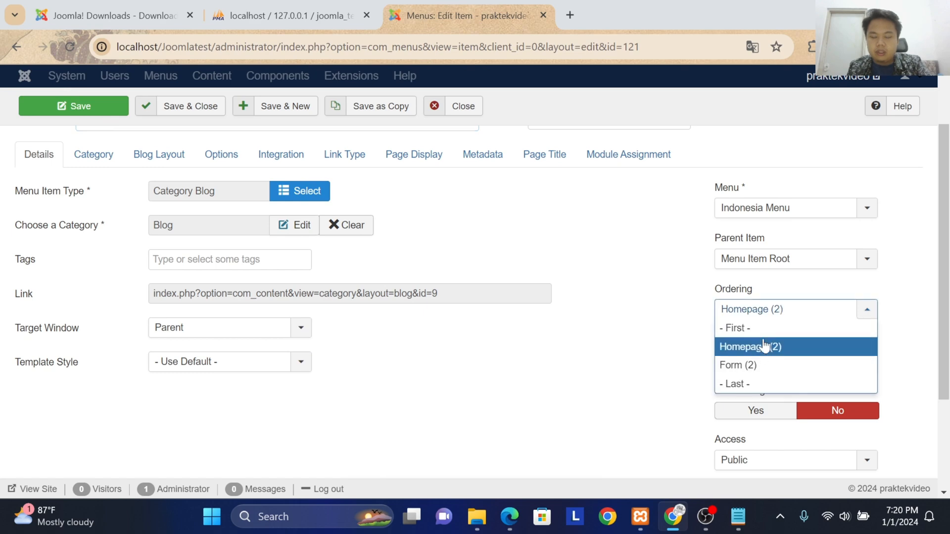
click(655, 335)
scroll(653, 346, down, 3)
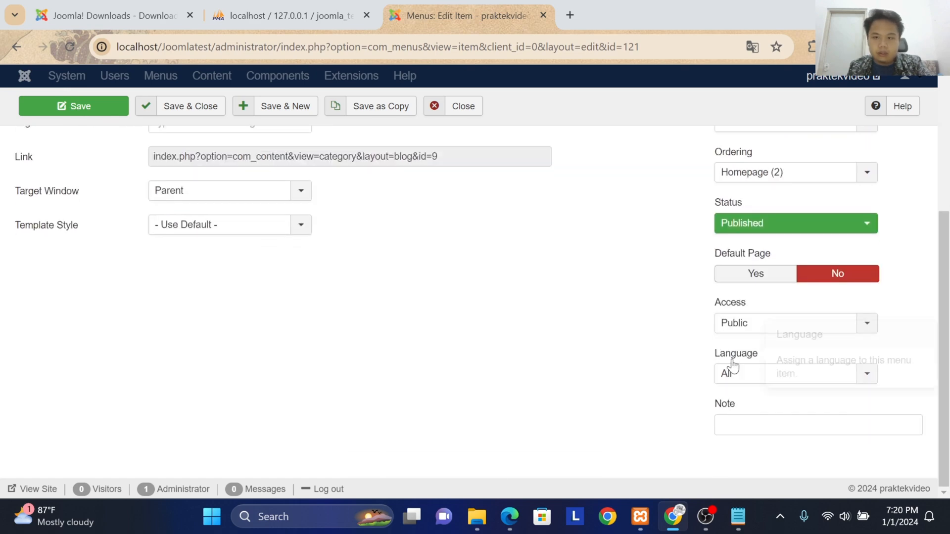
scroll(457, 328, up, 5)
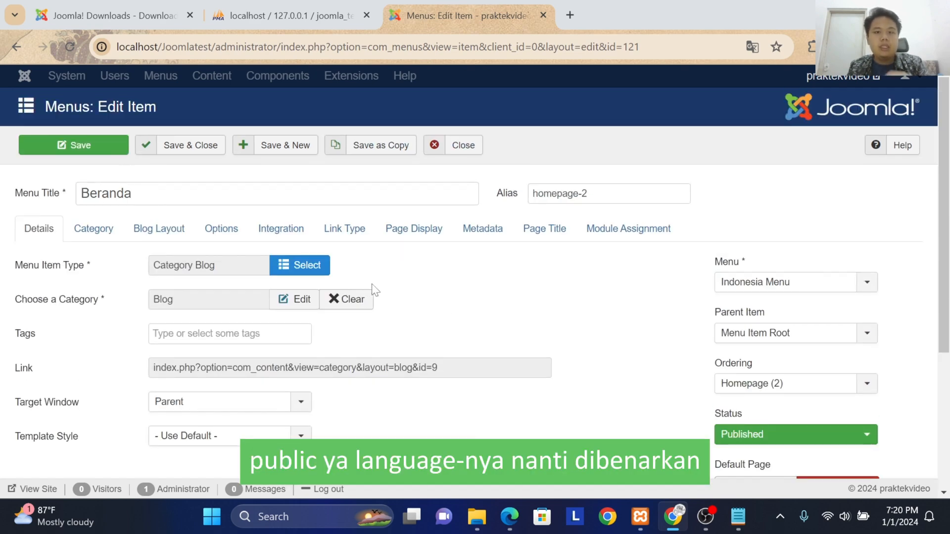
click(161, 142)
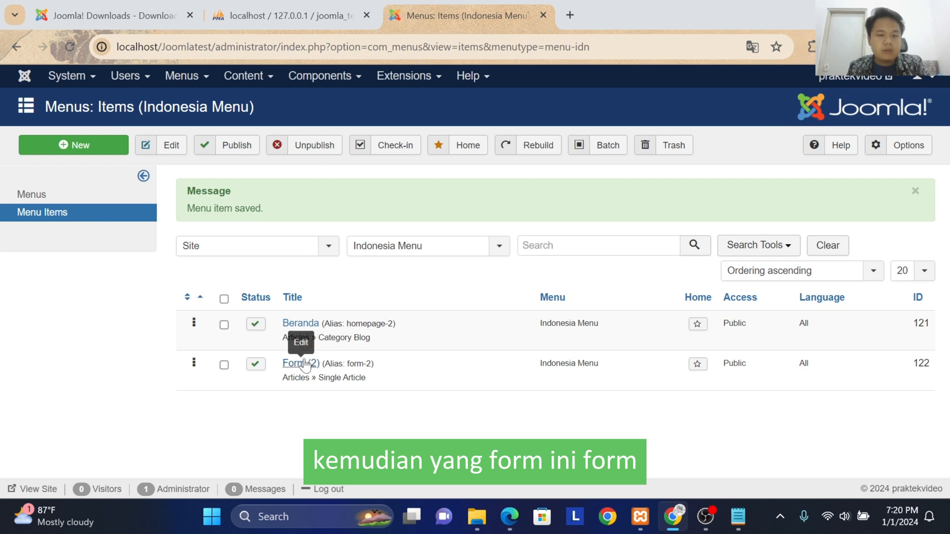
Step: Retitle the Indonesia Menu's Form (2) item as Form, and save and close it
click(299, 363)
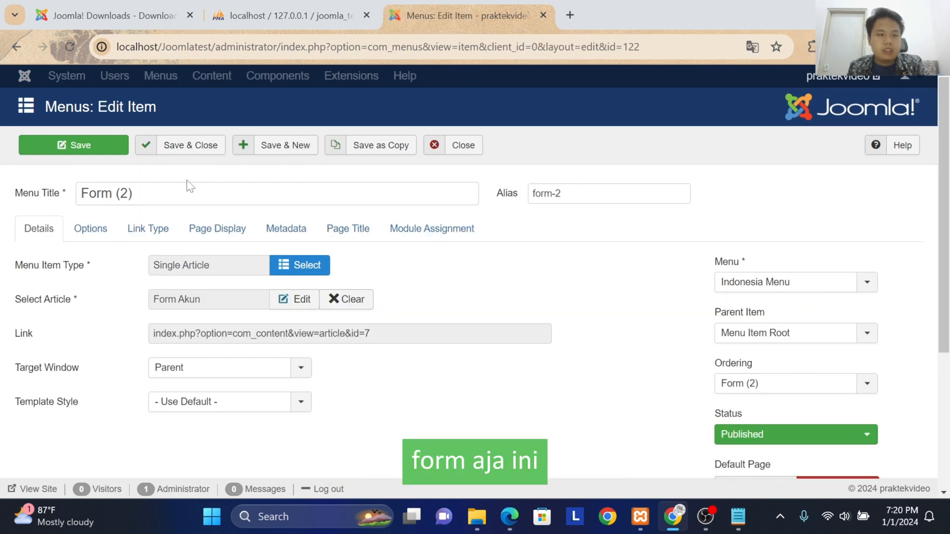
click(188, 187)
key(BackSpace)
key(BackSpace)
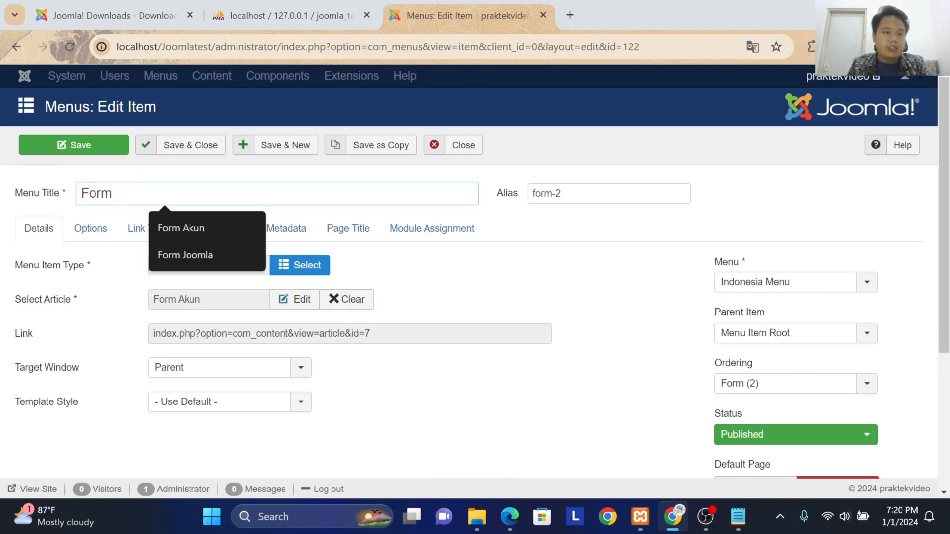
click(184, 149)
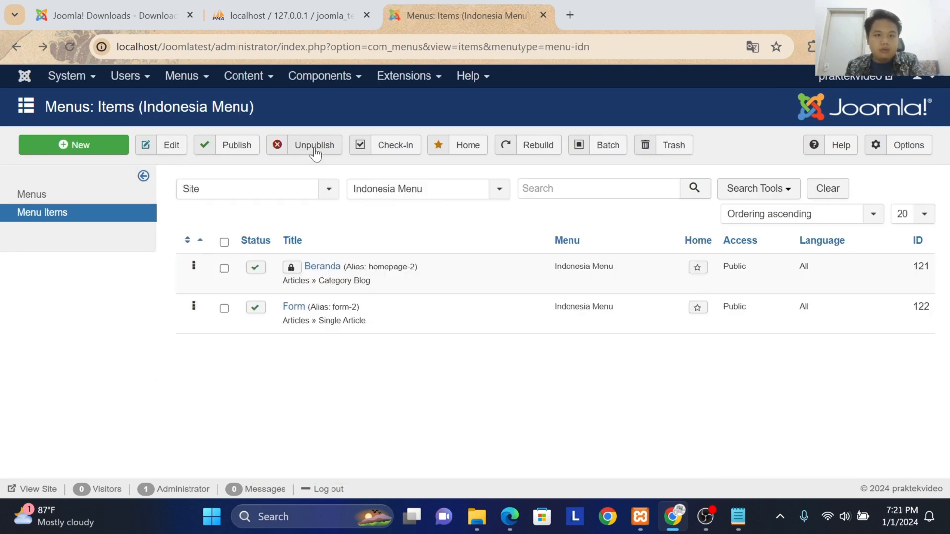
Step: Open the menu settings in the template options of the shaper_helixultimate - Default style
click(420, 79)
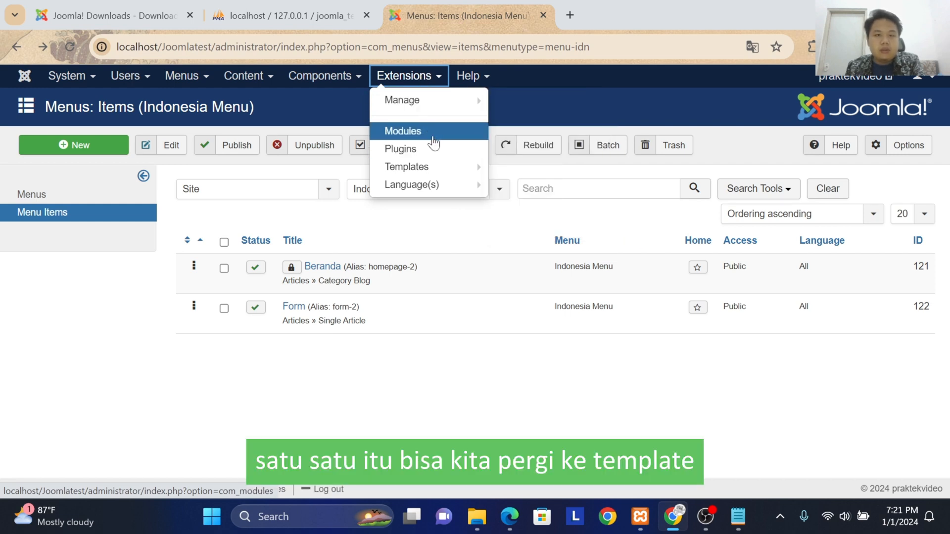
click(432, 171)
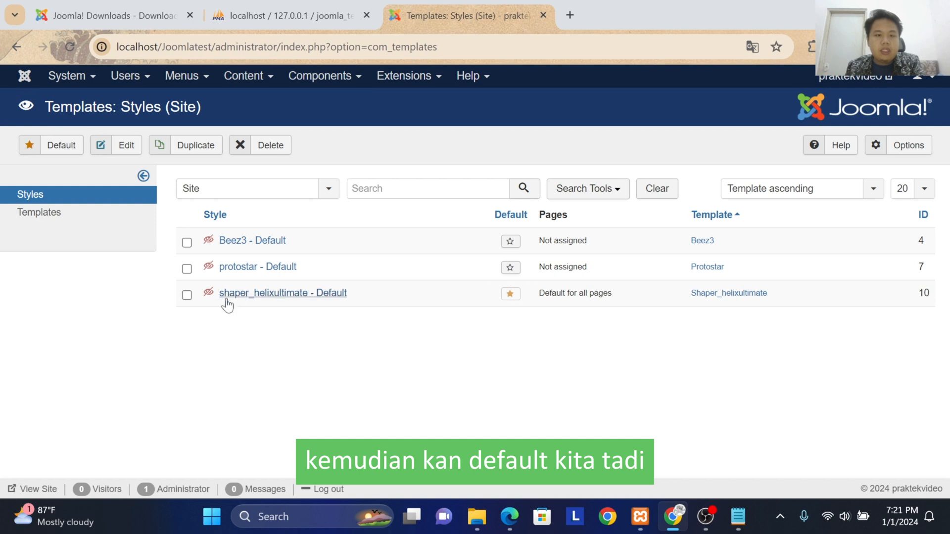
click(260, 295)
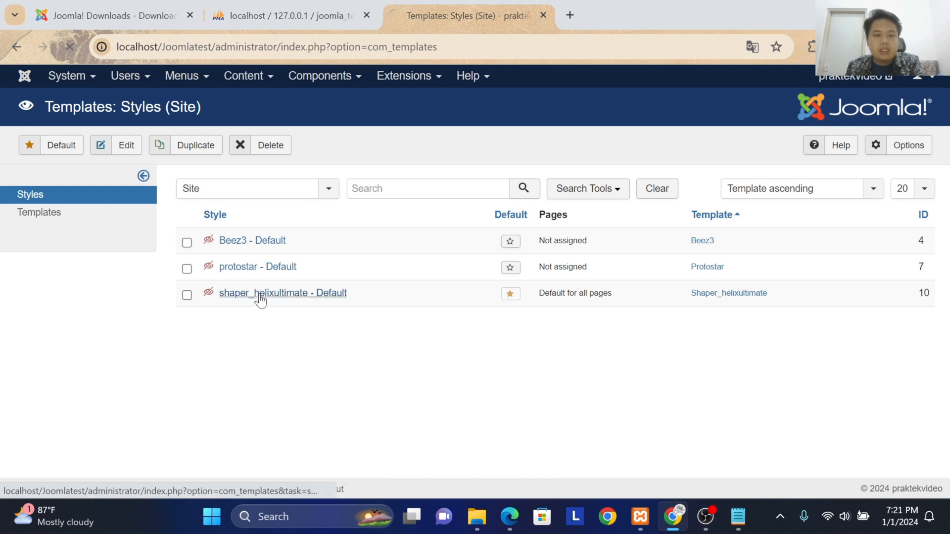
click(111, 383)
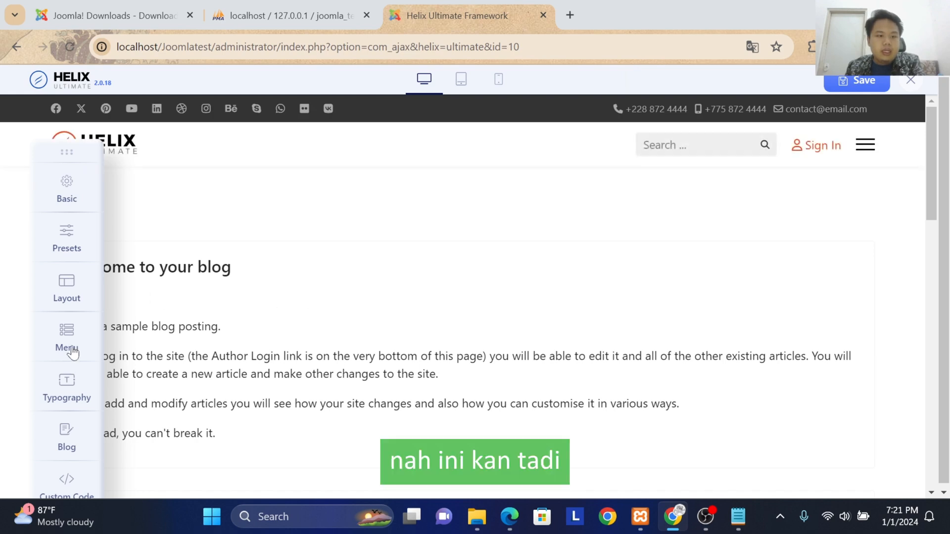
click(69, 338)
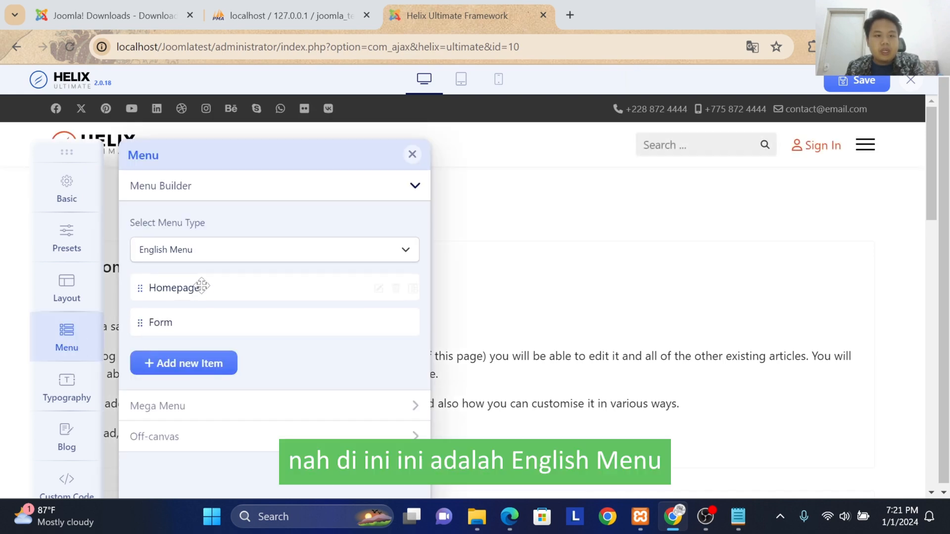
Step: Set the Menu Builder's menu type to Indonesia Menu and save the template changes
click(213, 254)
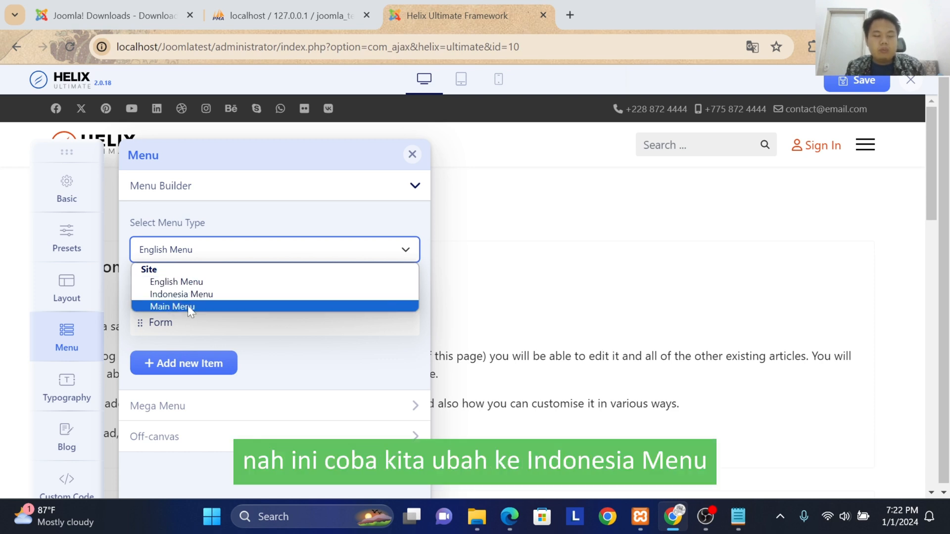
click(193, 293)
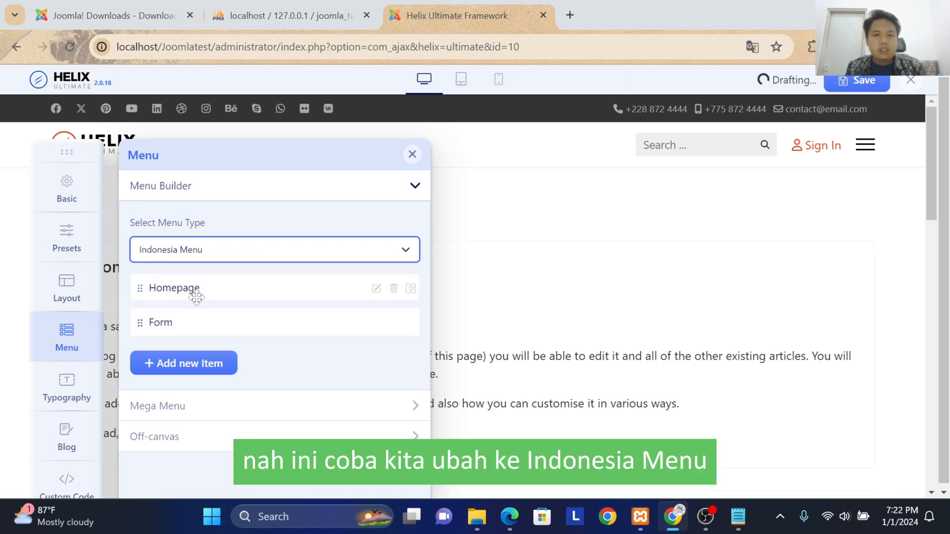
click(840, 83)
Step: Close the Helix Ultimate settings and open the site's front end to check its header menu
click(307, 12)
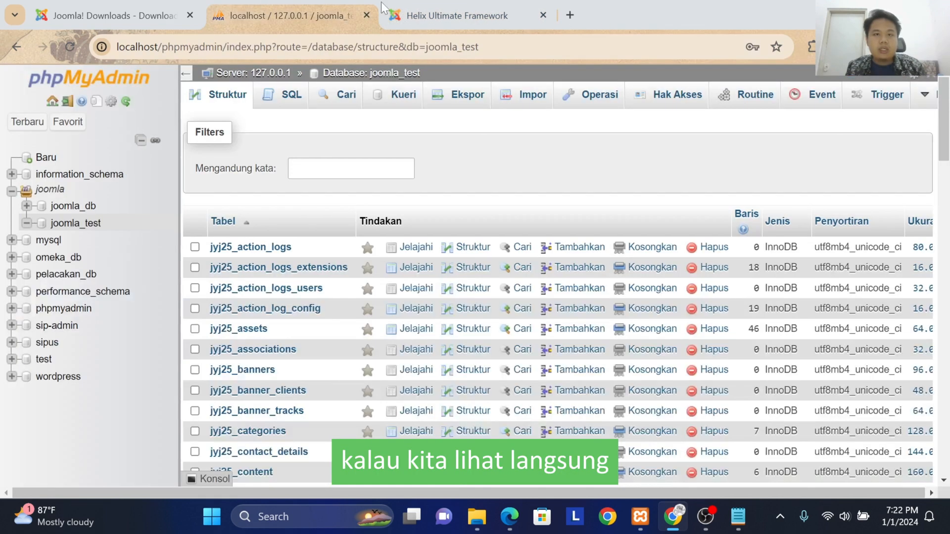
click(435, 12)
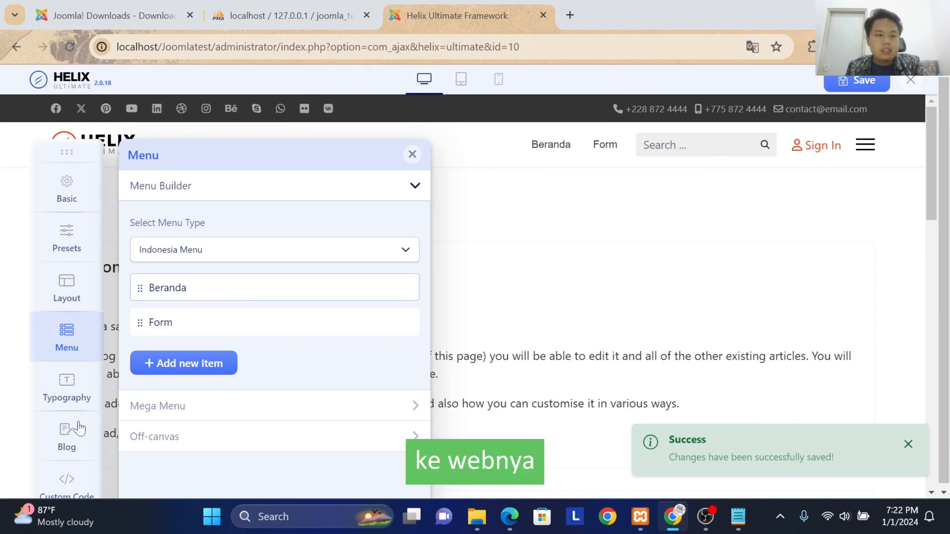
click(911, 81)
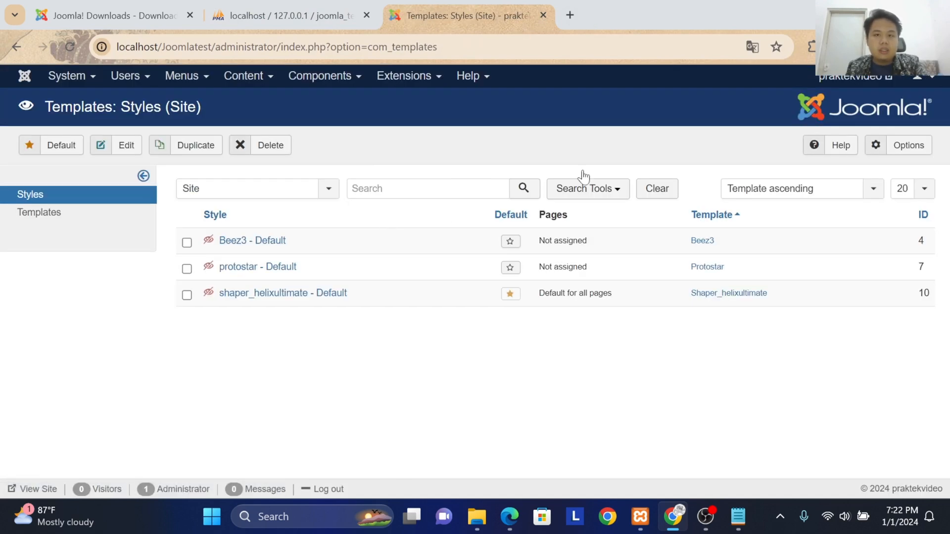
click(872, 80)
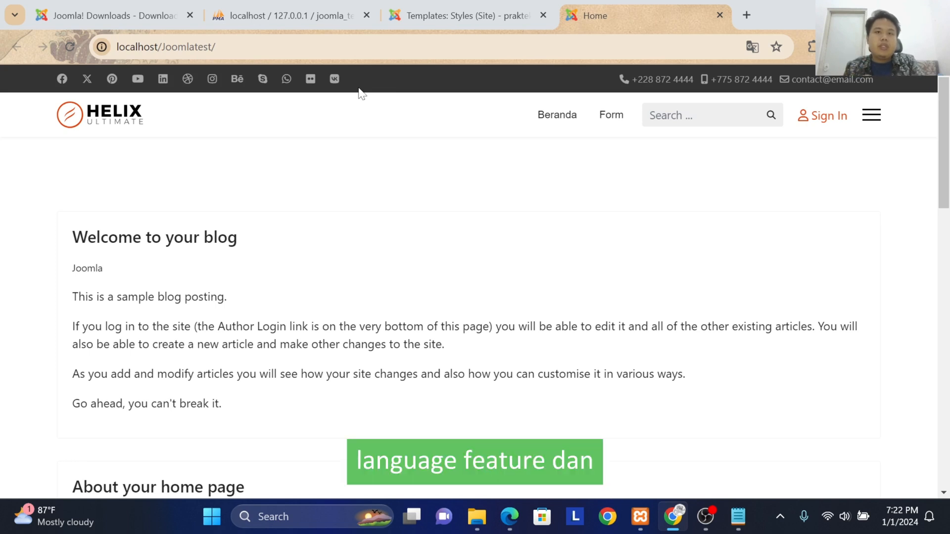
Step: In the shaper_helixultimate - Default template options, set the Menu Builder's menu type to English Menu and save the template changes
click(449, 16)
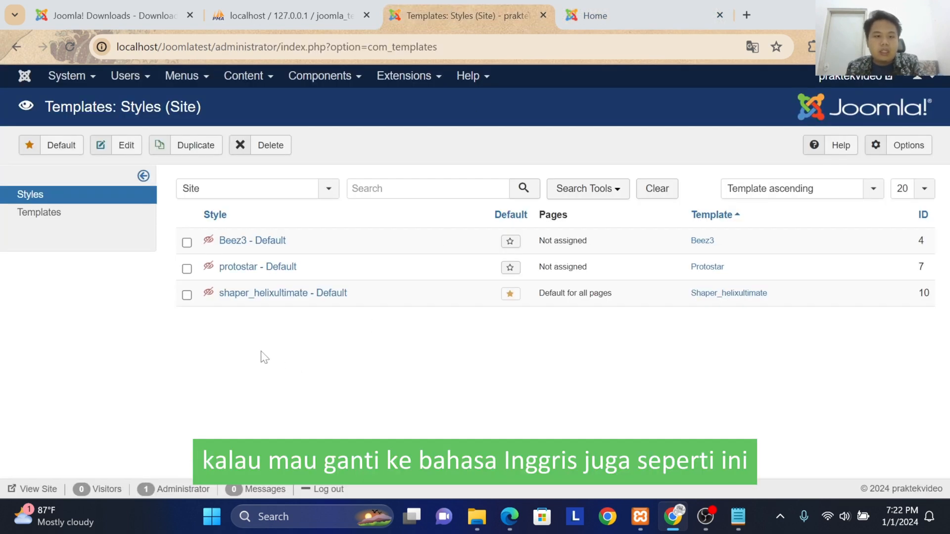
click(257, 294)
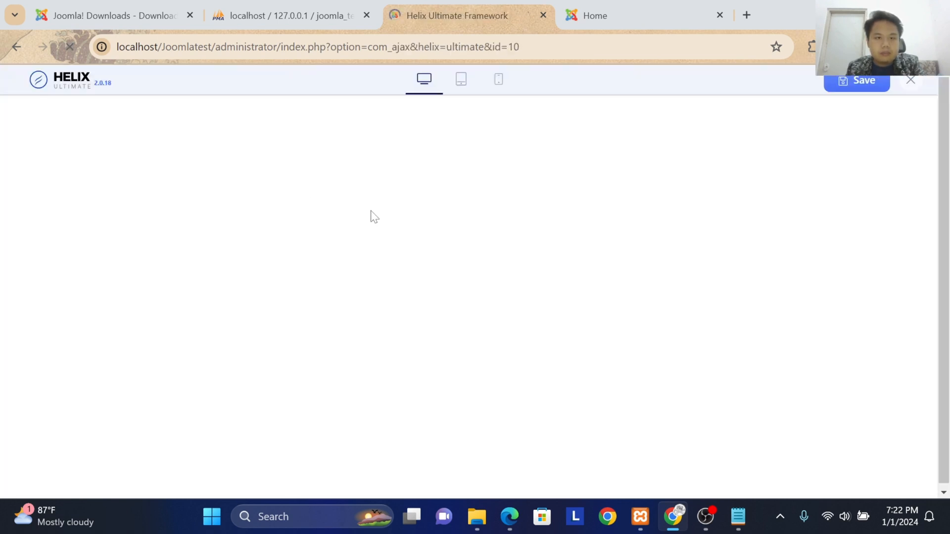
click(79, 344)
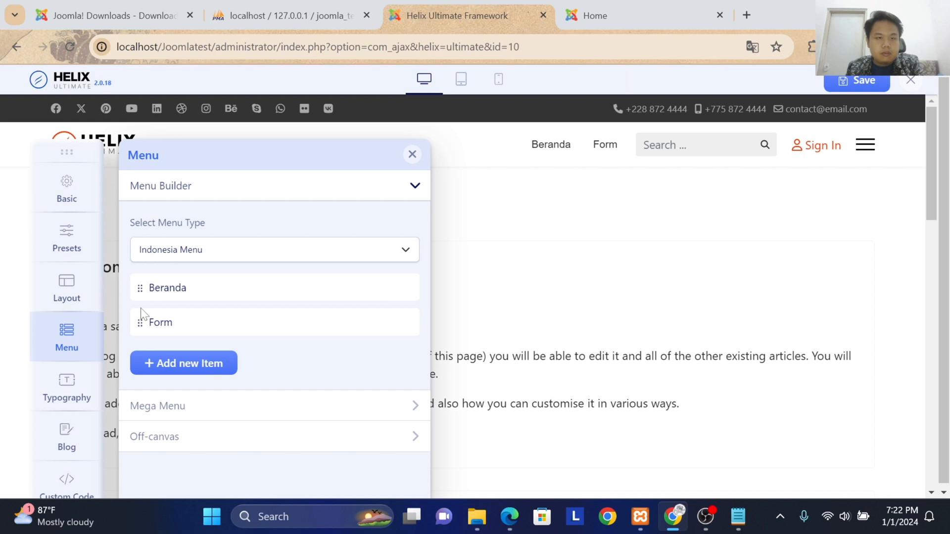
click(282, 258)
click(240, 282)
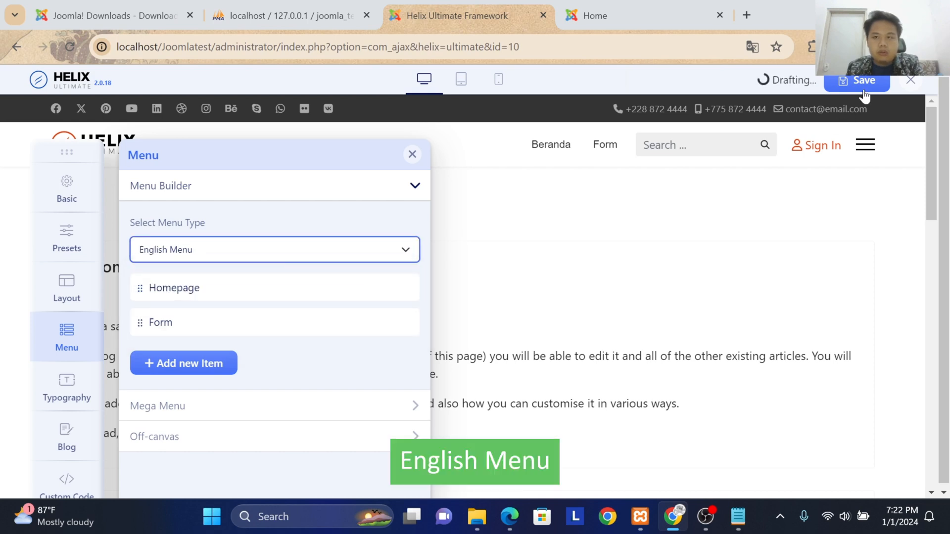
Step: Reload the site's front end to check the header menu, and return to the Helix Ultimate settings
click(619, 23)
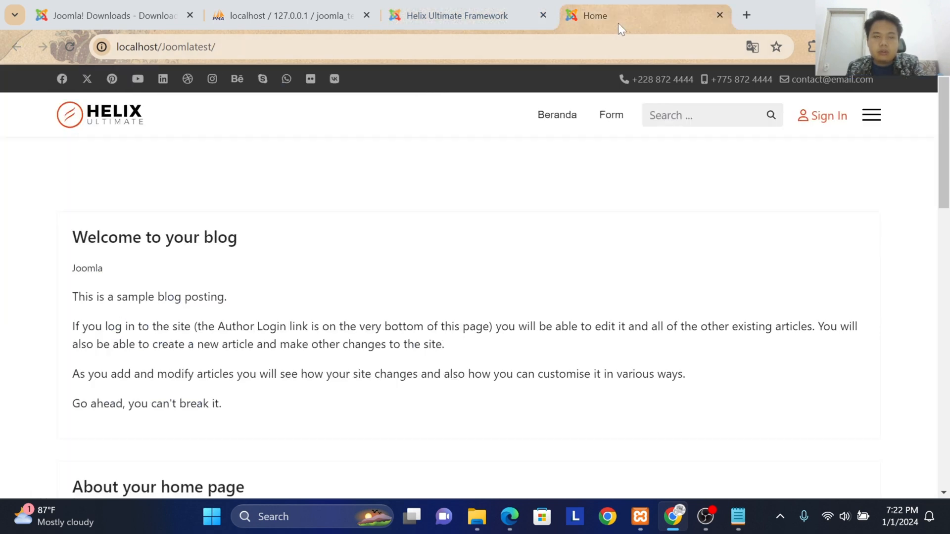
click(62, 55)
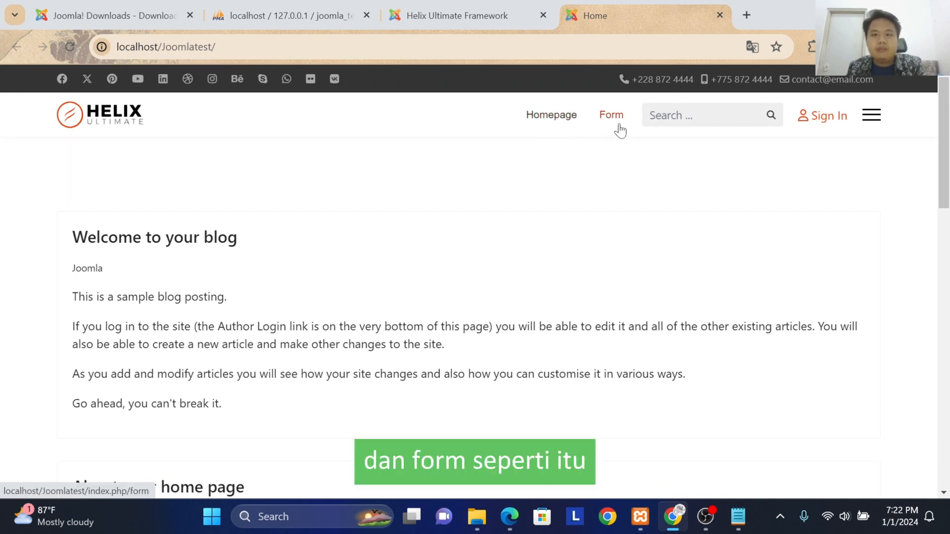
click(444, 2)
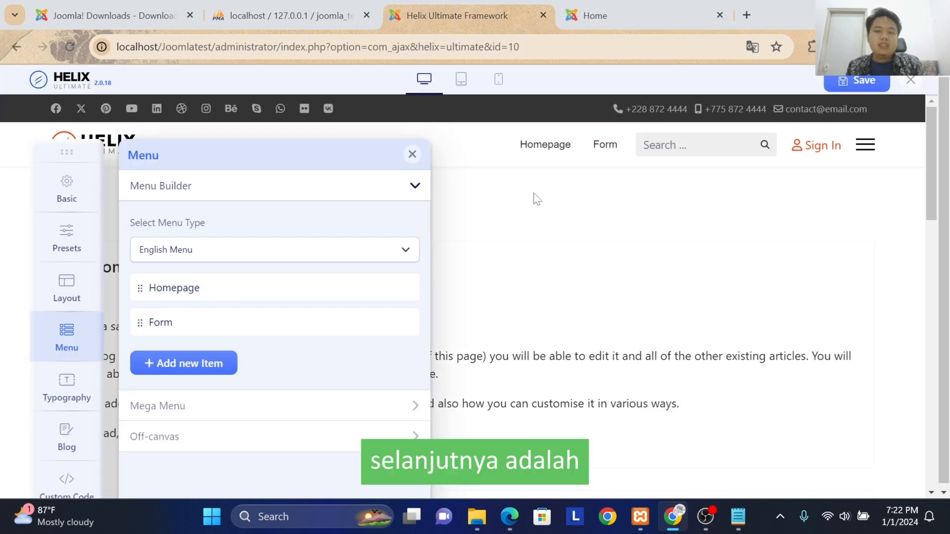
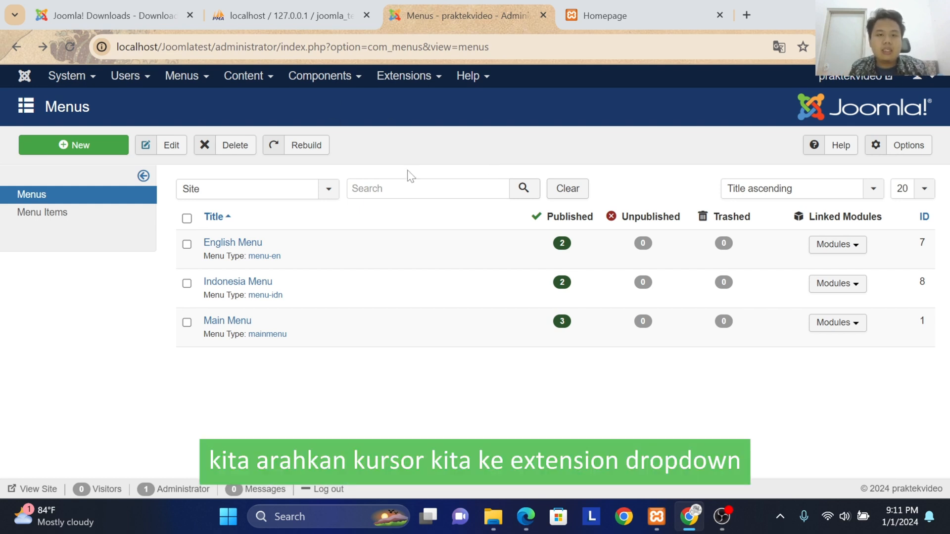
Step: Search the installable languages for "indonesia" and install the Indonesian, Bahasa Indonesia language pack
click(402, 81)
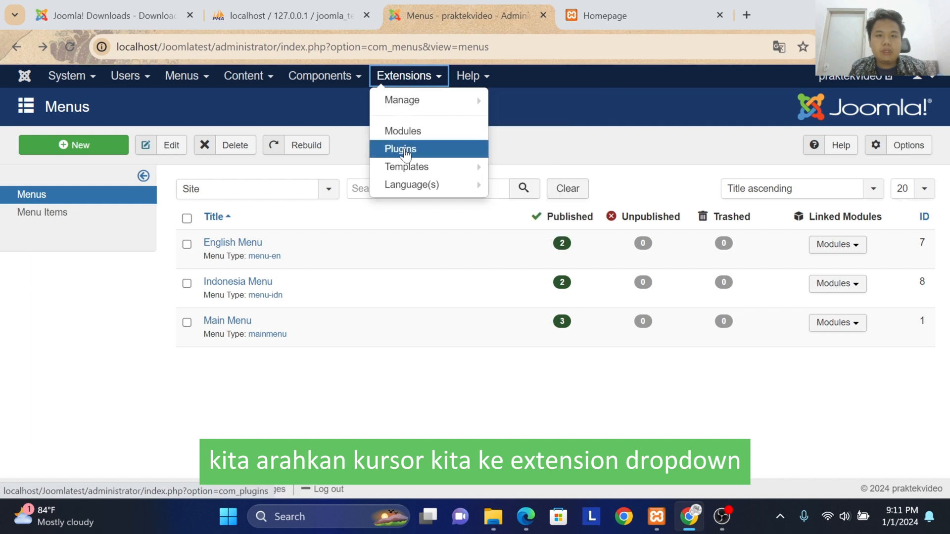
mouse_move(416, 185)
click(517, 183)
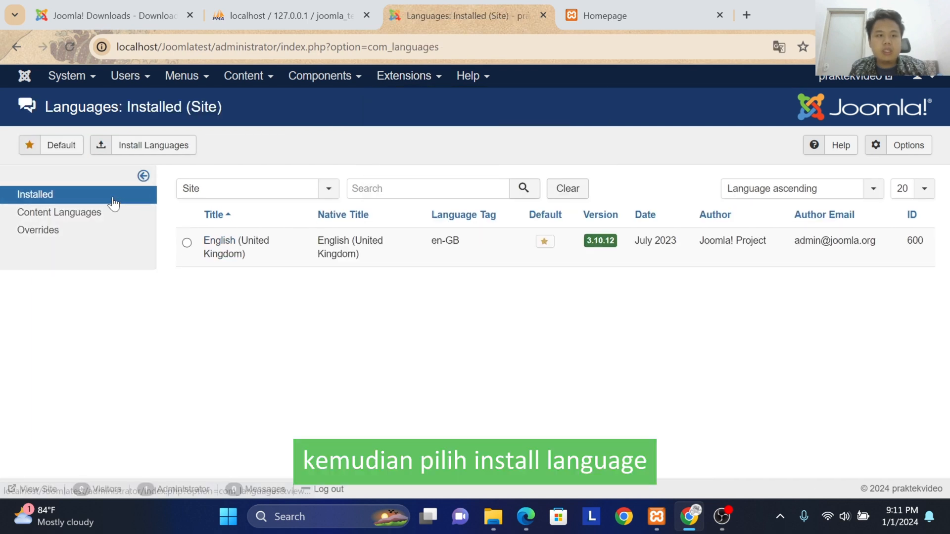
click(154, 150)
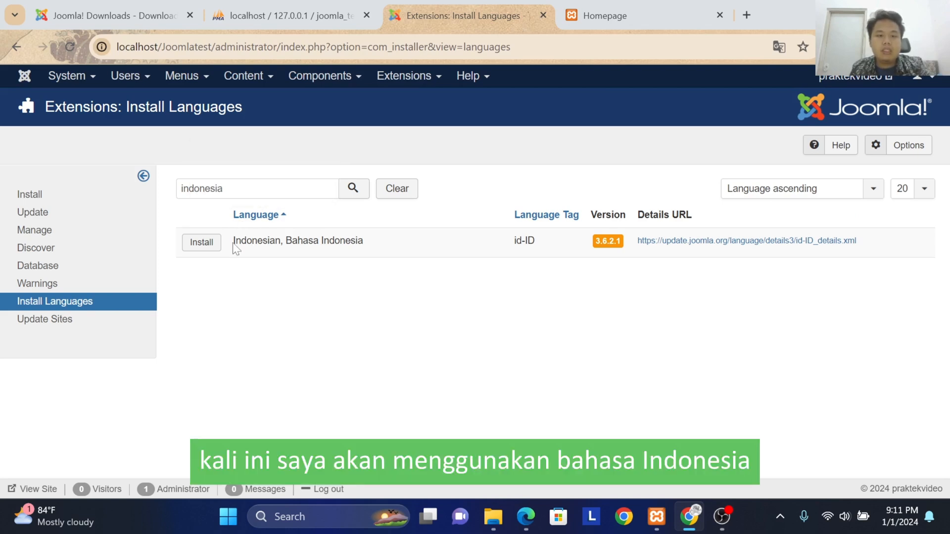
drag(277, 253, 281, 251)
click(213, 242)
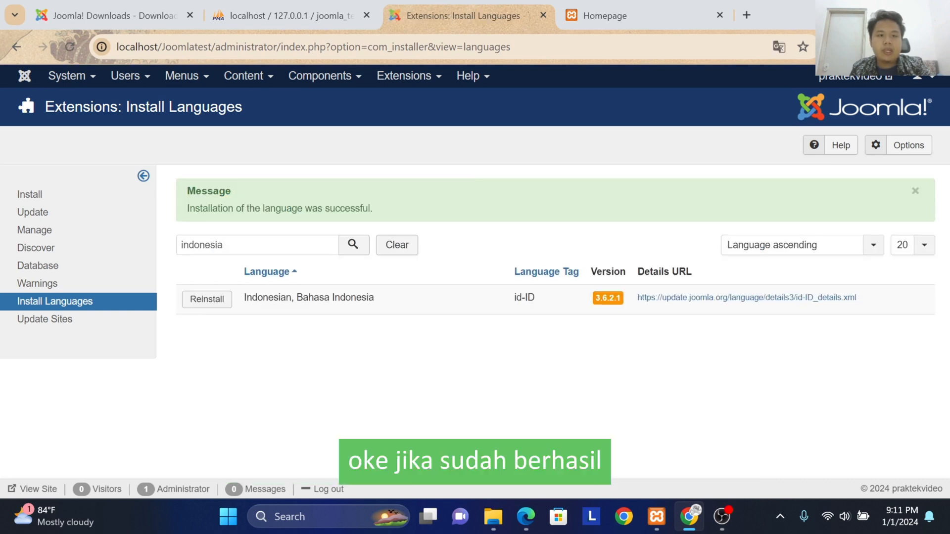
drag(187, 208, 368, 209)
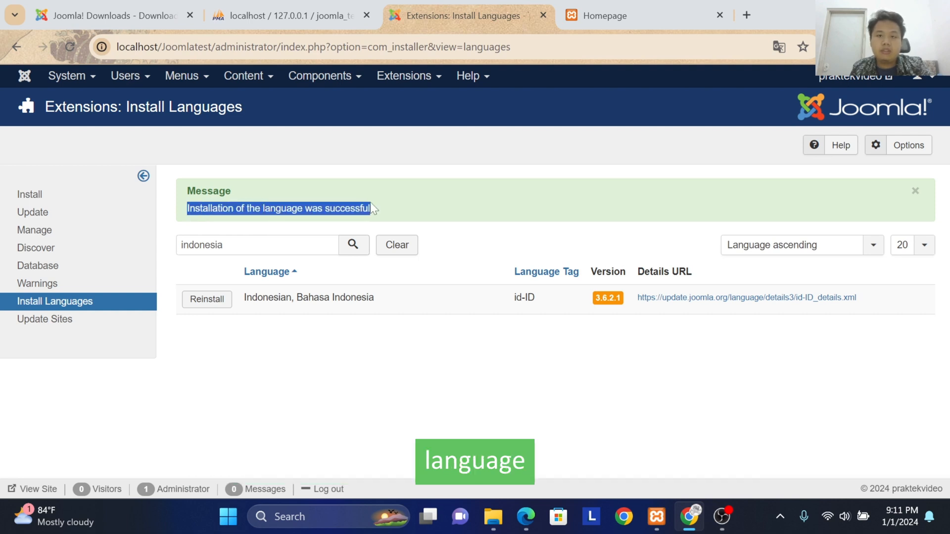
Step: Clear the content languages filter to publish Bahasa Indonesia, and set it as the default among the installed site languages
click(419, 77)
click(418, 188)
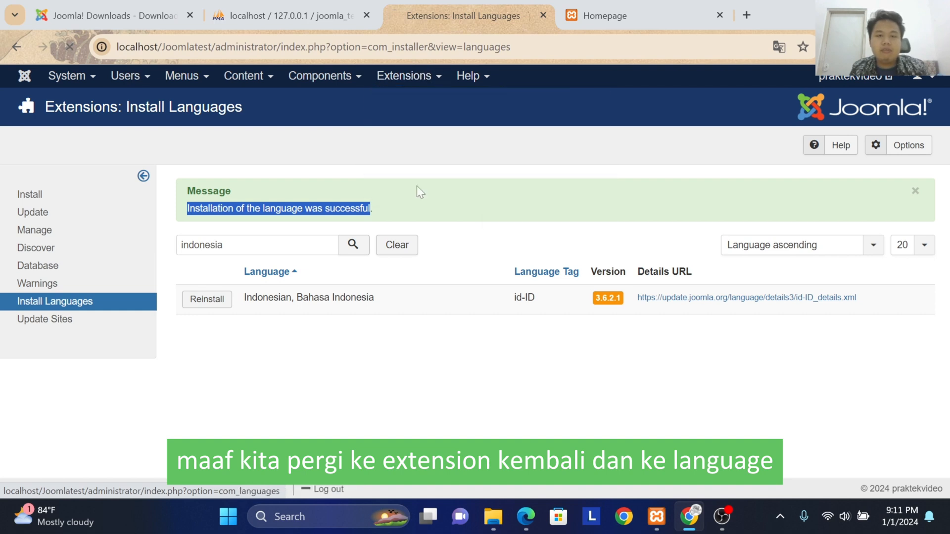
click(116, 220)
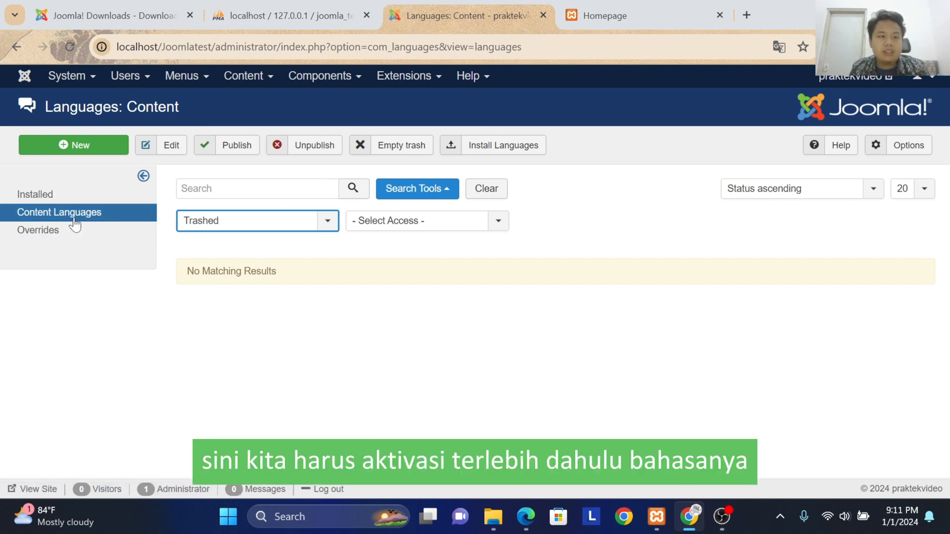
click(487, 190)
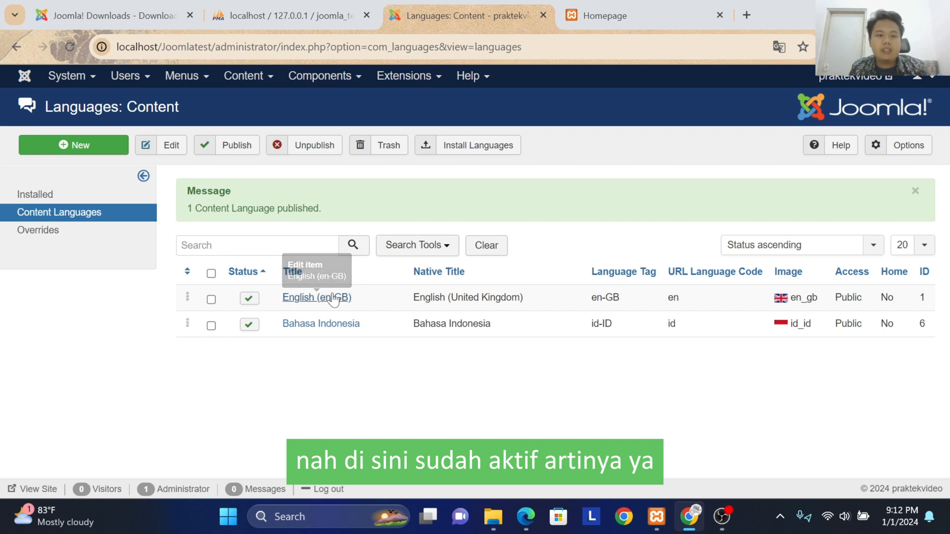
click(66, 197)
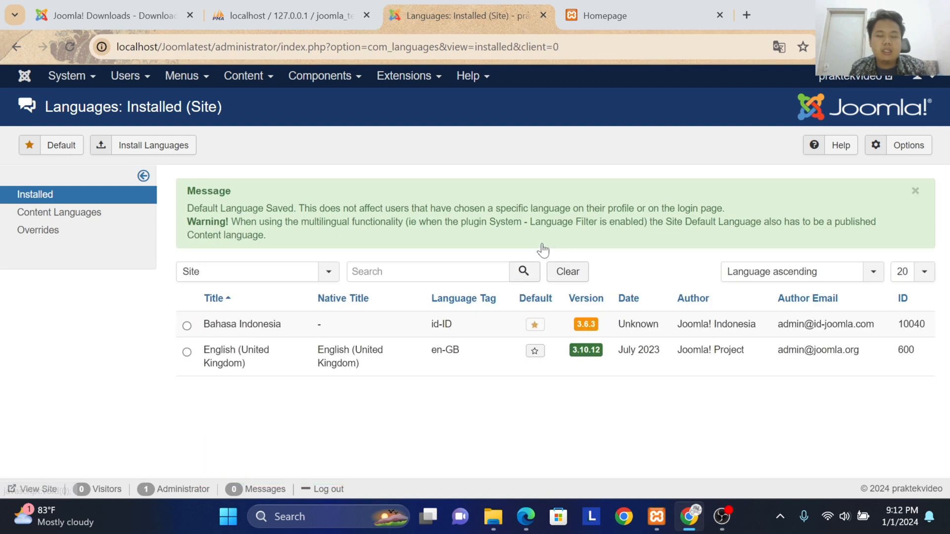
Step: In the English Menu, set the Homepage item's language to English (en-GB), then save and close it
click(179, 78)
click(177, 102)
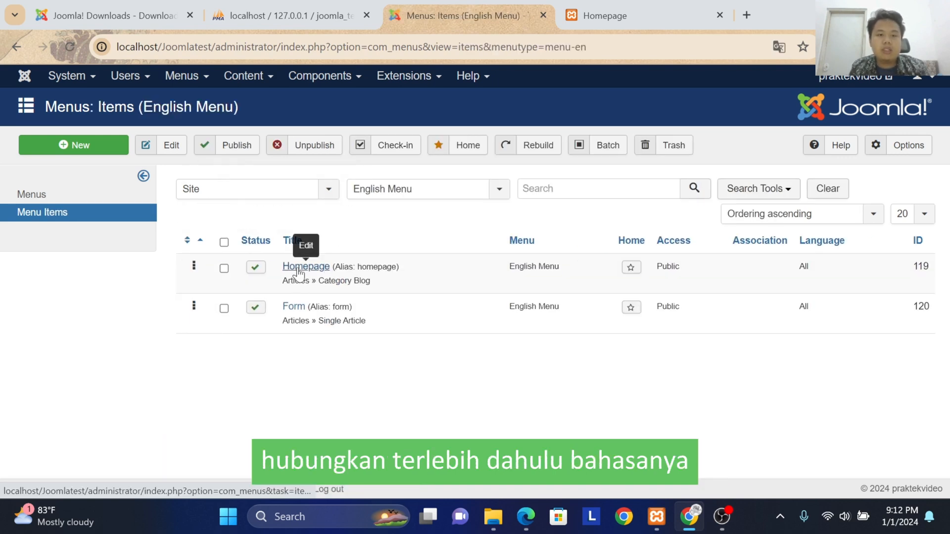
click(298, 267)
scroll(721, 340, down, 4)
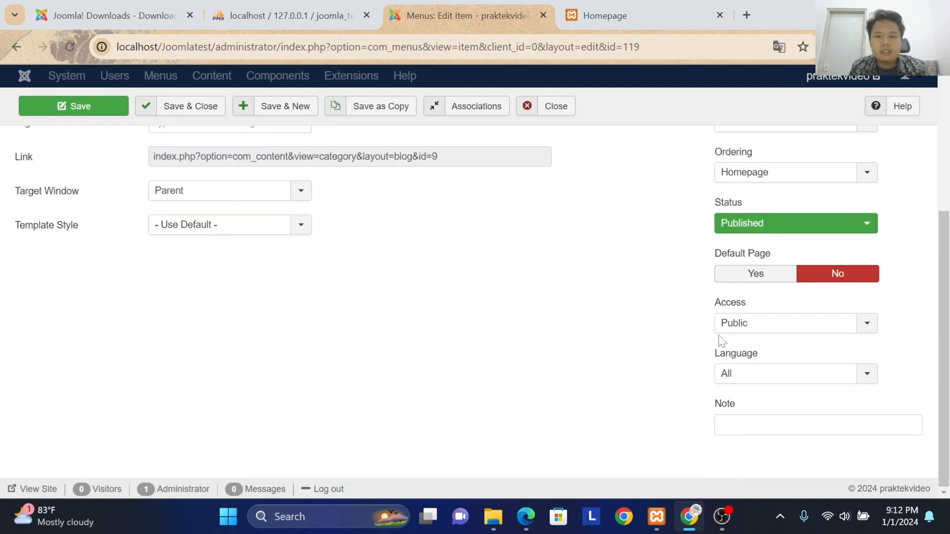
click(759, 373)
scroll(345, 294, up, 4)
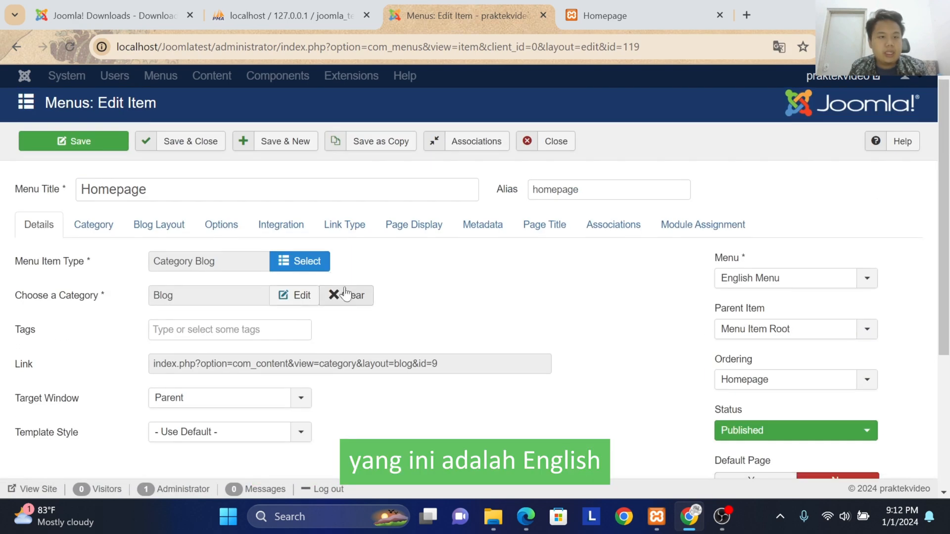
scroll(345, 293, down, 4)
click(792, 373)
click(757, 428)
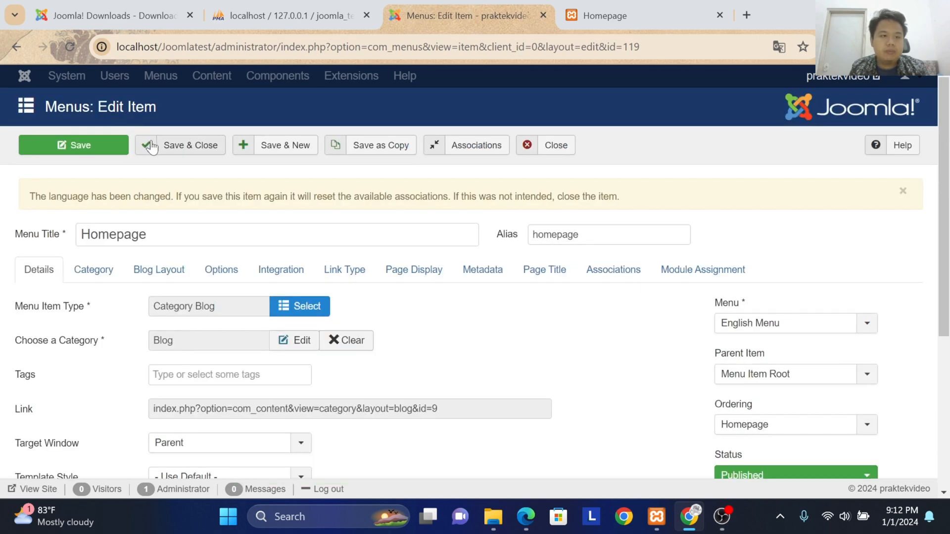
click(151, 145)
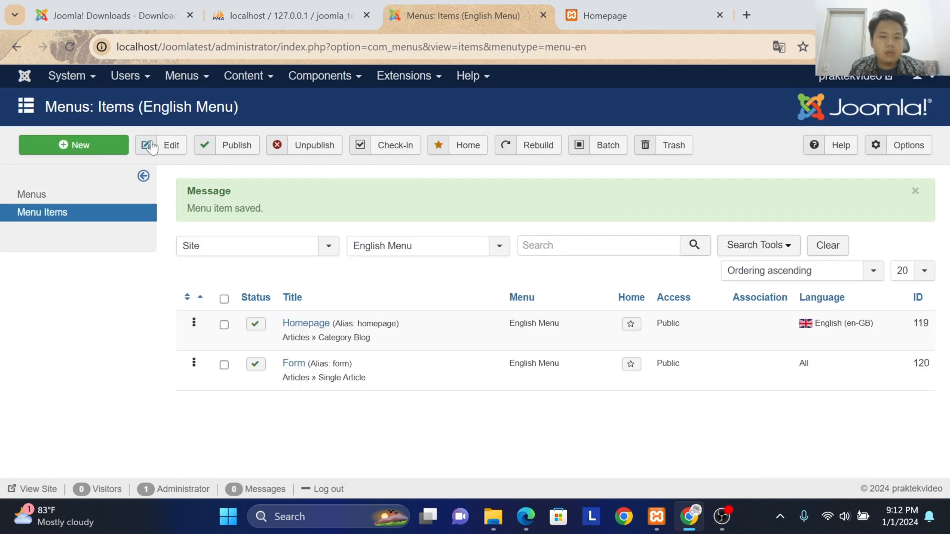
Step: Save the English Menu's Form item with language English (en-GB), and make Homepage the default page for that language
click(293, 364)
scroll(648, 354, down, 4)
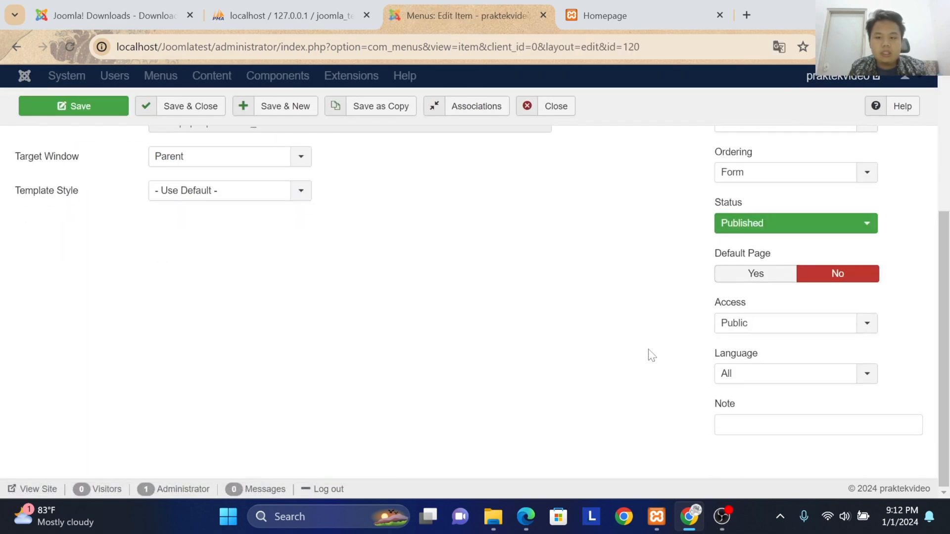
click(742, 375)
click(740, 428)
click(188, 106)
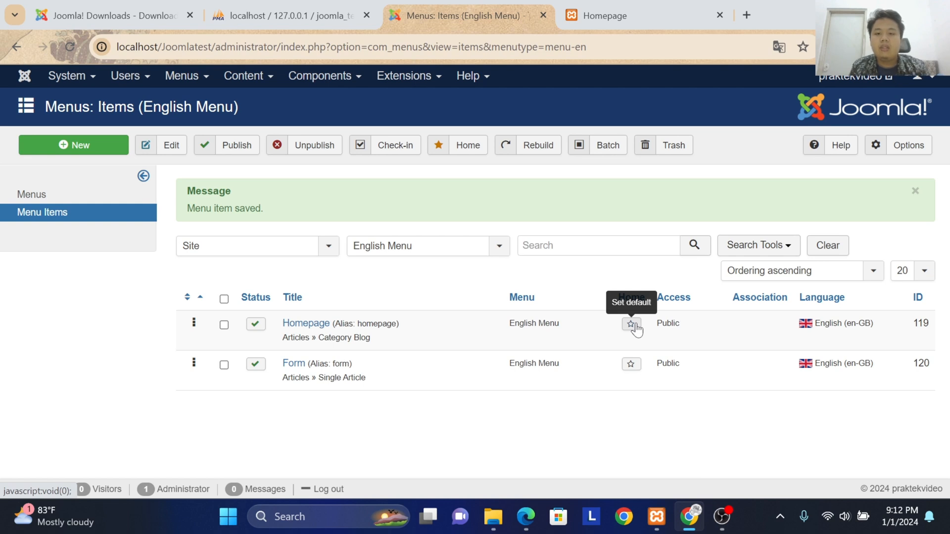
click(634, 326)
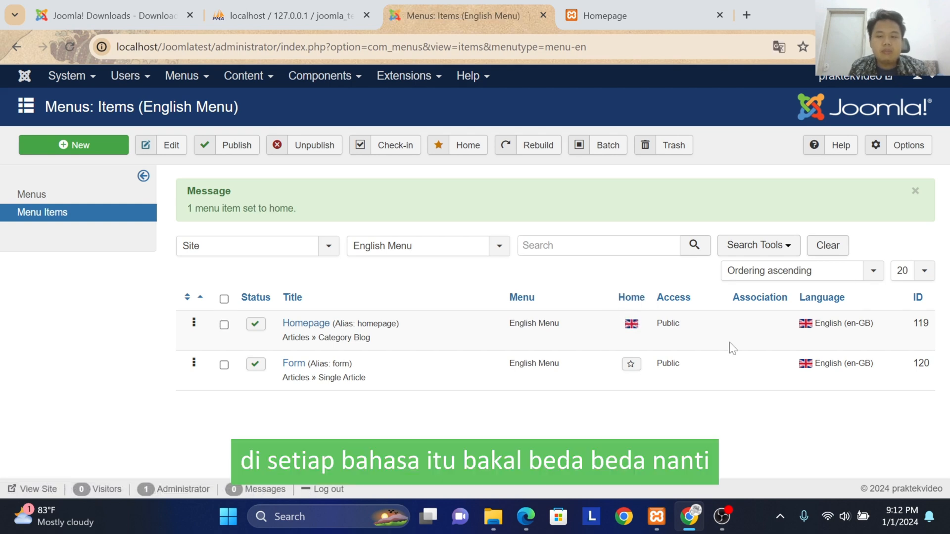
Step: Switch to the Indonesia Menu items and set the Beranda item's language to Bahasa Indonesia, saving and closing it
click(366, 248)
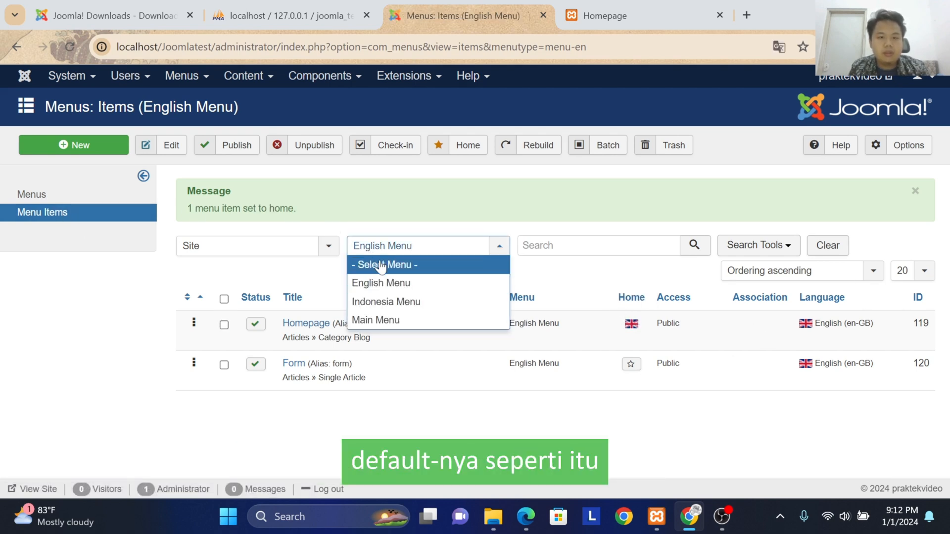
click(385, 302)
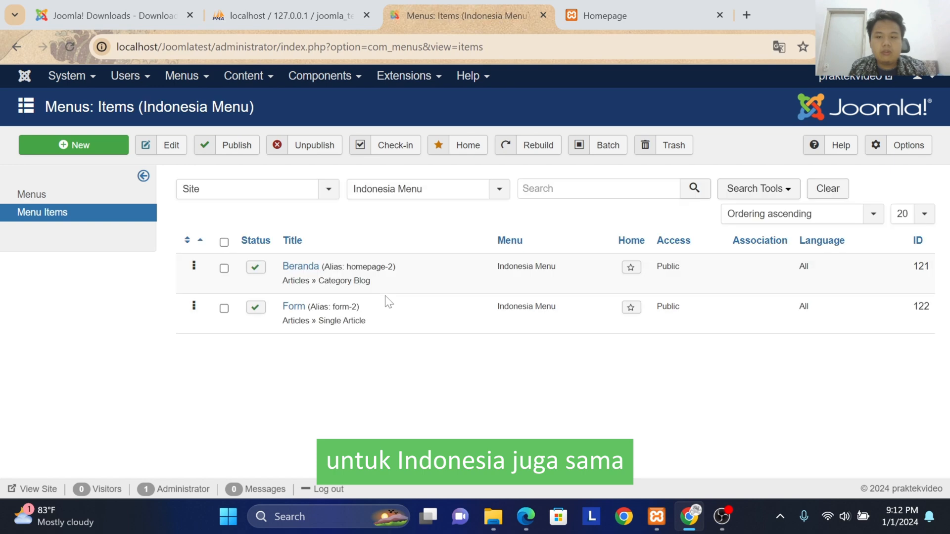
click(295, 267)
scroll(682, 322, down, 4)
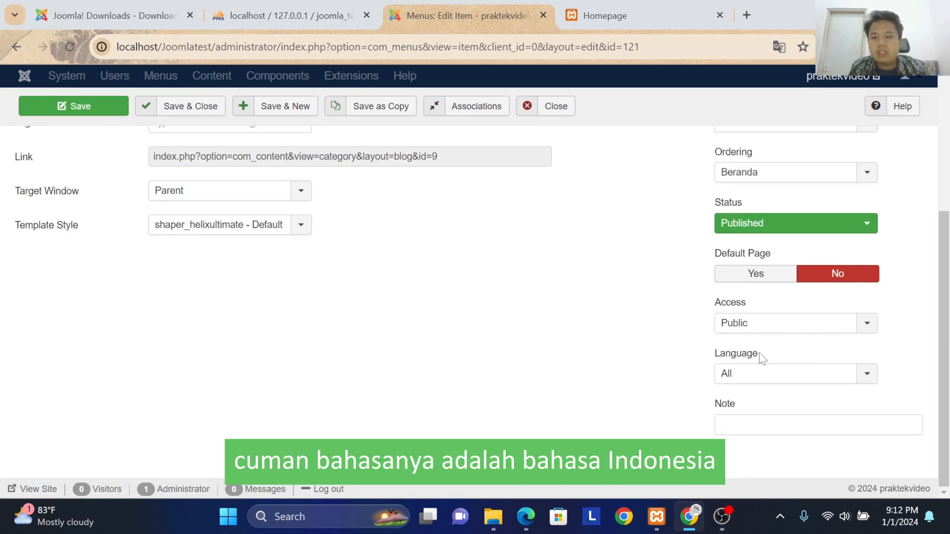
click(757, 372)
click(747, 411)
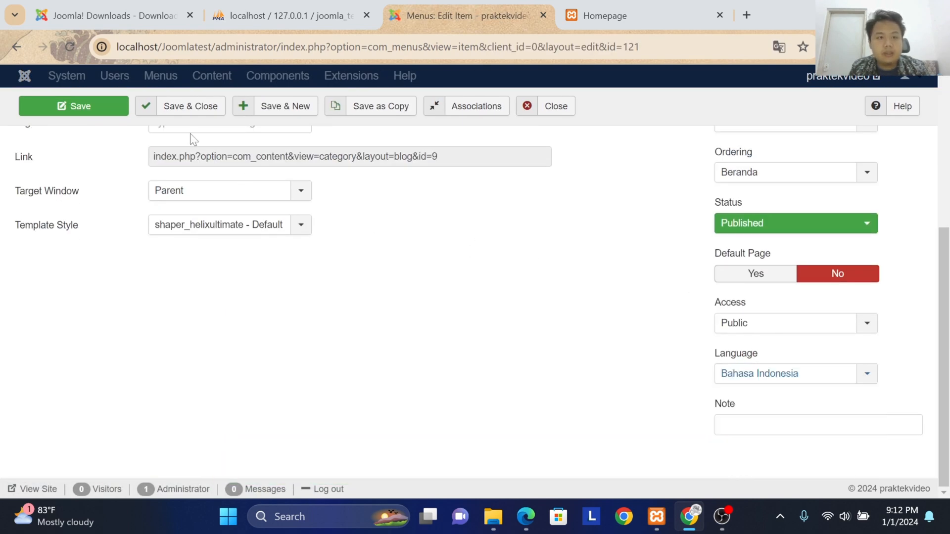
click(153, 107)
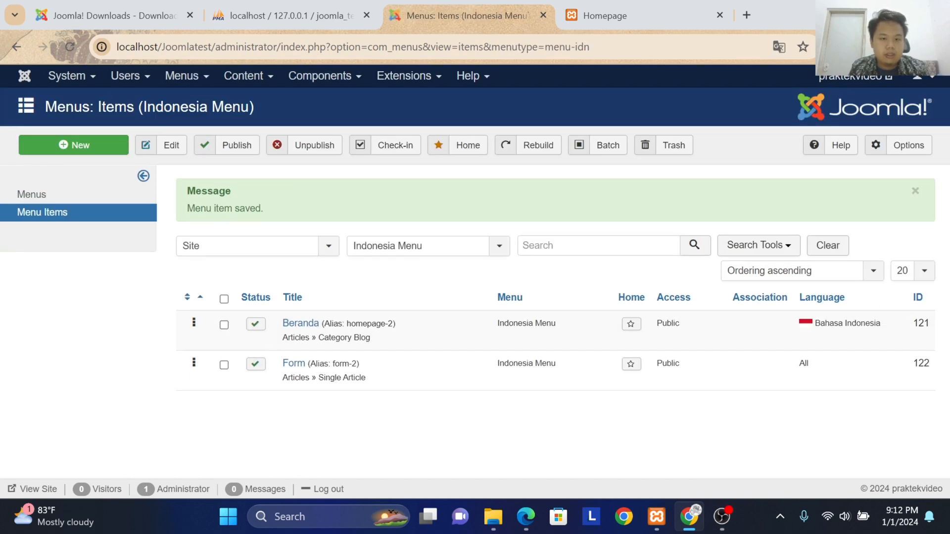
Step: Set the Indonesia Menu's Form item to the language Bahasa Indonesia, then save and close it
click(294, 363)
scroll(742, 386, down, 6)
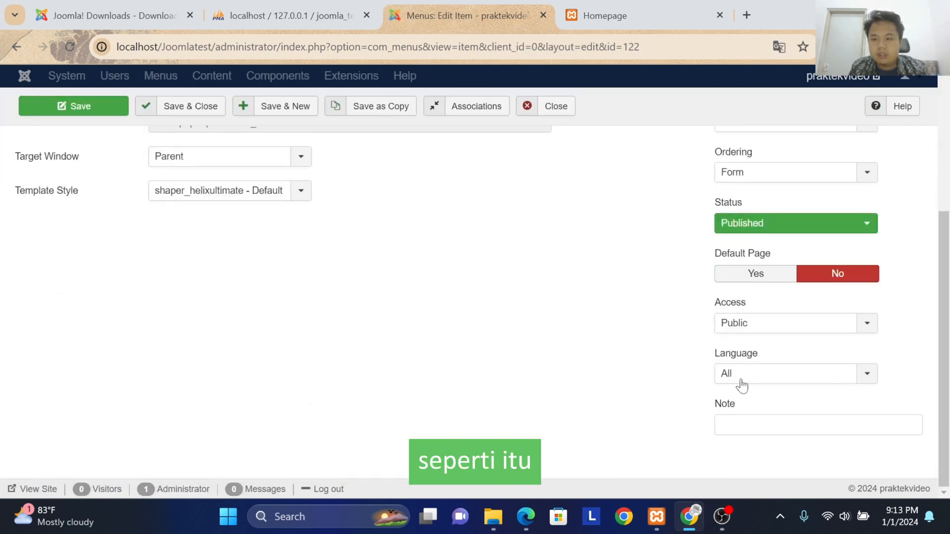
click(769, 372)
click(767, 410)
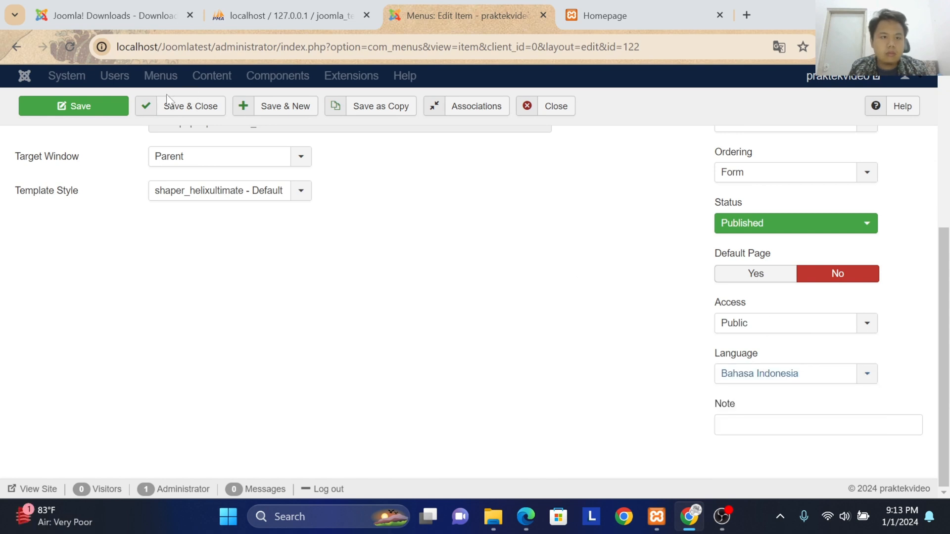
click(156, 109)
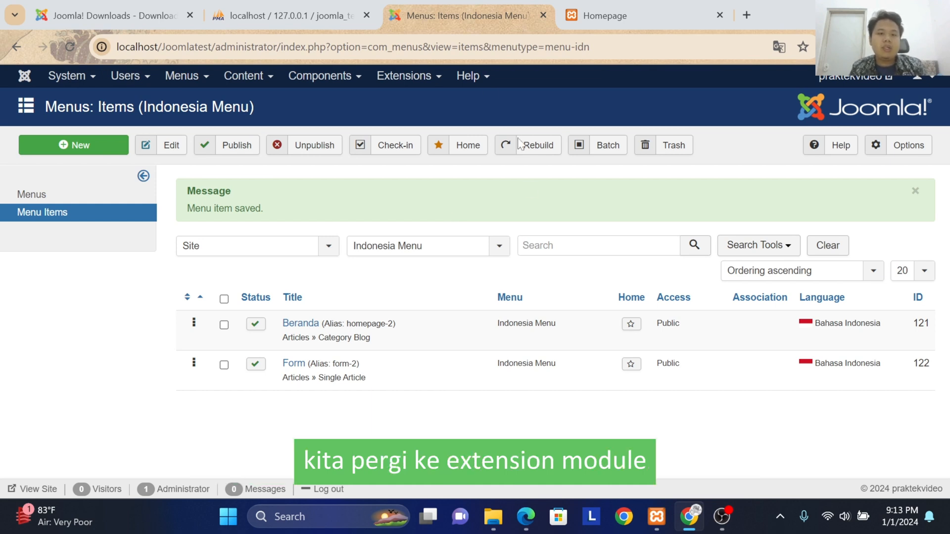
Step: Go to the site modules, clear the list filters, and start a new Language Switcher module
click(406, 77)
click(402, 131)
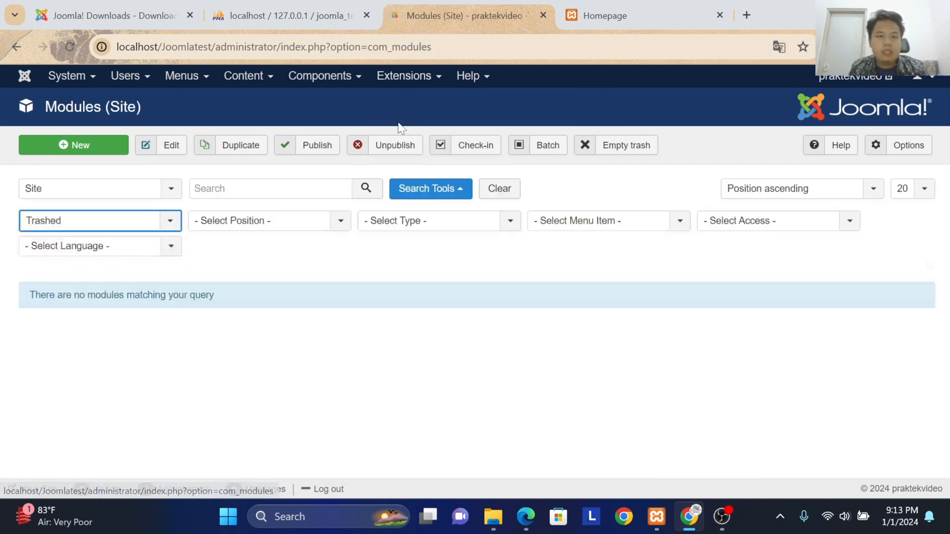
click(499, 188)
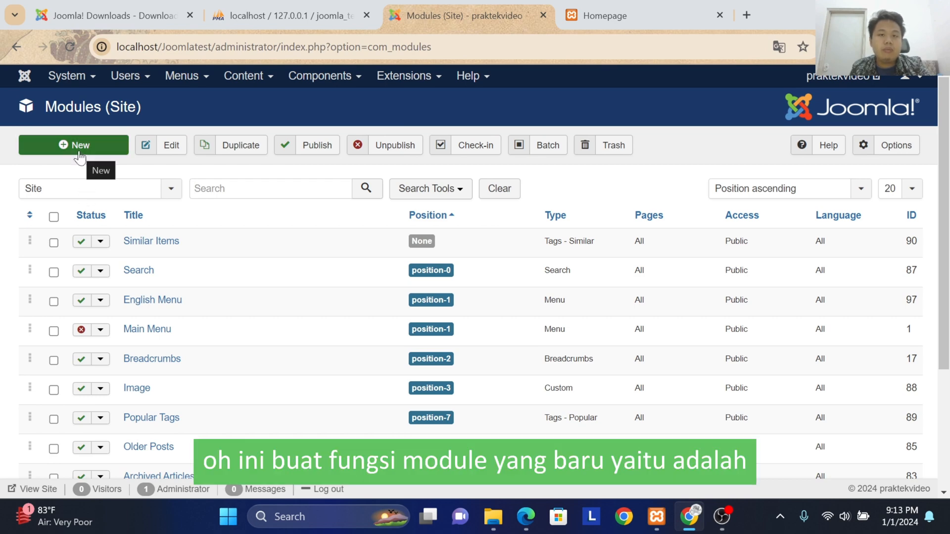
click(79, 158)
scroll(50, 316, down, 6)
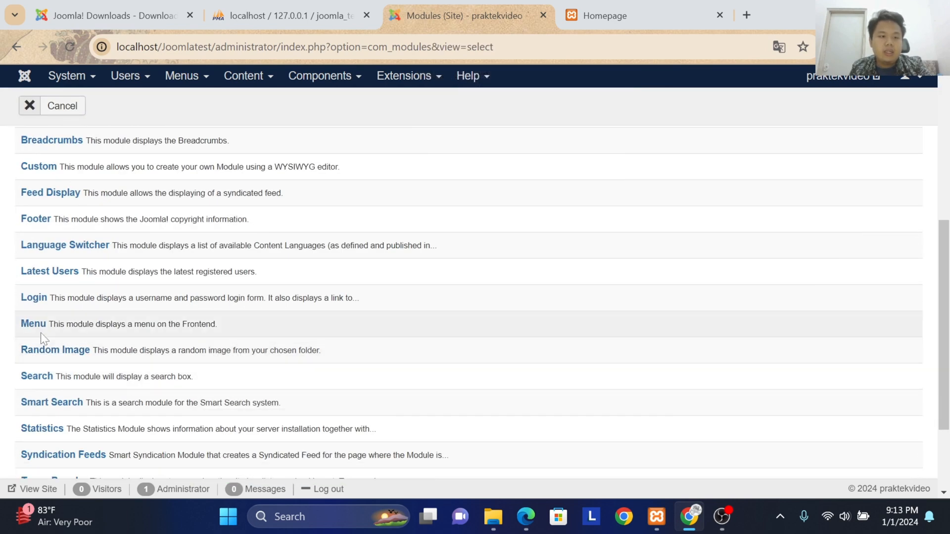
click(81, 246)
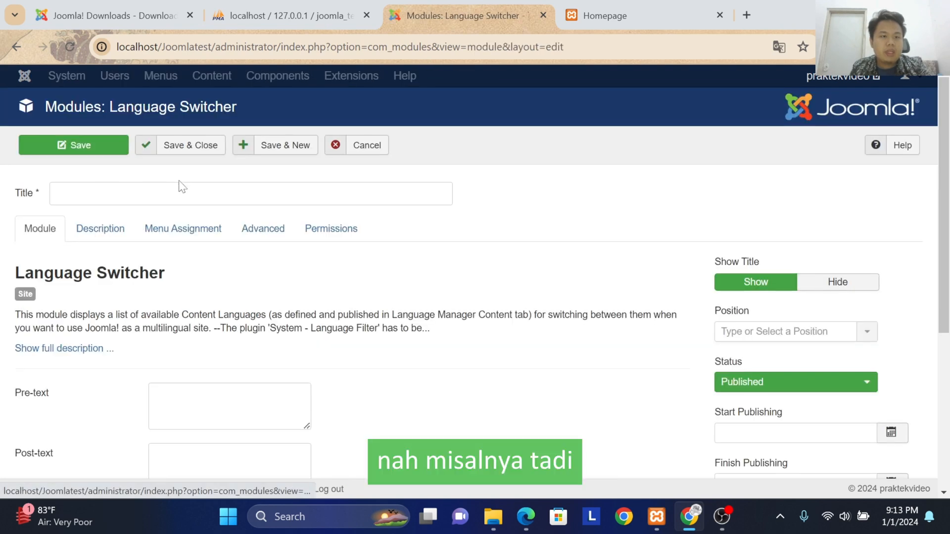
Step: Title the new Language Switcher module "Pengubah Bahasa"
click(182, 186)
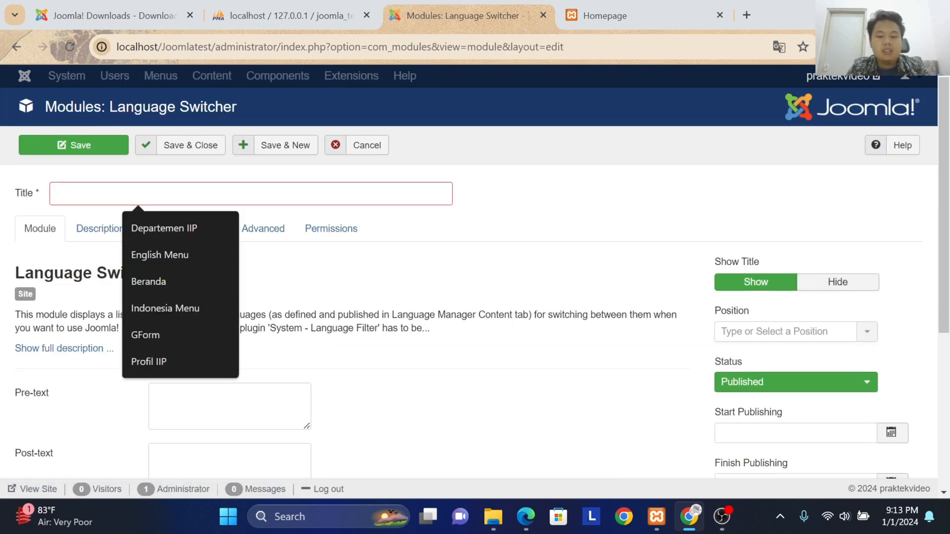
text(Penguba)
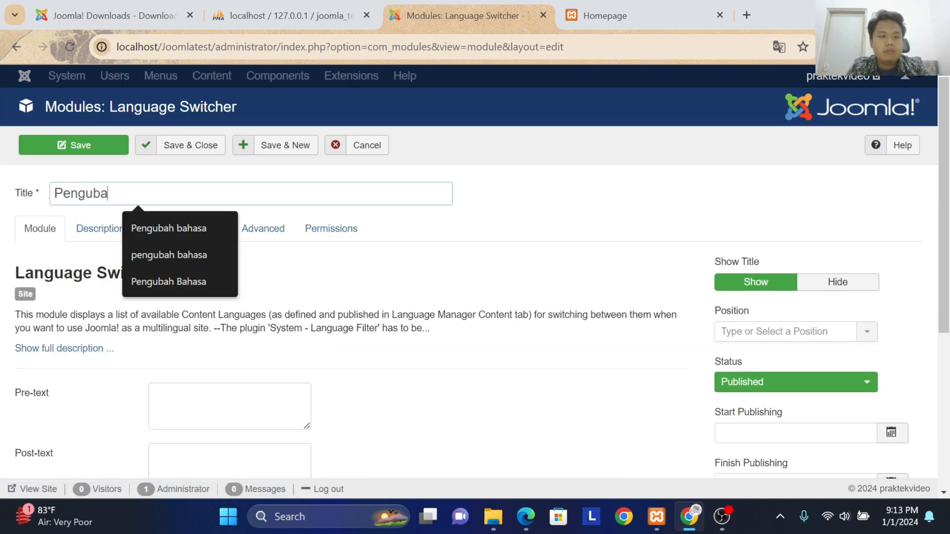
text(h Bahasa)
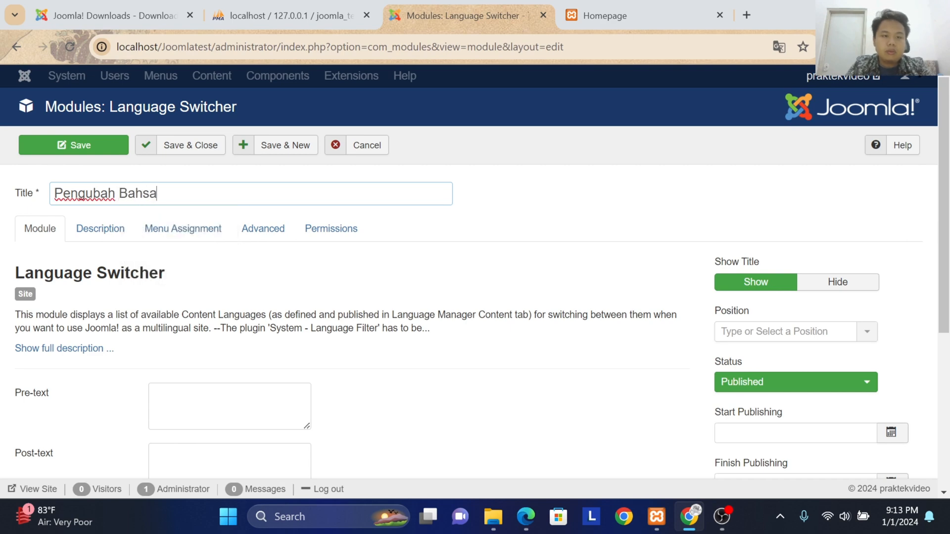
click(468, 223)
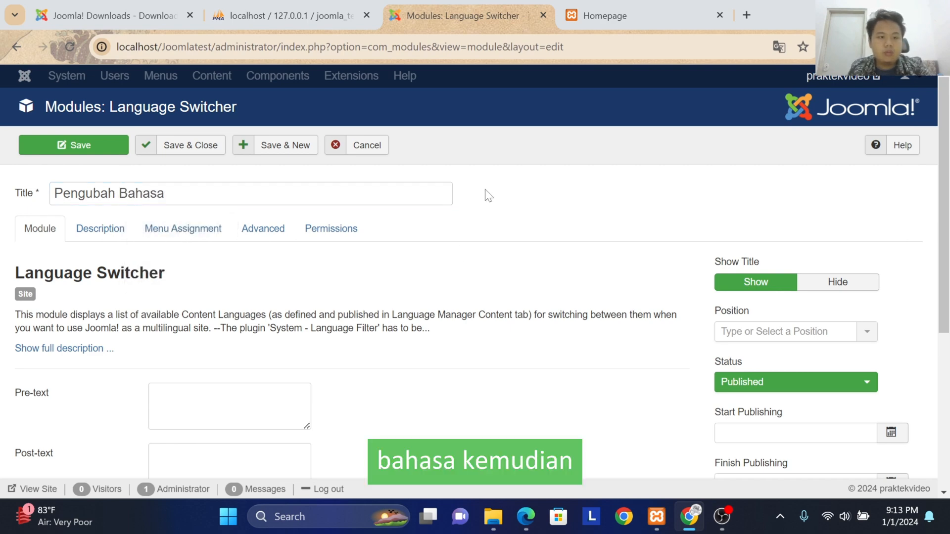
Step: Assign the Pengubah Bahasa module to Position1 [position1] of the Shaper_helixultimate template
scroll(666, 266, down, 5)
scroll(674, 263, up, 4)
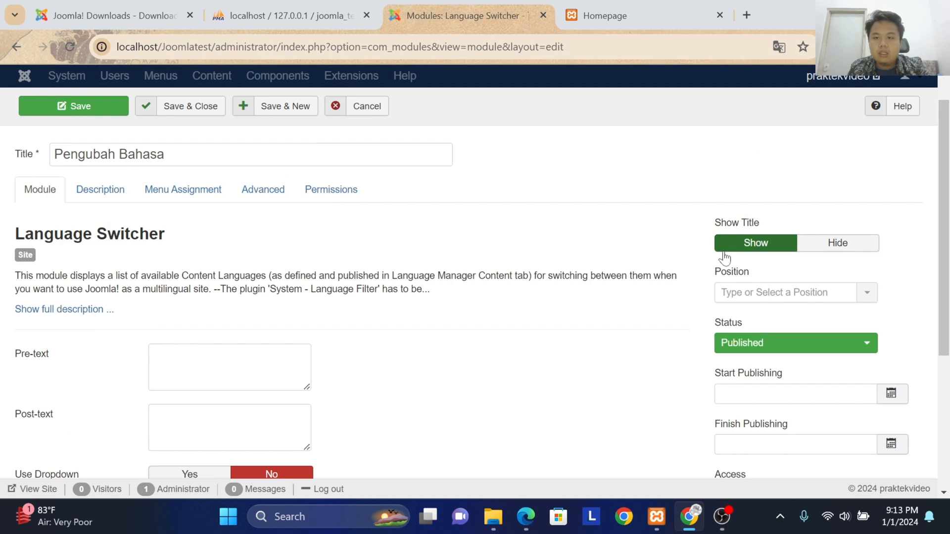
click(762, 292)
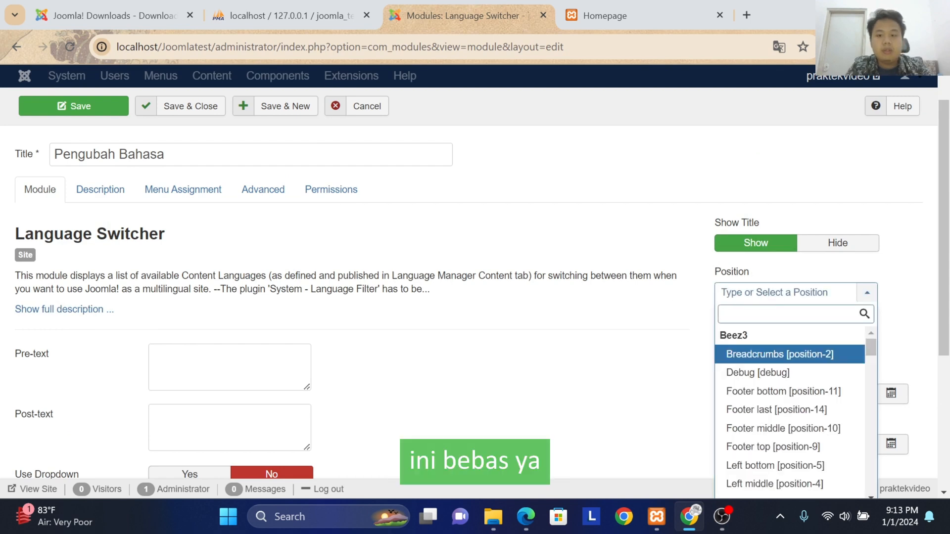
text(pos)
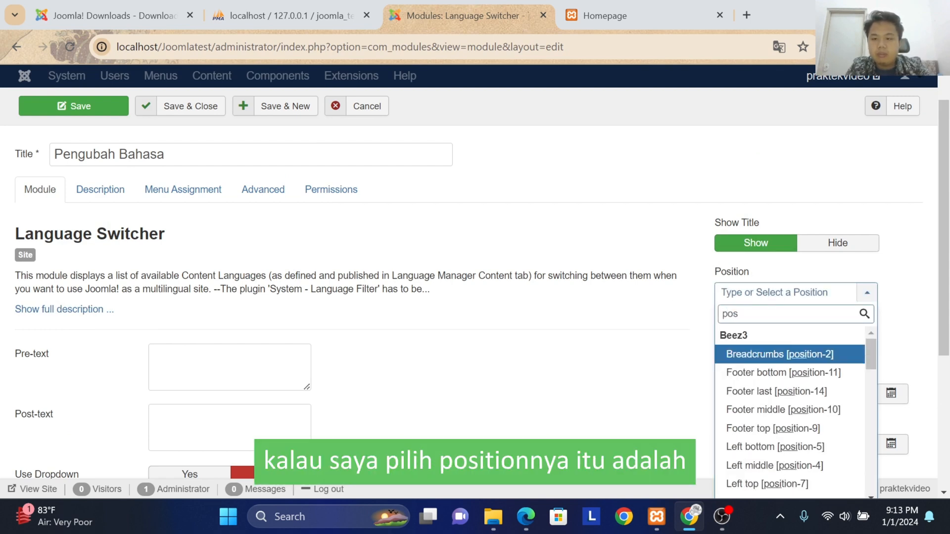
scroll(769, 344, down, 4)
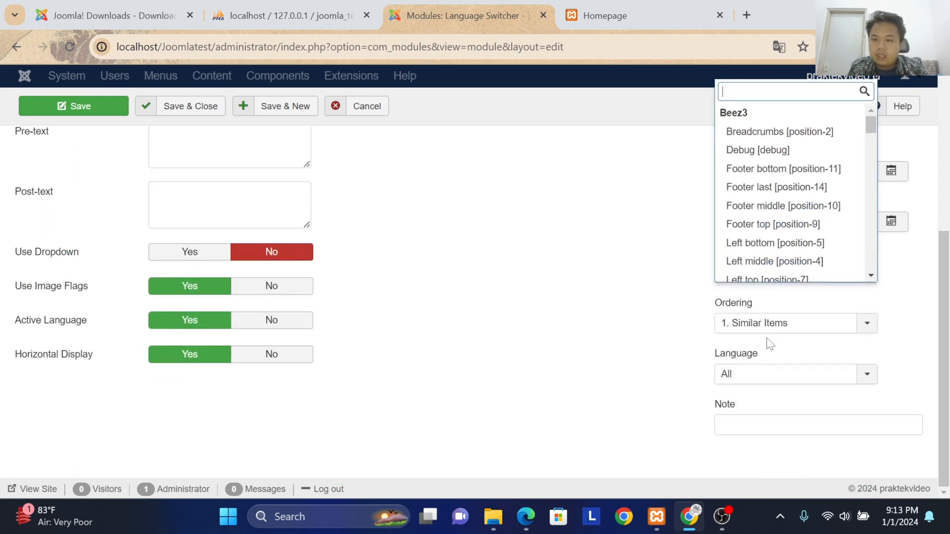
scroll(755, 246, up, 2)
scroll(771, 242, down, 10)
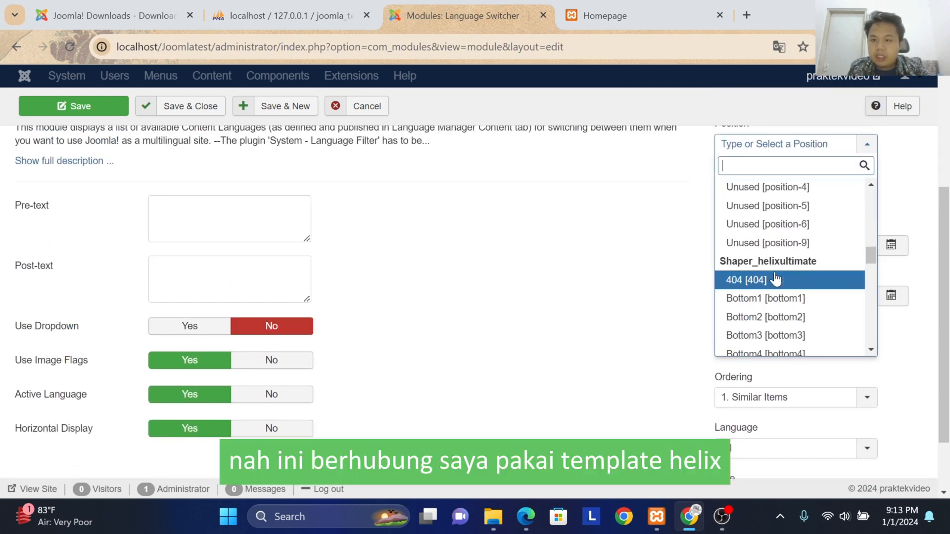
scroll(771, 252, down, 8)
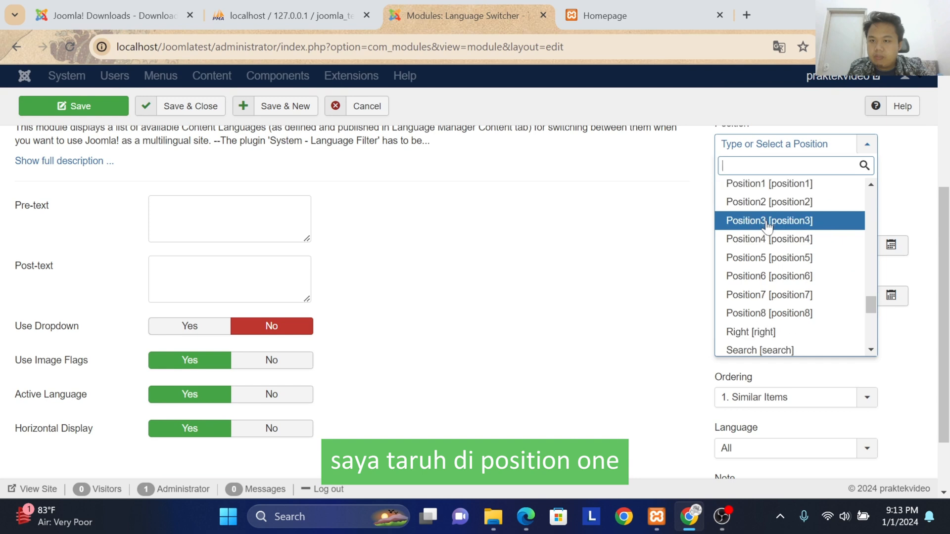
click(769, 185)
Step: Keep the Pengubah Bahasa module's language at All, then save and close the module
scroll(683, 353, down, 2)
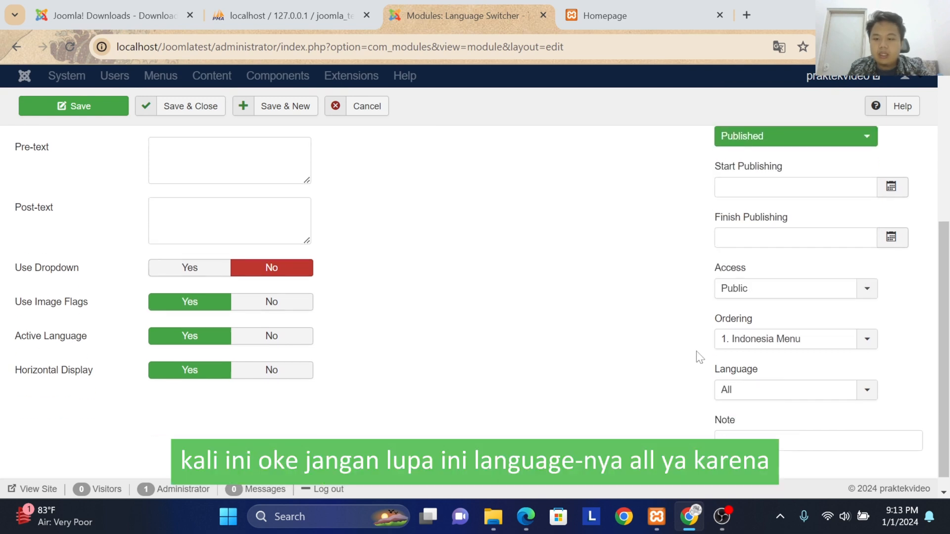
click(748, 384)
click(764, 374)
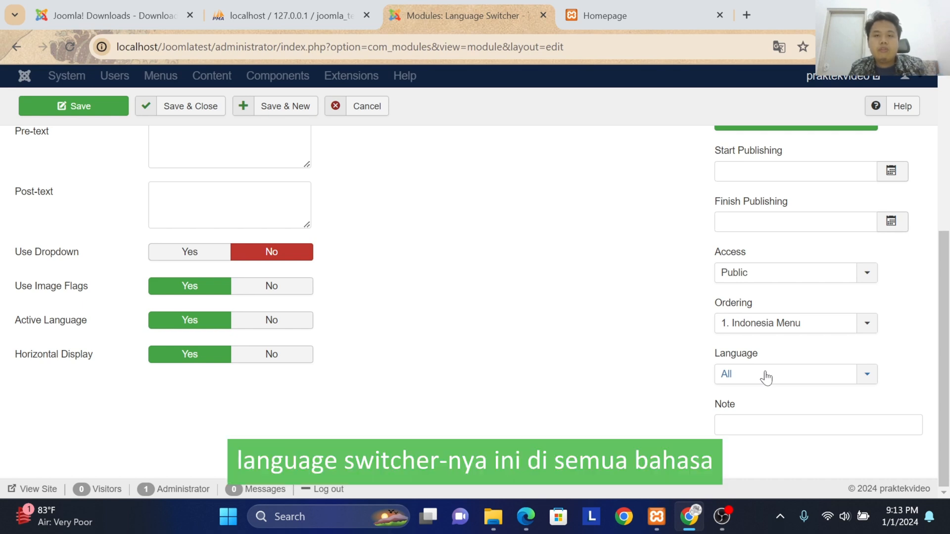
scroll(685, 374, up, 5)
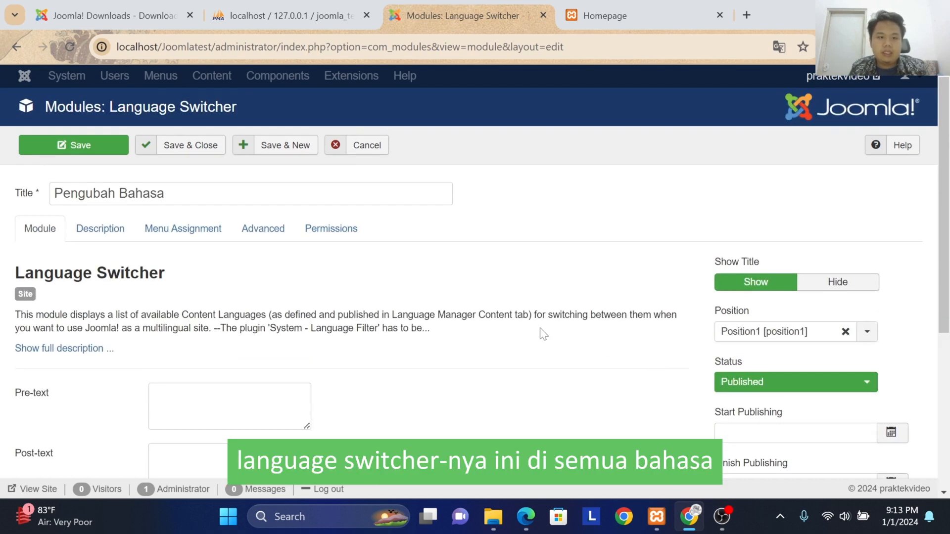
click(186, 148)
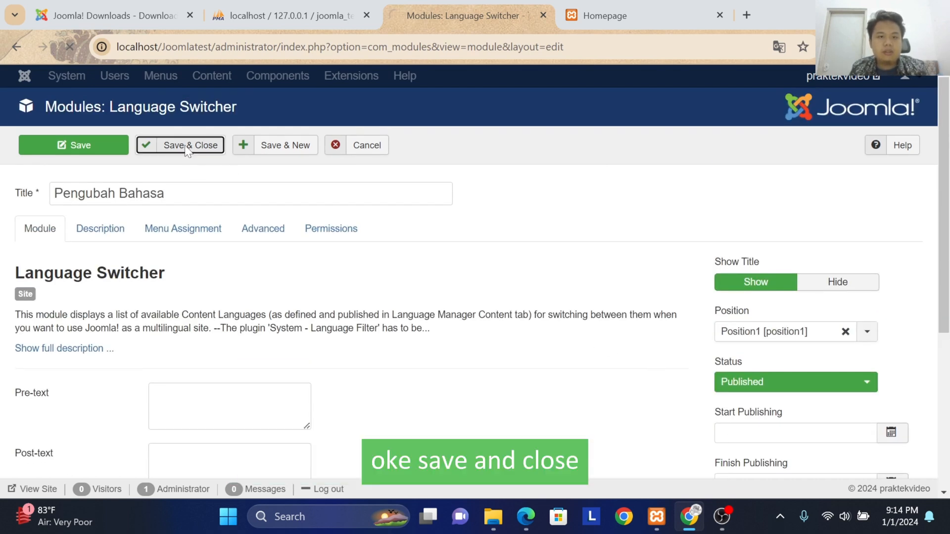
Step: Go to the plugins list and enable the System - Language Filter plugin
click(413, 79)
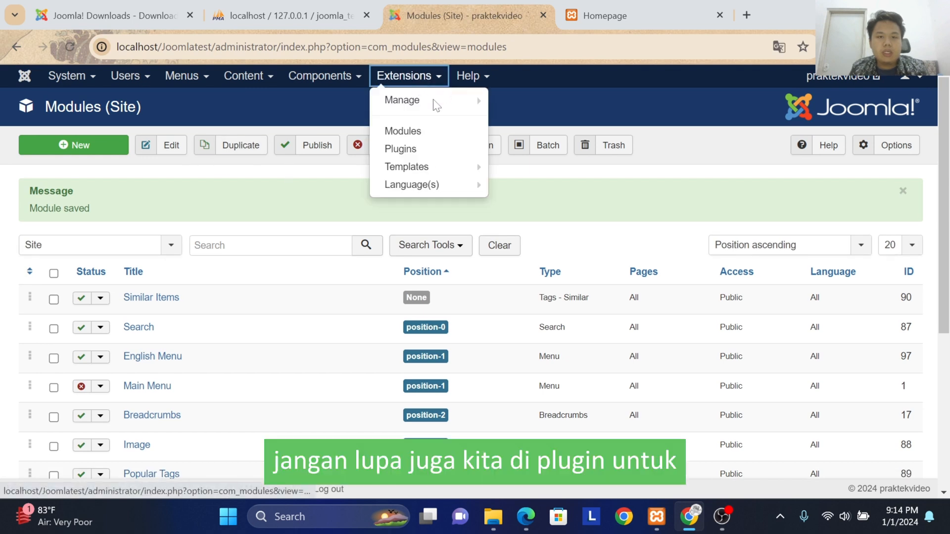
click(396, 149)
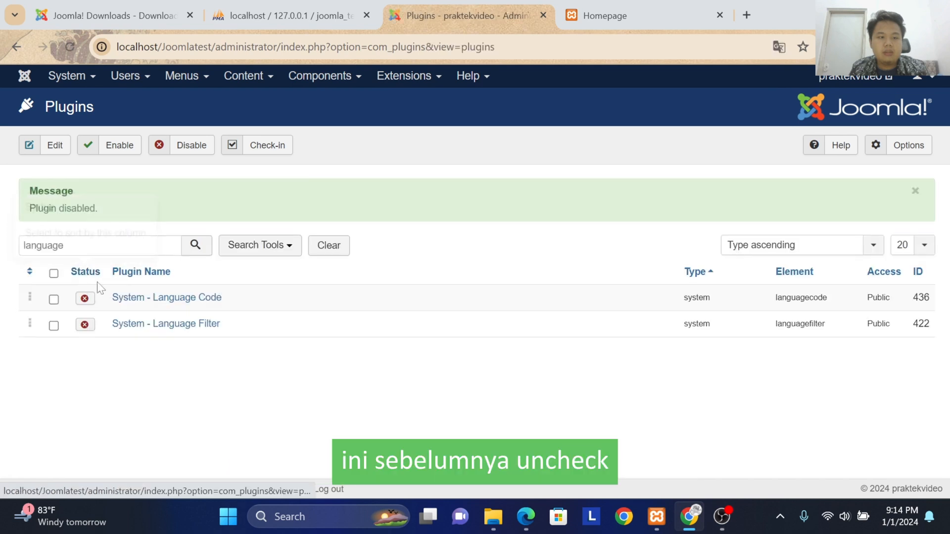
click(85, 324)
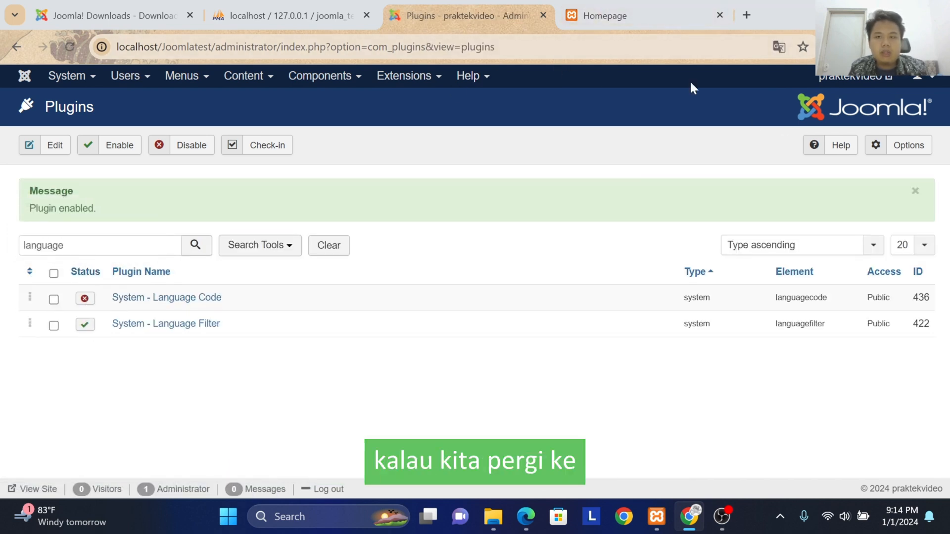
Step: Close the old homepage tab, open the site's front end again and reload it to check for the language switcher
click(728, 16)
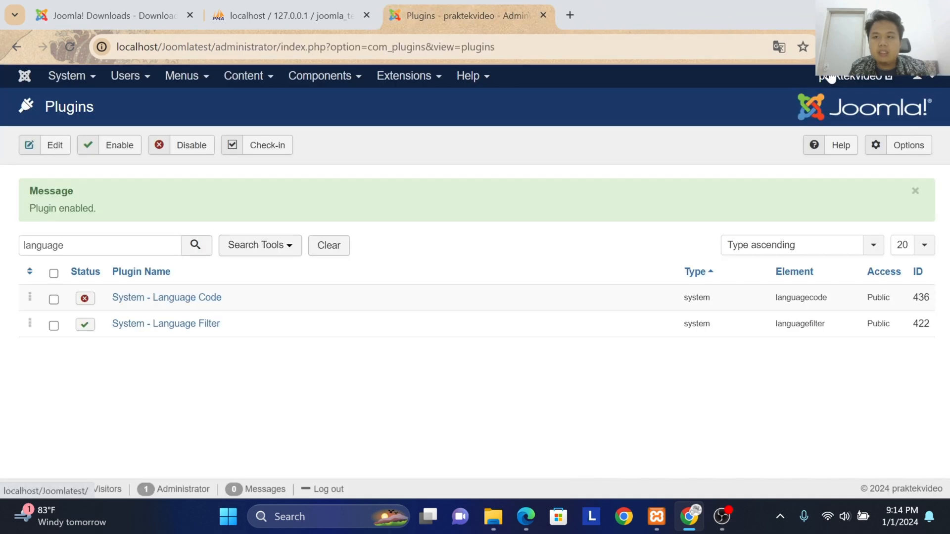
click(823, 77)
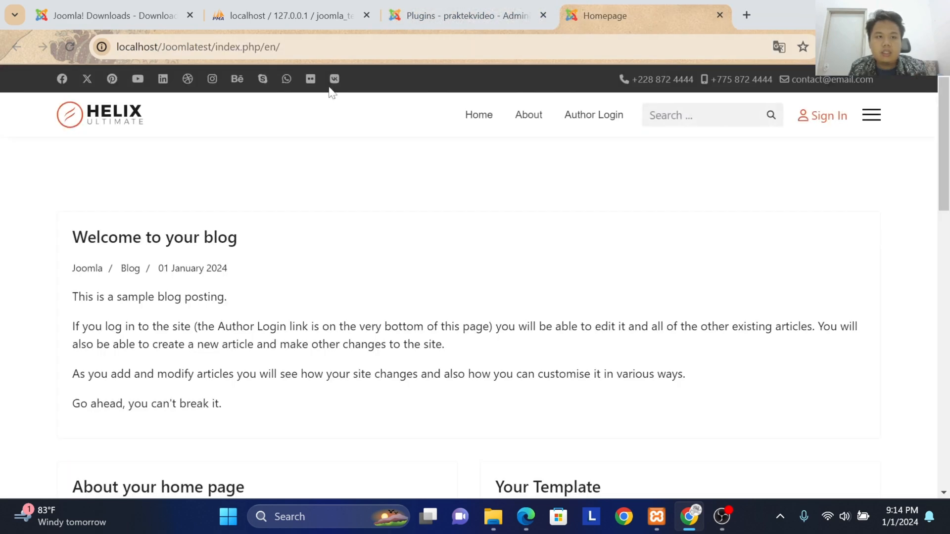
scroll(494, 173, down, 12)
scroll(475, 183, up, 12)
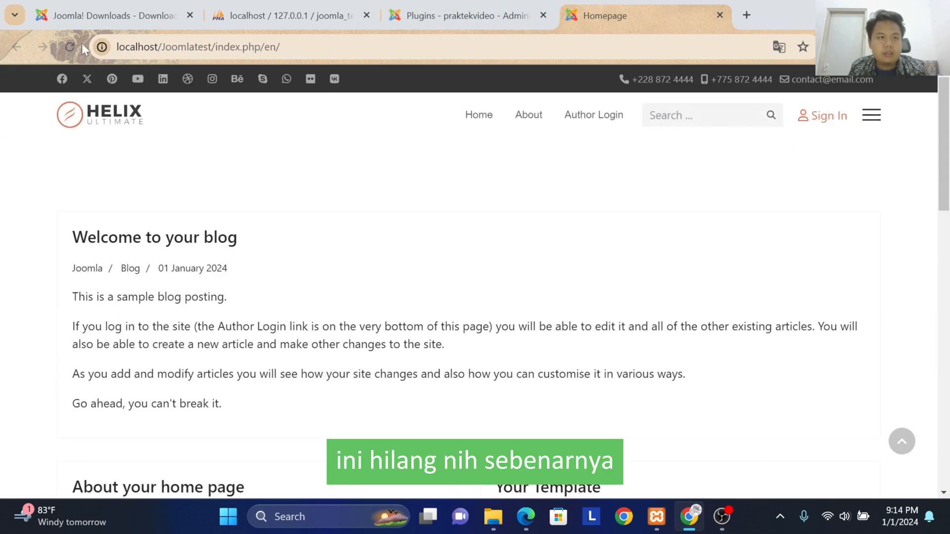
click(79, 45)
Step: Change the Pengubah Bahasa module's position to Top1 [top1], save and close it, and reload the site's homepage
click(475, 23)
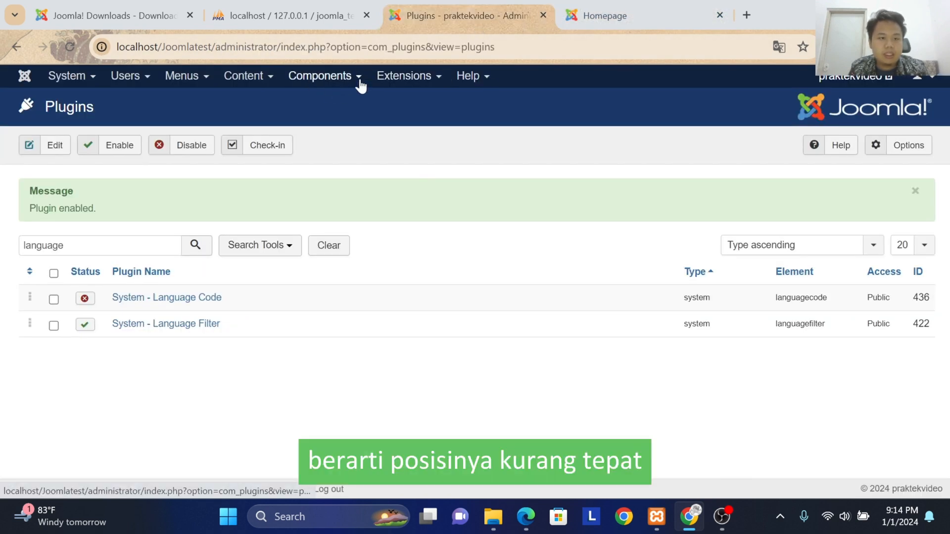
click(403, 76)
click(396, 128)
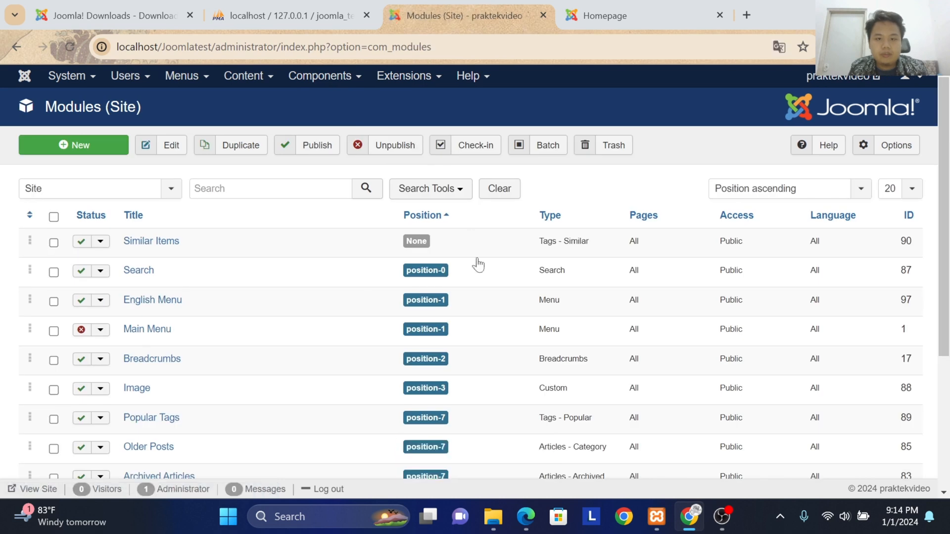
scroll(141, 271, down, 4)
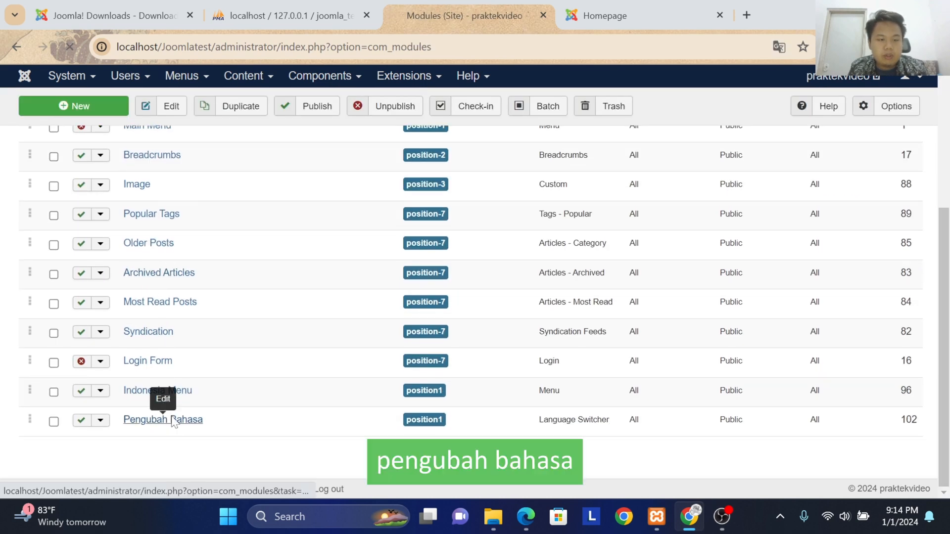
click(172, 421)
scroll(791, 297, down, 1)
click(800, 264)
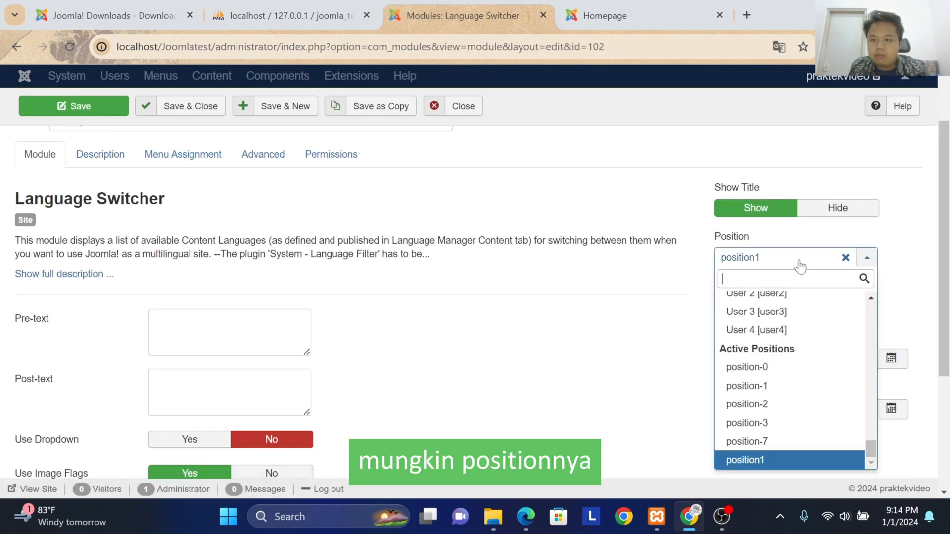
scroll(794, 391, up, 5)
scroll(789, 425, down, 1)
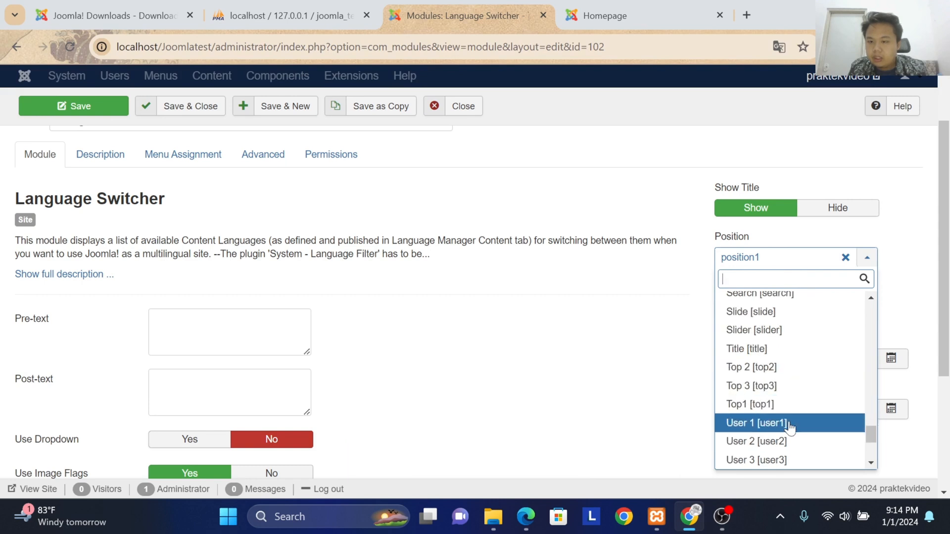
click(793, 408)
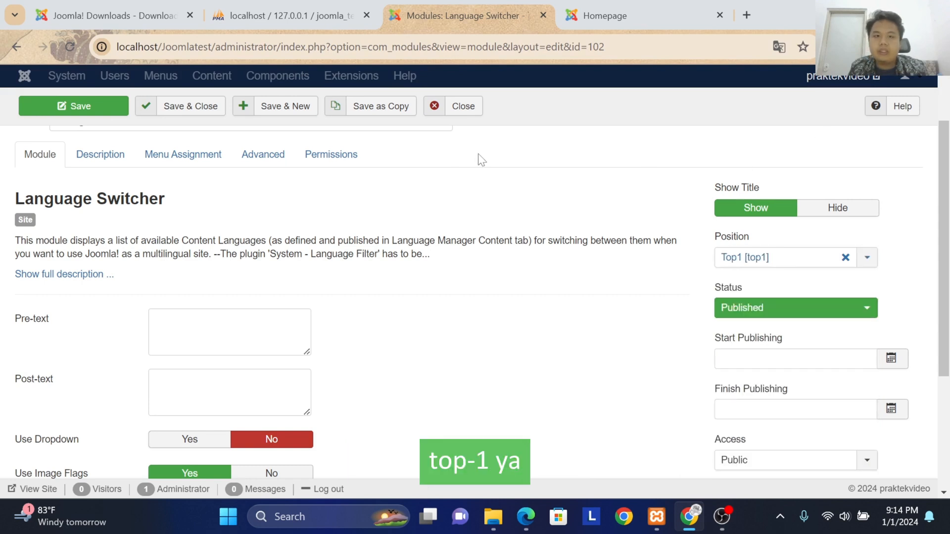
click(209, 106)
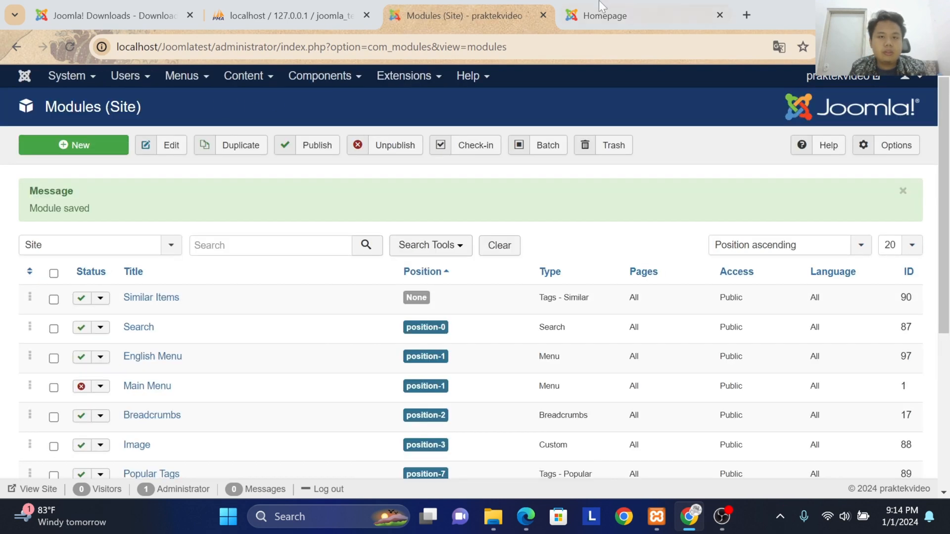
click(600, 2)
click(68, 46)
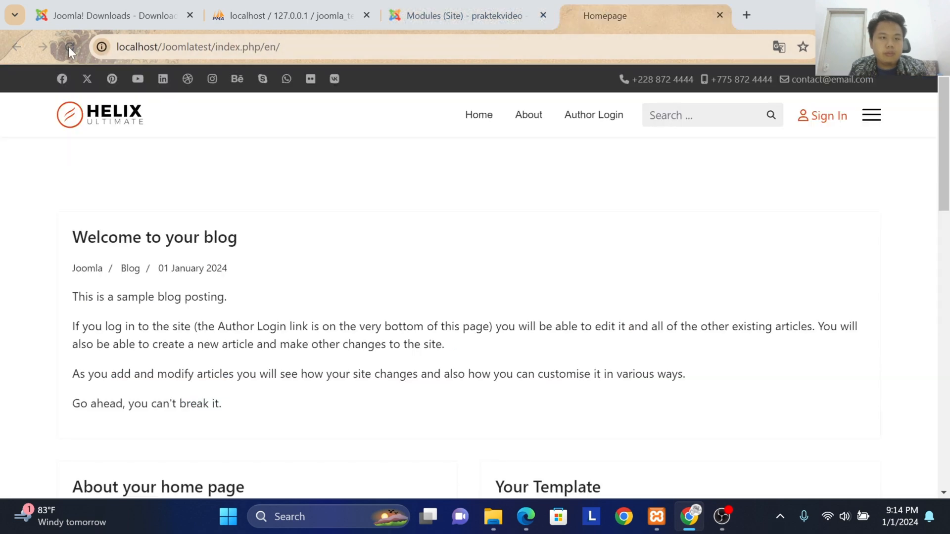
Step: Open the Indonesia Menu's items in the administration and set Beranda as the home page for Bahasa Indonesia
click(420, 16)
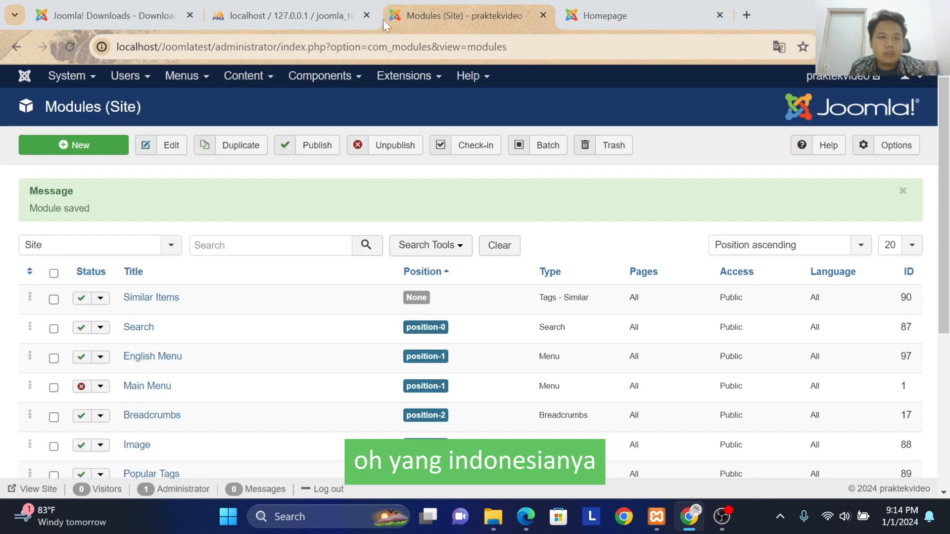
click(165, 75)
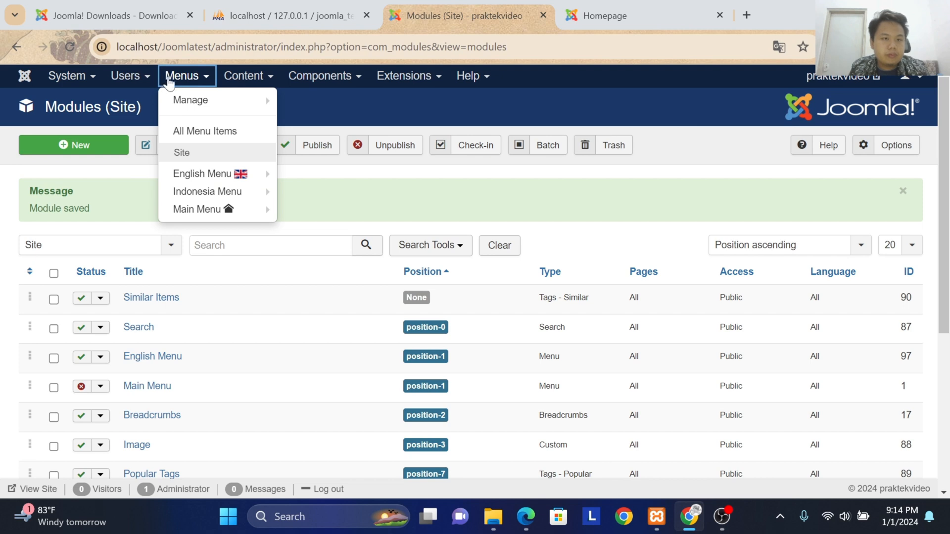
click(190, 100)
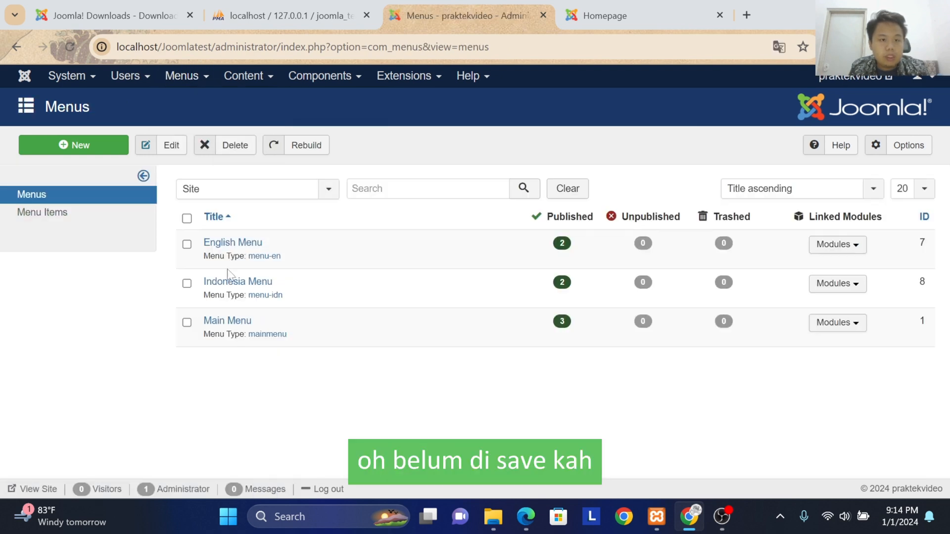
click(225, 285)
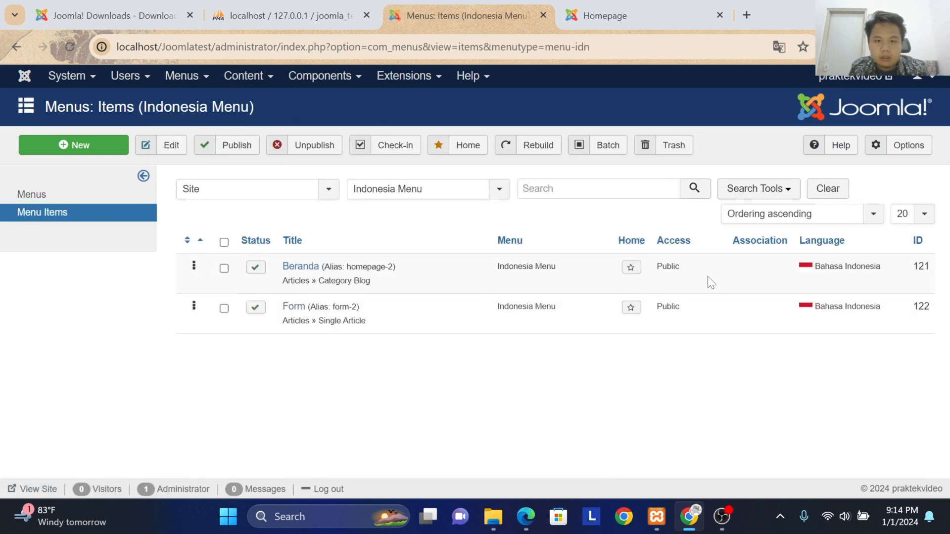
click(628, 266)
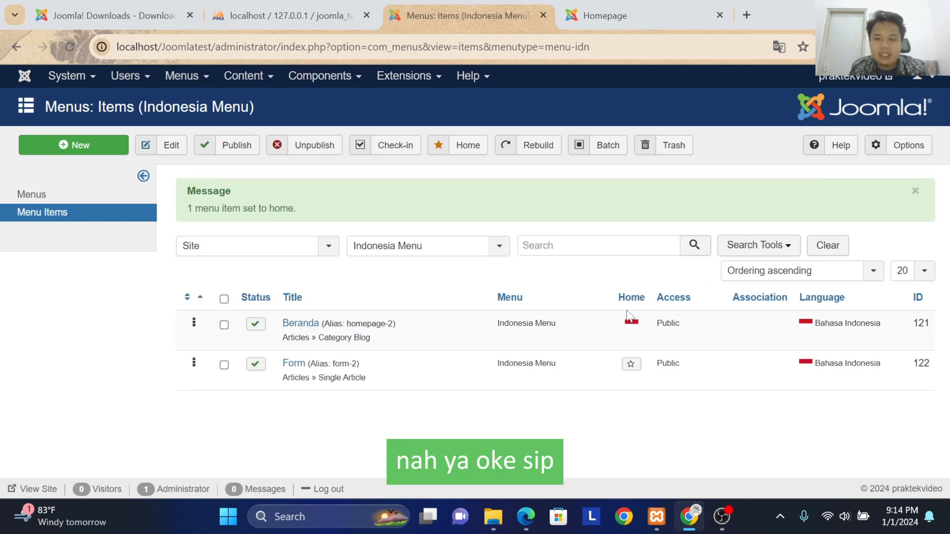
Step: Reload the homepage, test the language switcher between Bahasa Indonesia and English, and return to the administration
click(606, 16)
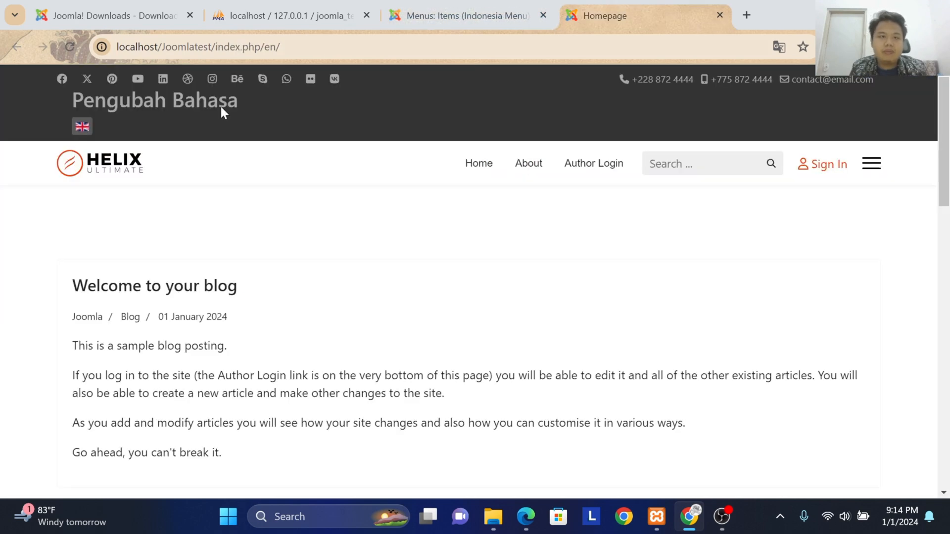
click(72, 43)
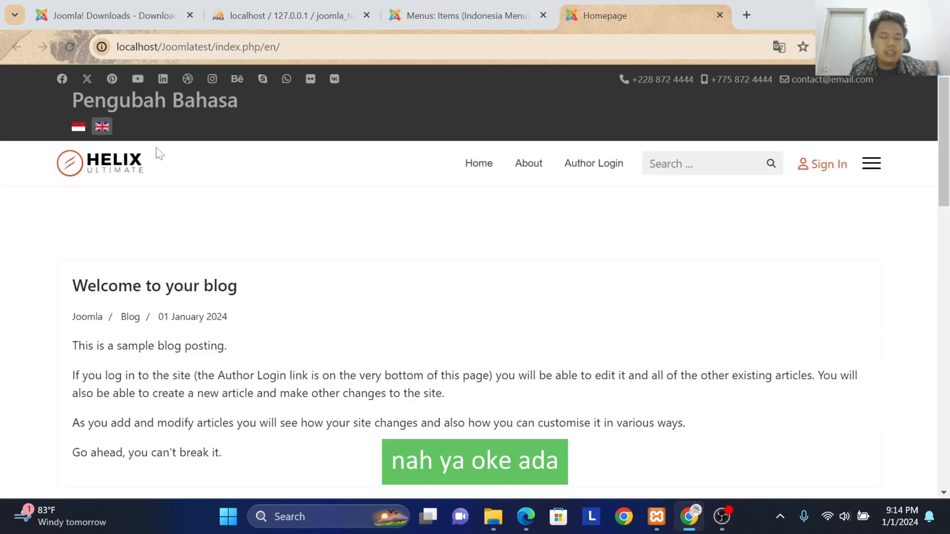
click(82, 128)
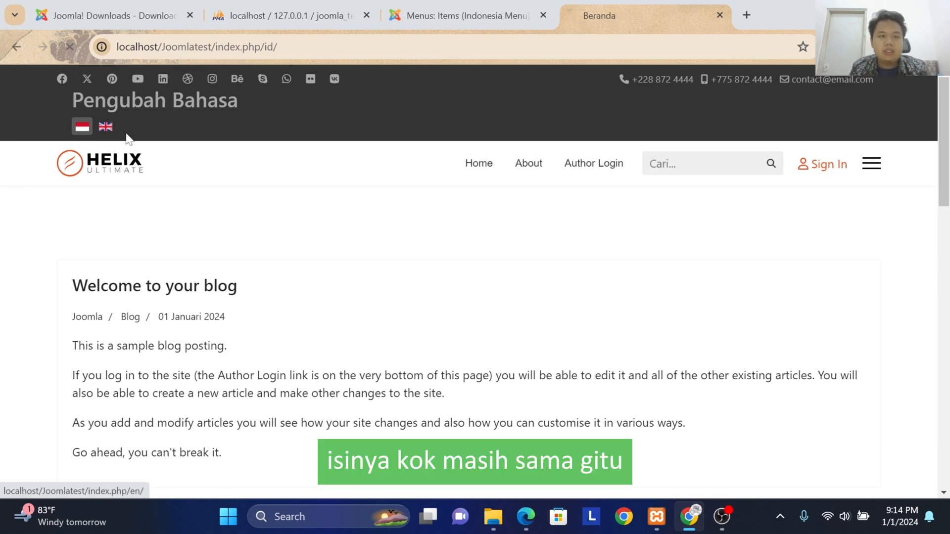
click(103, 128)
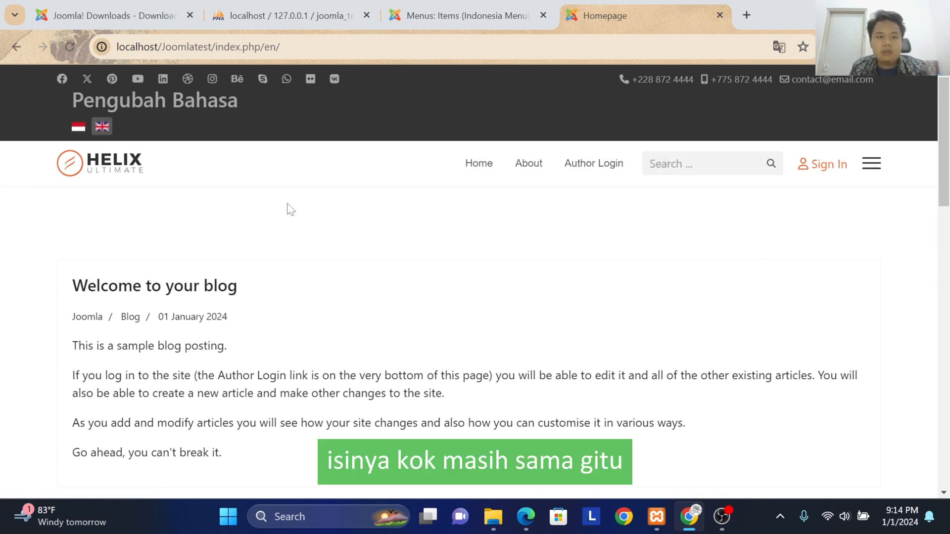
click(82, 126)
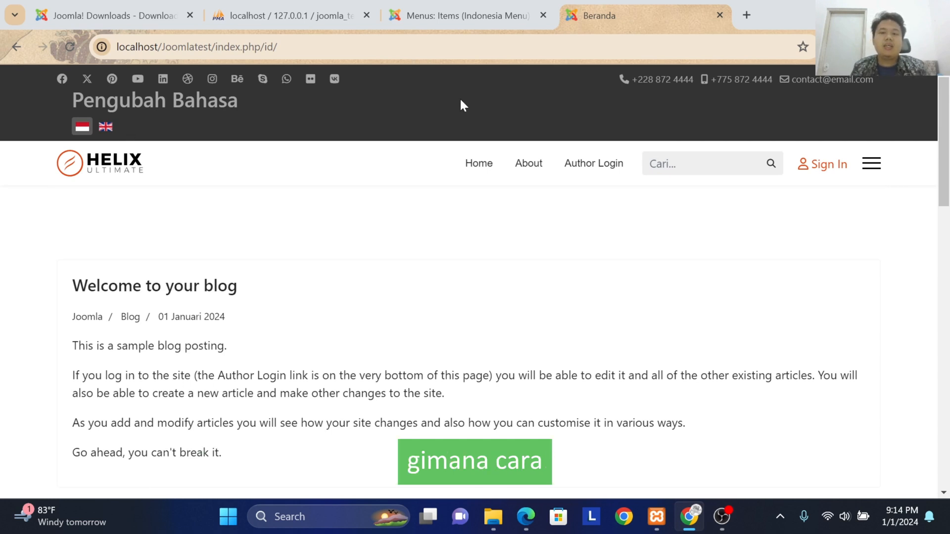
click(453, 14)
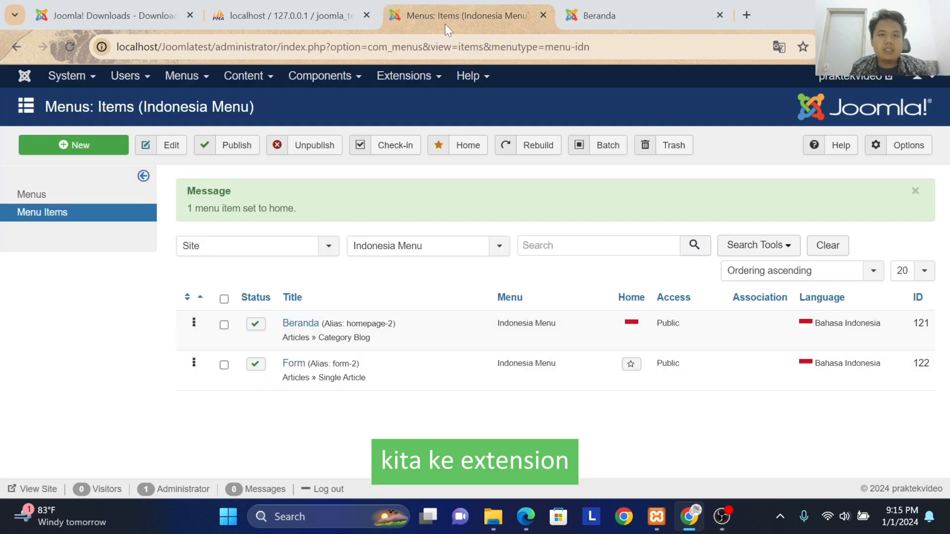
Step: Open the template options of the shaper_helixultimate - Default style from the site's template styles
click(404, 81)
mouse_move(423, 175)
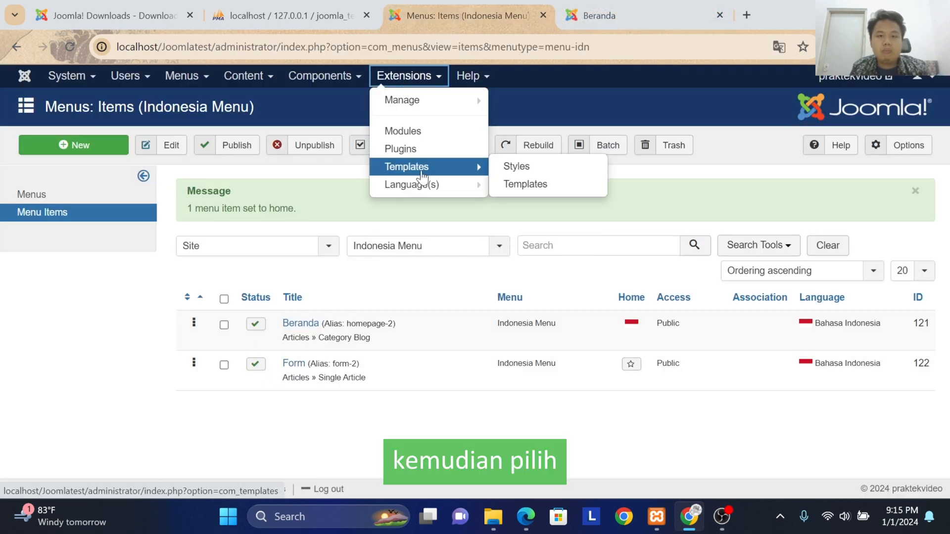
click(413, 178)
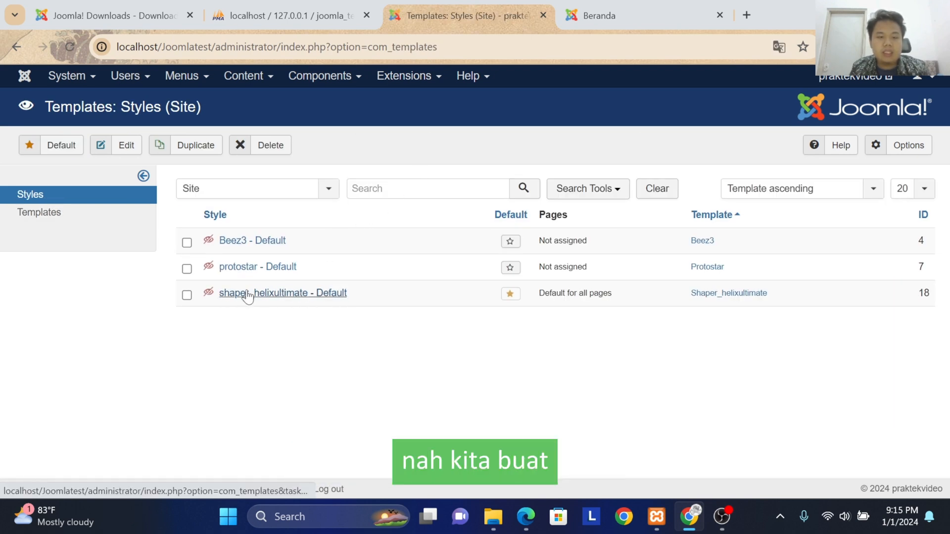
click(287, 295)
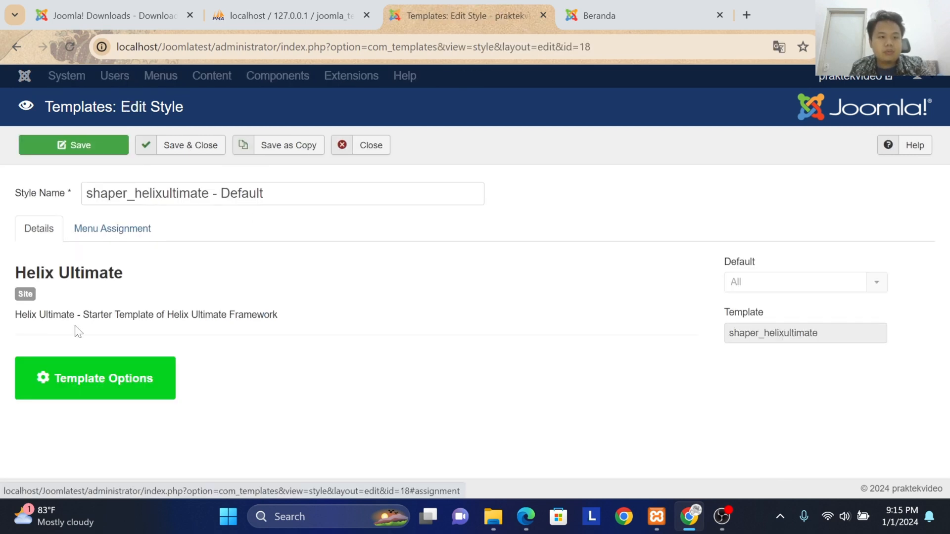
click(151, 373)
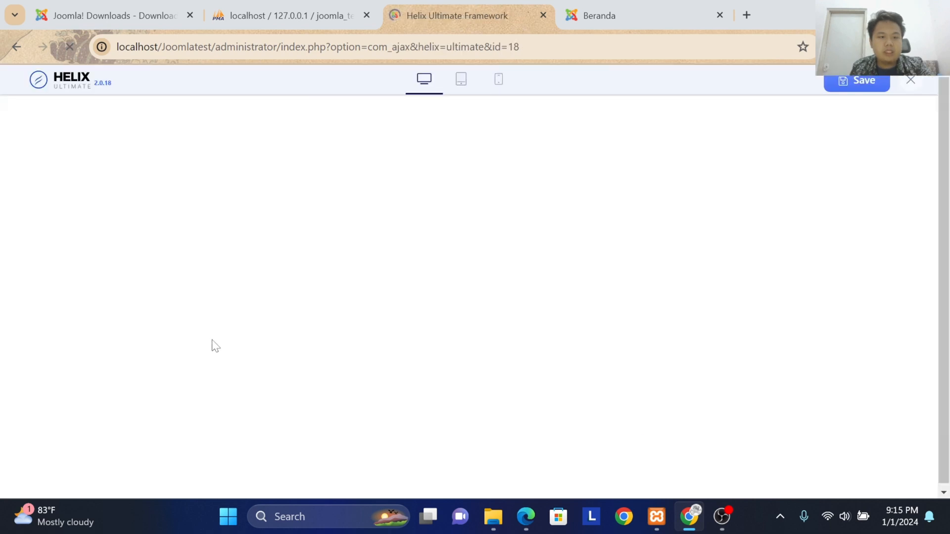
Step: Set the Menu Builder's menu type to Indonesia Menu, save the template options and close them
click(88, 349)
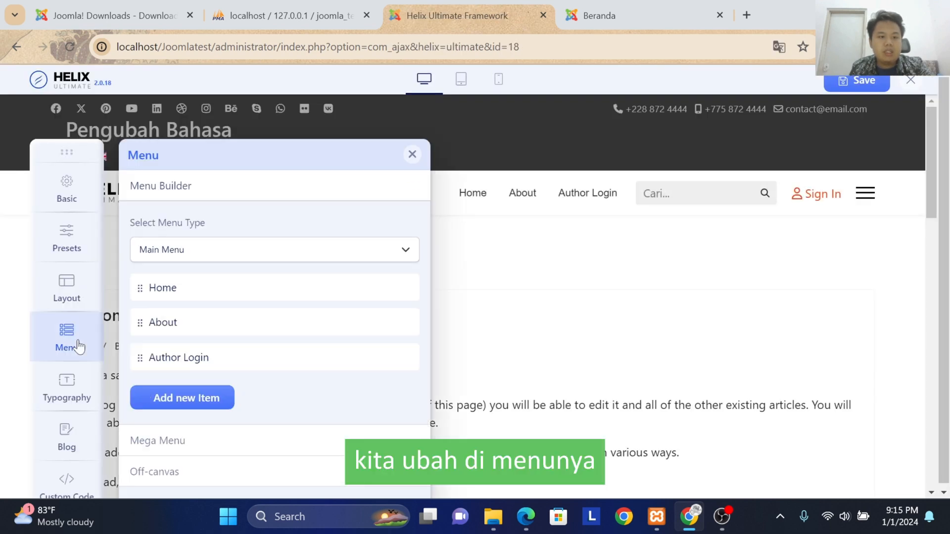
click(150, 256)
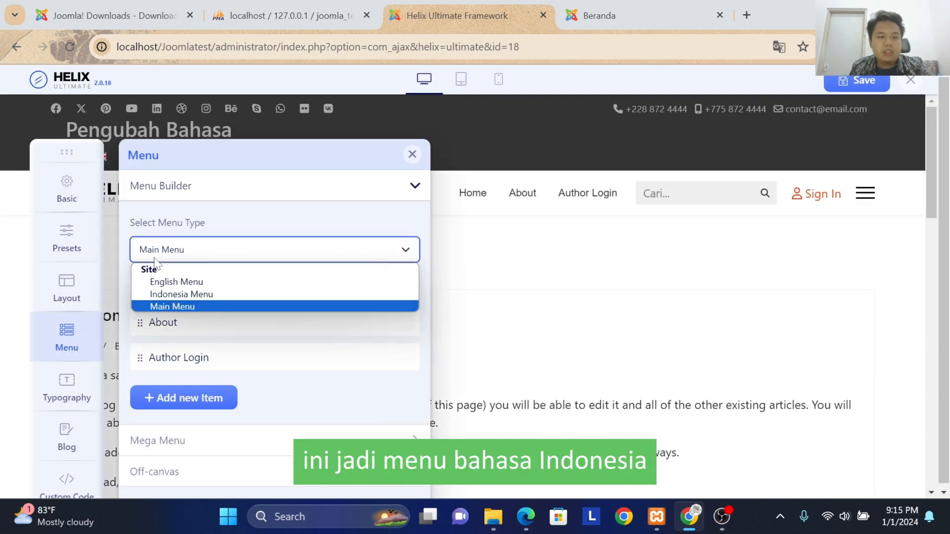
click(175, 295)
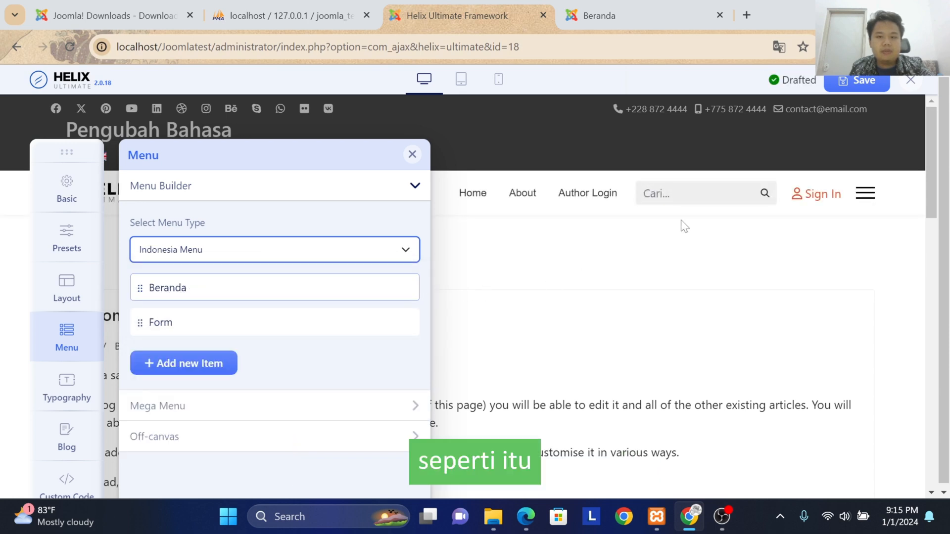
click(858, 85)
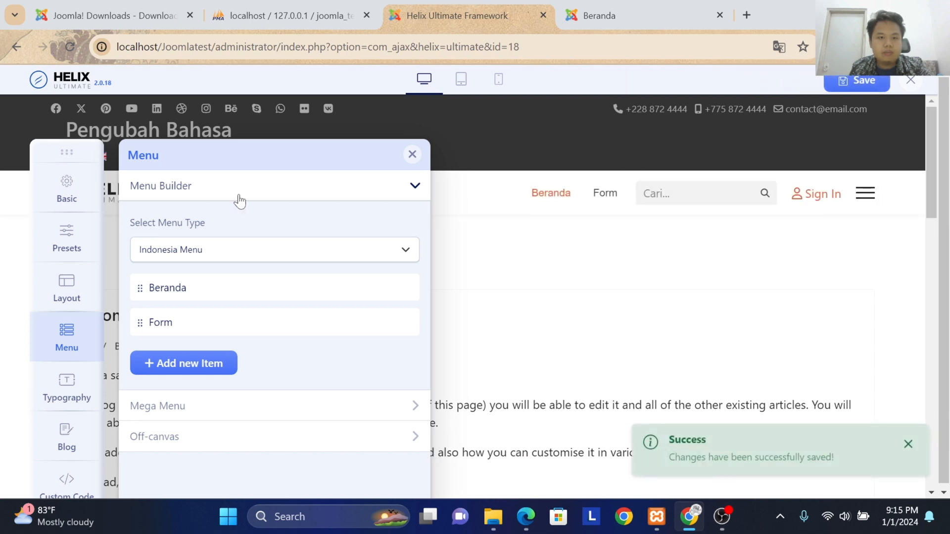
click(910, 80)
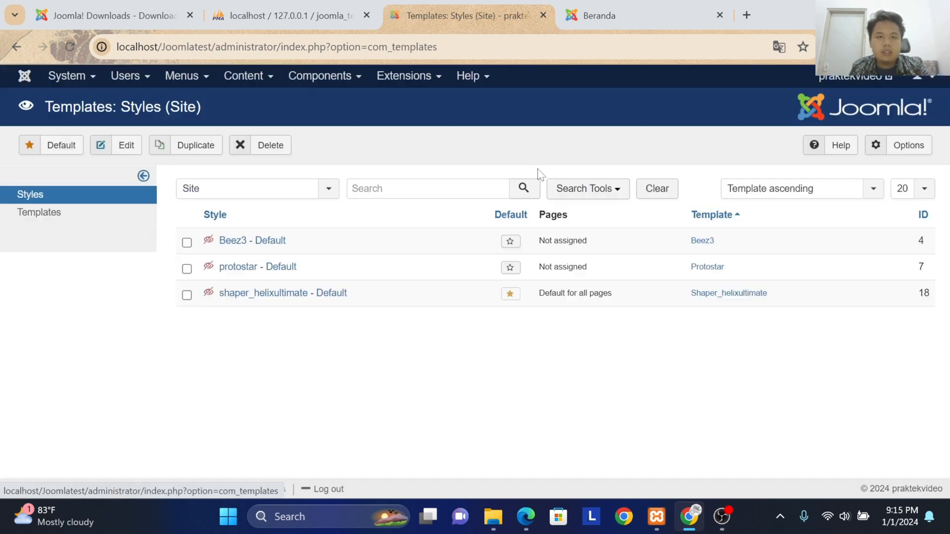
Step: Assign the shaper_helixultimate - Default style to the Indonesia Menu's Beranda and Form items, then save and close it
click(256, 302)
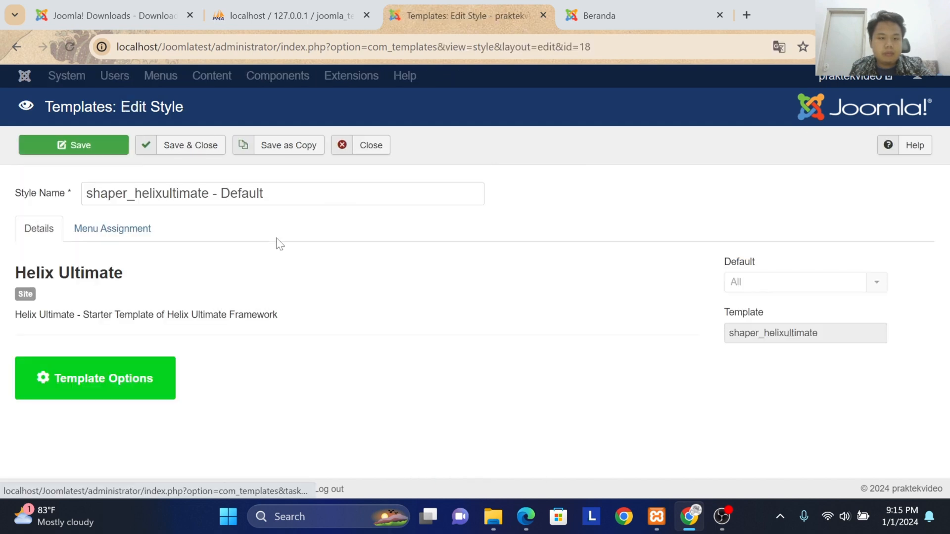
click(142, 242)
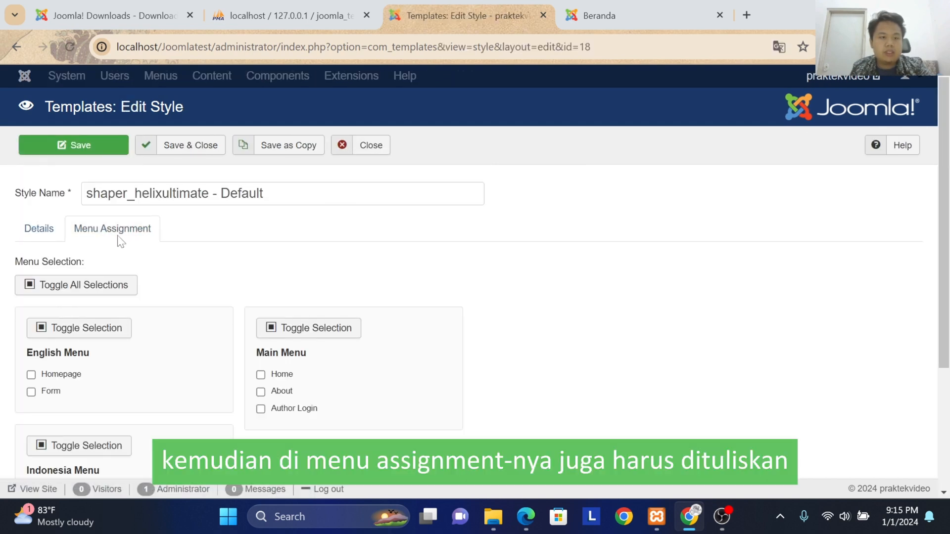
scroll(117, 237, down, 3)
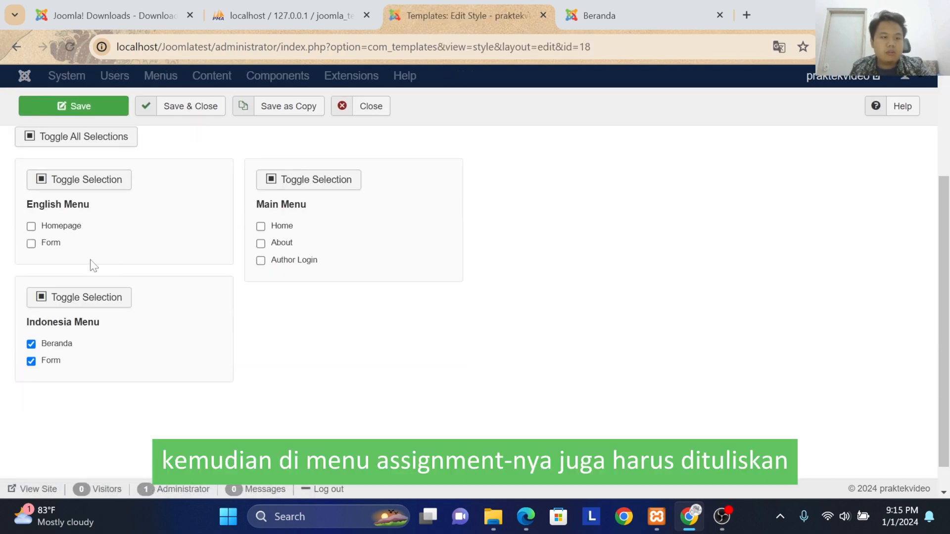
double_click(61, 310)
click(186, 107)
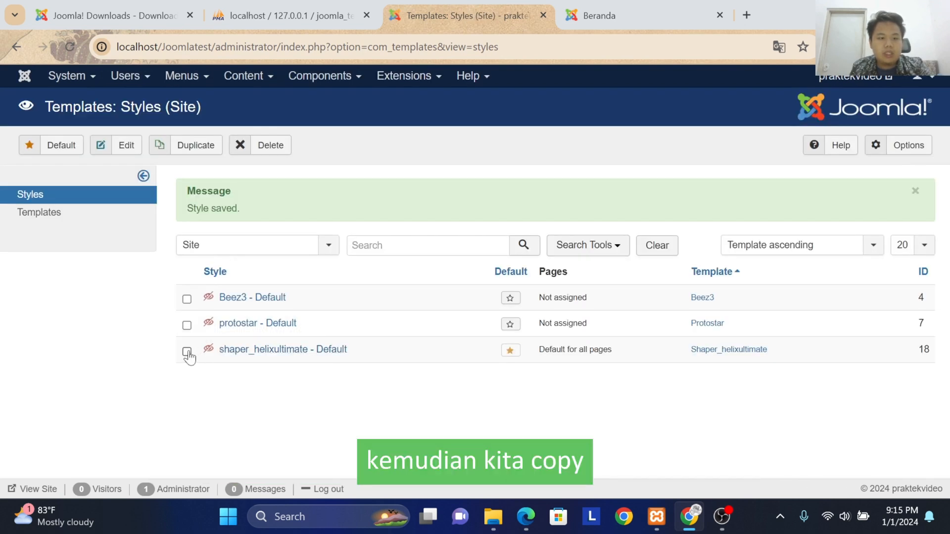
Step: Duplicate the shaper_helixultimate - Default style and change the copy's style name to "shaper_helixultimate - en"
click(187, 146)
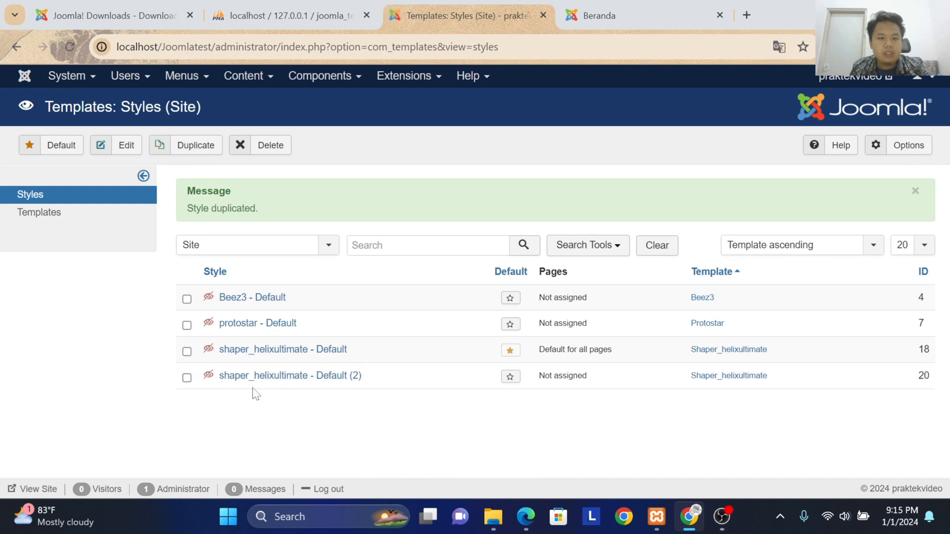
click(278, 380)
drag(306, 193, 231, 193)
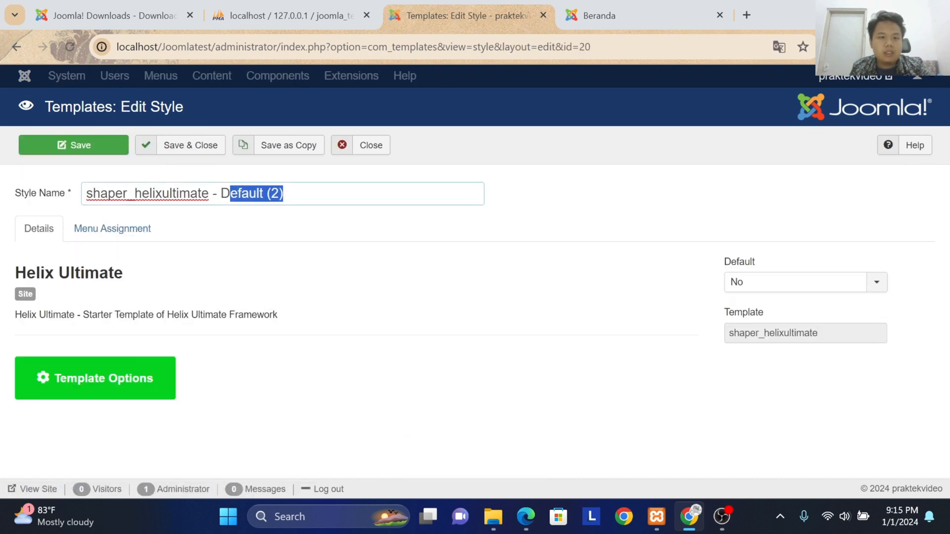
text(e)
key(BackSpace)
text(en)
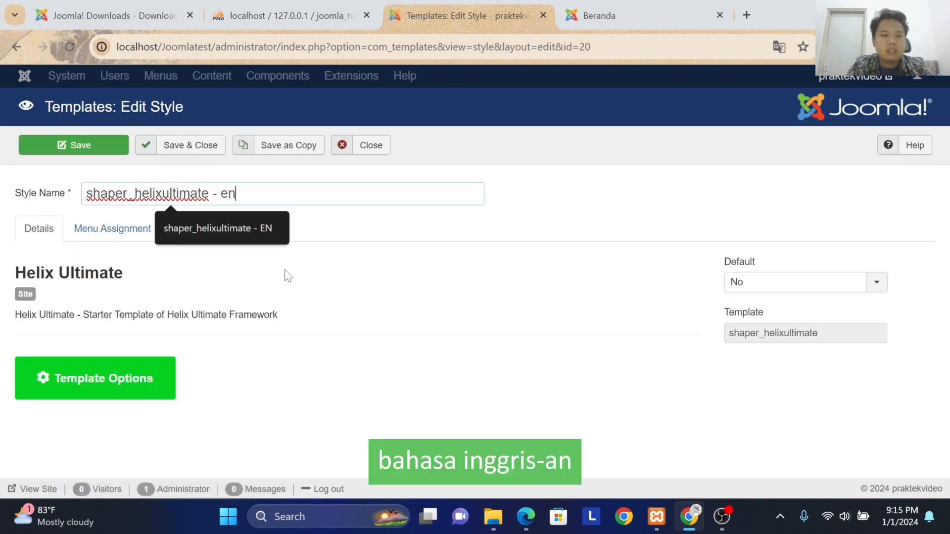
click(288, 275)
Step: Select the English Menu's Homepage and Form items in the copied style's menu assignment
click(128, 236)
scroll(104, 277, down, 5)
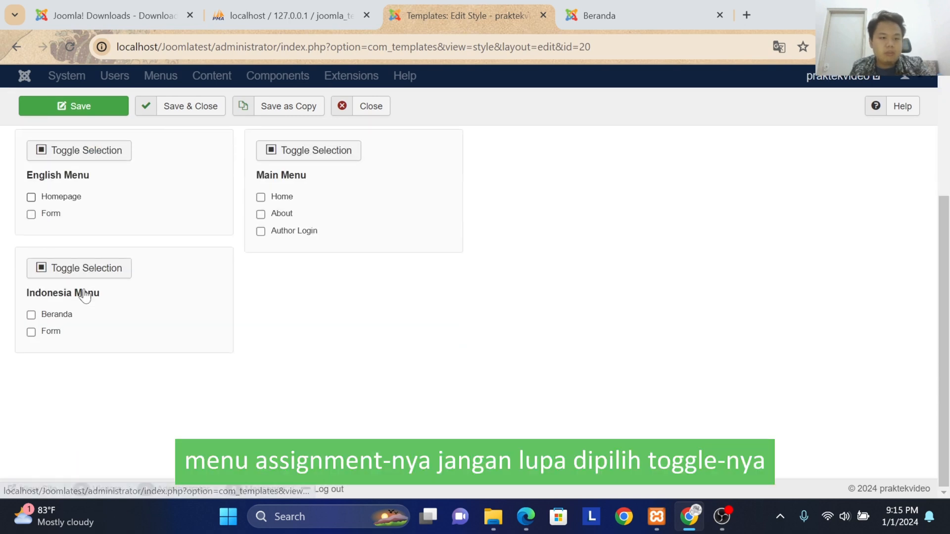
scroll(69, 271, up, 2)
click(67, 226)
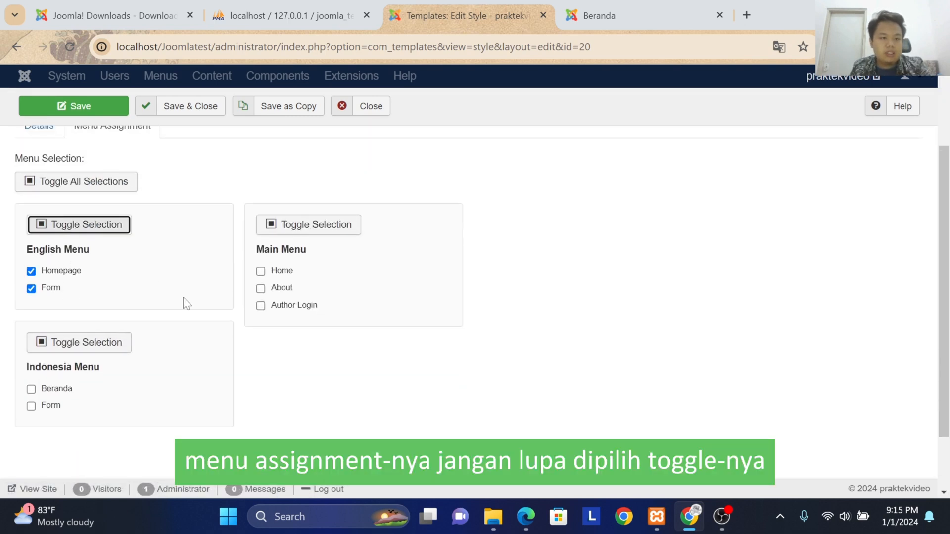
scroll(88, 246, up, 2)
scroll(98, 227, up, 1)
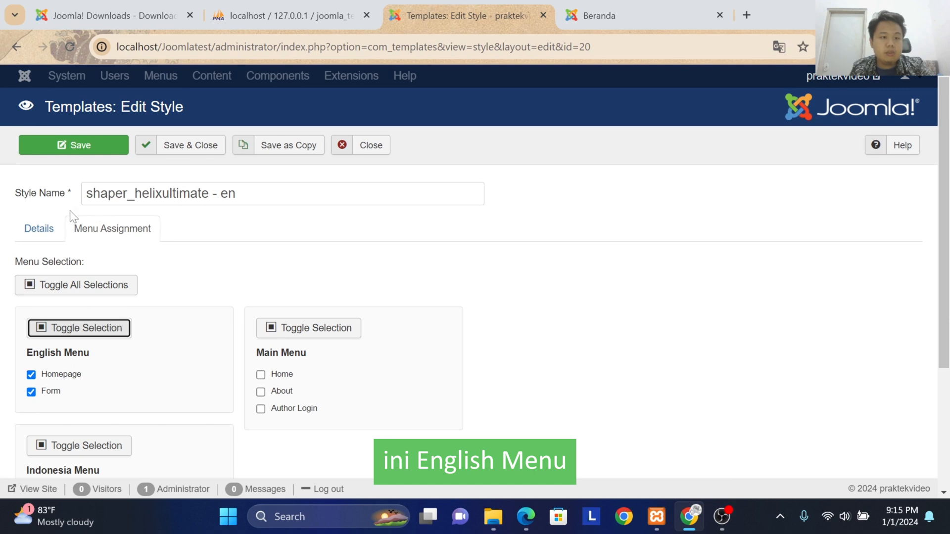
Step: In the copied style's template options, set the Menu Builder's menu type to English Menu, save and close the options
click(40, 228)
click(124, 374)
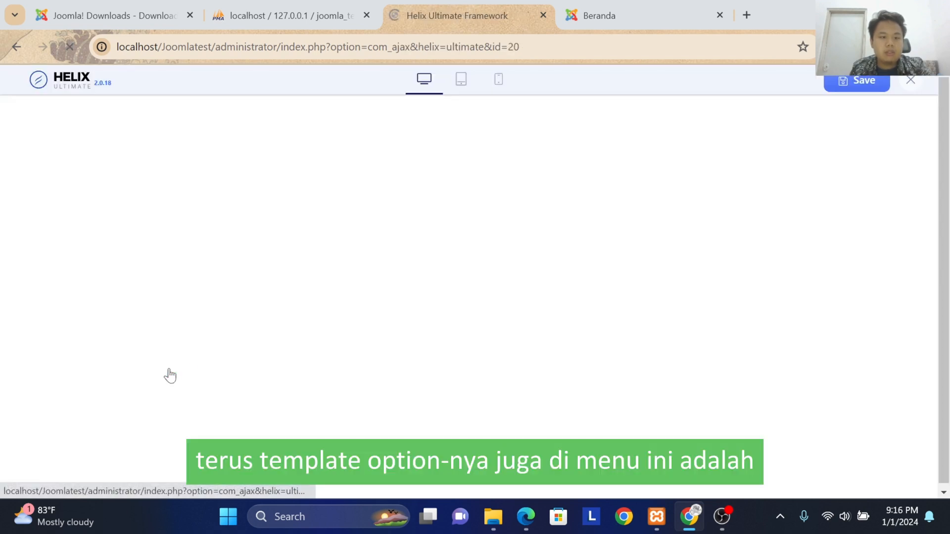
click(83, 330)
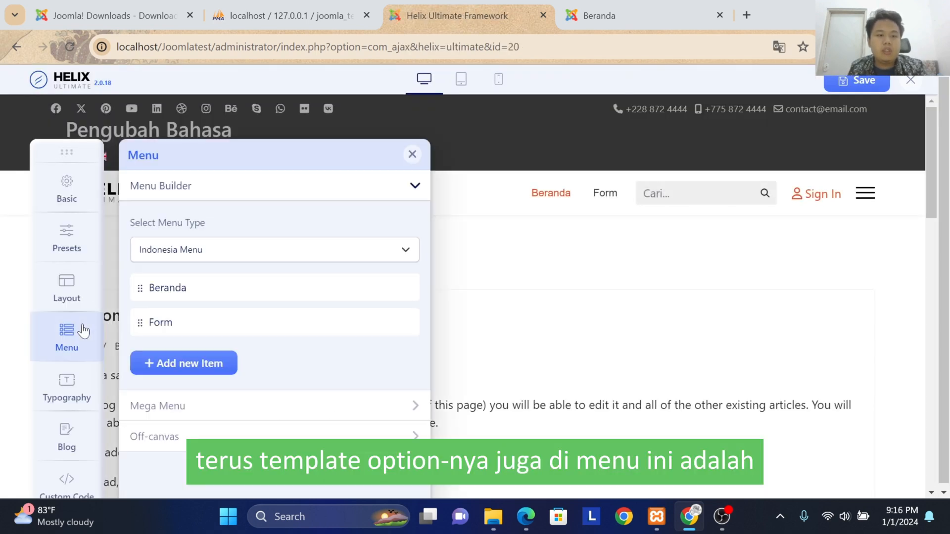
click(225, 264)
click(210, 280)
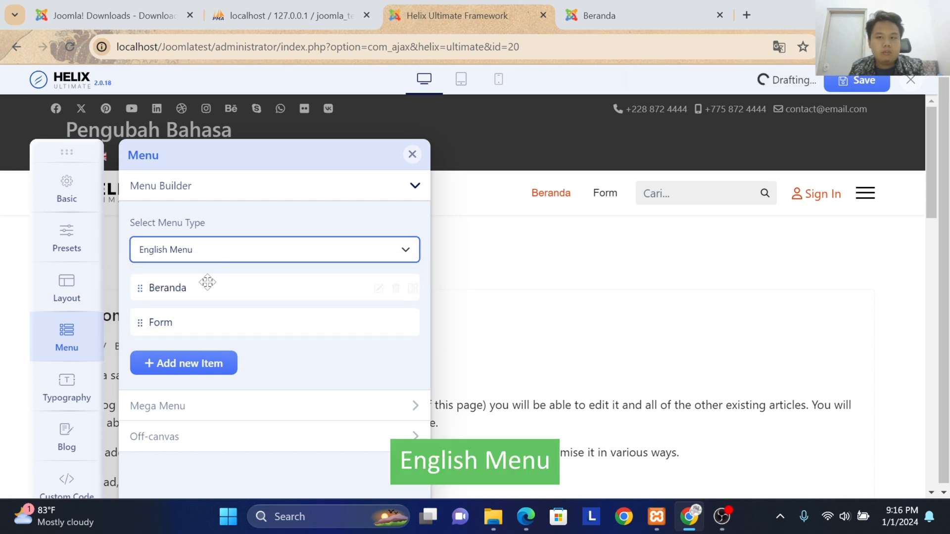
click(835, 89)
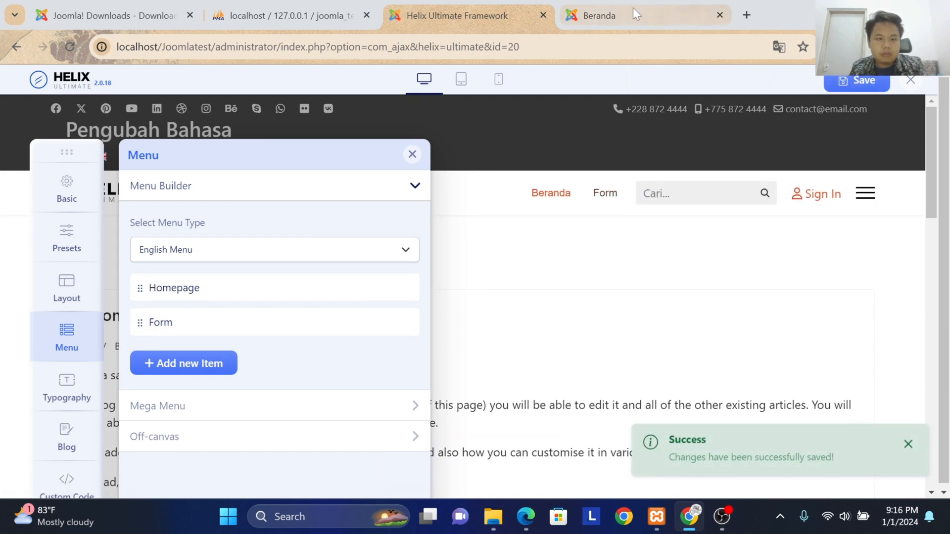
click(910, 79)
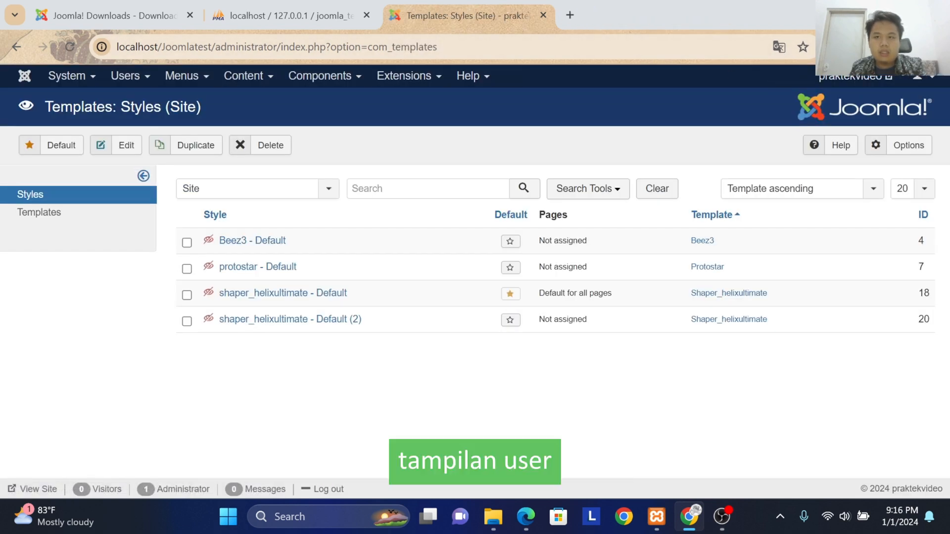
Step: View the site's front end and switch its language from English to Bahasa Indonesia
click(702, 15)
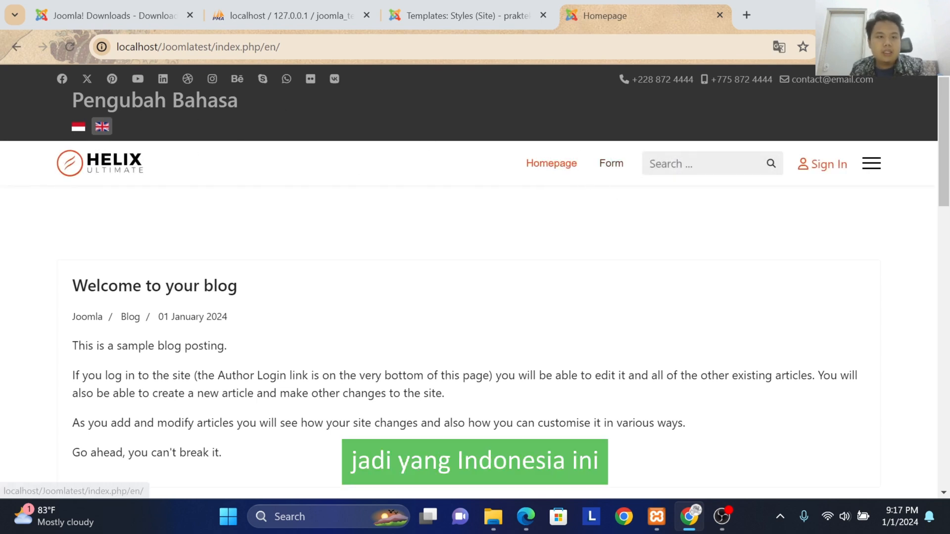
click(78, 129)
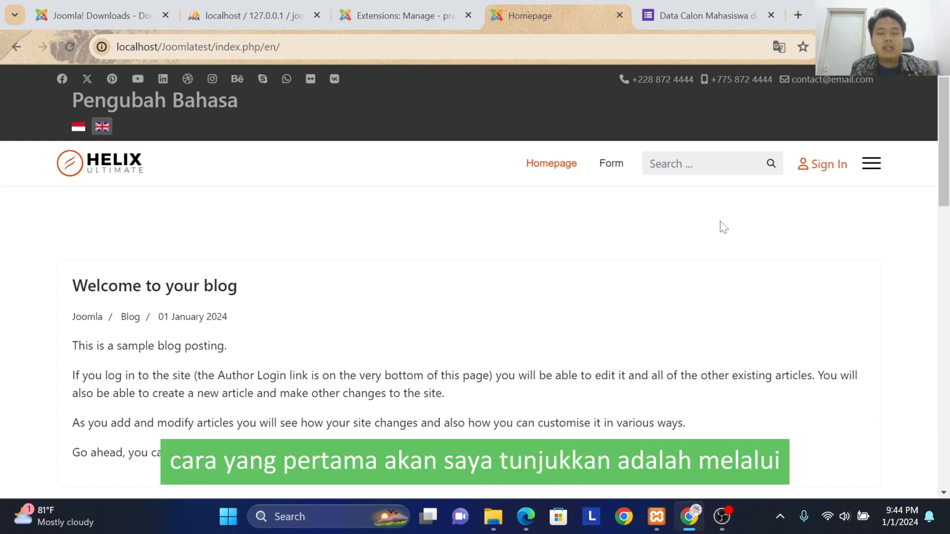
Step: Switch to the Google Form "Data Calon Mahasiswa dan Orang tua/Wali" and copy its embed HTML code
click(688, 19)
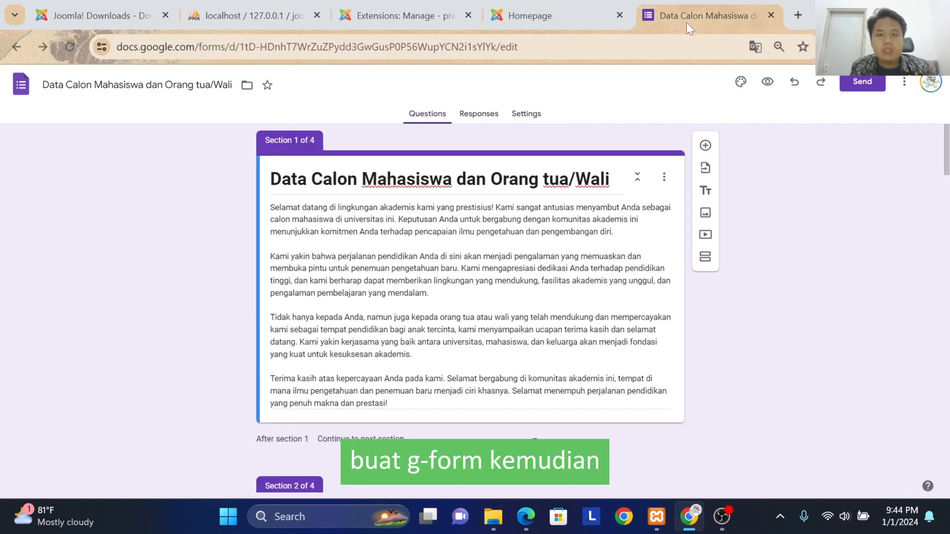
click(861, 83)
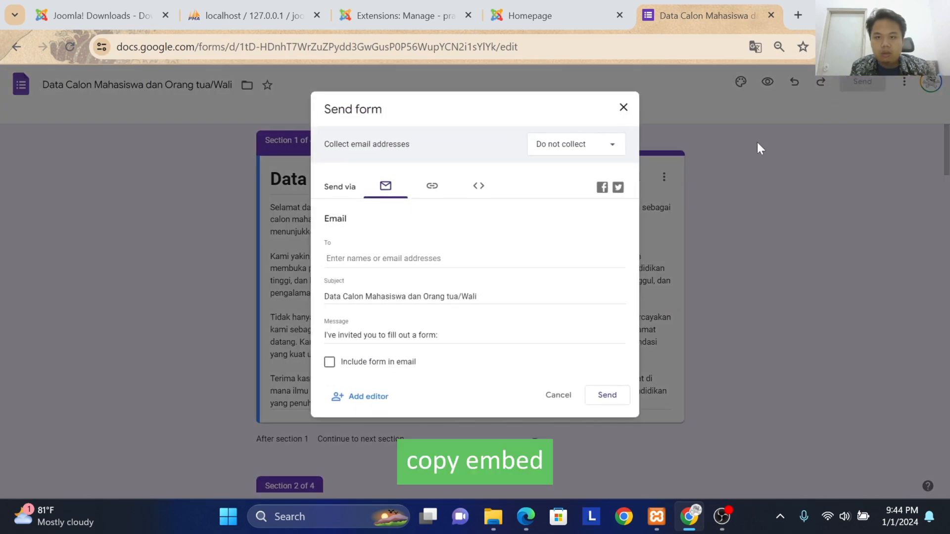
click(478, 187)
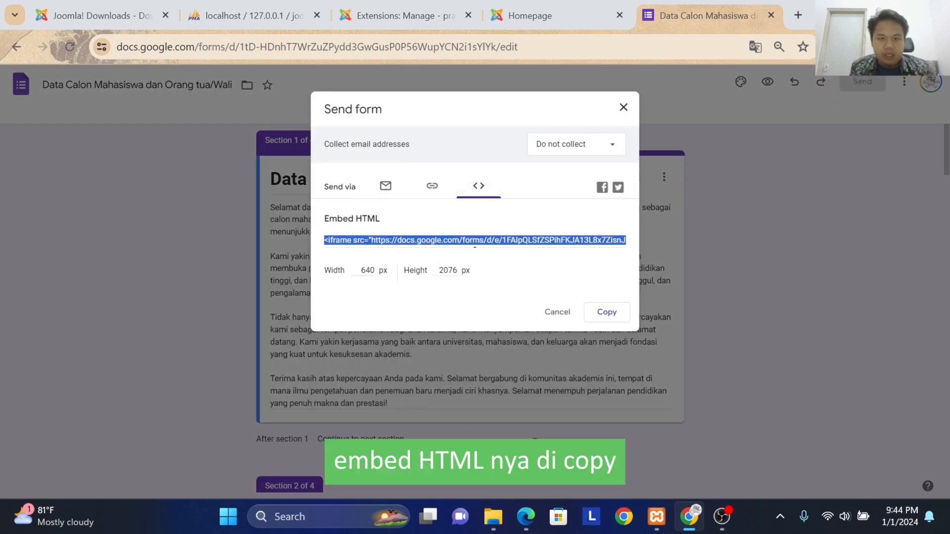
click(604, 316)
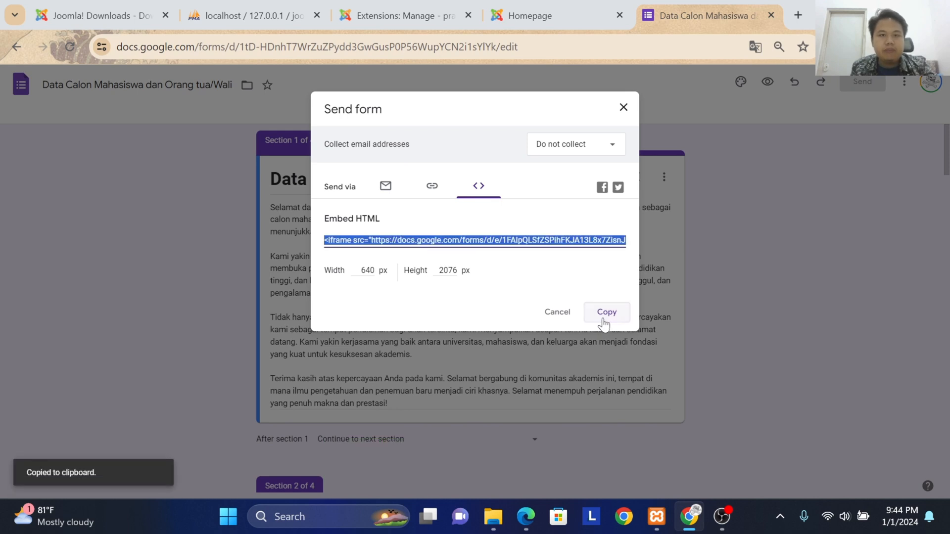
Step: In Joomla's Global Configuration, set the default editor to Editor - CodeMirror, and save and close the configuration
click(396, 16)
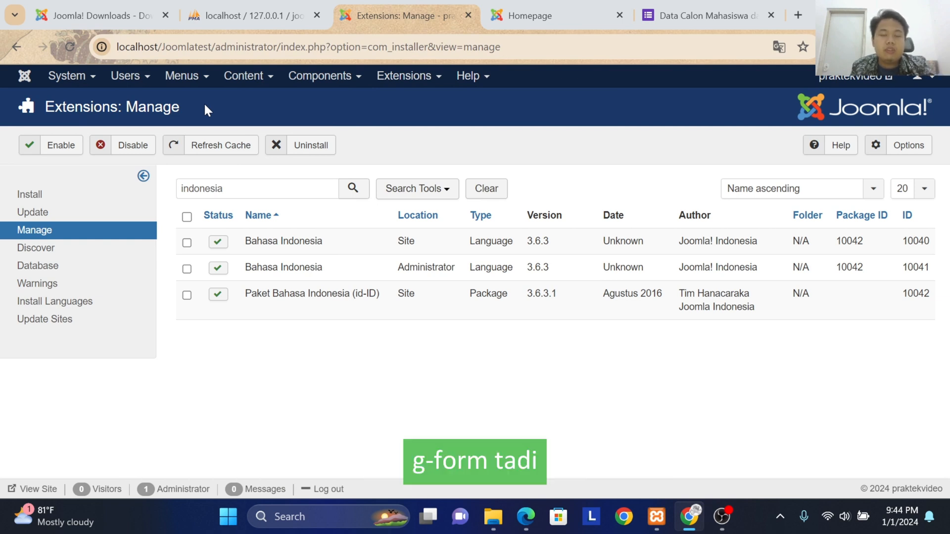
click(74, 78)
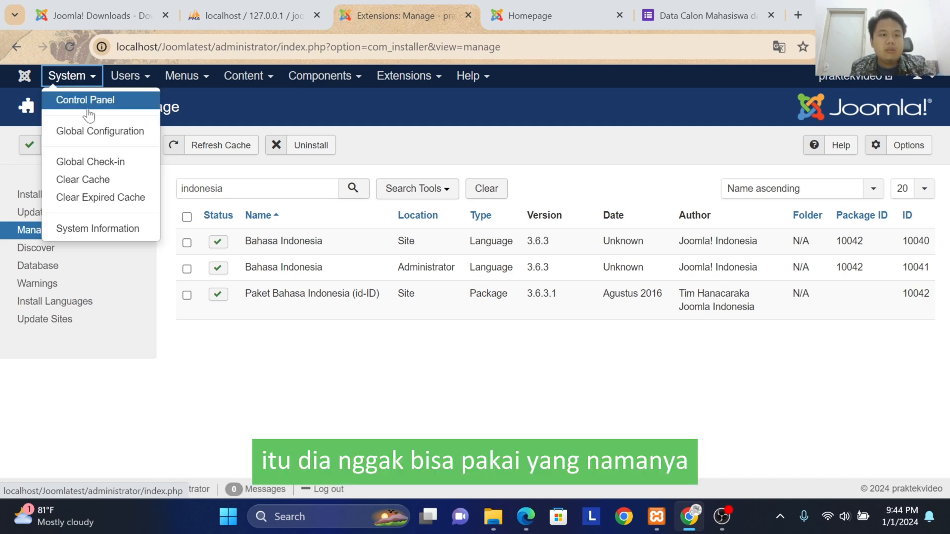
click(74, 103)
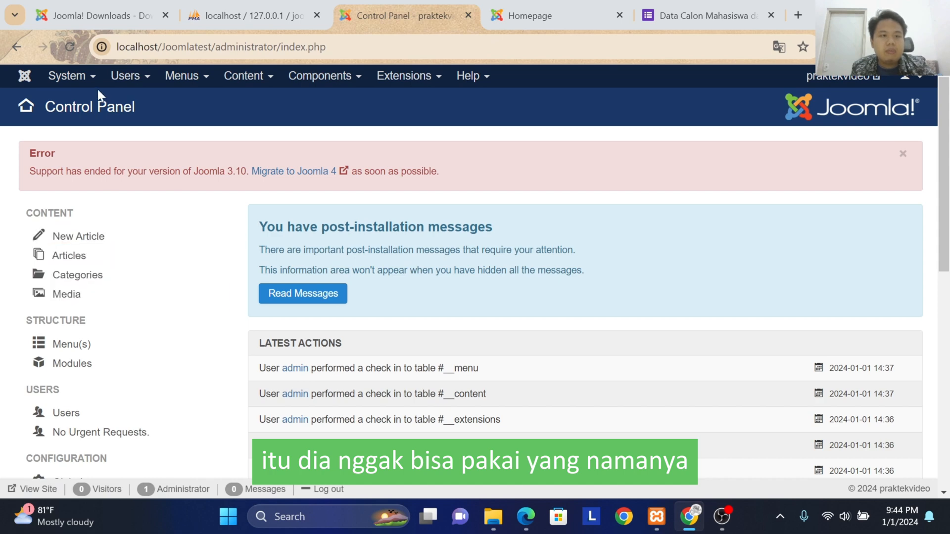
click(71, 77)
click(87, 133)
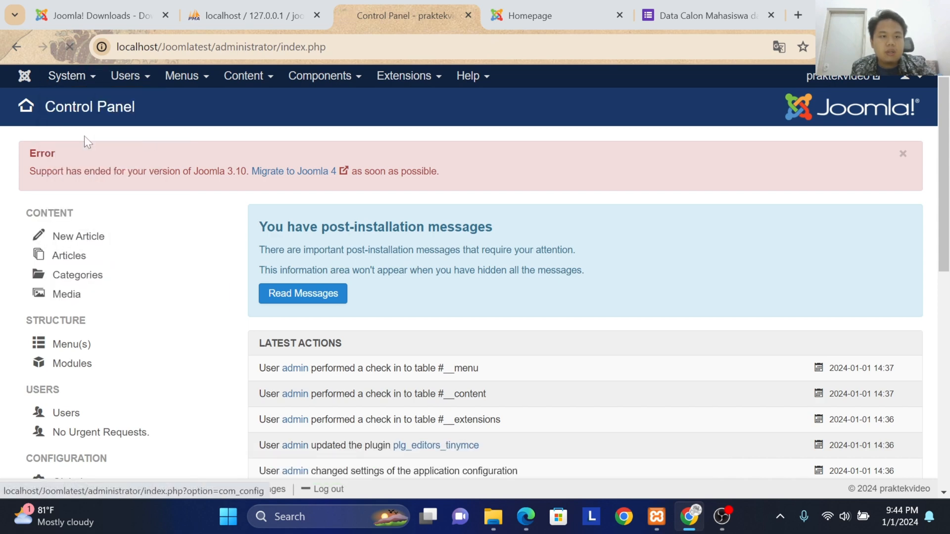
scroll(291, 328, down, 5)
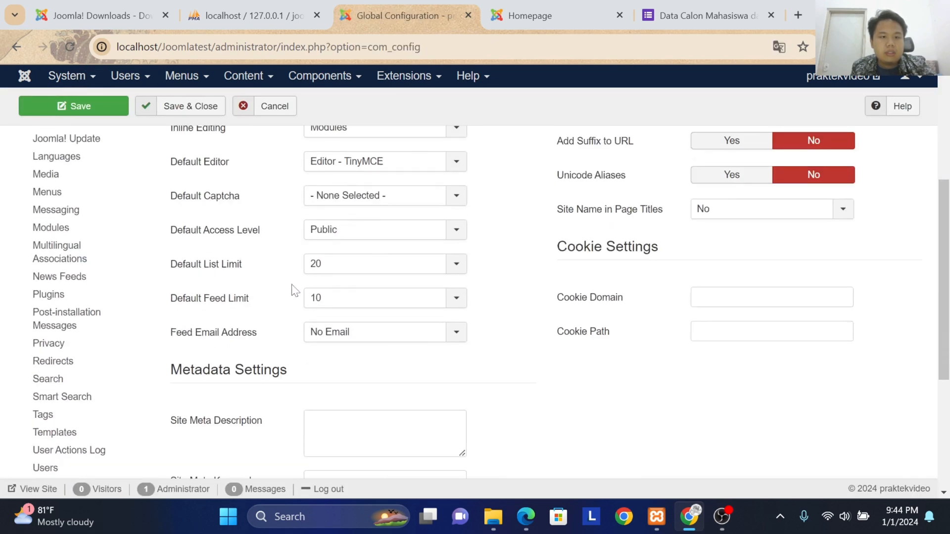
click(350, 170)
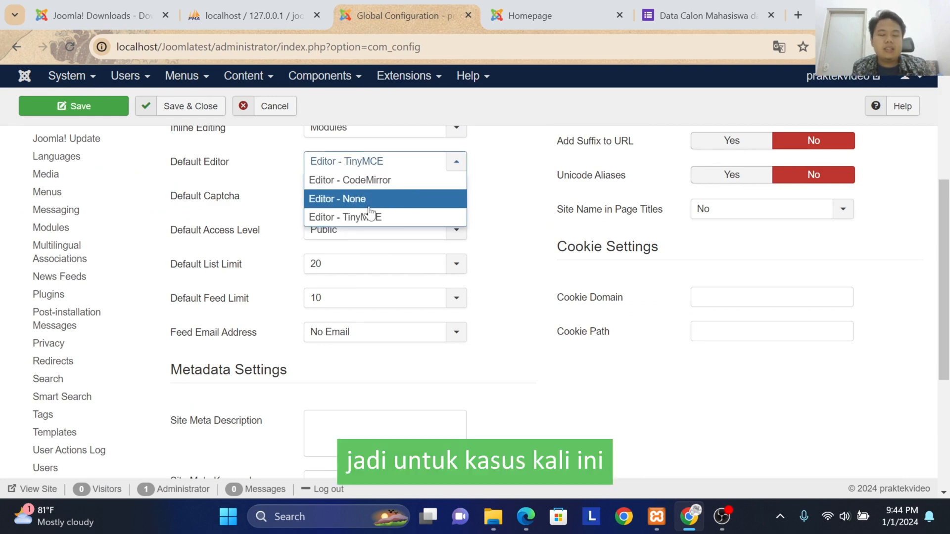
click(380, 191)
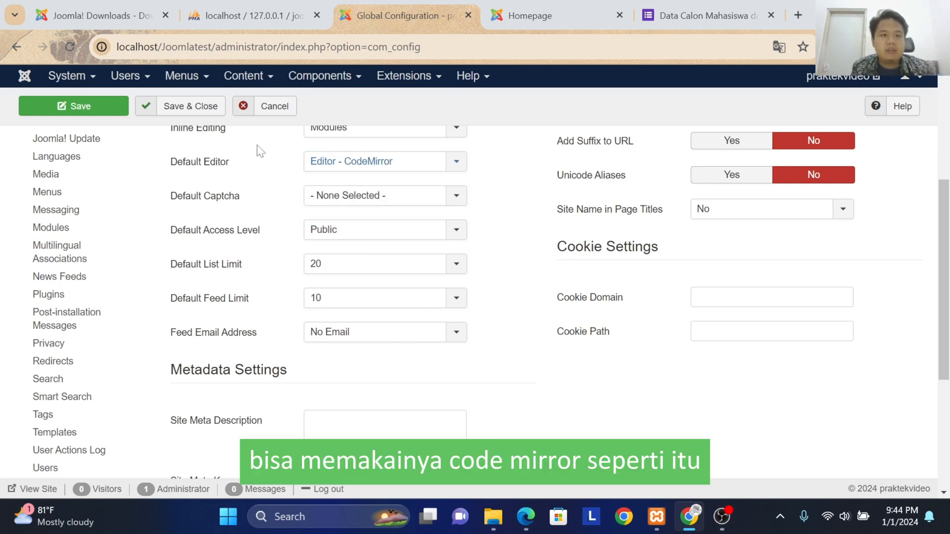
scroll(258, 149, up, 3)
click(174, 110)
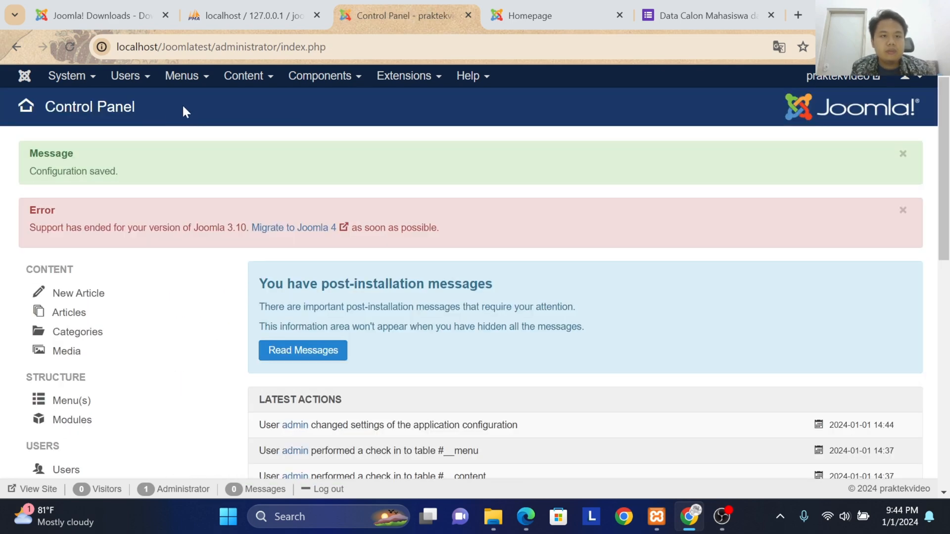
Step: Open the Form Akun article for editing from the English Menu's Form item and paste the copied Google Form embed code into its content
click(188, 77)
click(193, 102)
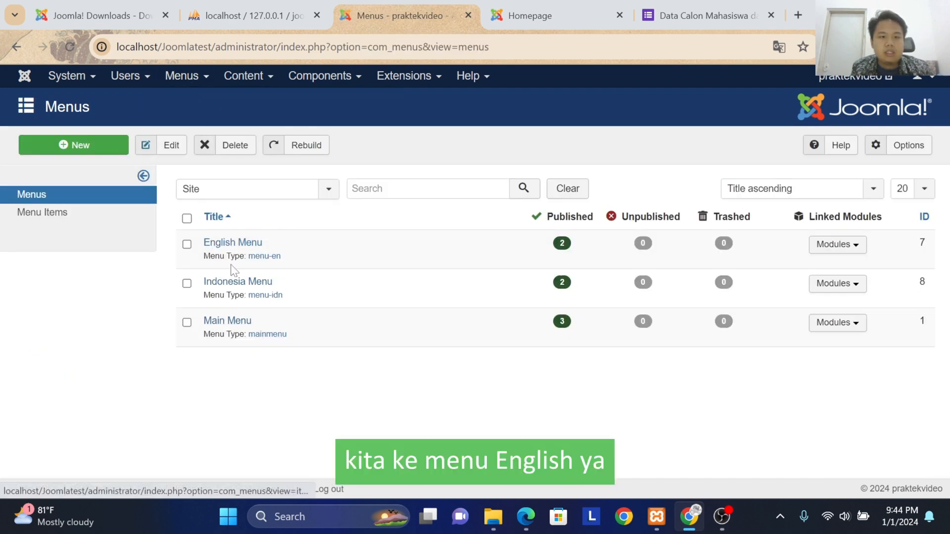
click(235, 250)
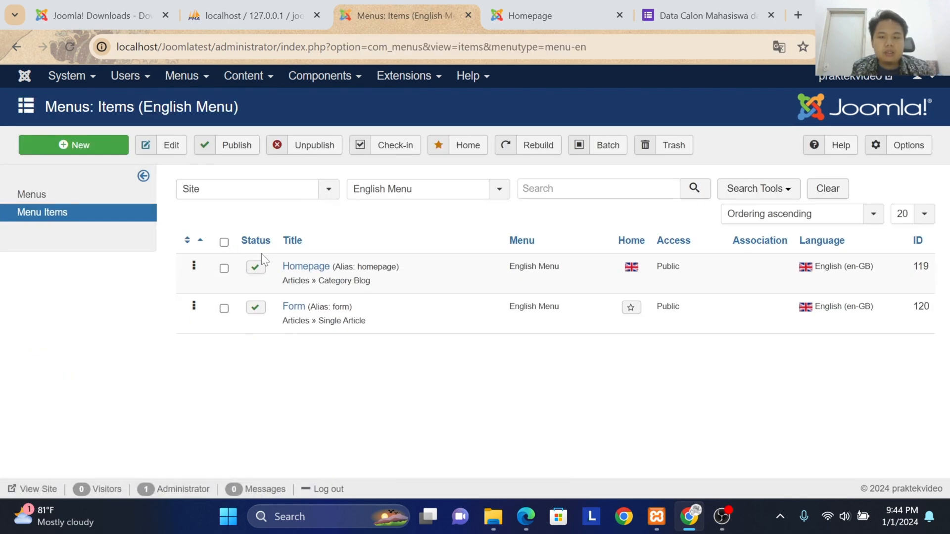
click(290, 309)
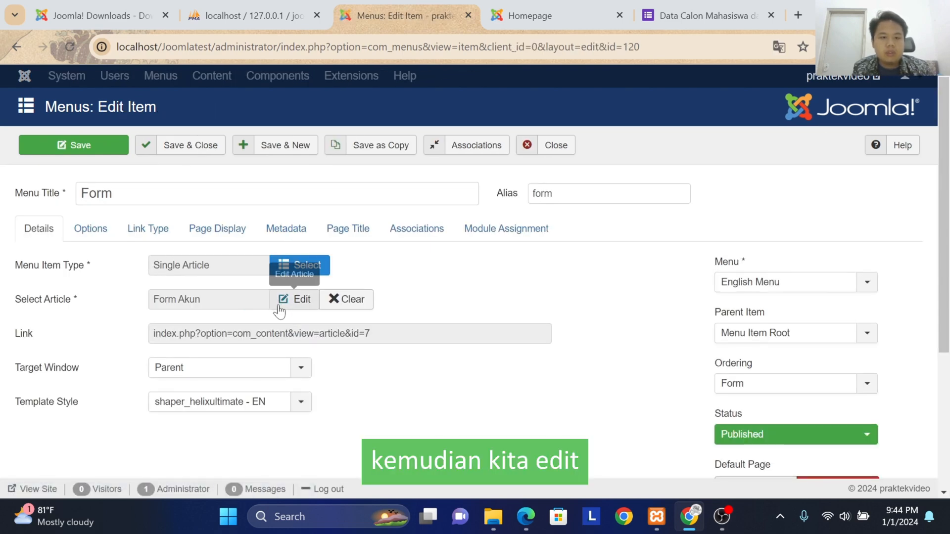
click(279, 305)
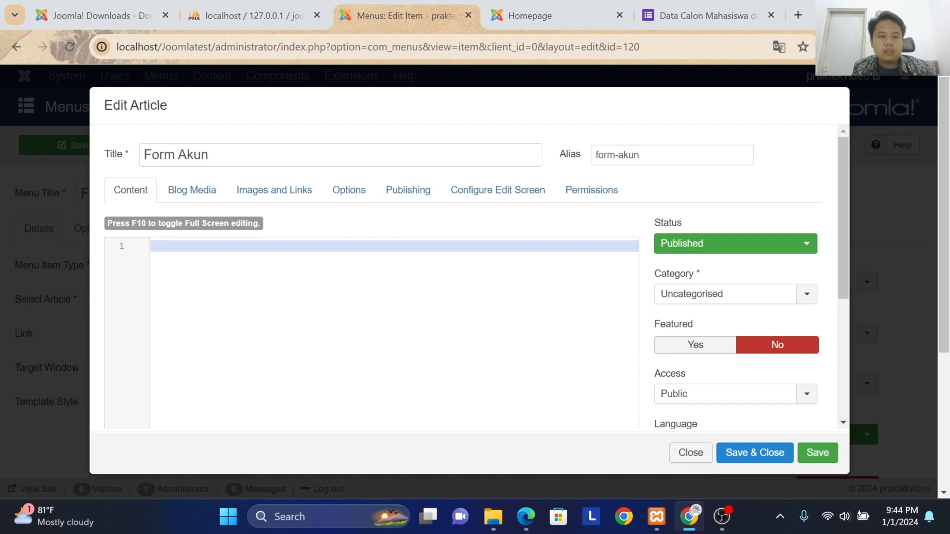
text(<iframe src="https://docs.google.com/forms/d/e/1FAIpQLSfZSPihFKJA13L8x7ZisnJs-y20s2k79nfo6YTrhvpEWEWbww/viewform?embedded=true" width="640" height="2076" frameborder="0" marginheight="0" marginwidth="0">Loading…</iframe>)
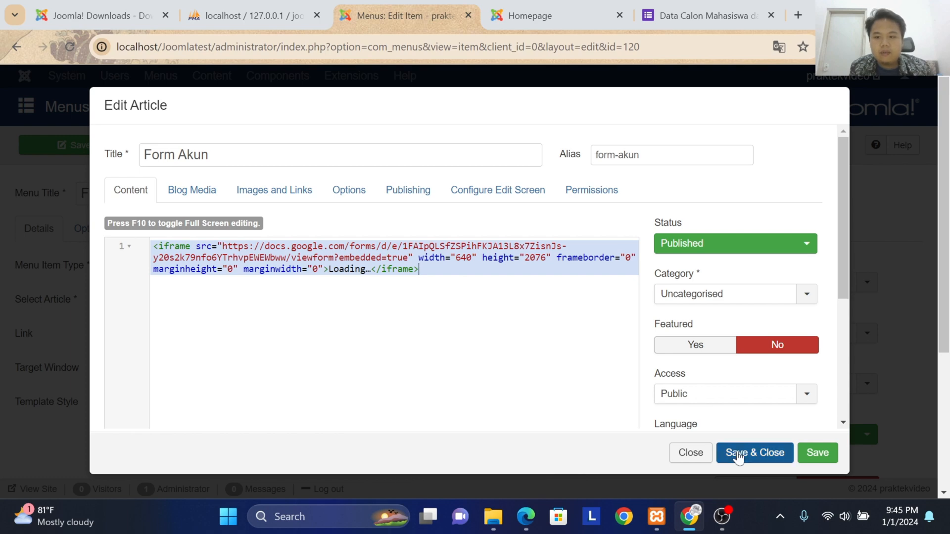
Step: Review the Form Akun article's language and category choices, and save and close the article
scroll(723, 390, down, 3)
click(712, 297)
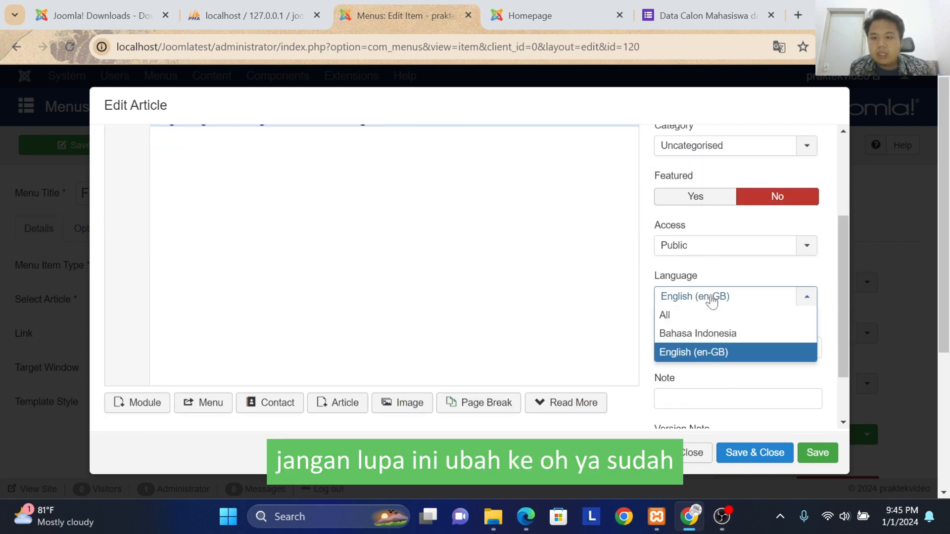
click(713, 298)
scroll(732, 376, up, 3)
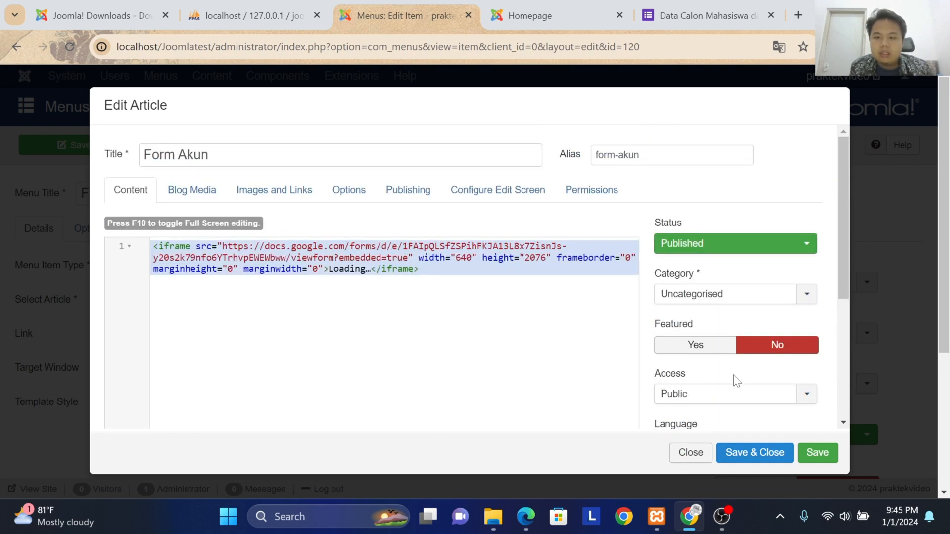
click(710, 297)
click(710, 298)
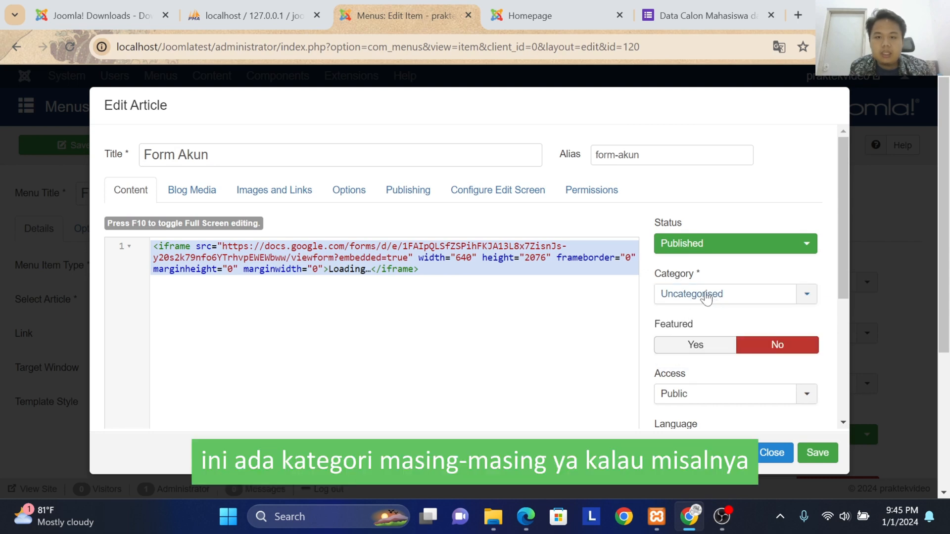
click(690, 300)
click(723, 299)
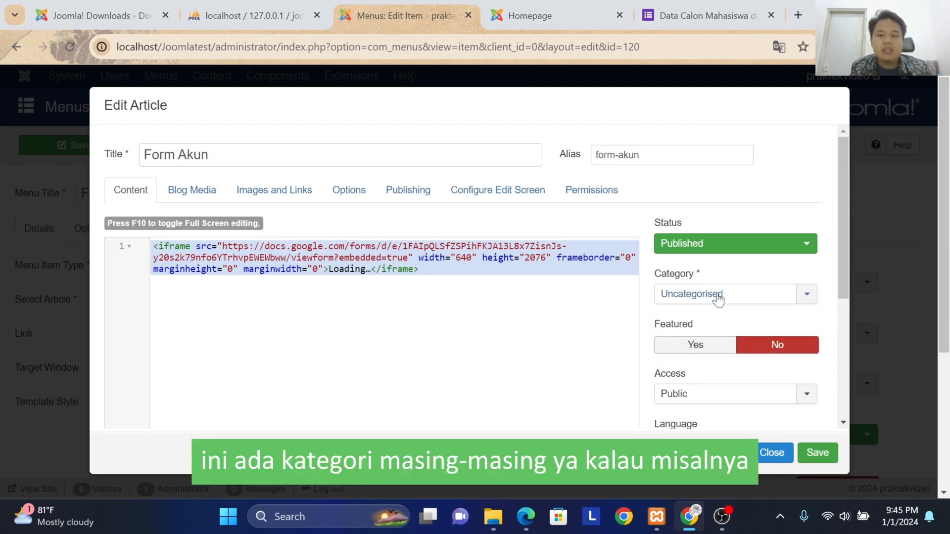
scroll(644, 310, down, 5)
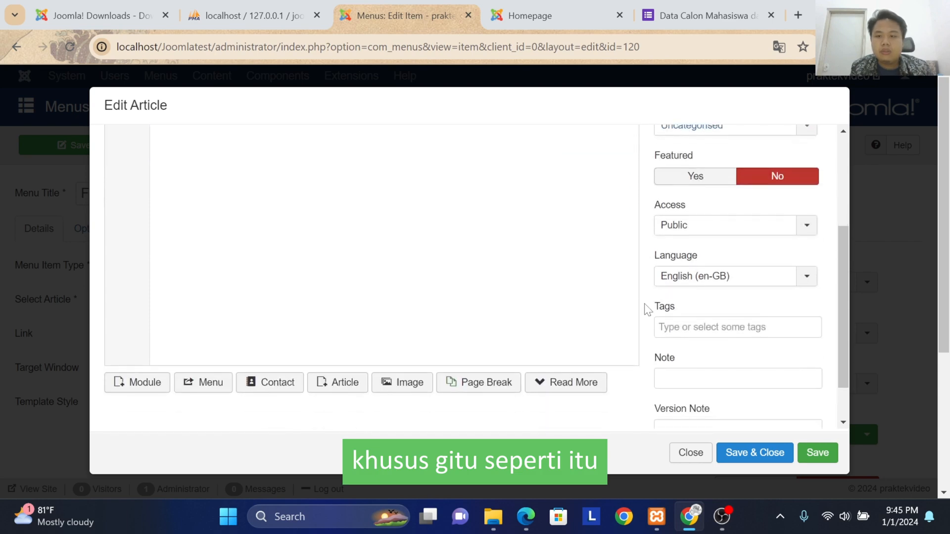
click(754, 453)
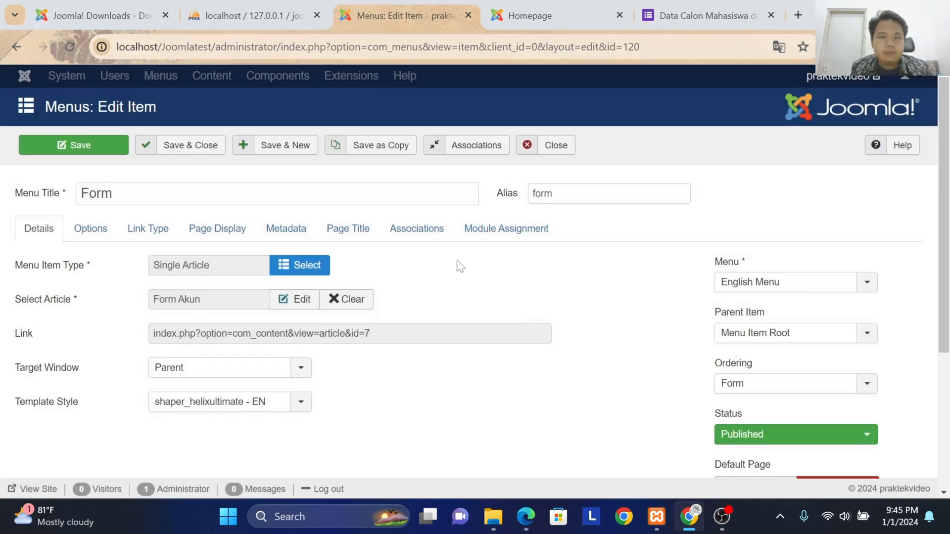
Step: Open the English Form page on the site's front end and look over the embedded Google Form
click(567, 18)
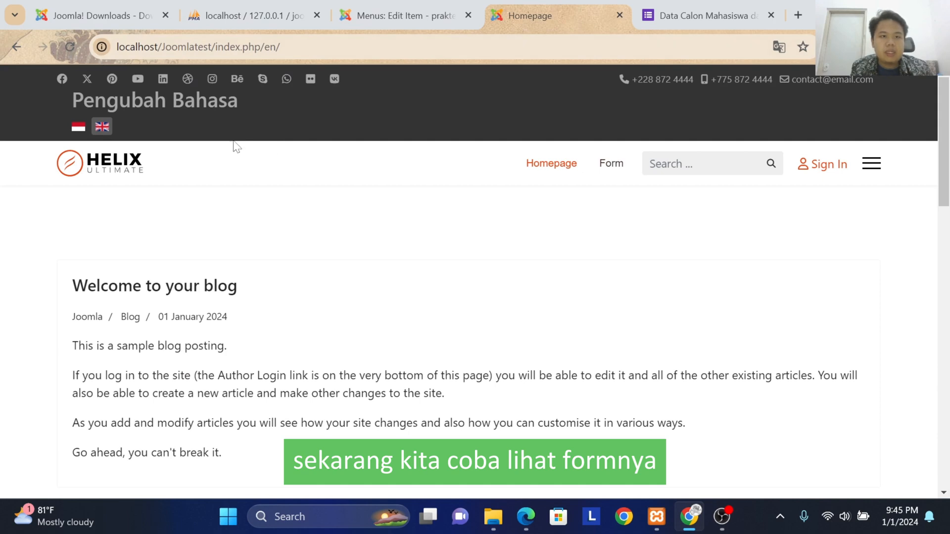
click(616, 168)
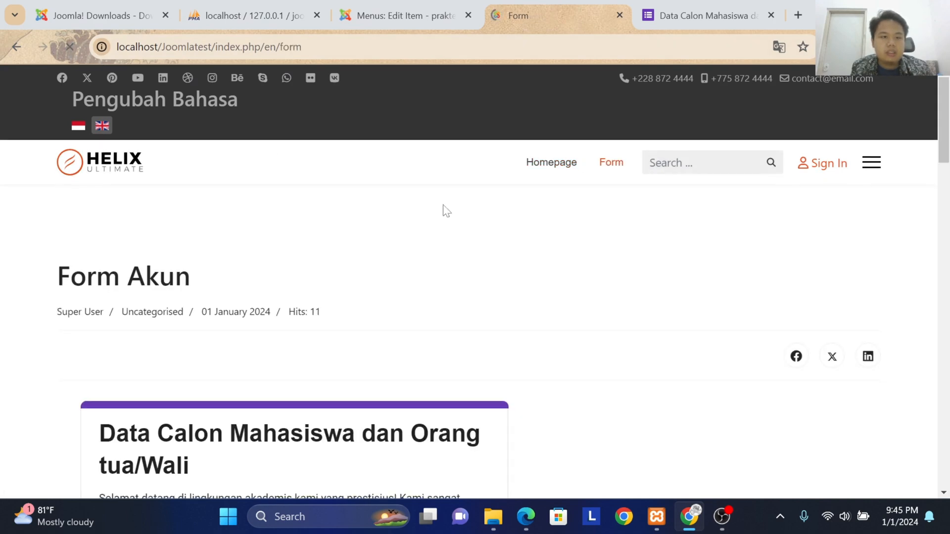
scroll(443, 209, down, 5)
scroll(295, 303, down, 2)
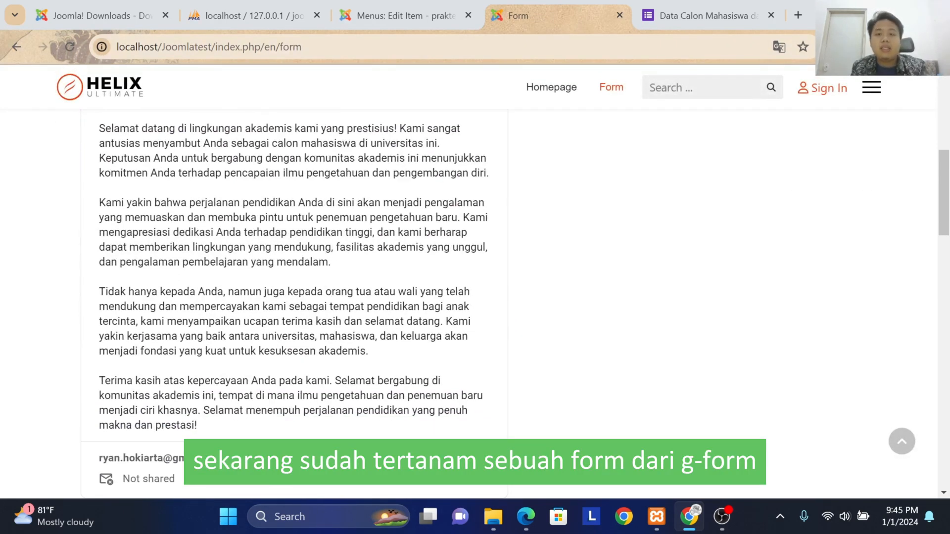
scroll(330, 266, up, 3)
scroll(207, 255, up, 3)
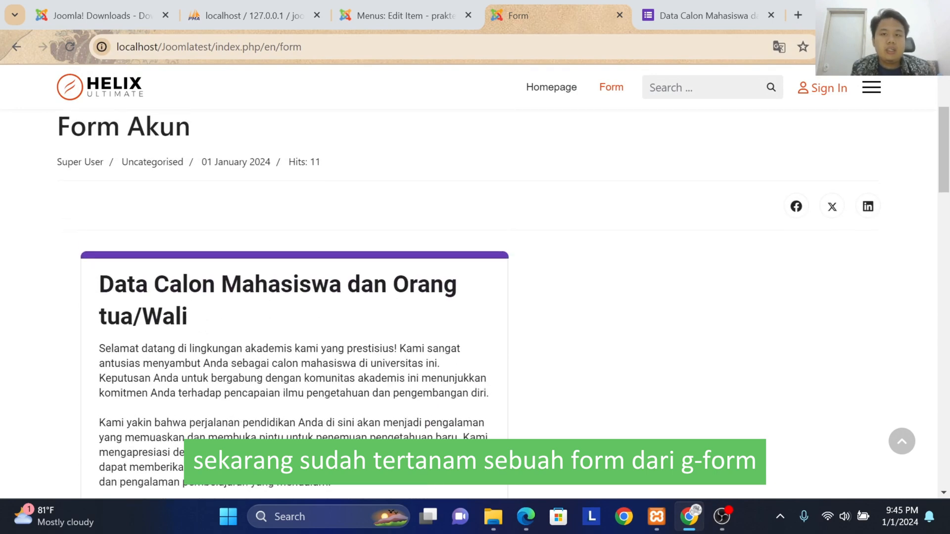
scroll(158, 230, down, 5)
scroll(157, 230, down, 15)
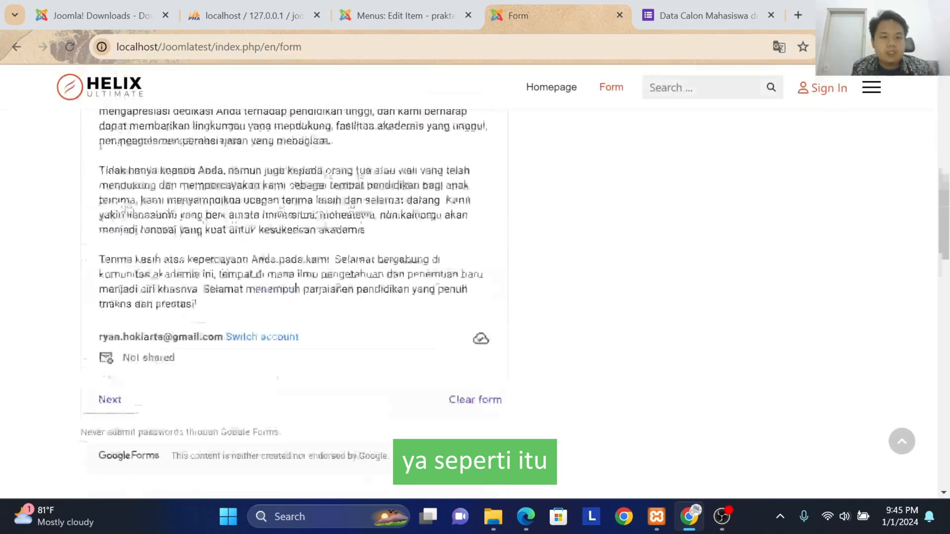
scroll(207, 317, up, 20)
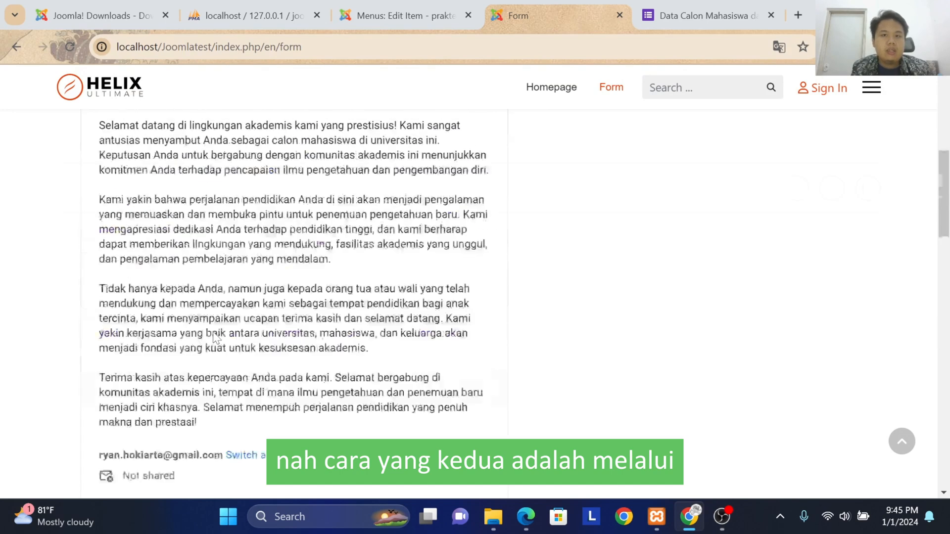
Step: Save and close the Form menu item, and add the "Install from Web" option to the extension installer
click(396, 22)
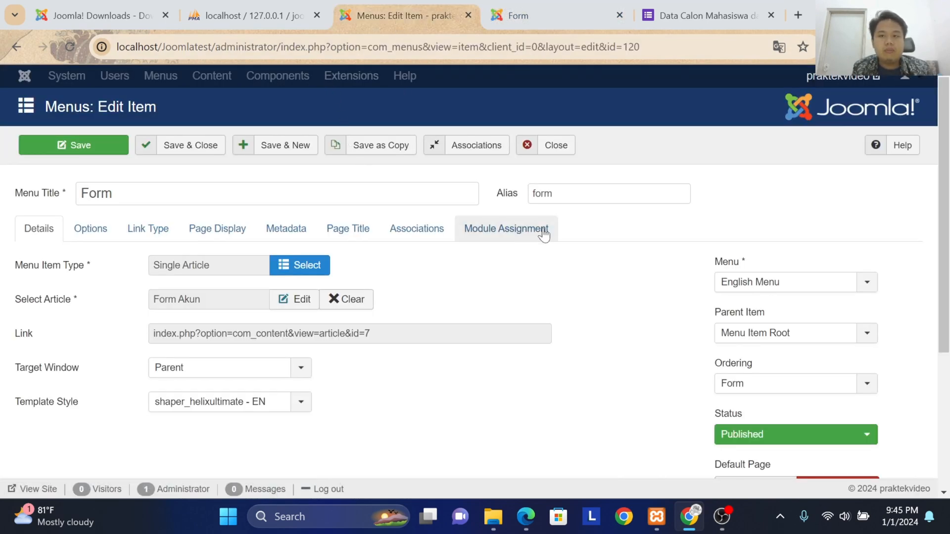
click(187, 147)
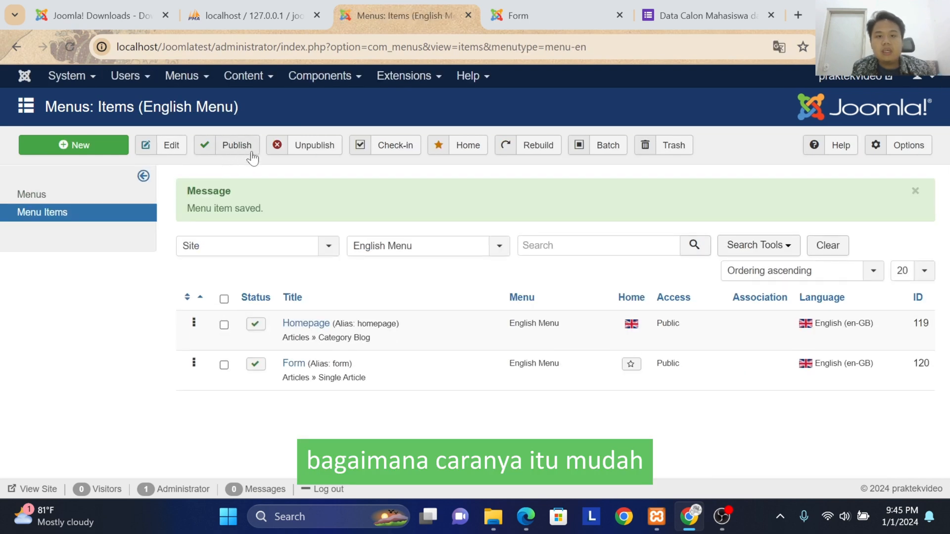
click(395, 80)
mouse_move(397, 100)
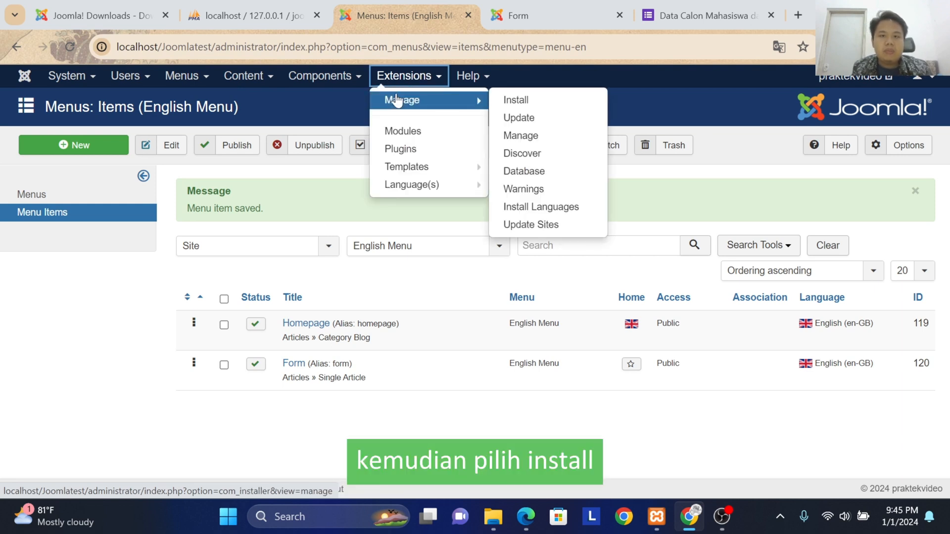
click(519, 103)
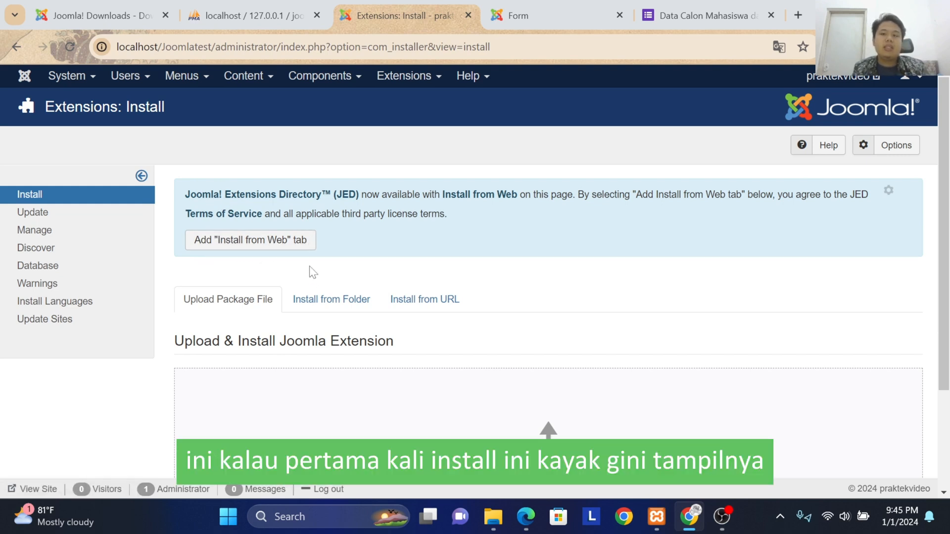
click(250, 243)
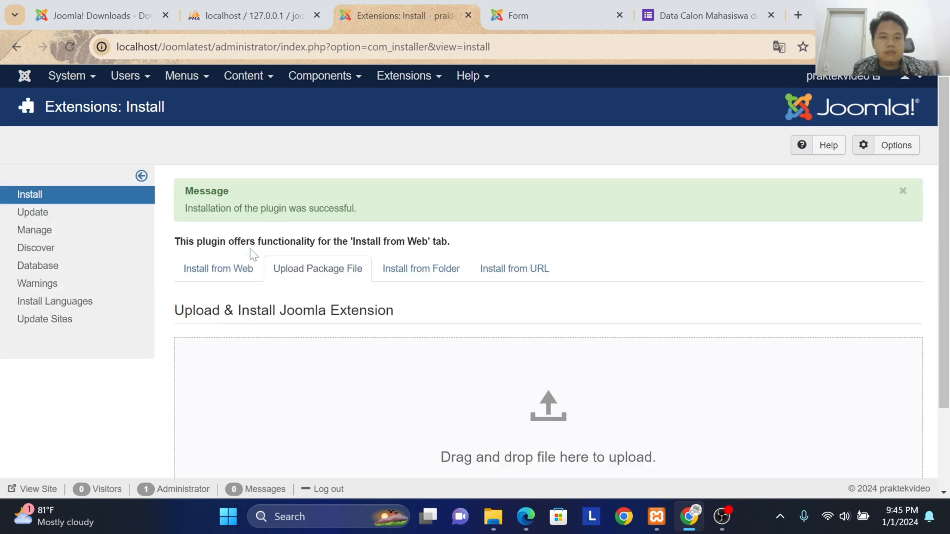
Step: Search the Install from Web extension directory for "form" and locate Convert Forms
scroll(276, 271, down, 1)
scroll(164, 264, up, 1)
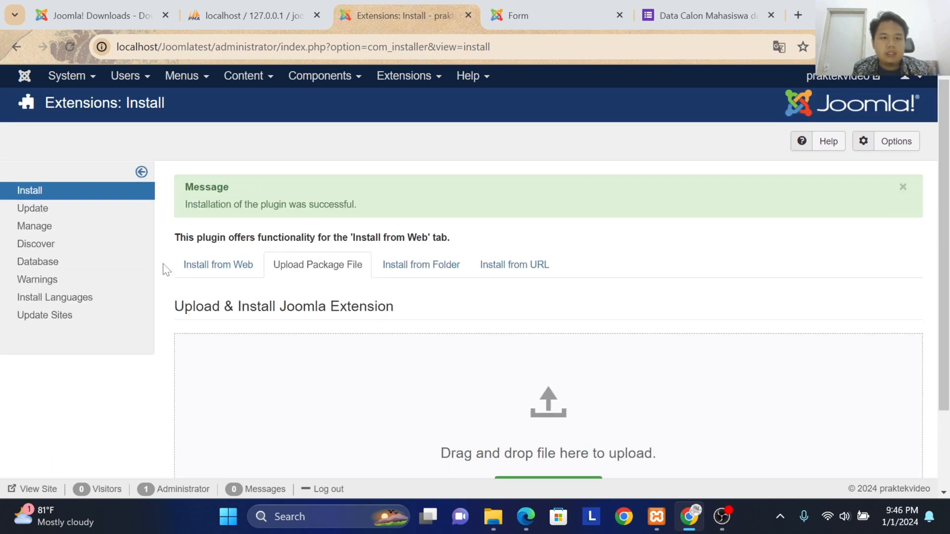
click(226, 276)
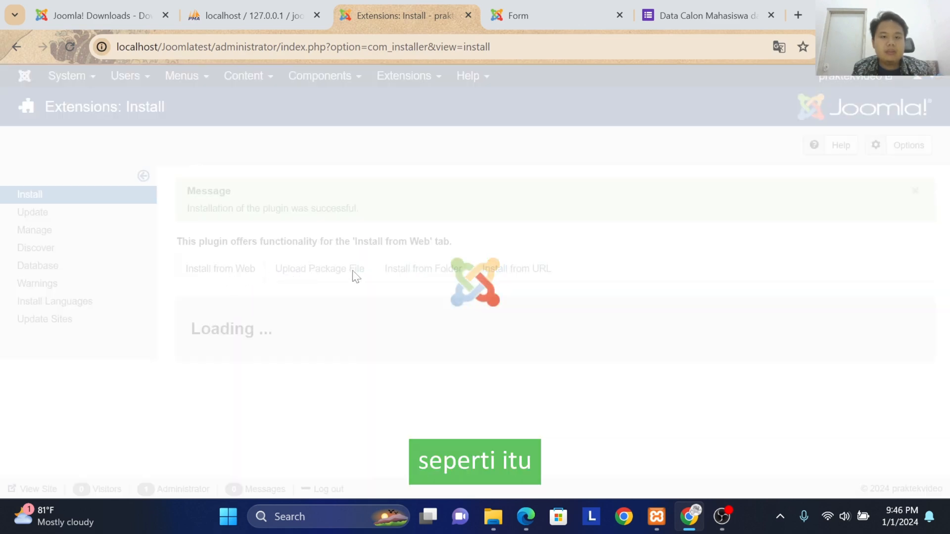
scroll(413, 272, down, 3)
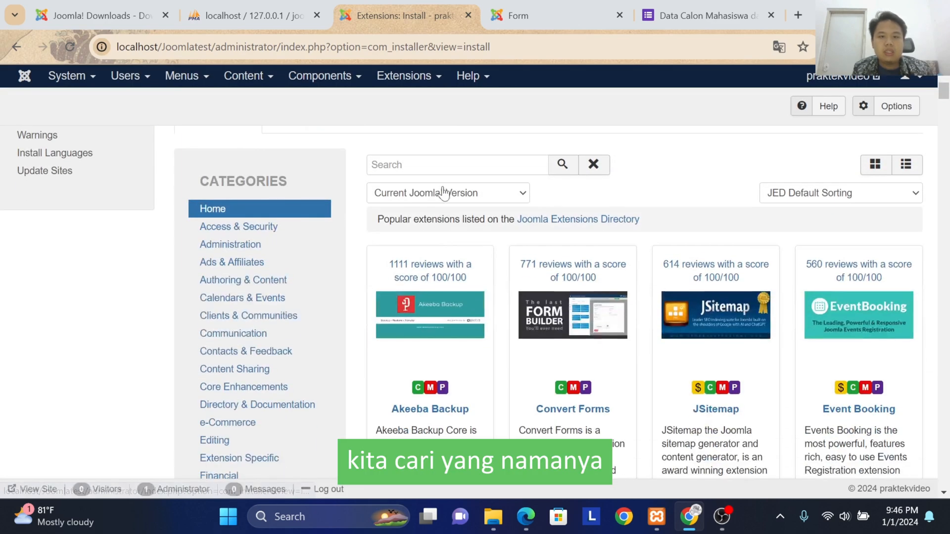
text(form)
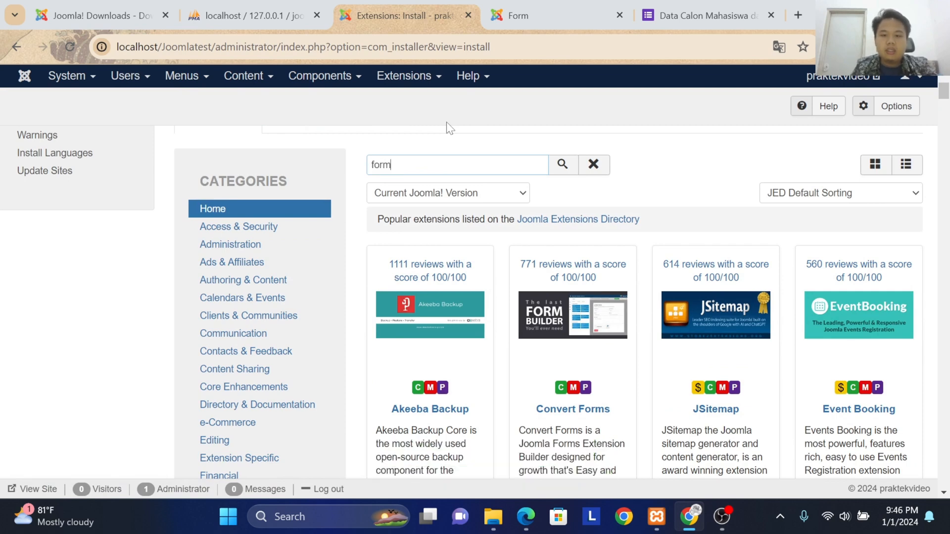
scroll(511, 371, down, 2)
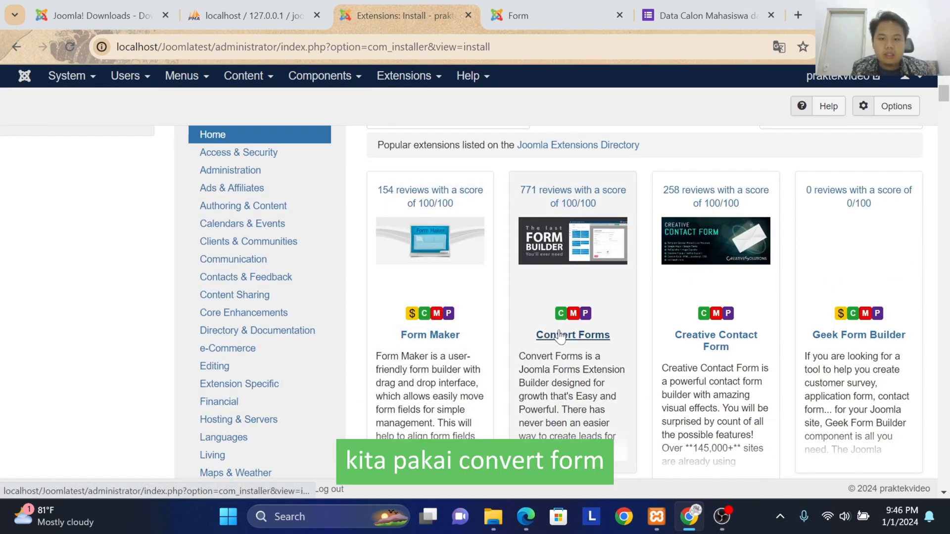
Step: Install the Convert Forms extension from its directory listing and confirm the installation
click(566, 339)
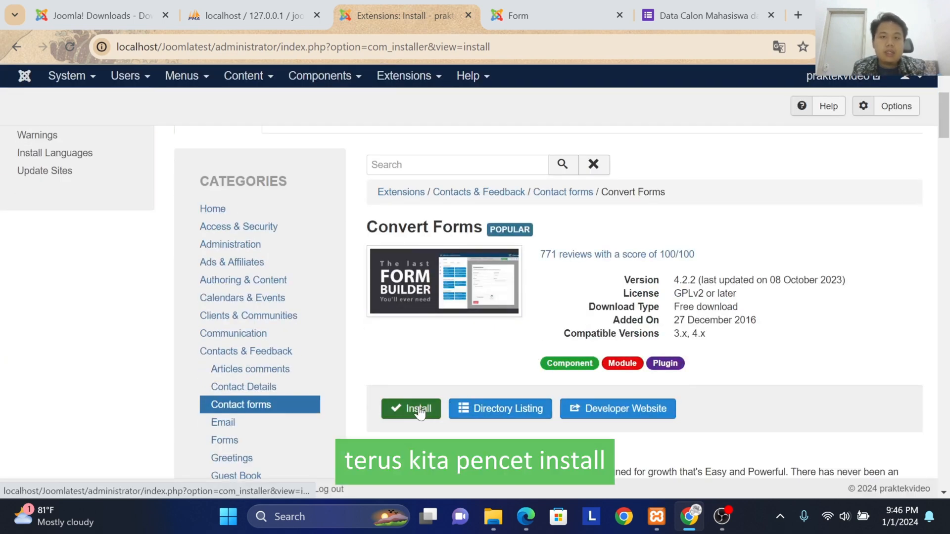
click(404, 412)
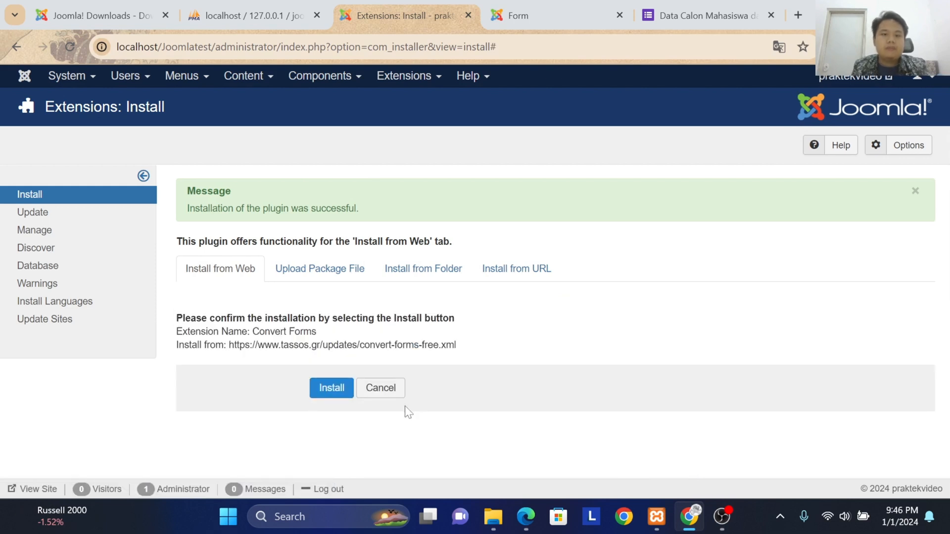
click(333, 389)
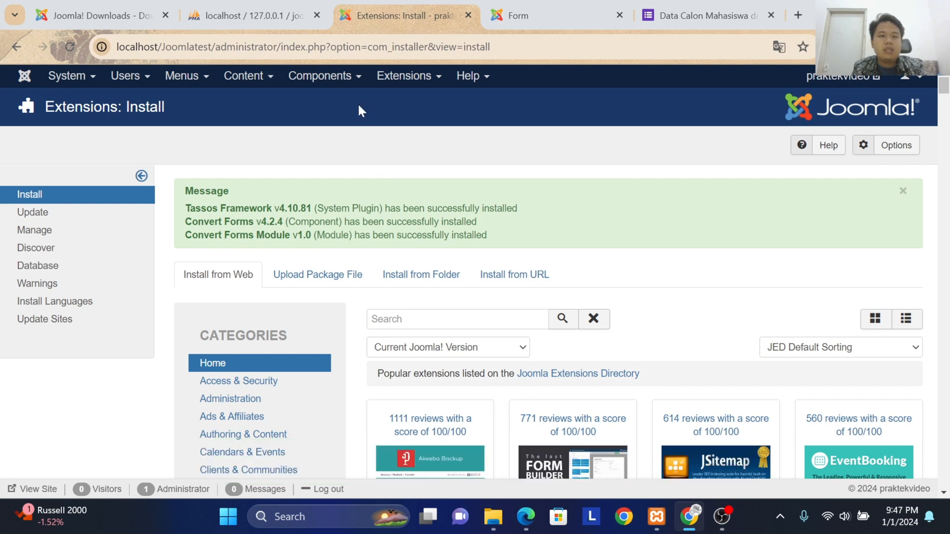
click(338, 81)
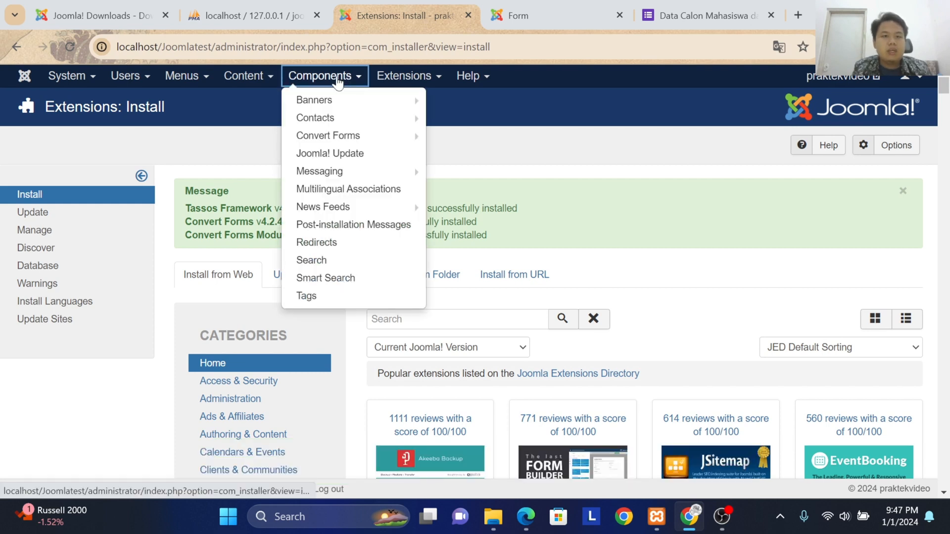
click(182, 75)
click(237, 77)
click(294, 80)
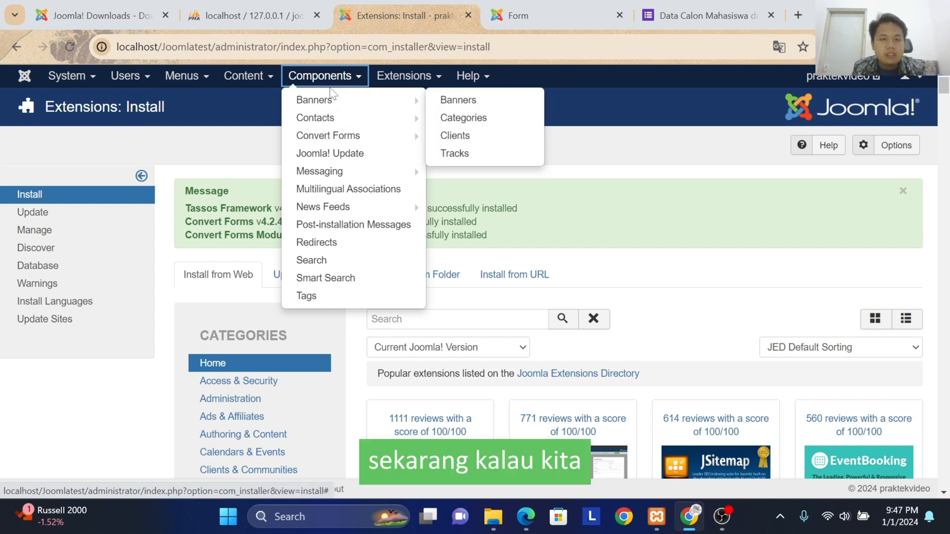
click(697, 158)
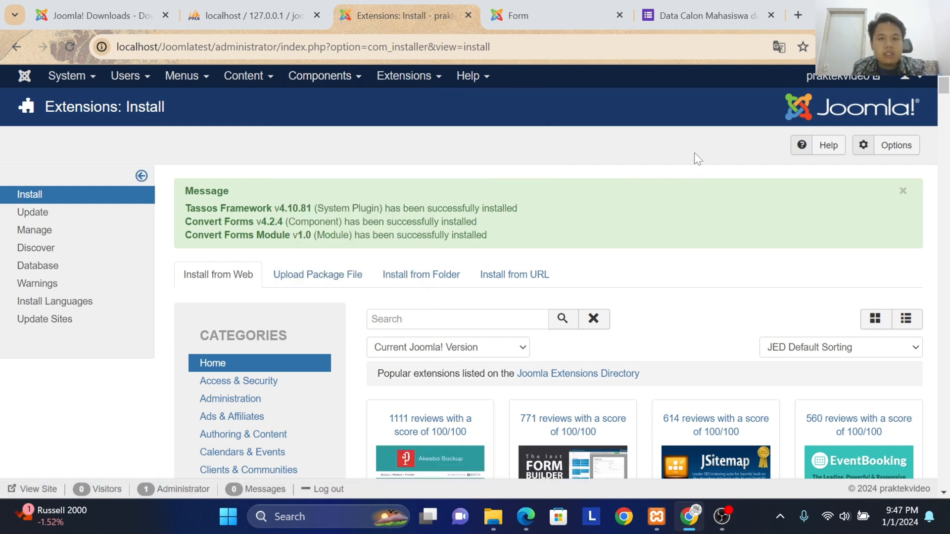
Step: Open the Convert Forms dashboard and create a new form from the Feedback Form template in the library
click(310, 85)
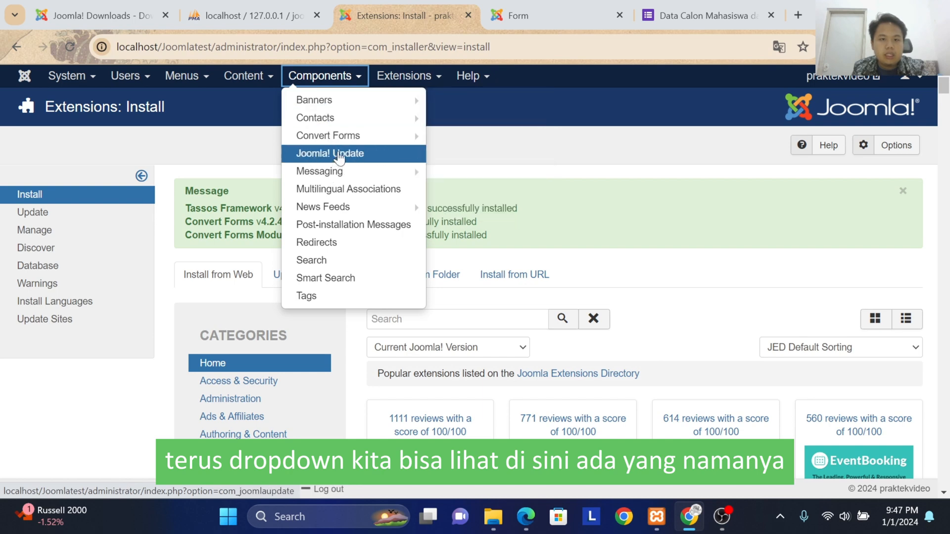
mouse_move(345, 138)
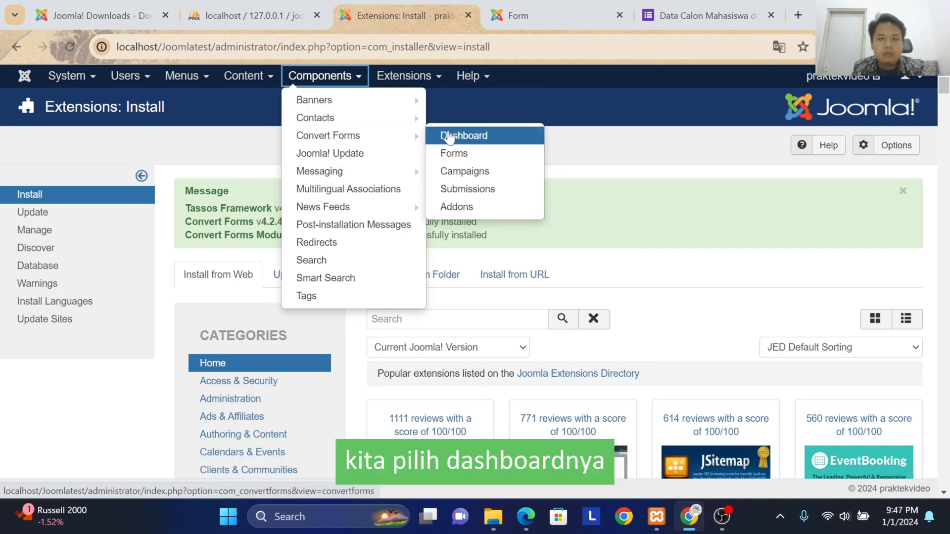
click(501, 136)
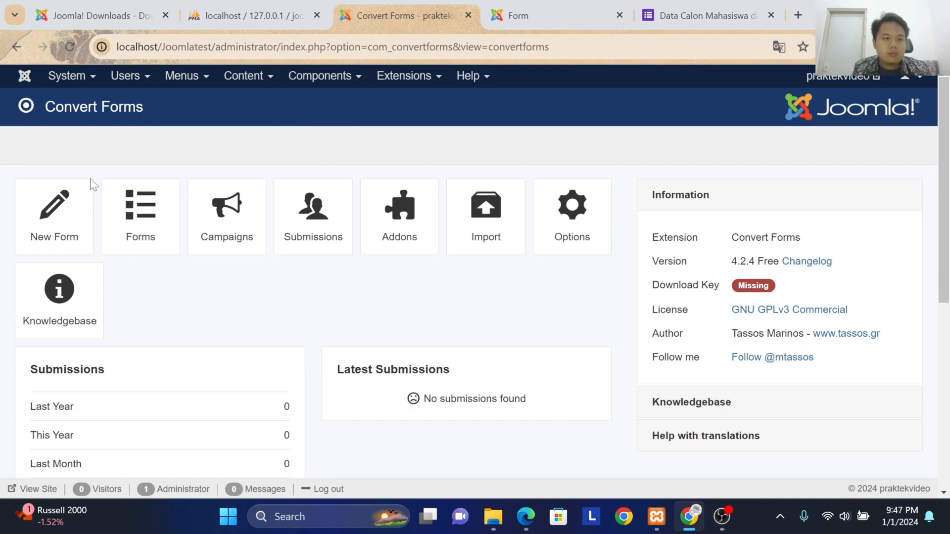
click(64, 215)
scroll(298, 277, down, 5)
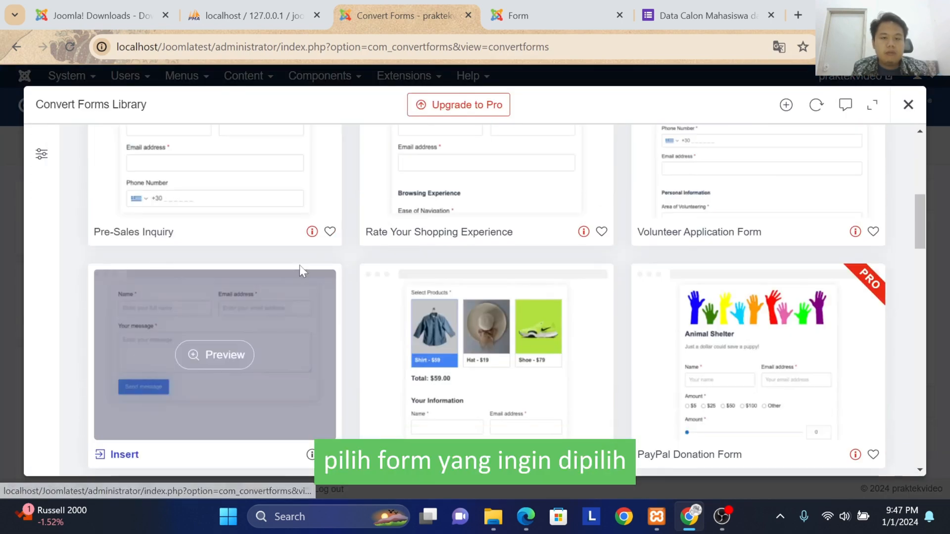
scroll(351, 241, down, 5)
scroll(351, 241, up, 5)
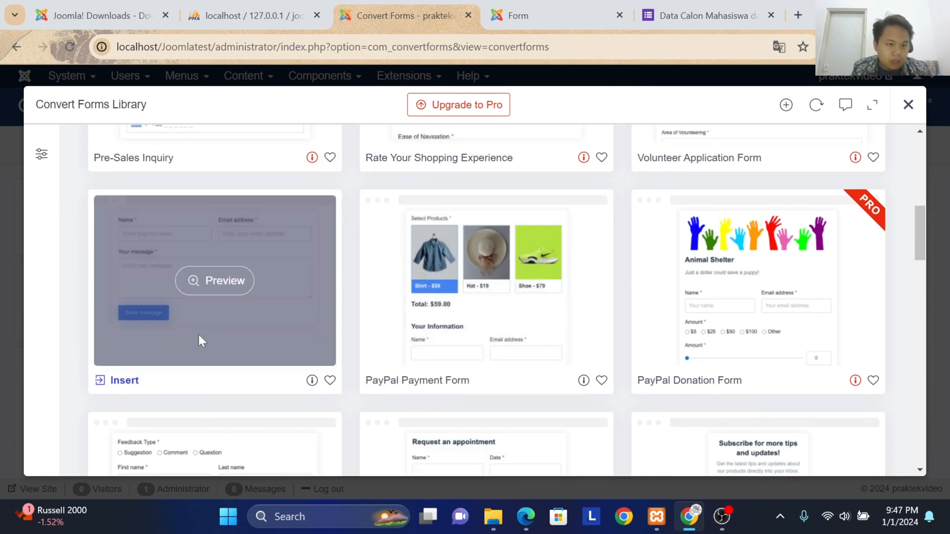
scroll(350, 292, down, 5)
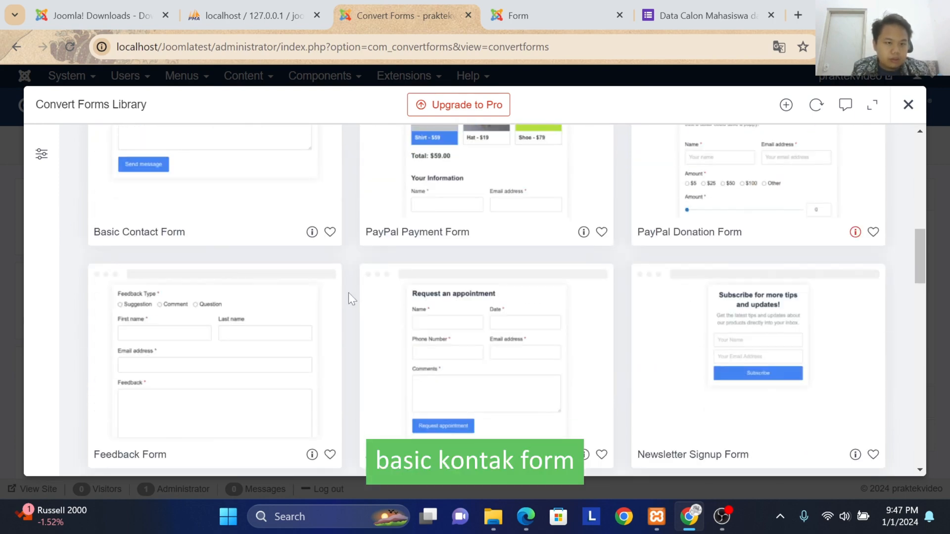
mouse_move(162, 272)
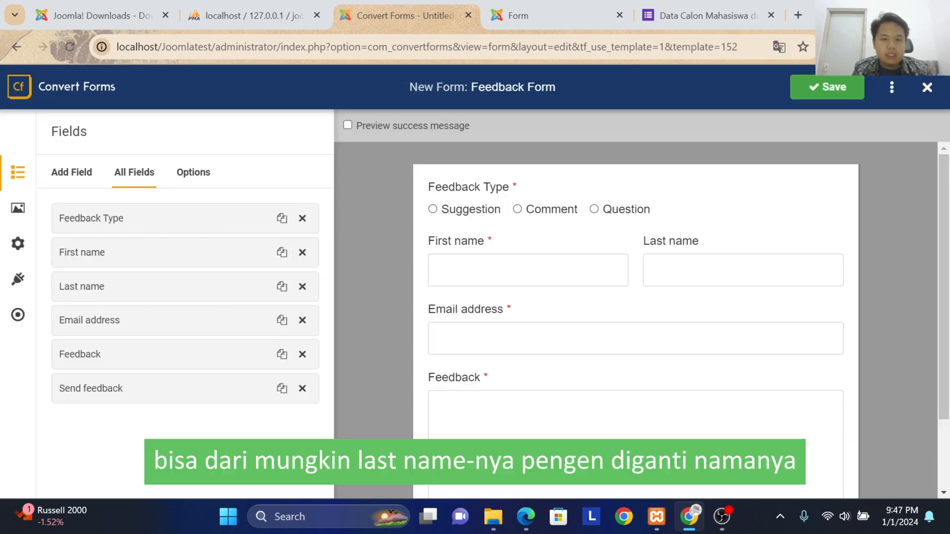
Step: Change the label of the form's Last name field to "Nama Terakhir" and save the form
click(106, 299)
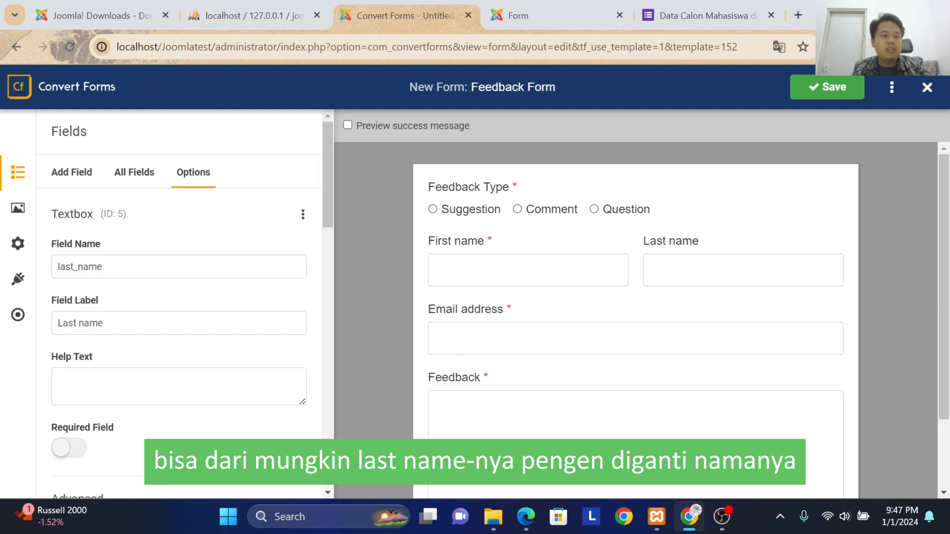
triple_click(103, 323)
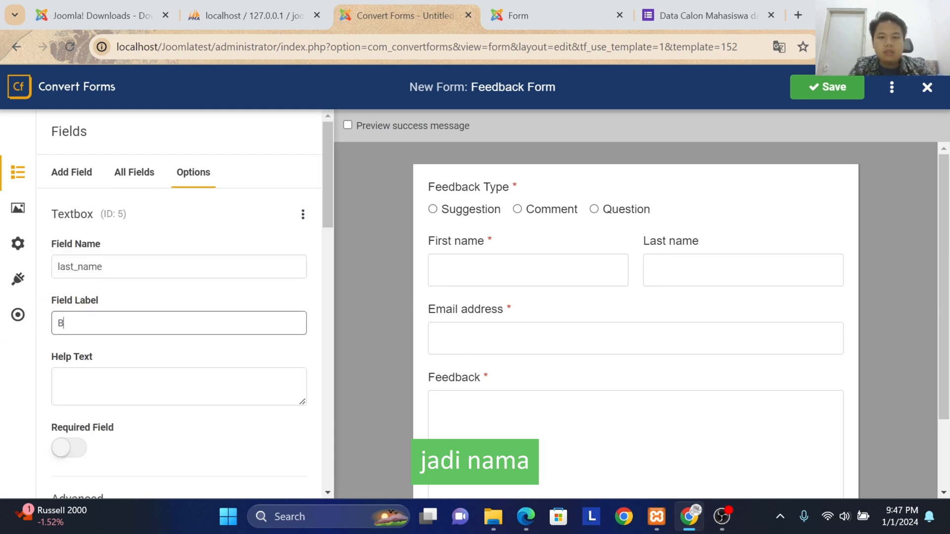
text(Nama)
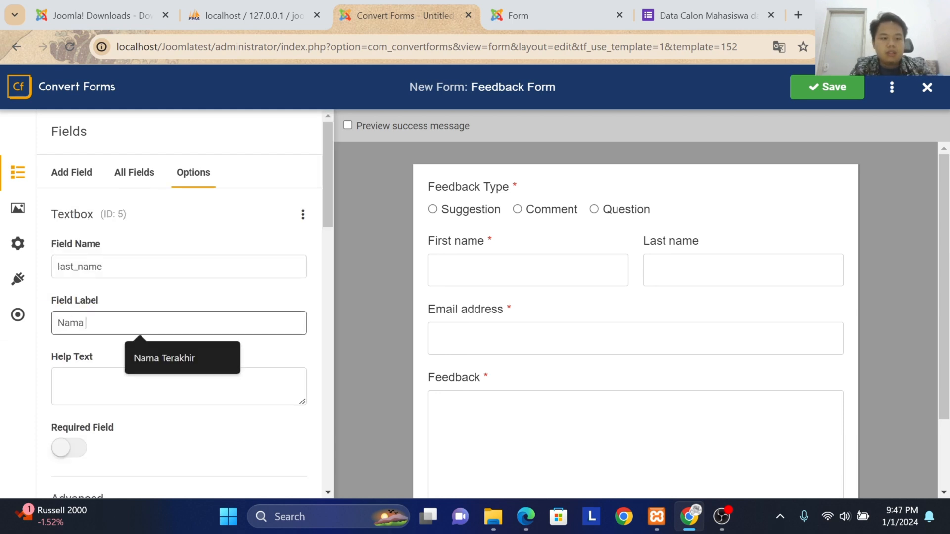
text( Terakhir)
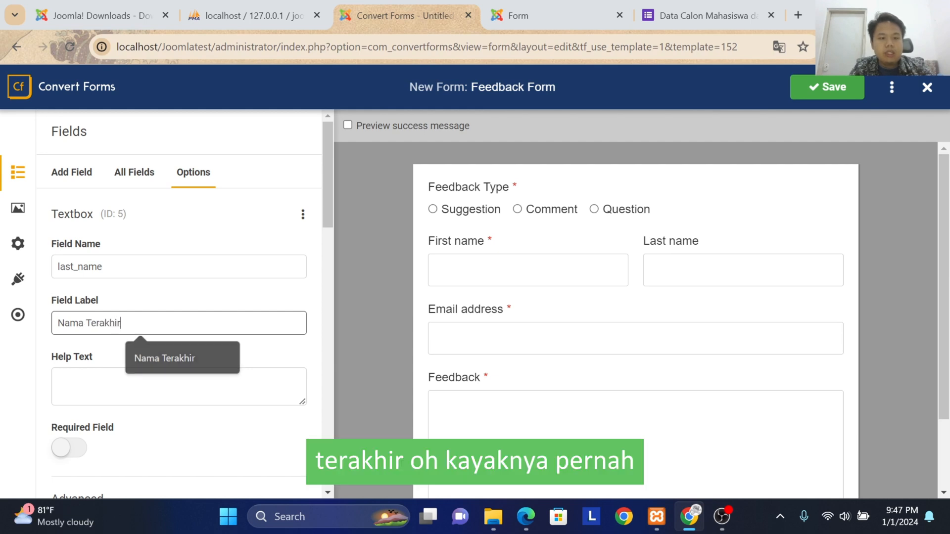
scroll(231, 397, down, 15)
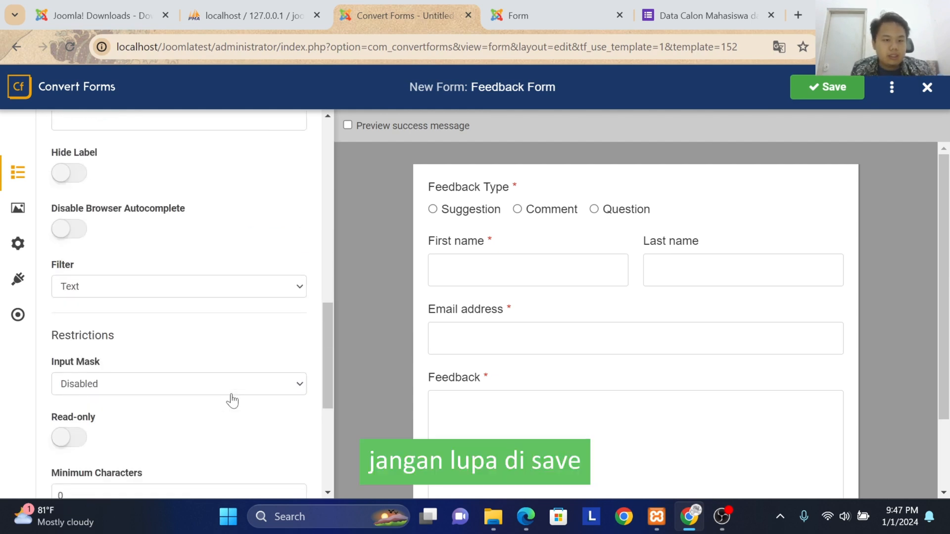
scroll(234, 404, up, 15)
click(816, 89)
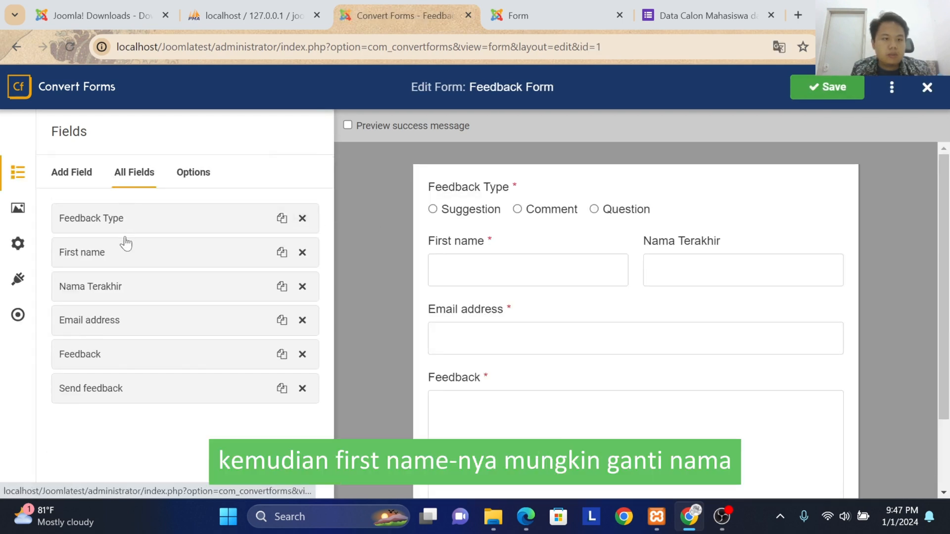
Step: Change the label of the form's First name field to "Nama Pertama" and save the form
click(127, 254)
triple_click(233, 326)
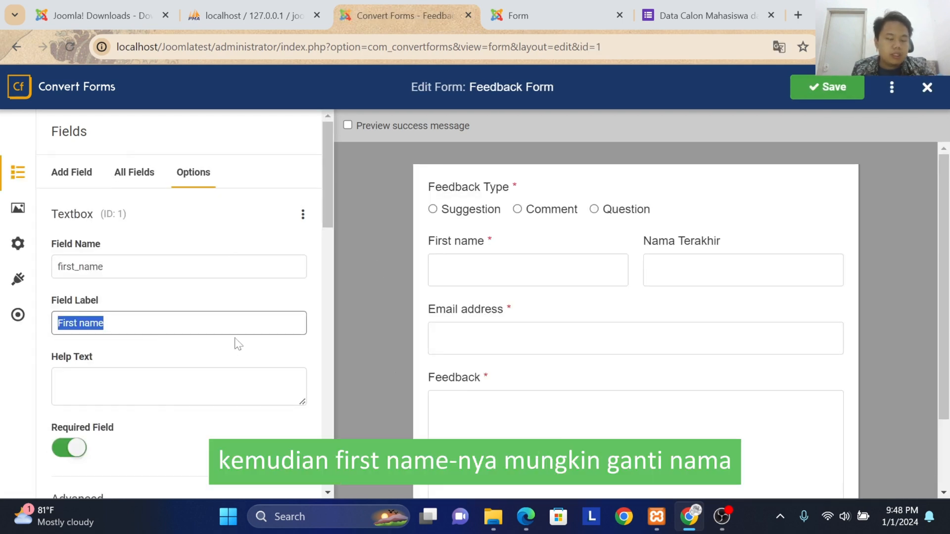
text(Nama Oe)
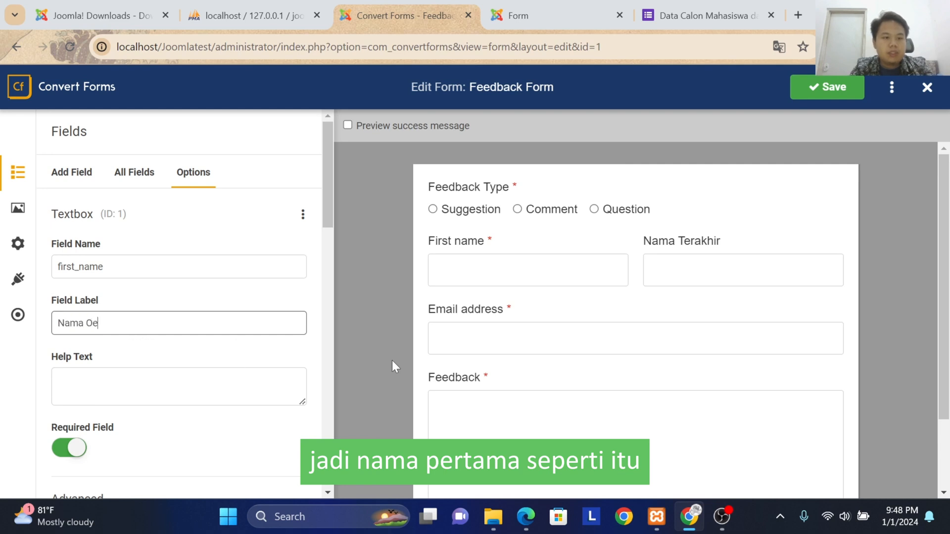
key(BackSpace)
key(BackSpace)
text(P)
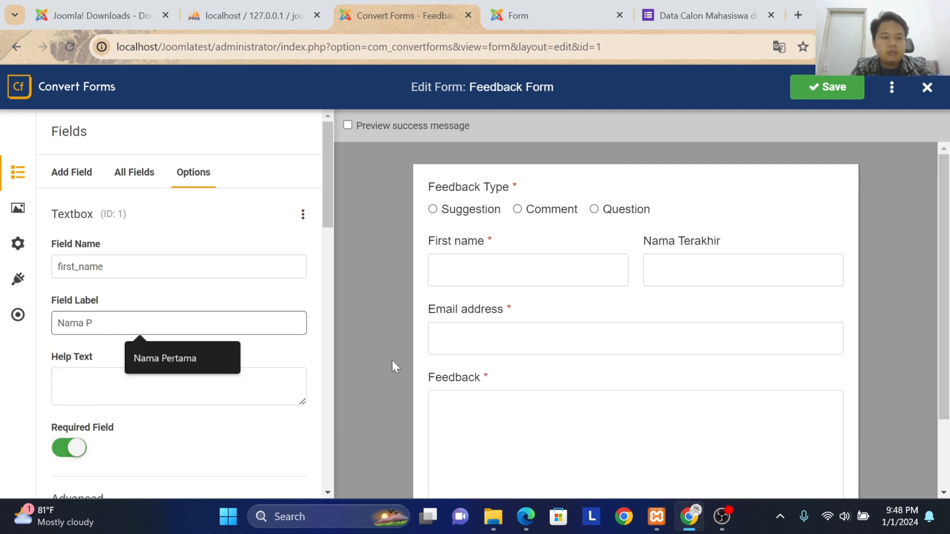
text(ert)
key(Down)
key(Return)
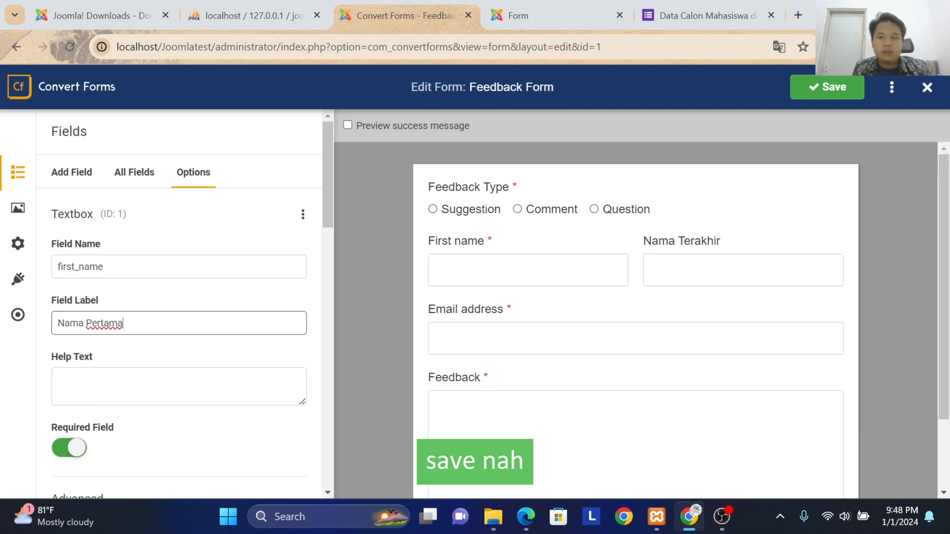
click(832, 87)
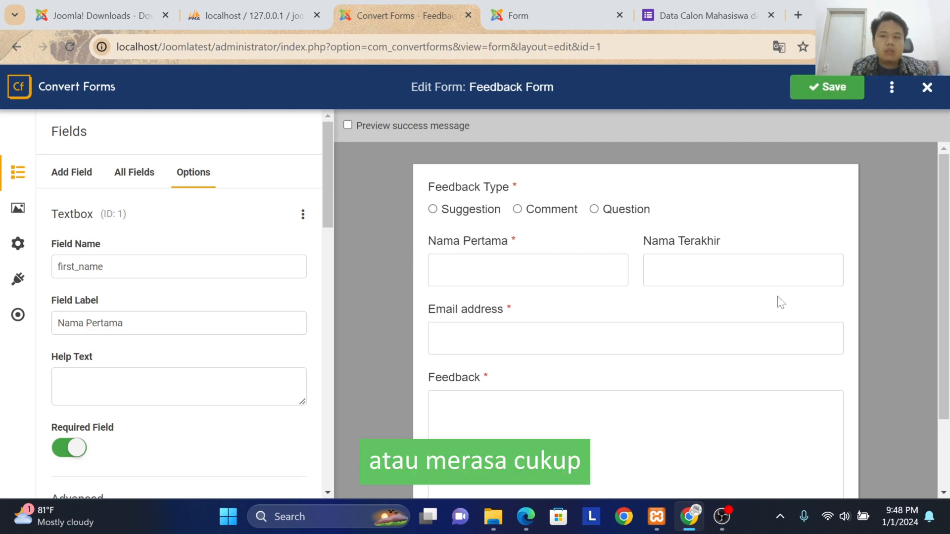
Step: Save and close the Feedback Form, and publish it in the forms list
scroll(684, 295, down, 2)
scroll(685, 286, up, 2)
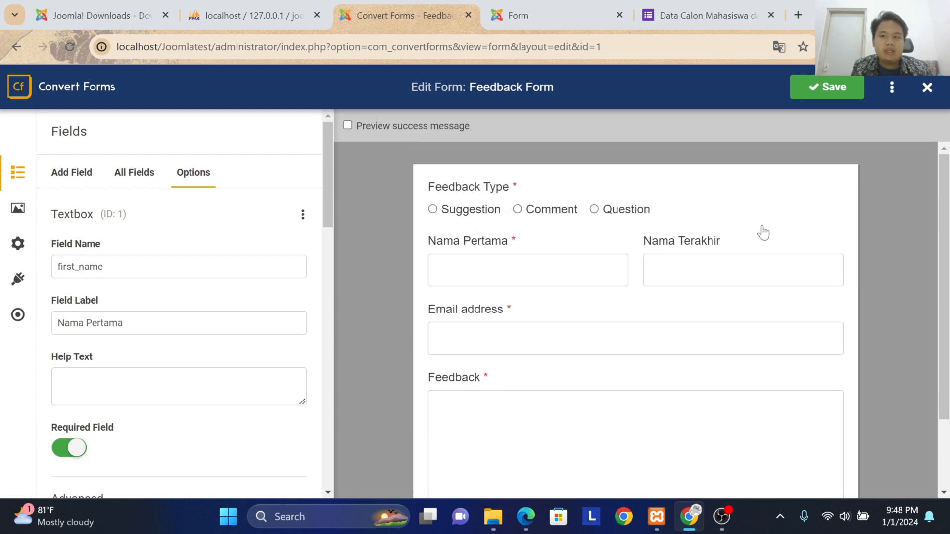
click(834, 88)
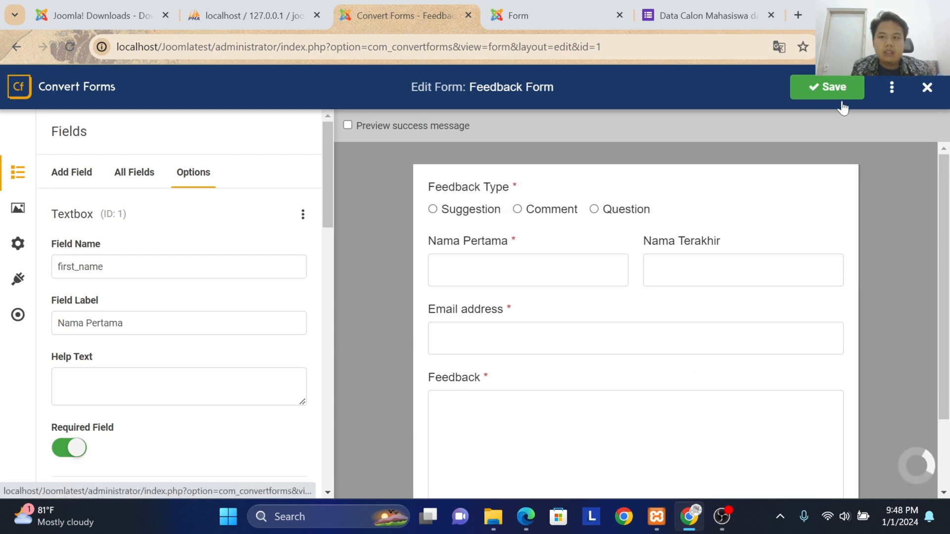
click(926, 89)
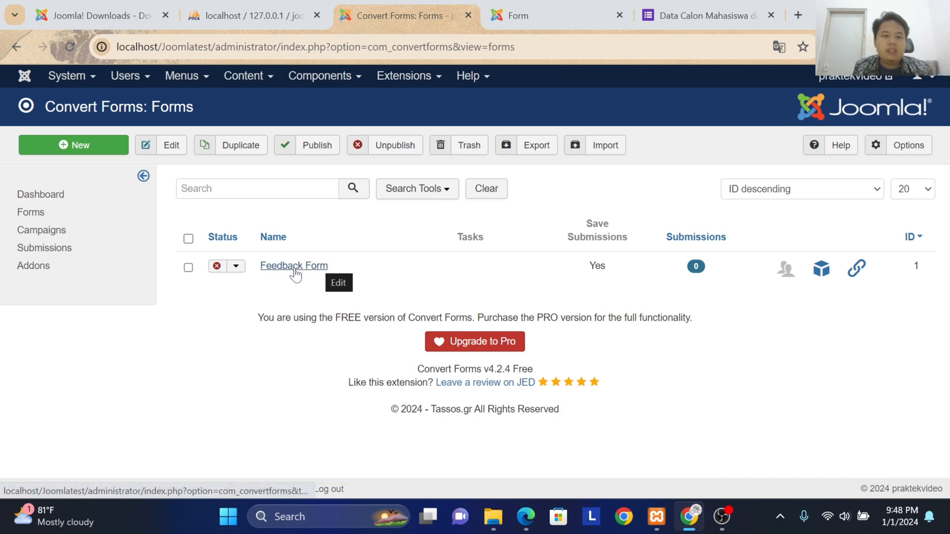
click(218, 265)
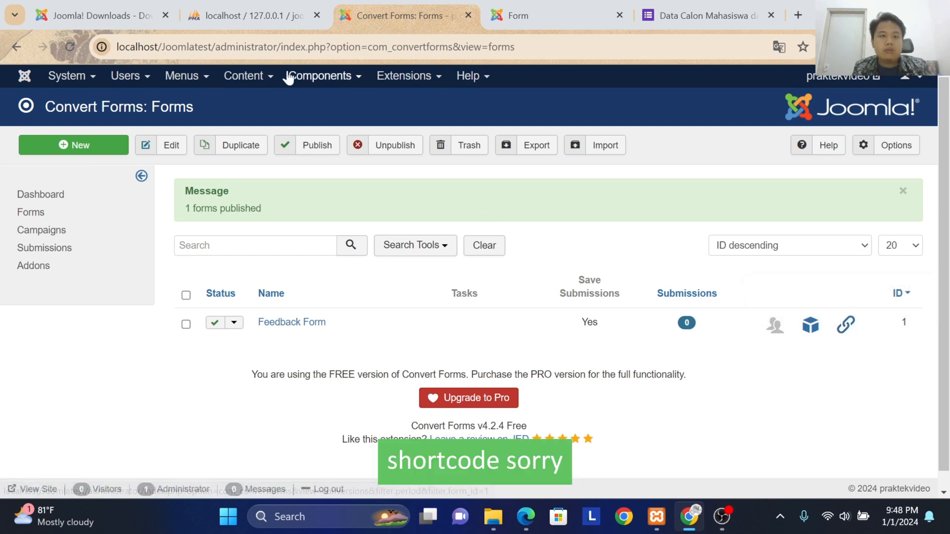
Step: Open the Indonesia Menu's items and move its Form menu item to the trash
click(187, 79)
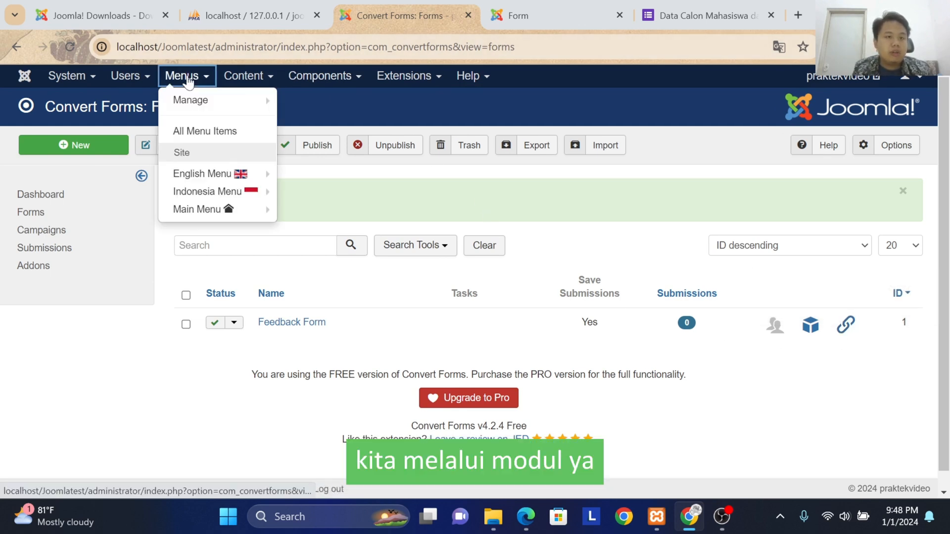
mouse_move(203, 187)
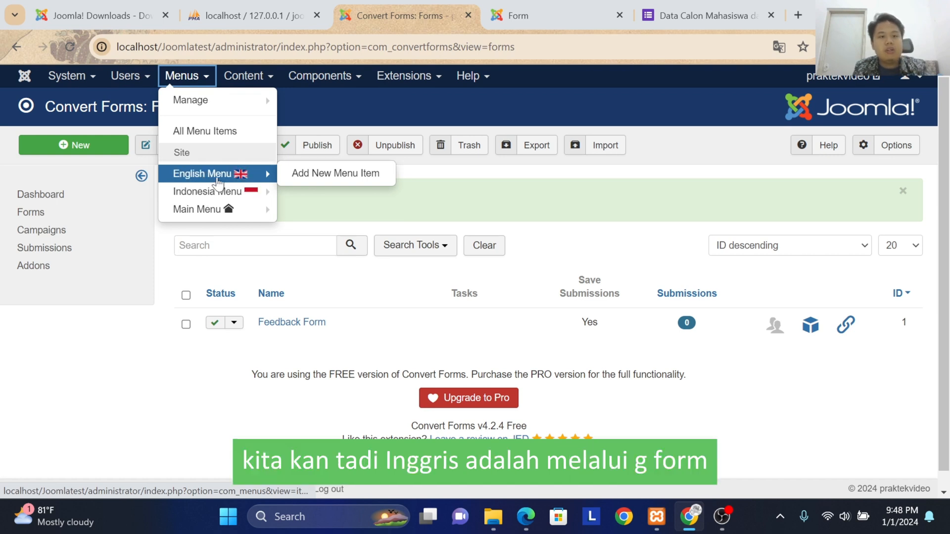
click(213, 190)
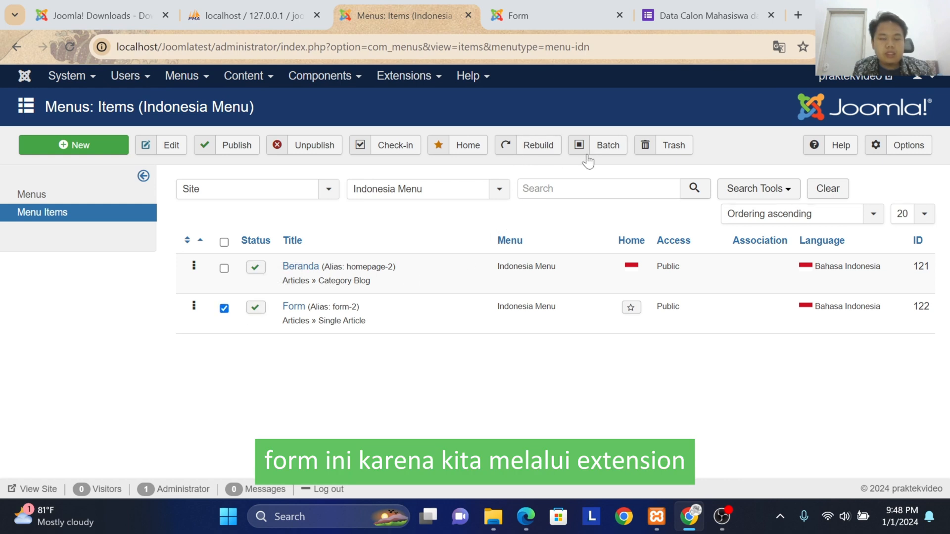
click(643, 145)
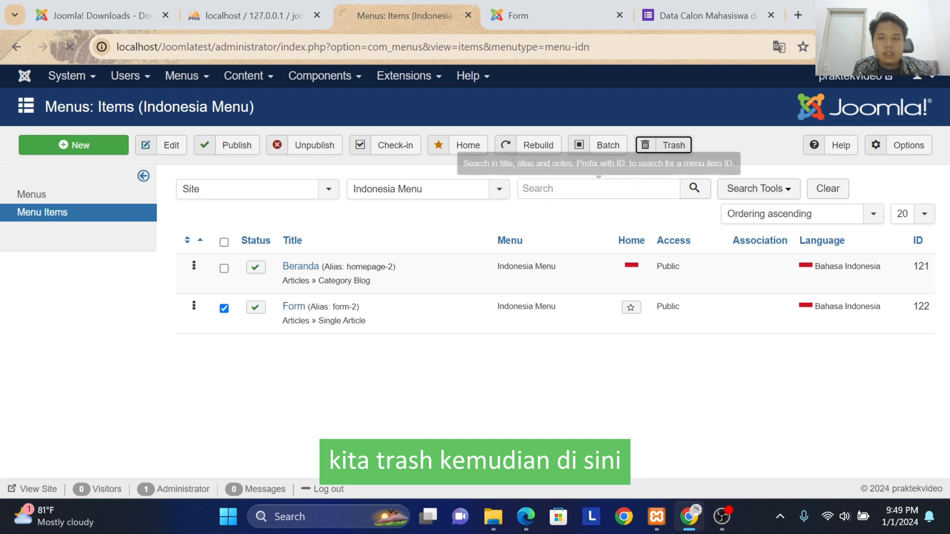
click(403, 252)
click(255, 246)
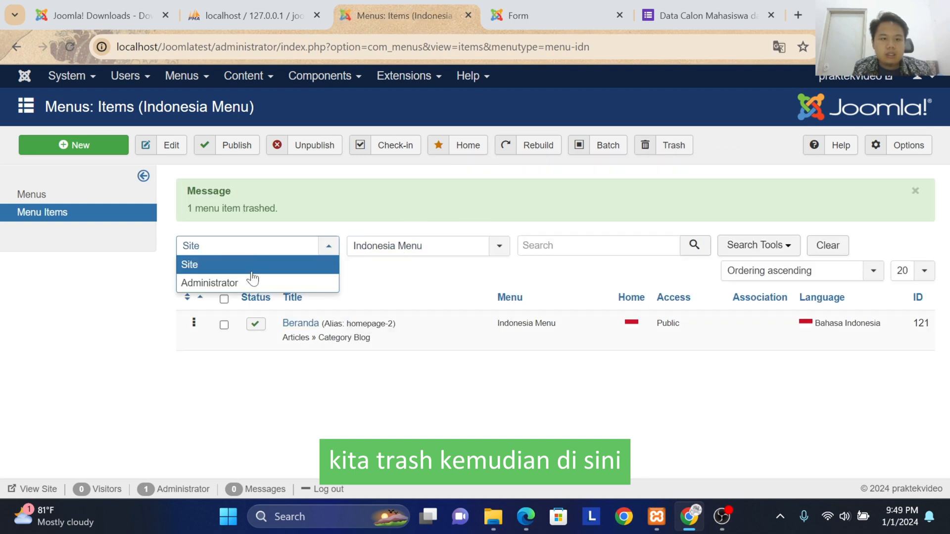
click(769, 218)
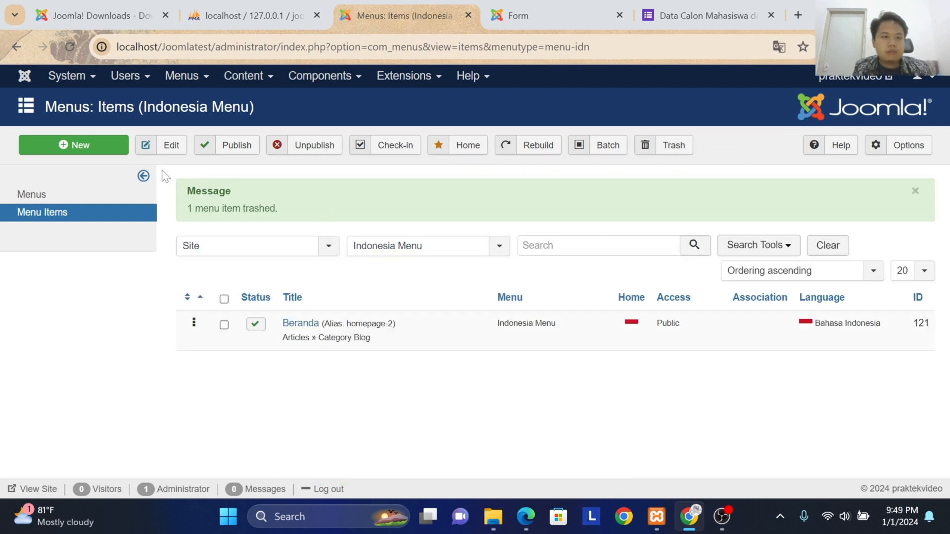
Step: Create a new Indonesia Menu item titled "Form" with the Convert Forms single Form menu item type
click(94, 151)
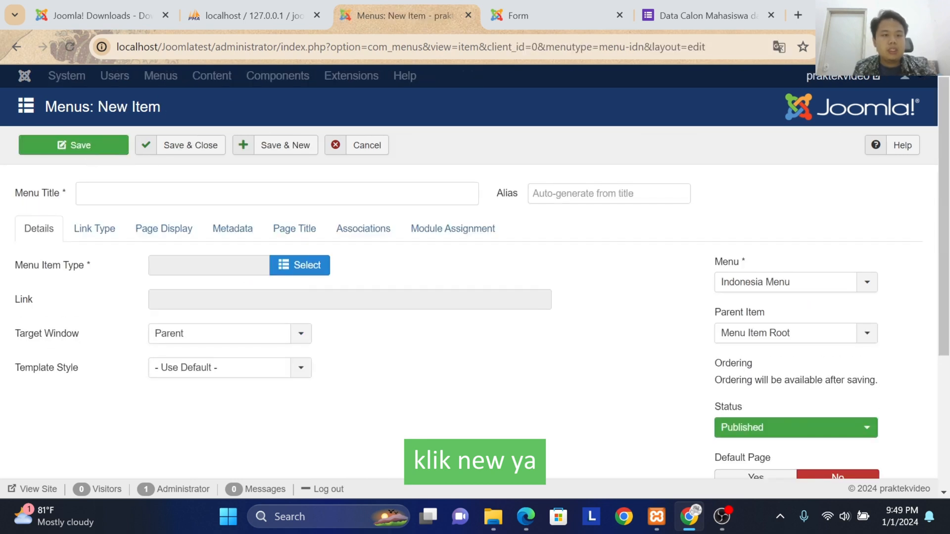
click(164, 193)
text(Form)
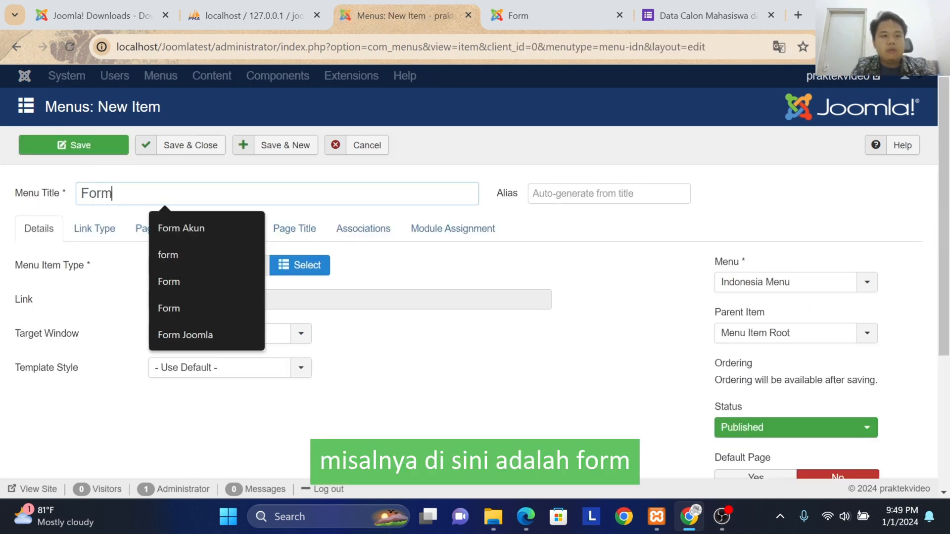
click(151, 177)
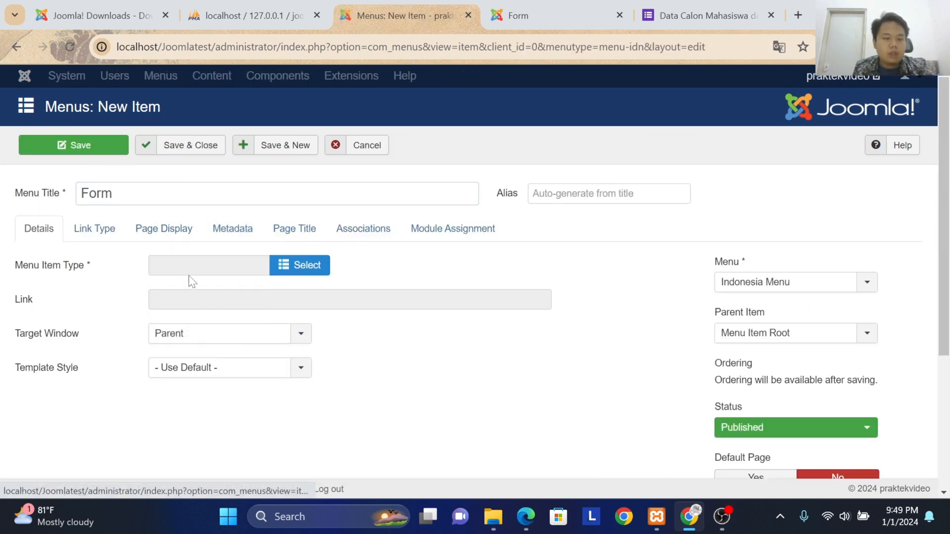
click(295, 272)
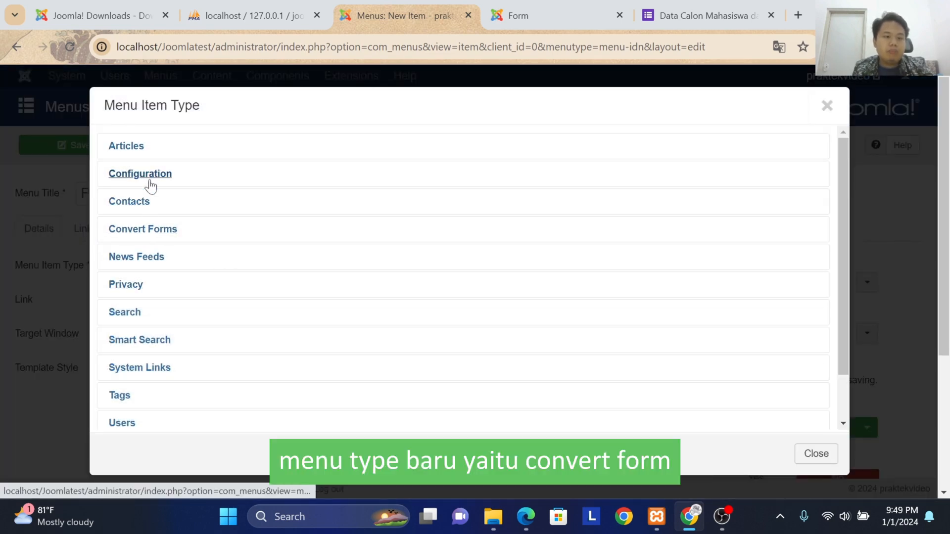
click(153, 232)
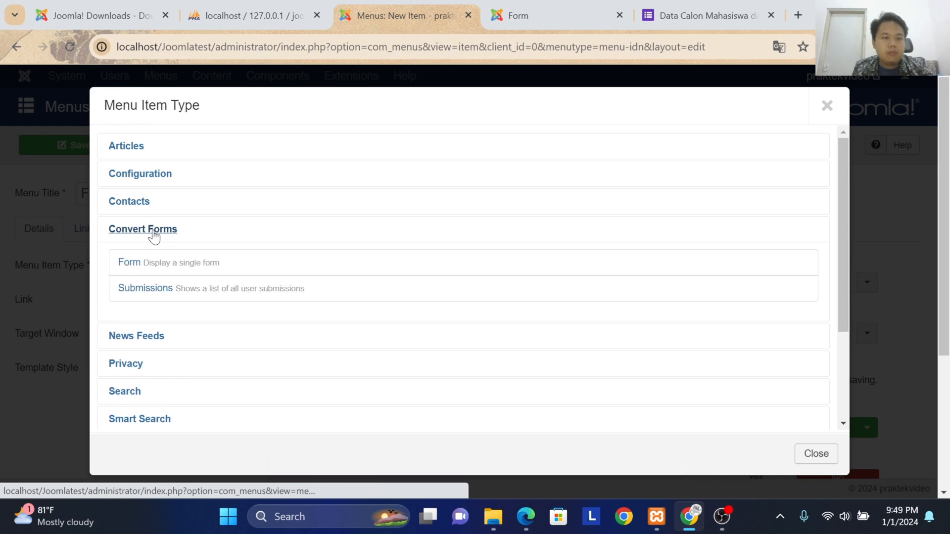
click(138, 261)
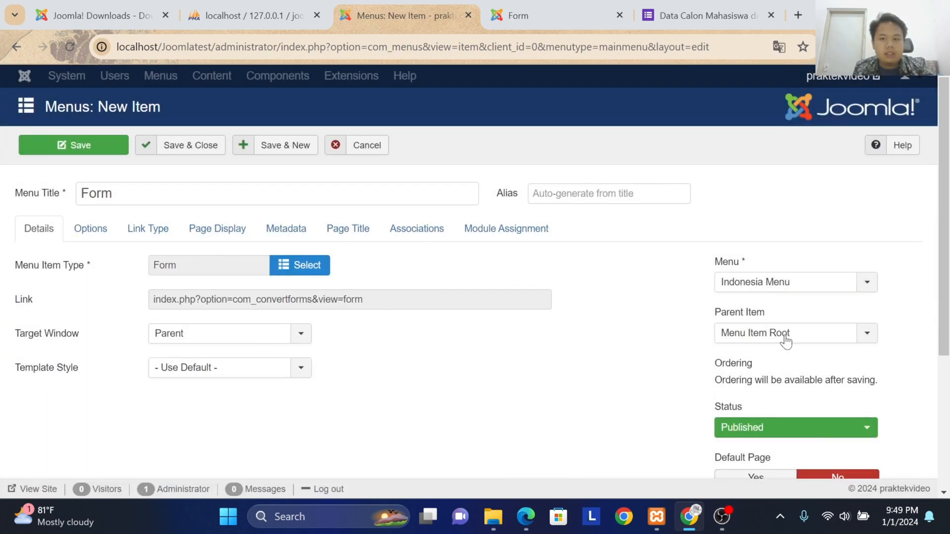
Step: Set the new menu item's language to Bahasa Indonesia
scroll(801, 336, down, 4)
click(811, 368)
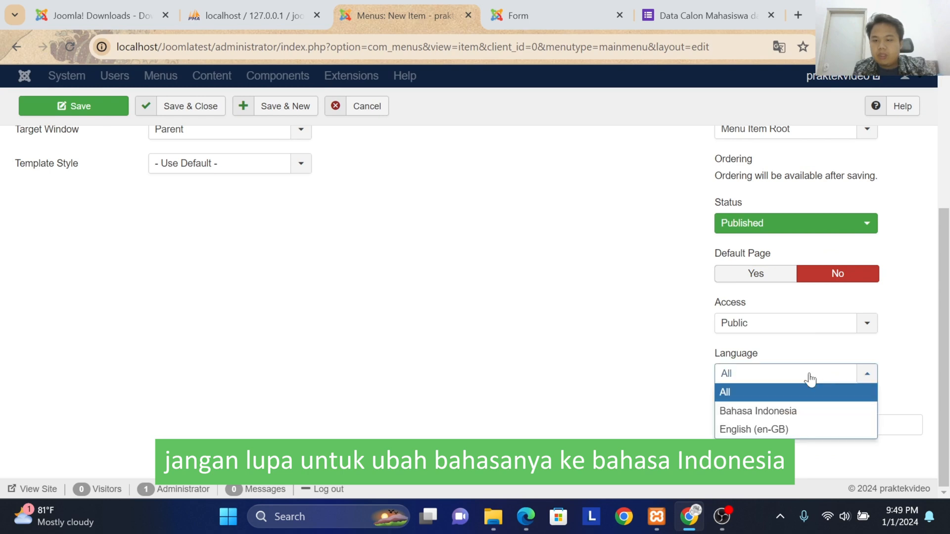
click(793, 409)
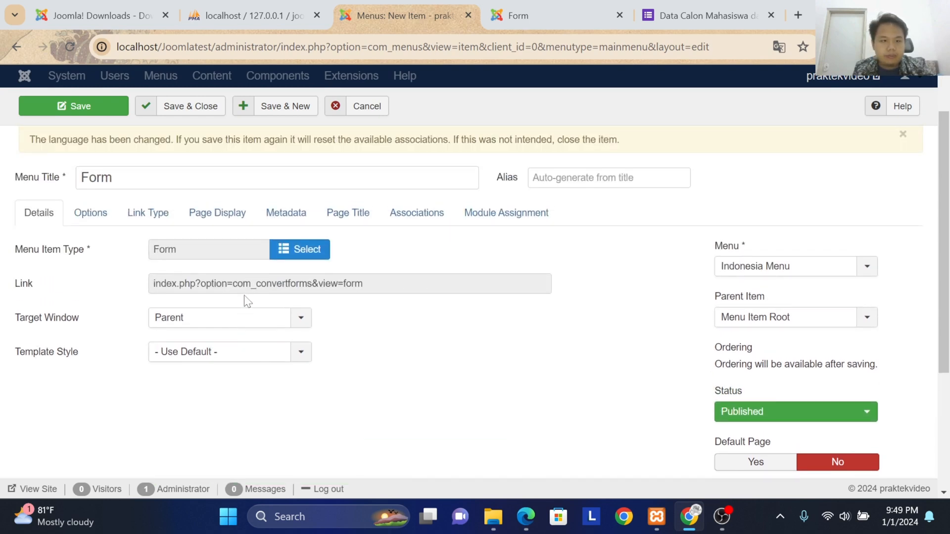
Step: Select Feedback Form (1) as the form the menu item displays, and save and close the item
click(105, 247)
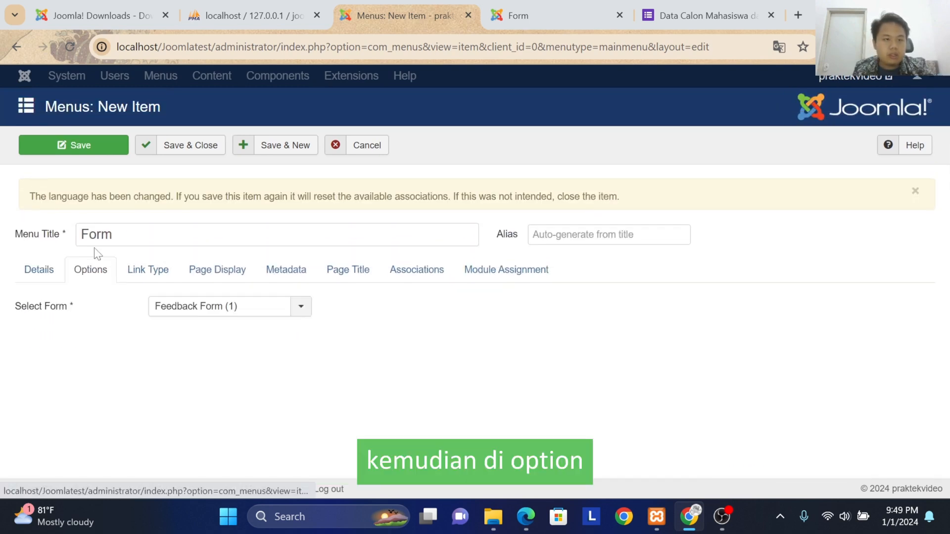
click(227, 311)
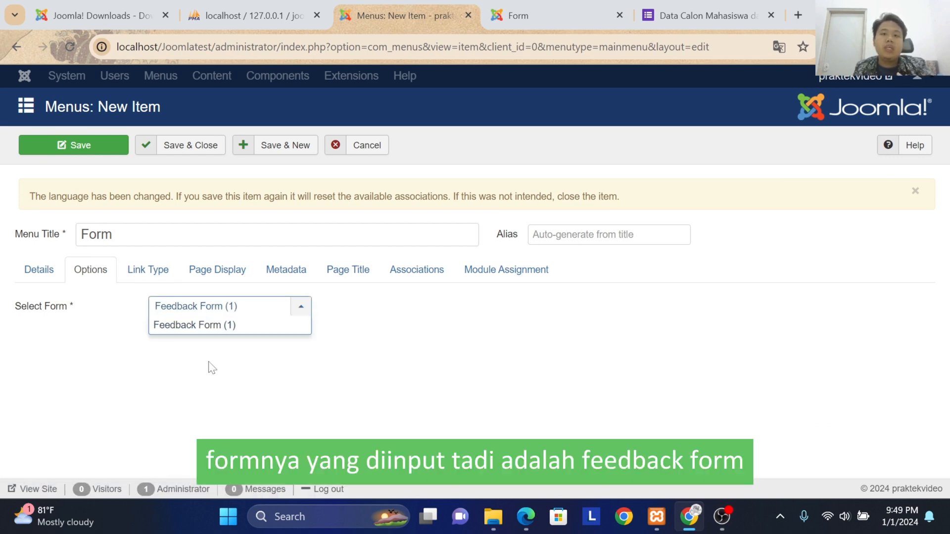
click(214, 325)
click(33, 271)
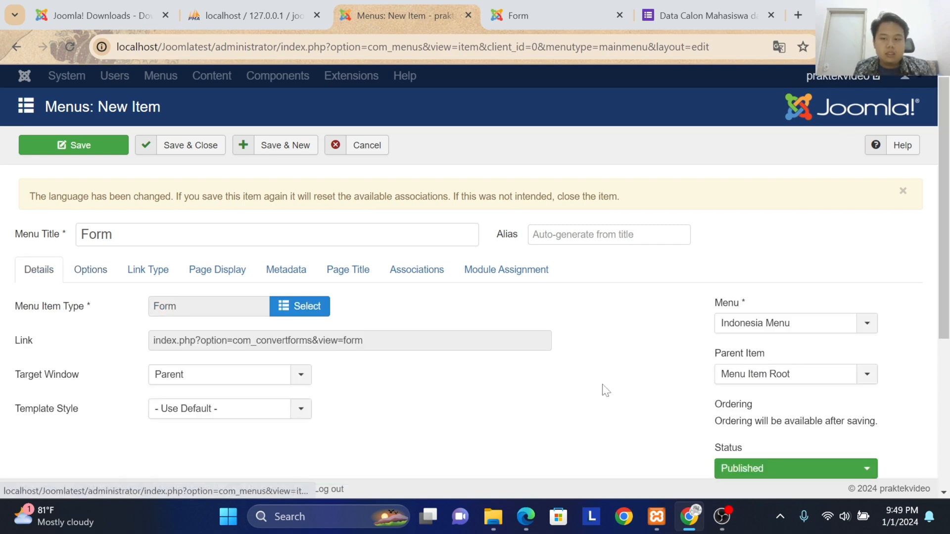
scroll(605, 389, down, 5)
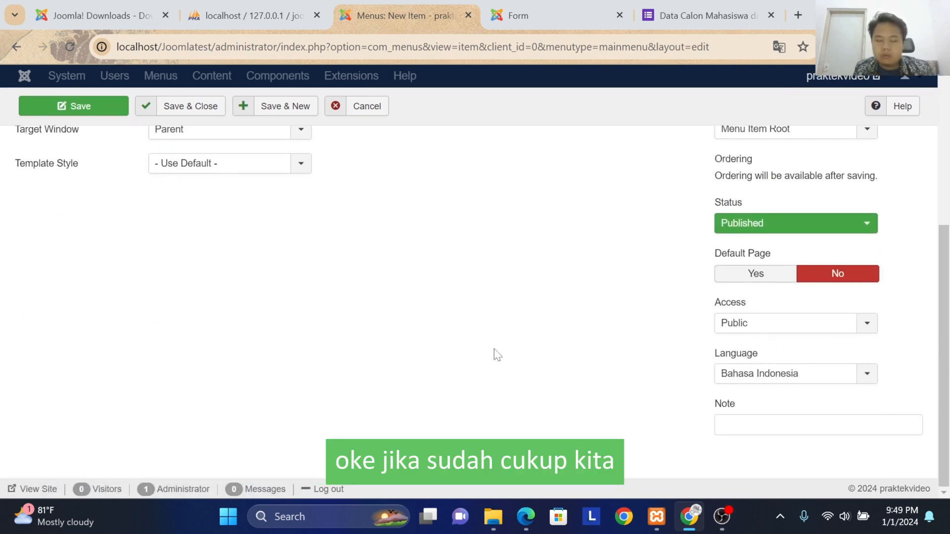
scroll(251, 284, up, 5)
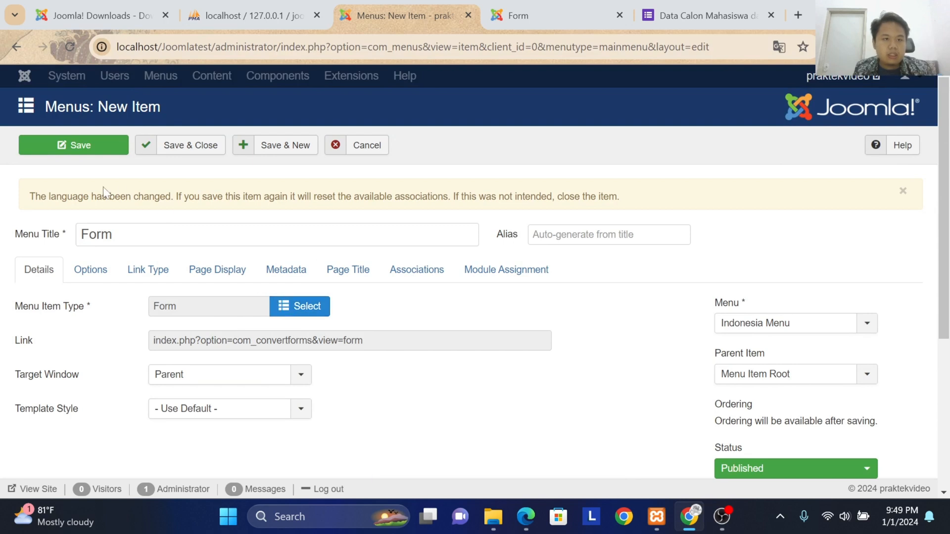
click(179, 149)
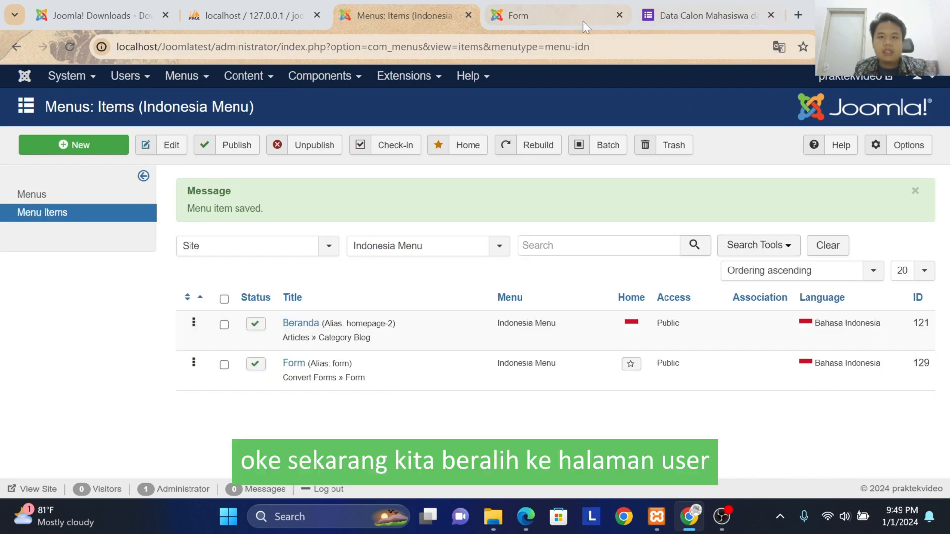
Step: Switch the public site to Indonesian and check the feedback form on its Form page
click(560, 19)
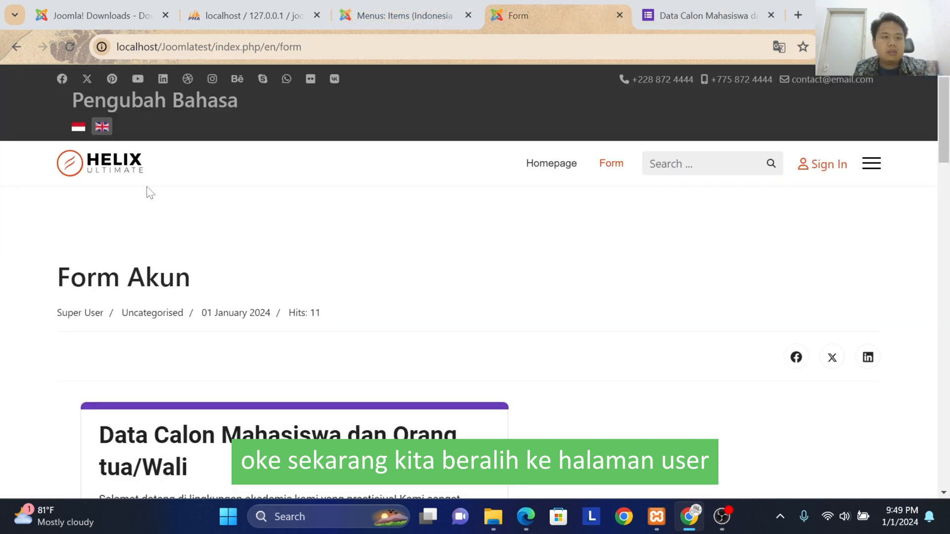
click(79, 130)
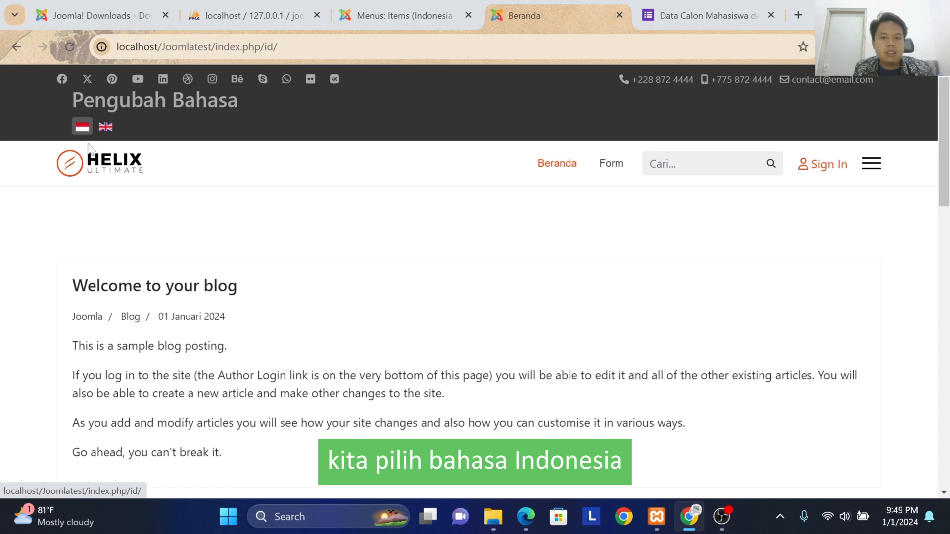
click(609, 167)
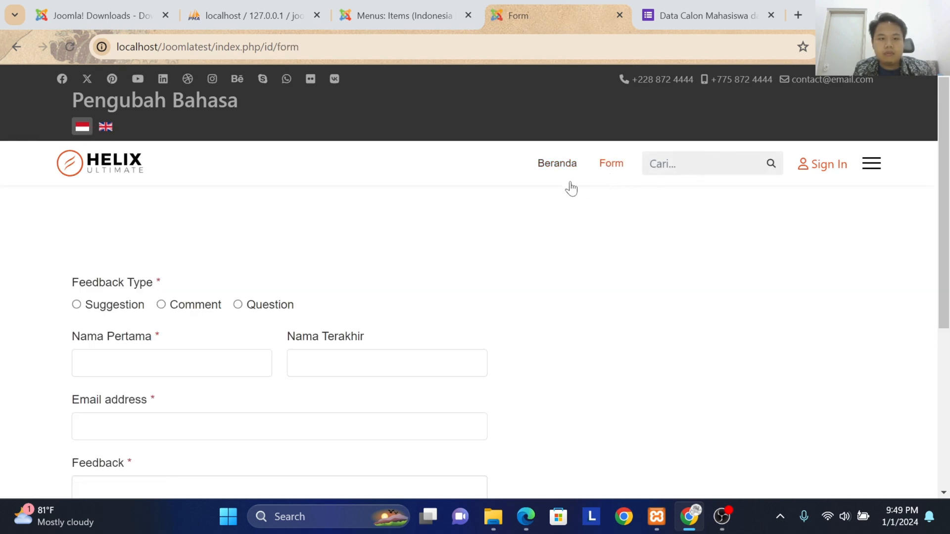
scroll(148, 214, down, 3)
scroll(180, 277, up, 3)
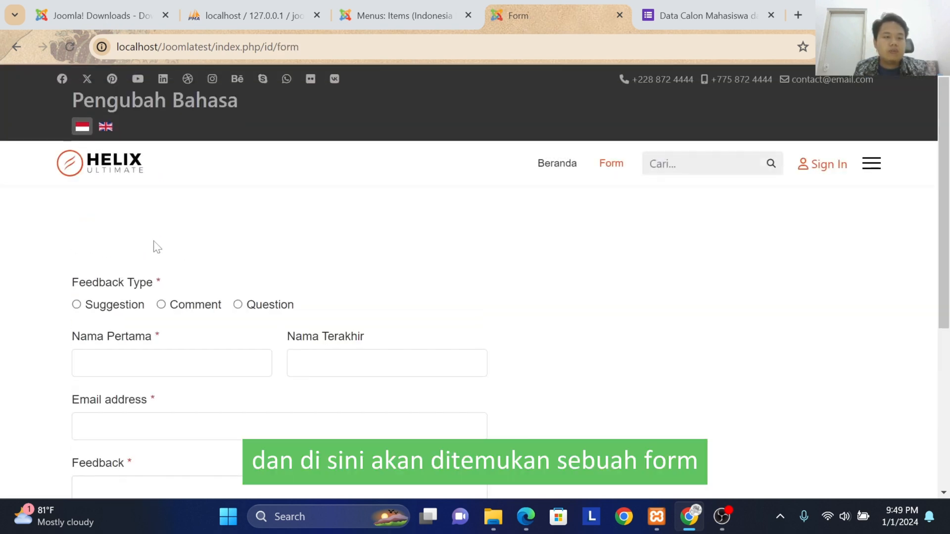
scroll(216, 208, down, 3)
scroll(126, 293, up, 3)
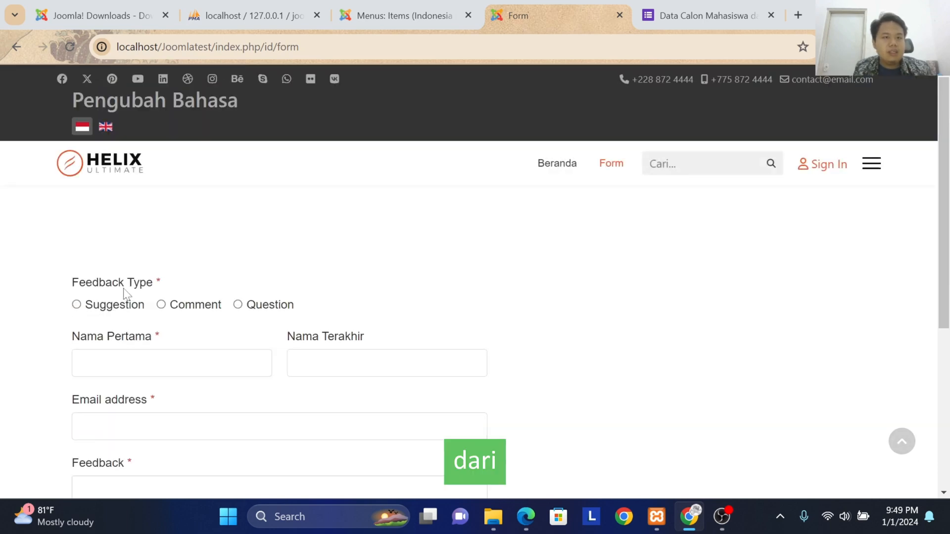
scroll(158, 197, down, 4)
scroll(159, 197, up, 1)
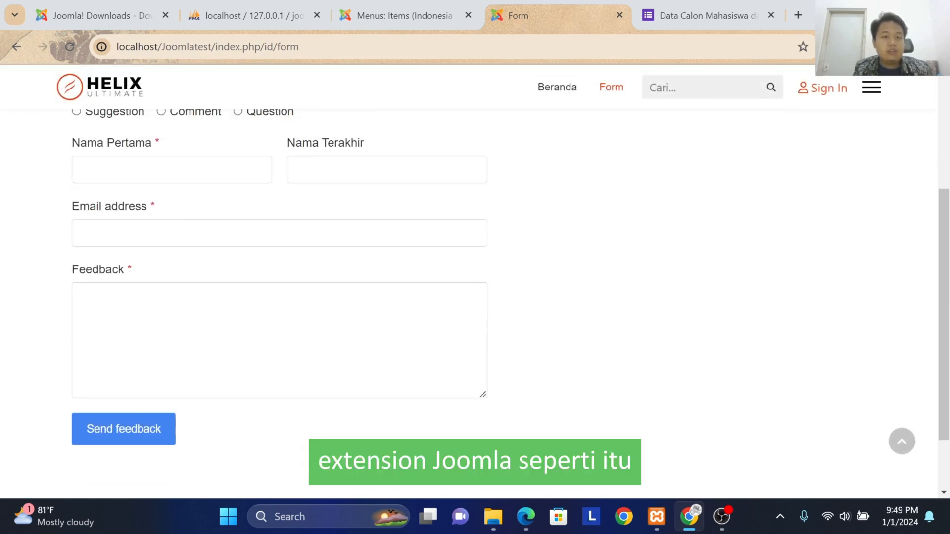
scroll(136, 191, up, 2)
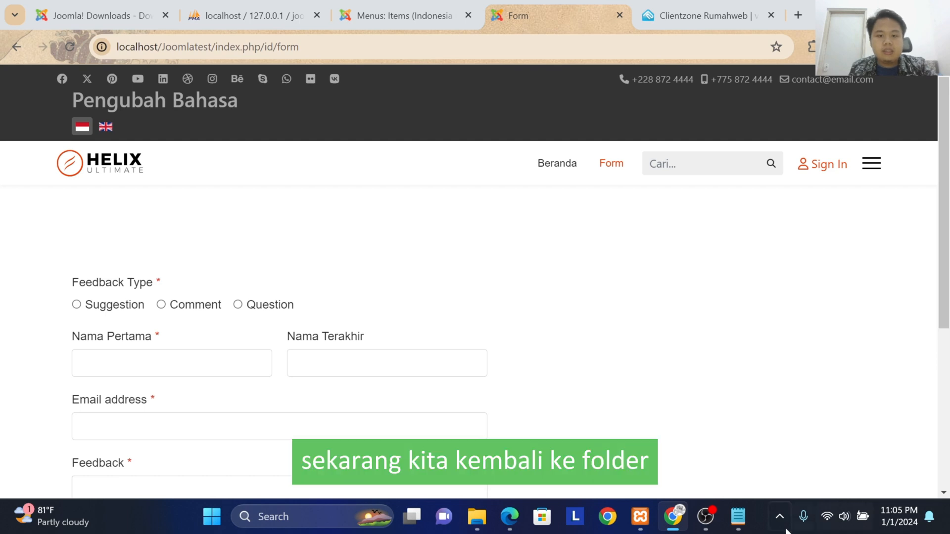
Step: Switch to File Explorer and open the Joomlatest folder inside xampp's htdocs folder
mouse_move(482, 519)
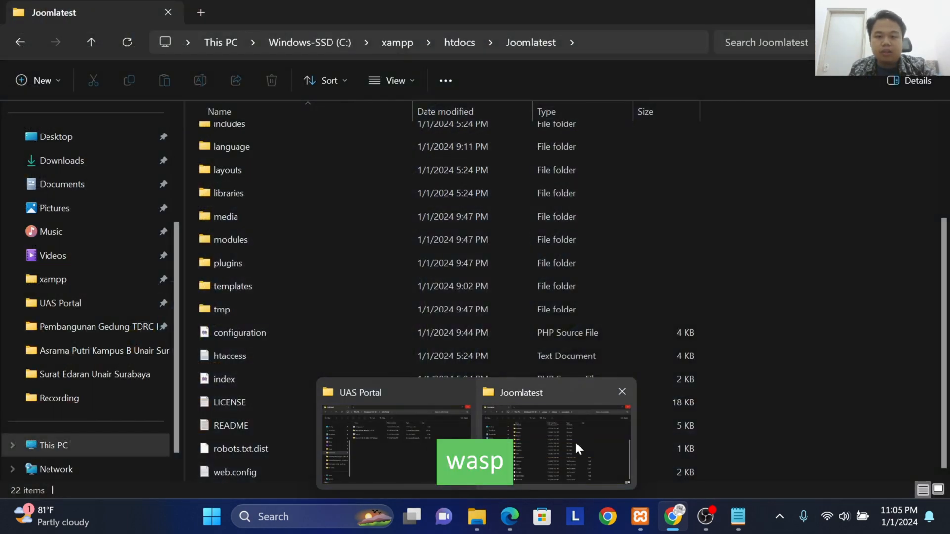
click(575, 440)
click(460, 42)
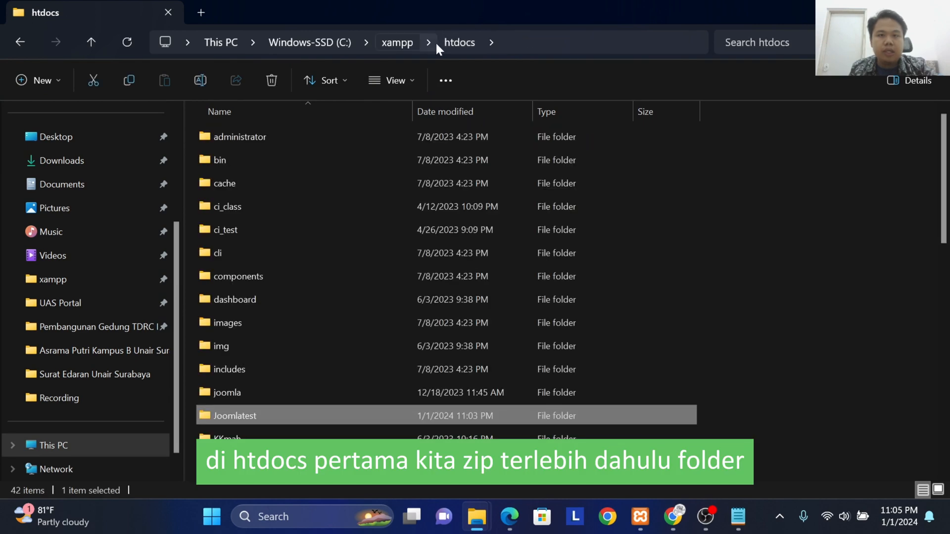
click(401, 42)
double_click(327, 255)
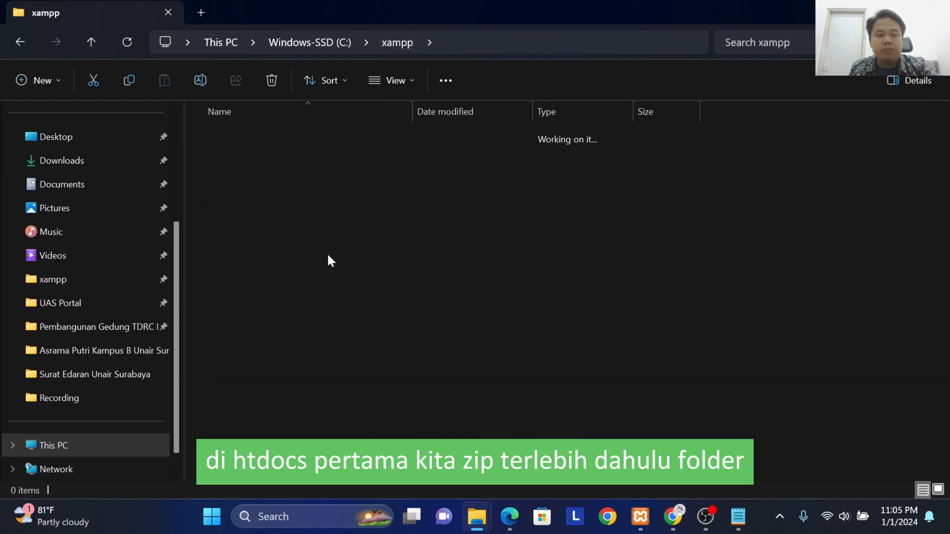
scroll(334, 323, down, 2)
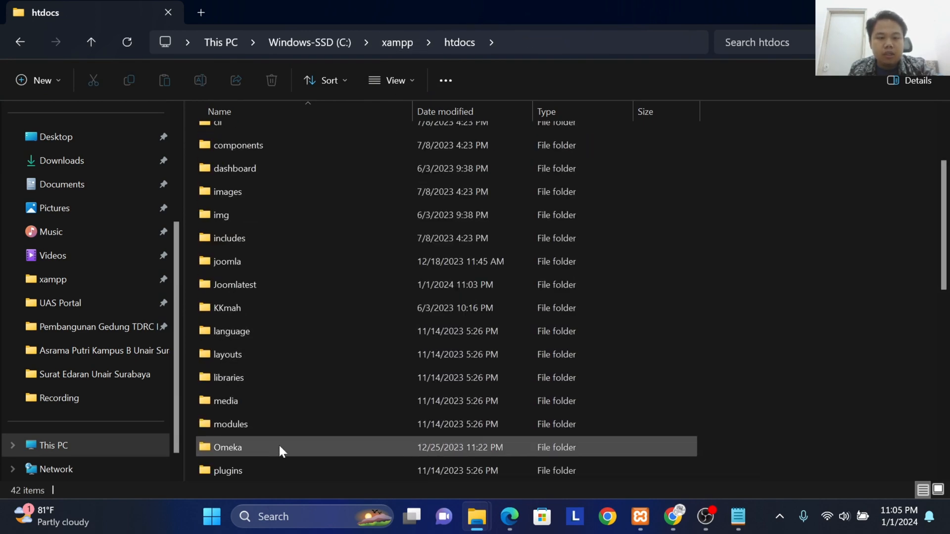
double_click(319, 279)
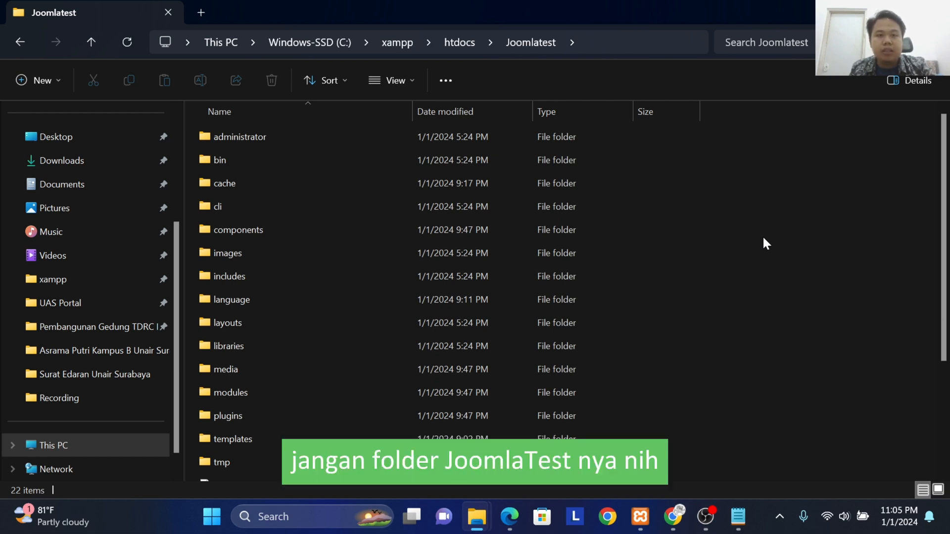
click(459, 43)
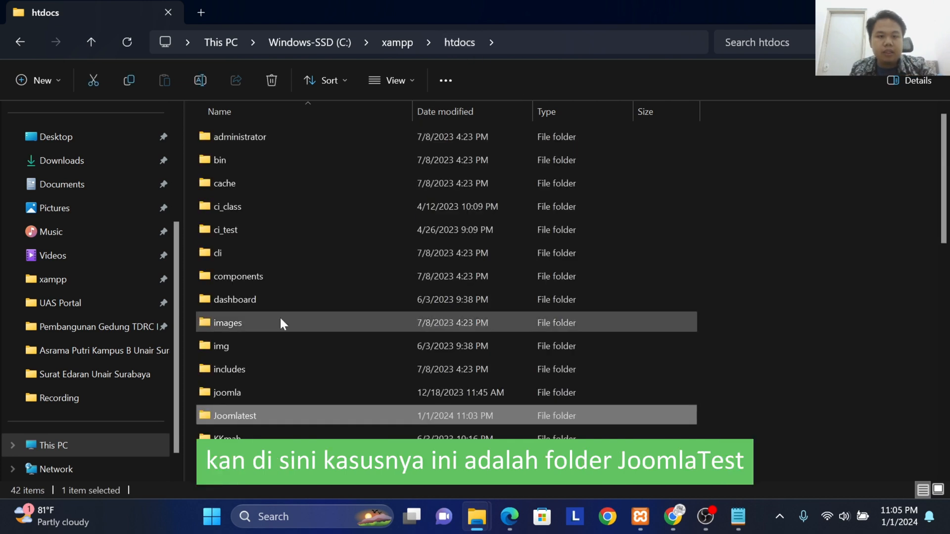
double_click(242, 420)
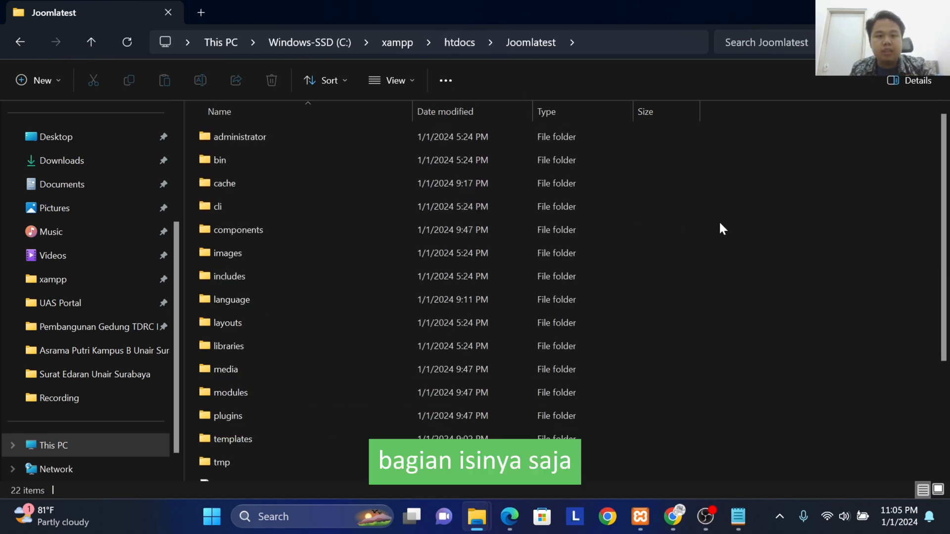
Step: Compress the entire contents of the Joomlatest folder into a ZIP file
key(ctrl+a)
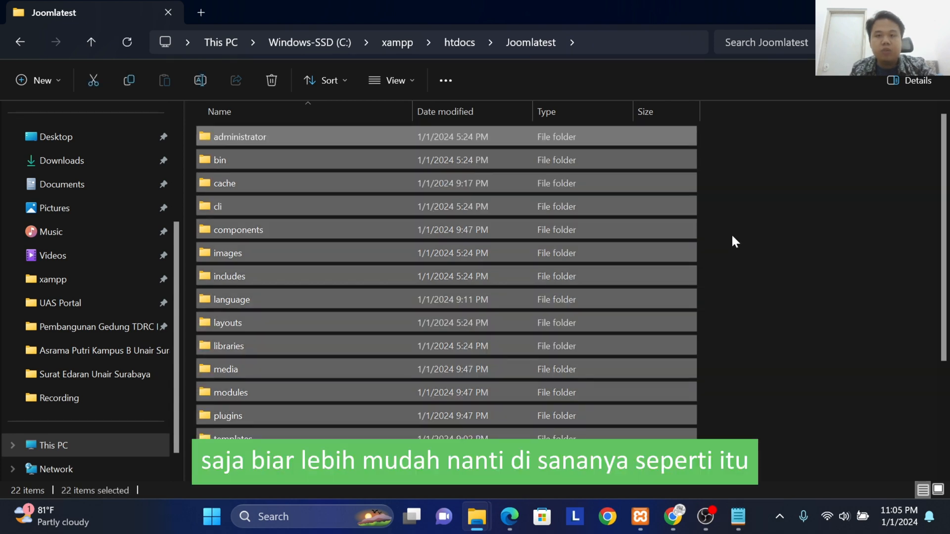
right_click(693, 228)
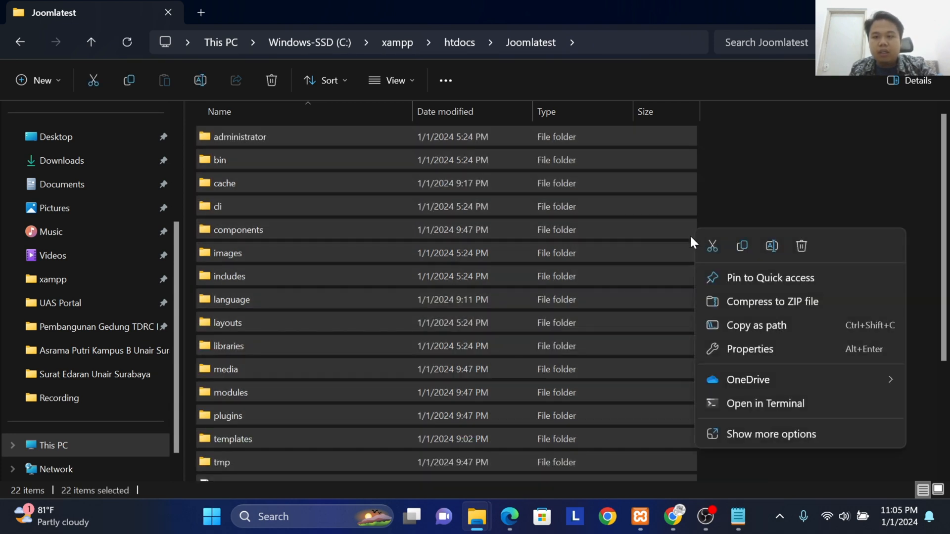
click(778, 303)
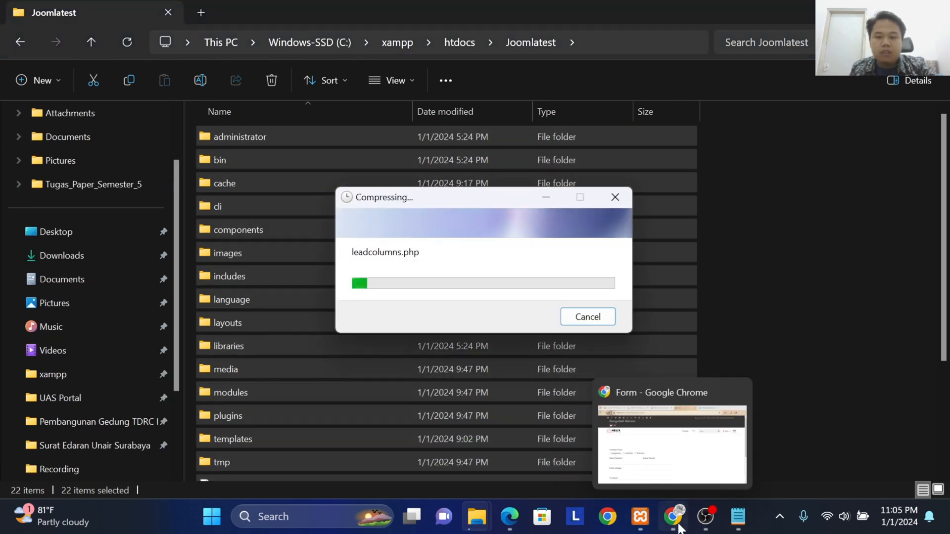
Step: Return to Chrome and export the joomla_test database from phpMyAdmin in SQL format with the quick method
click(672, 516)
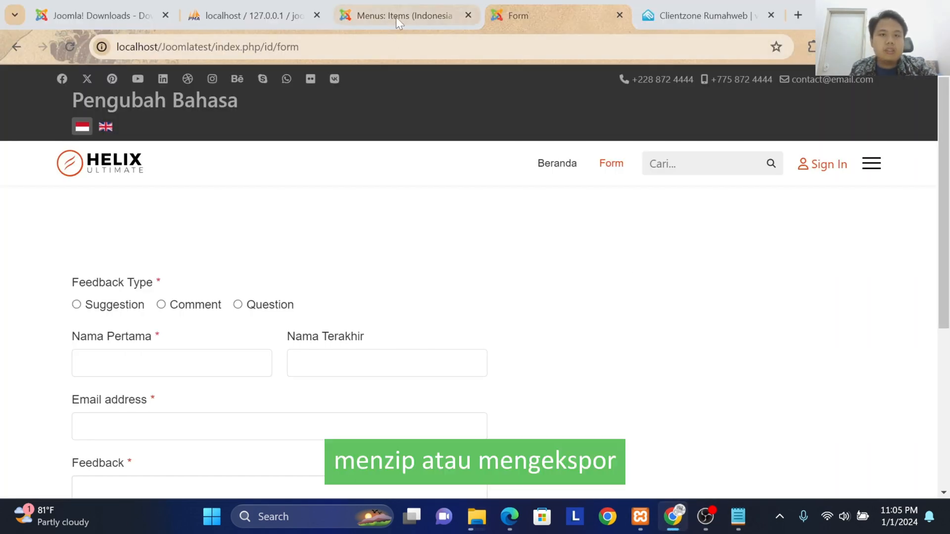
click(228, 9)
click(75, 223)
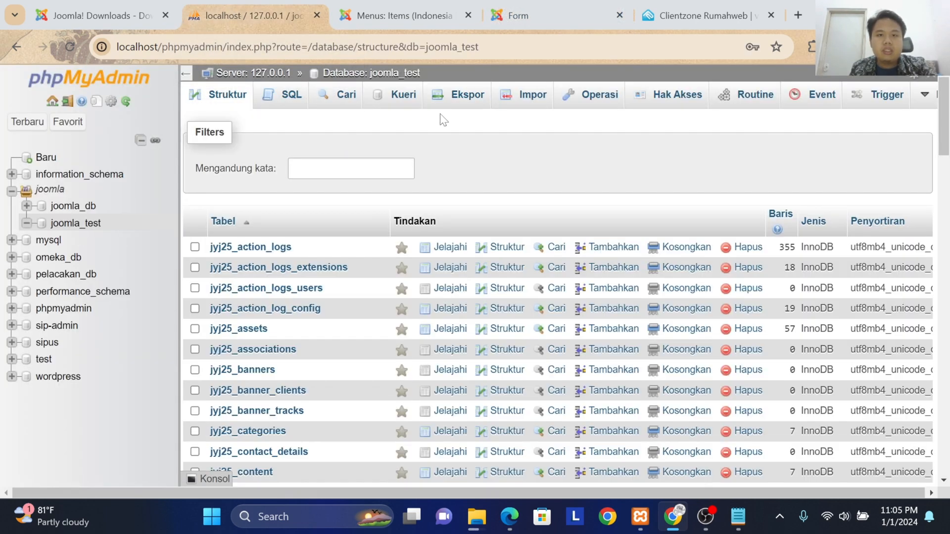
click(466, 103)
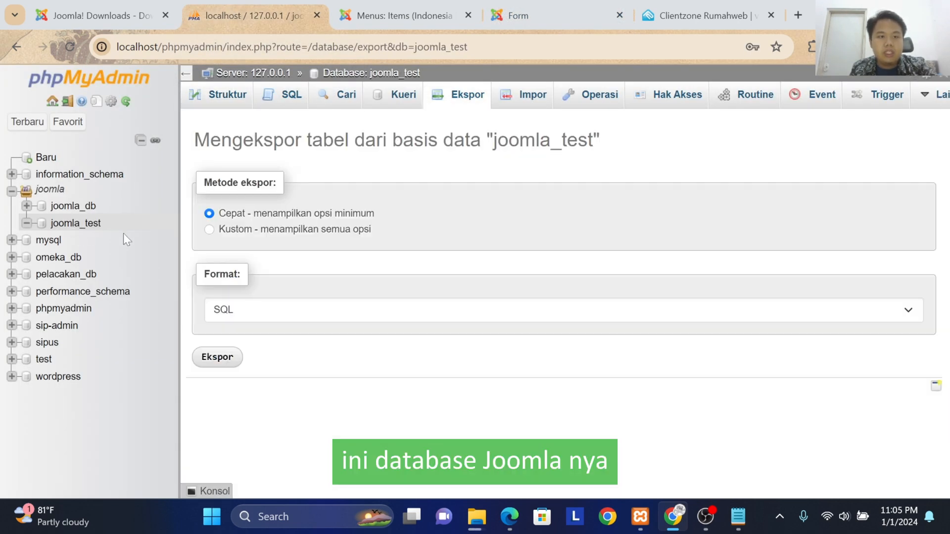
click(214, 365)
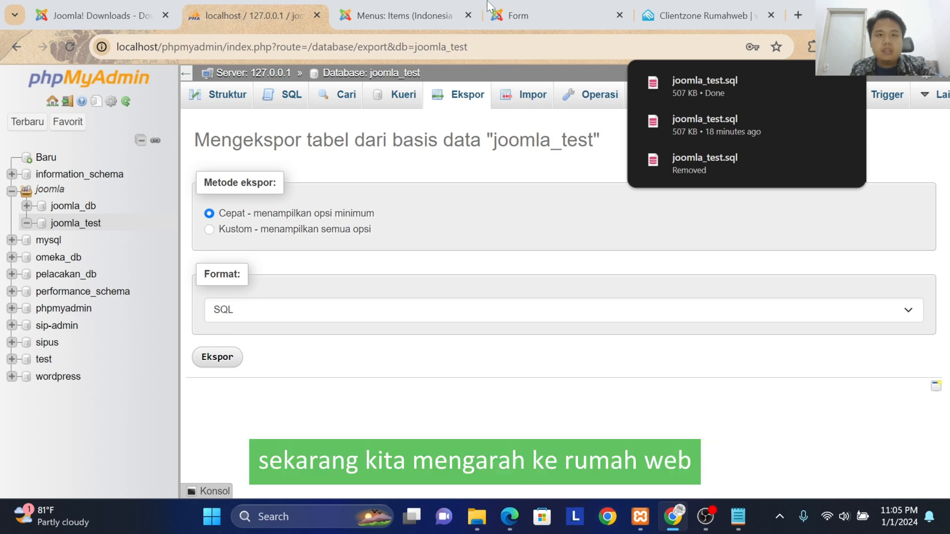
Step: Switch to the Rumahweb client area and review the domain and Entry Hosting prices in the product list
click(592, 6)
click(662, 6)
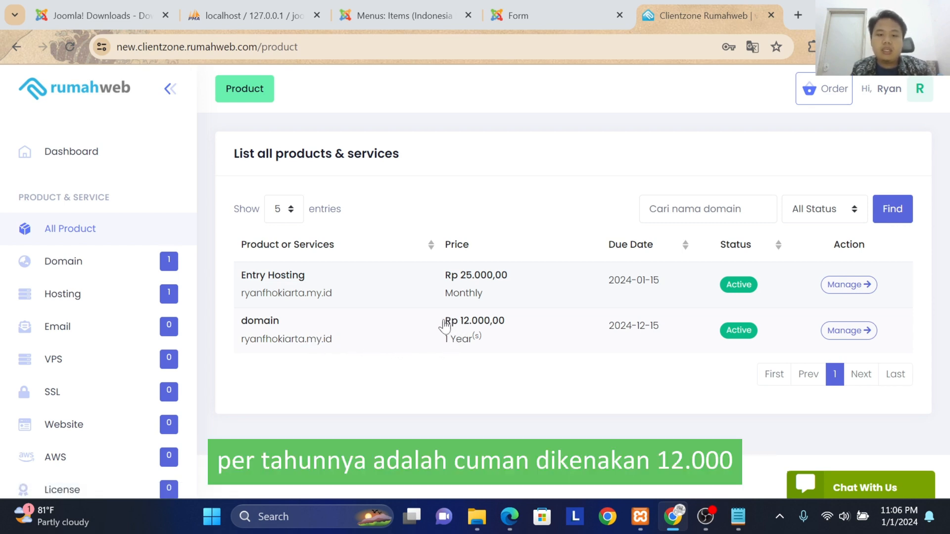
drag(444, 326, 491, 337)
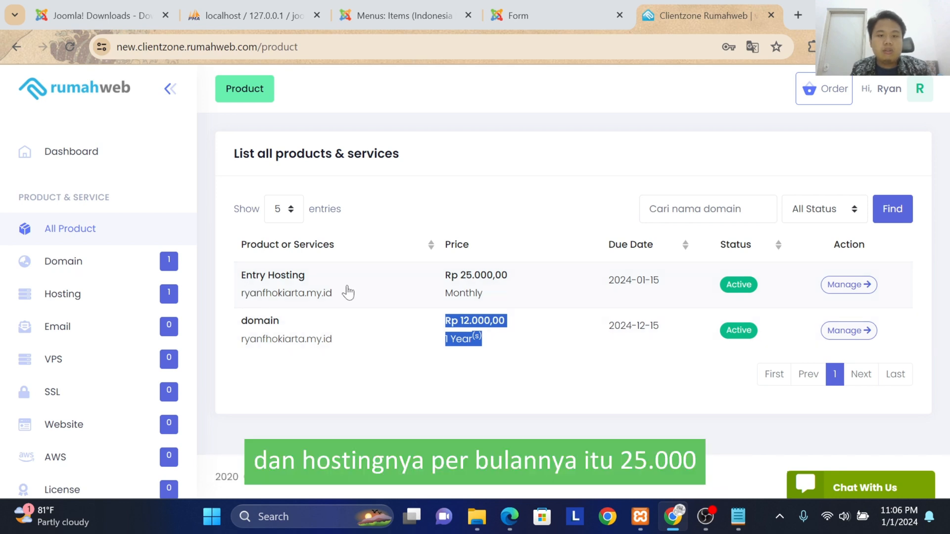
drag(447, 275, 510, 280)
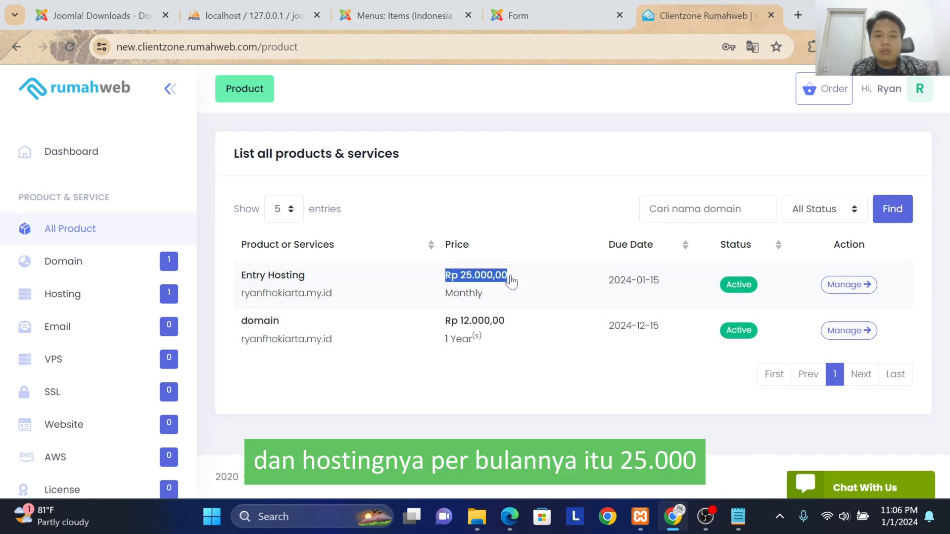
click(506, 296)
click(508, 306)
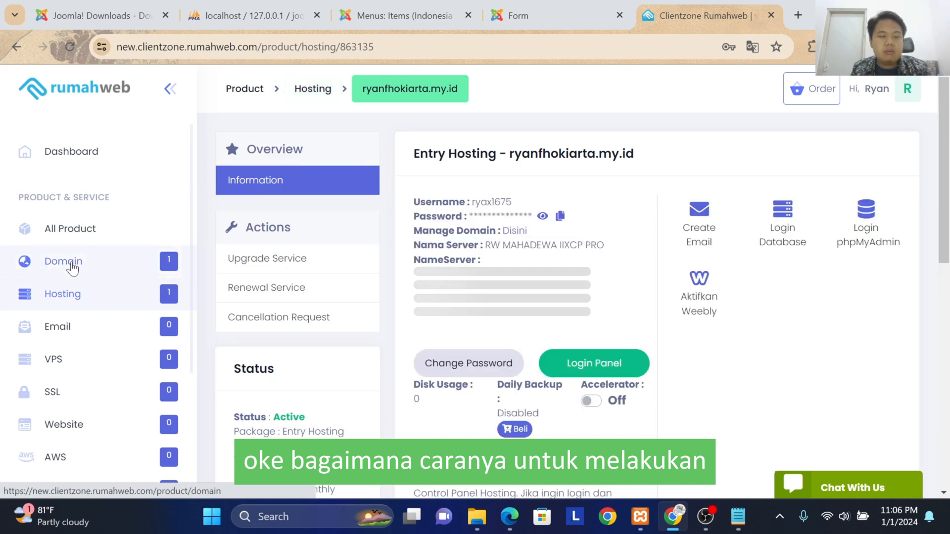
click(66, 241)
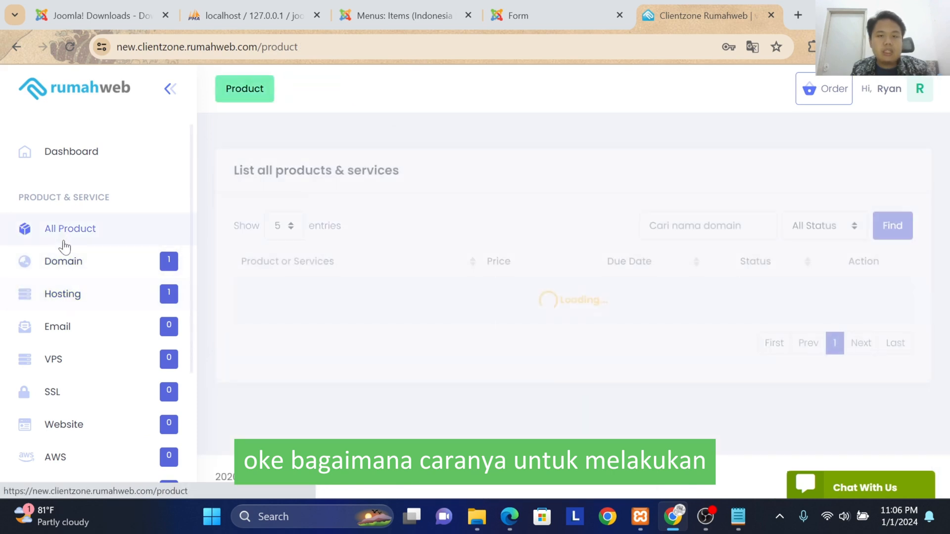
Step: Open the active Entry Hosting service from the hosting list and log in to its cPanel
click(63, 297)
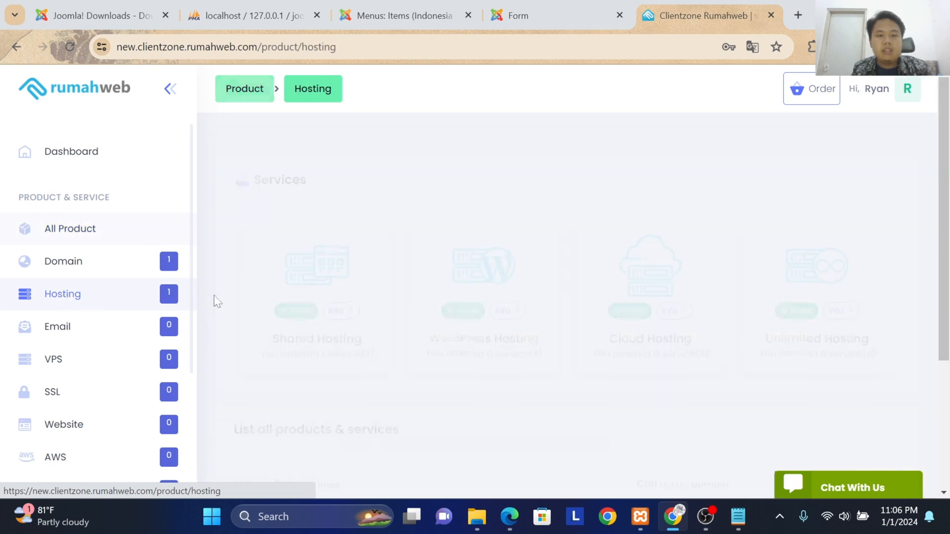
scroll(735, 340, down, 4)
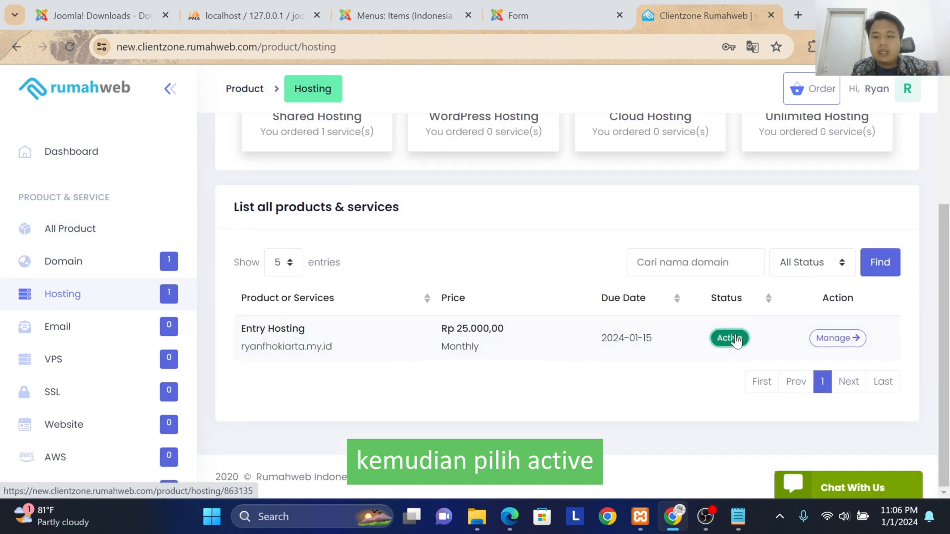
click(736, 339)
scroll(622, 328, down, 4)
scroll(638, 227, up, 2)
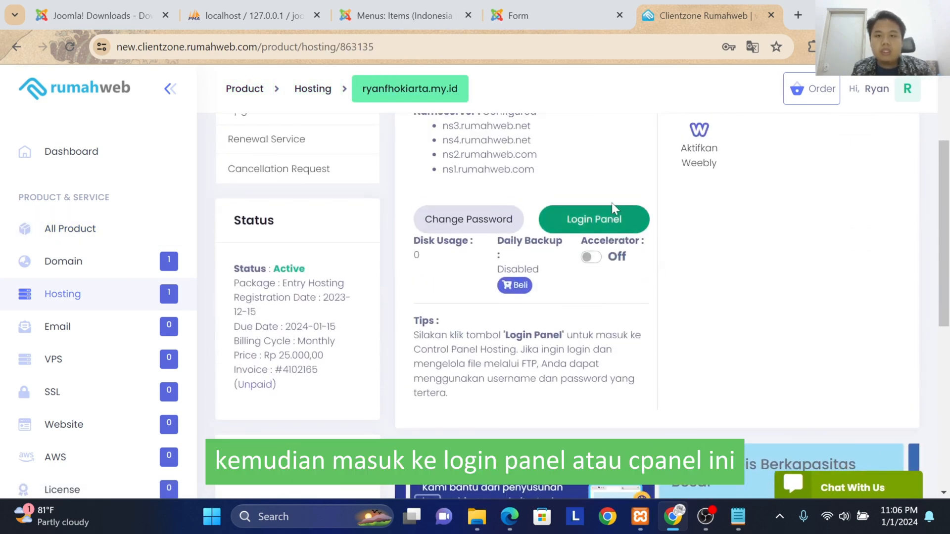
click(606, 224)
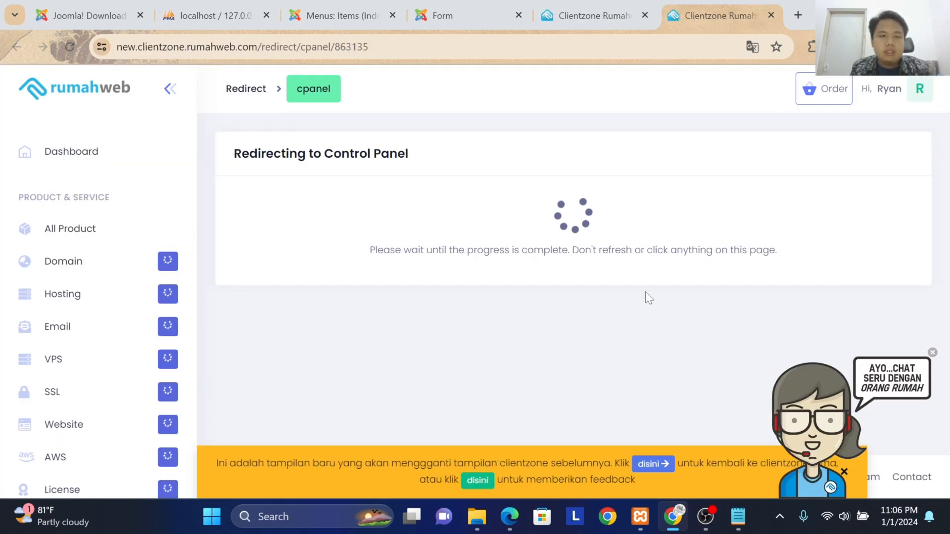
click(932, 352)
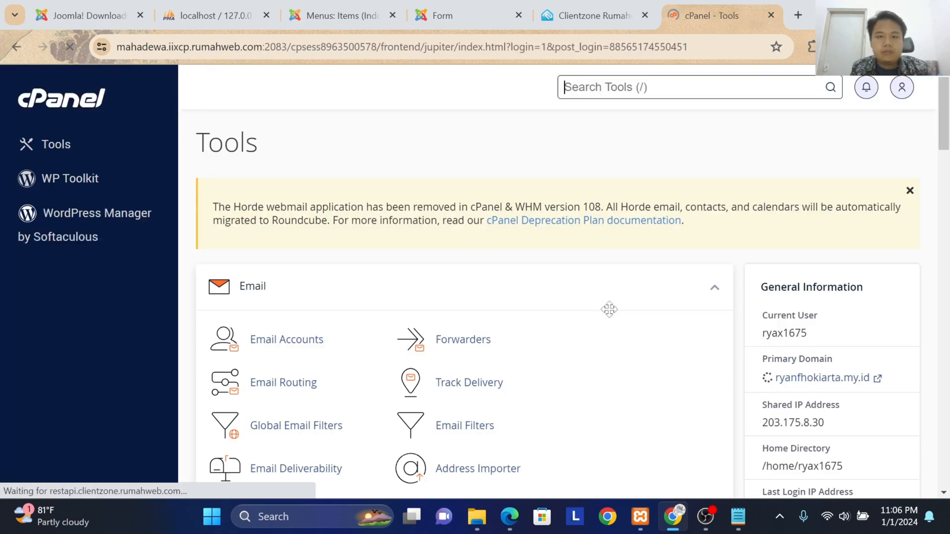
Step: Create a new database named joomla_testing_db with the MySQL Database Wizard
scroll(465, 225, down, 4)
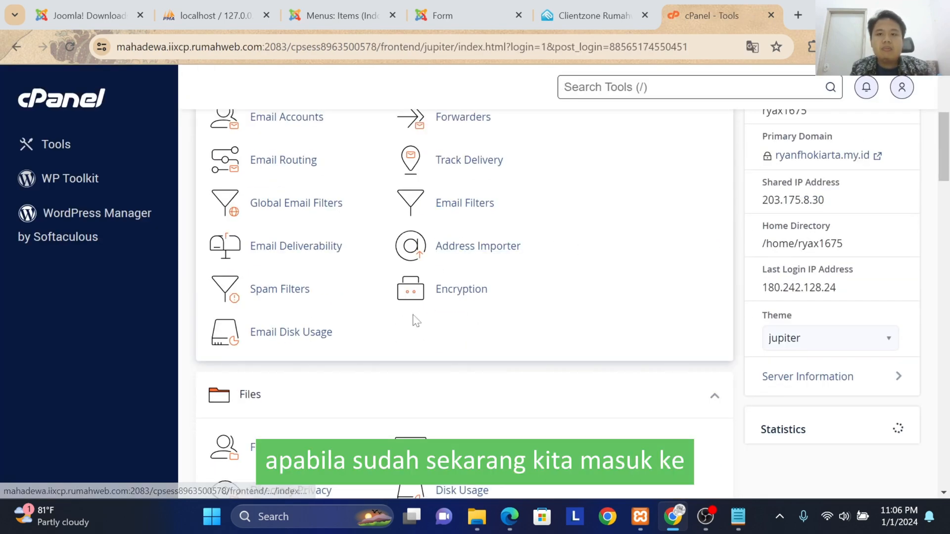
scroll(413, 318, down, 10)
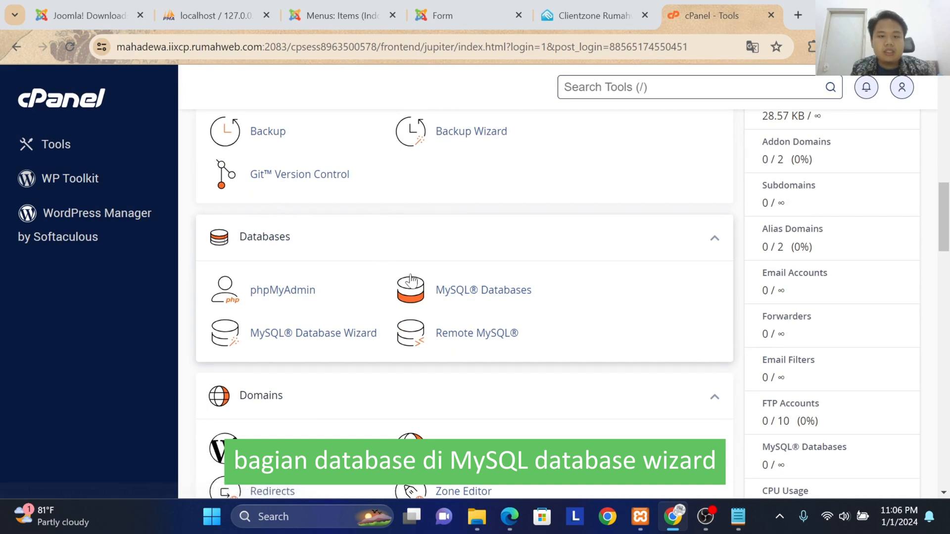
click(308, 334)
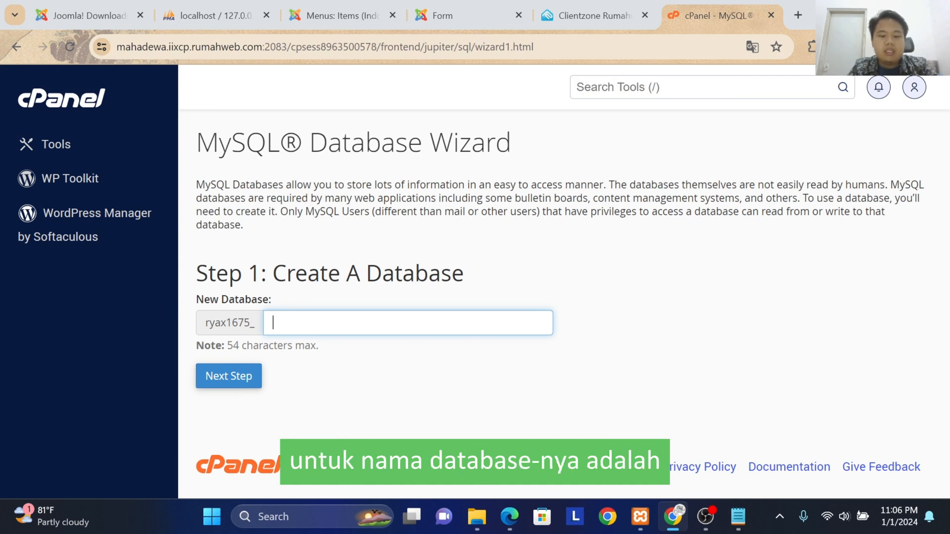
text(joomla)
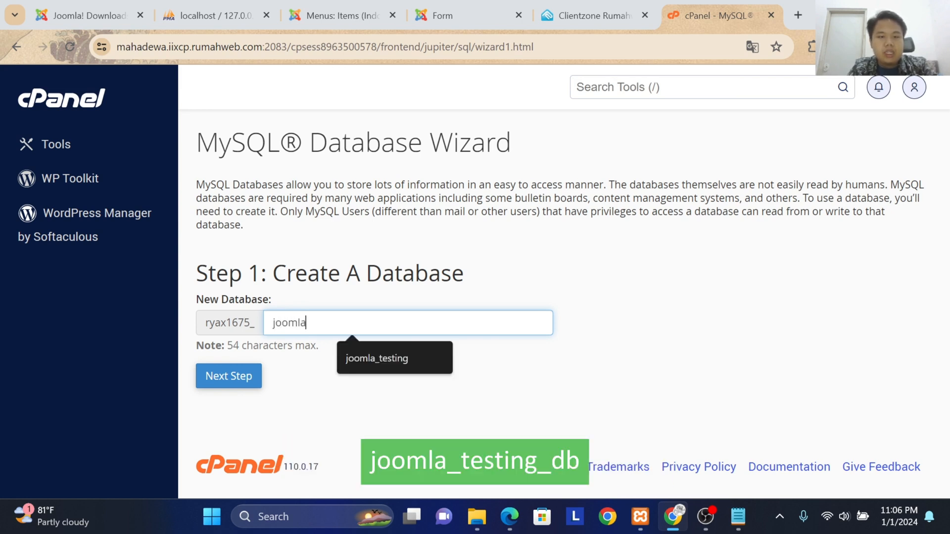
text(_testi)
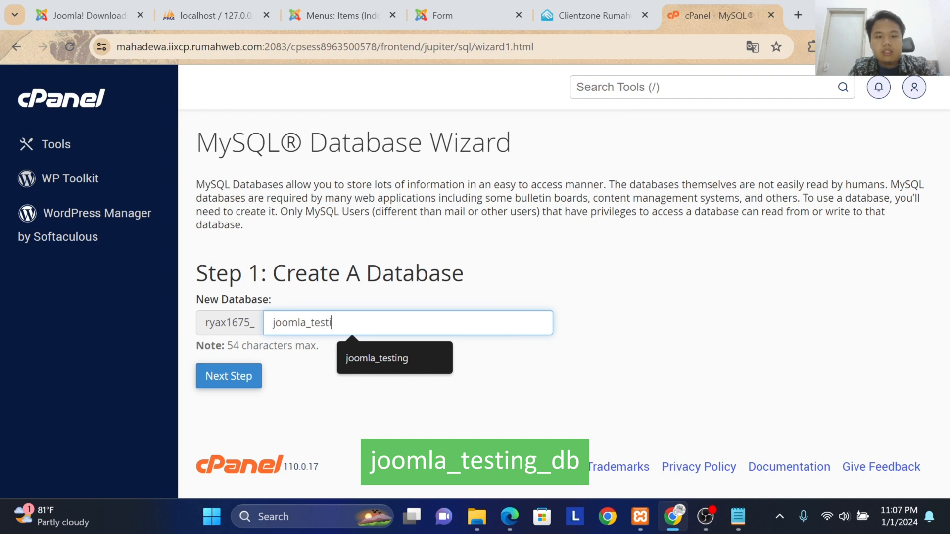
text(ng_db)
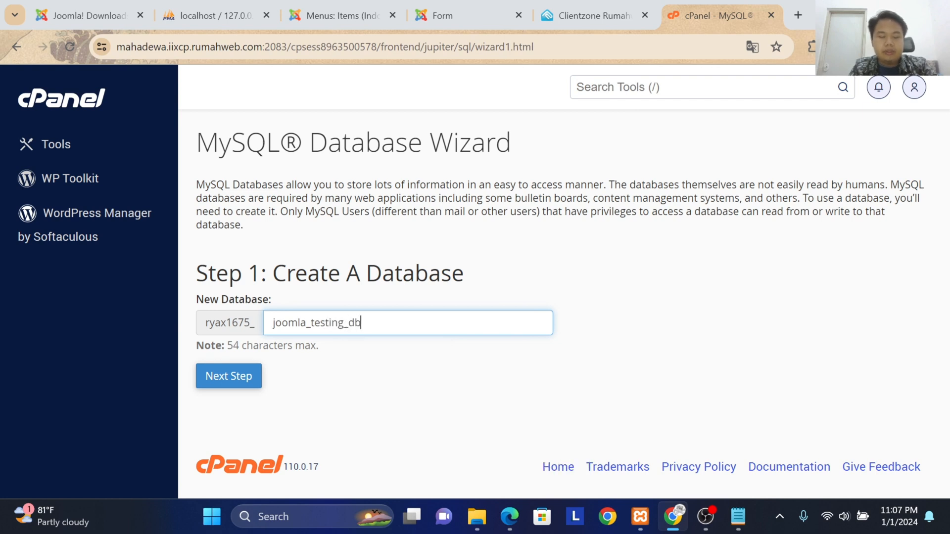
click(255, 377)
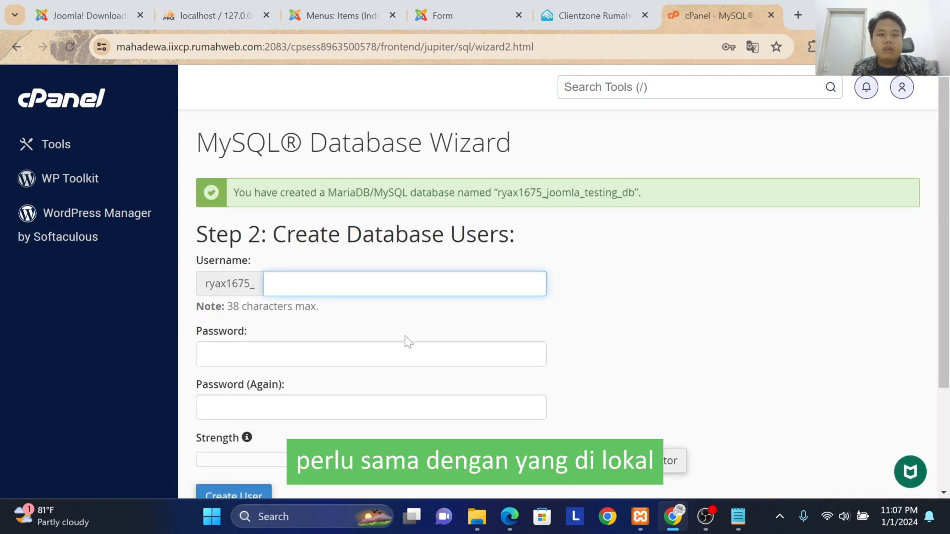
Step: Set the new database user's username to joomla_testing_user after the fixed account prefix
click(352, 284)
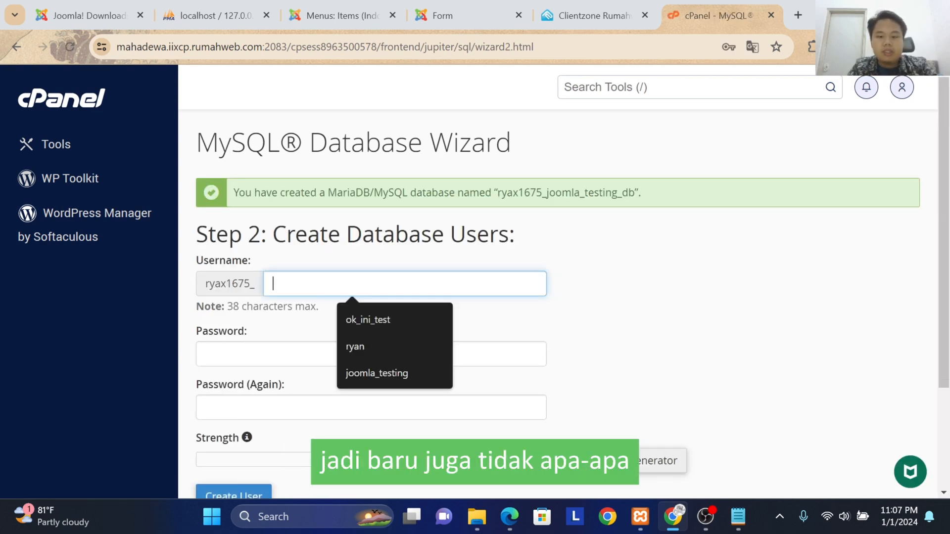
text(joom)
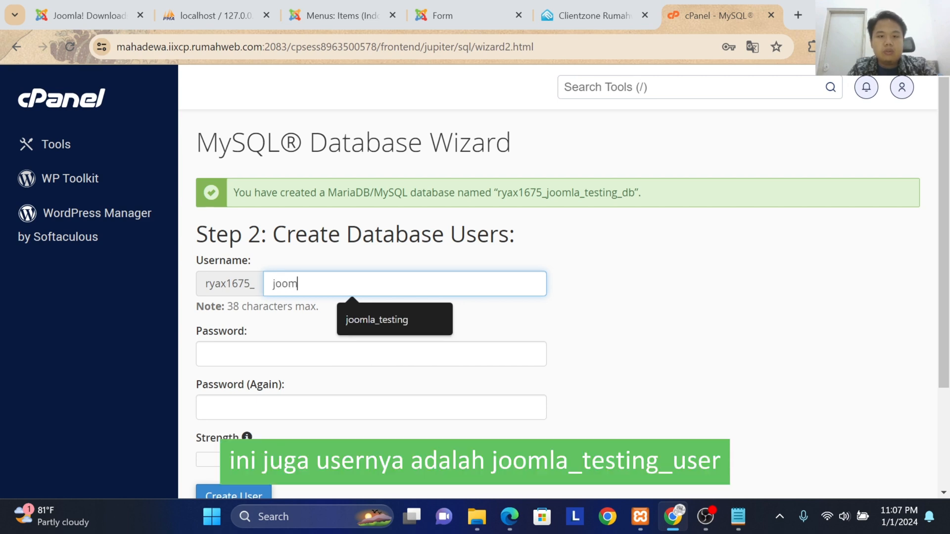
text(la_testi)
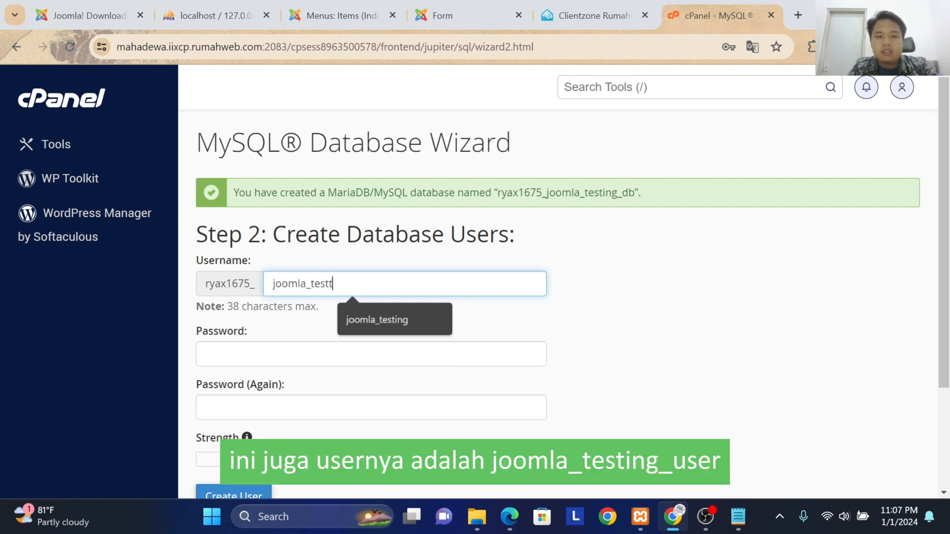
text(ng)
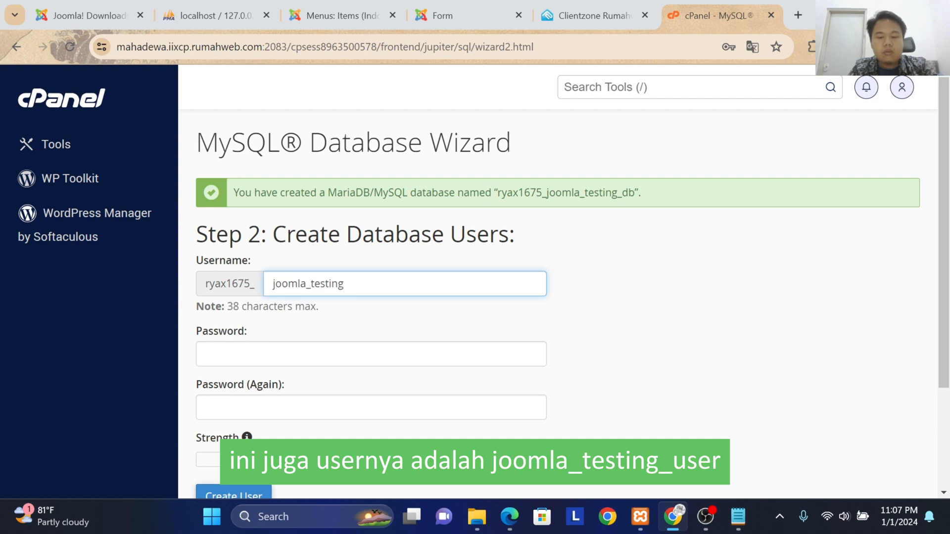
text(_)
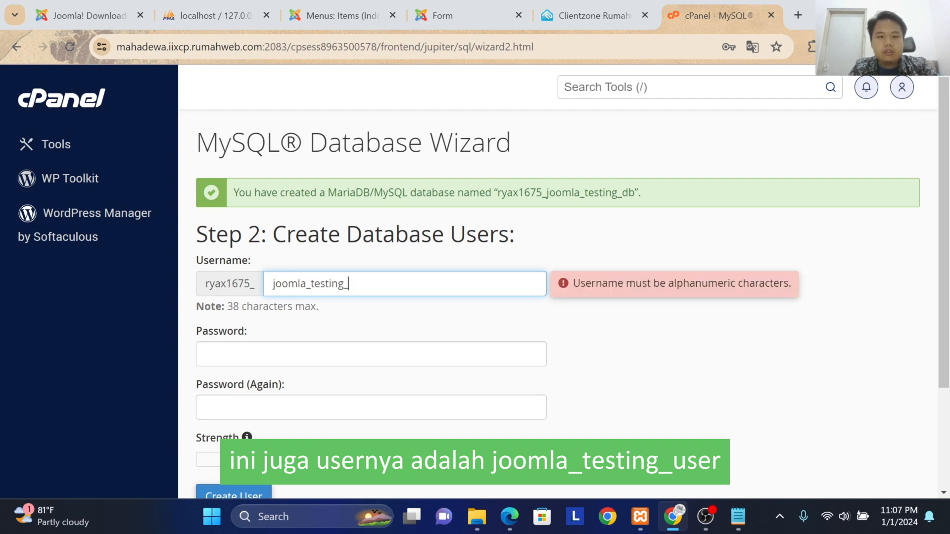
text(user)
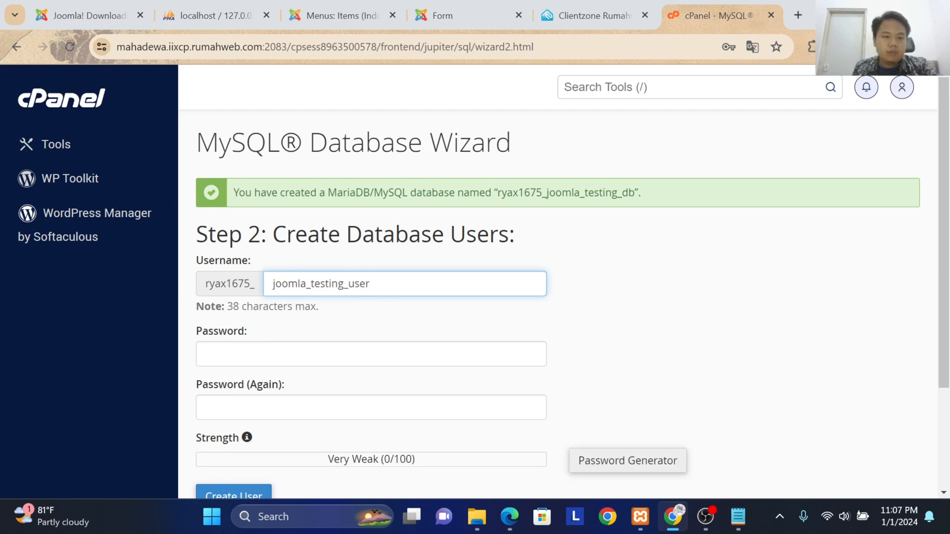
Step: Generate a random password for the database user, copy it, and apply it to both password fields
click(376, 352)
scroll(509, 346, down, 3)
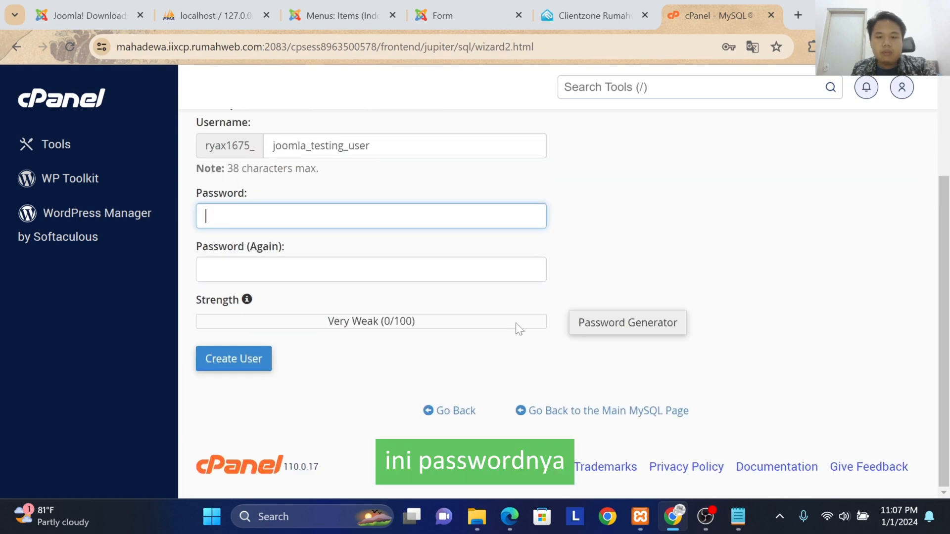
click(628, 322)
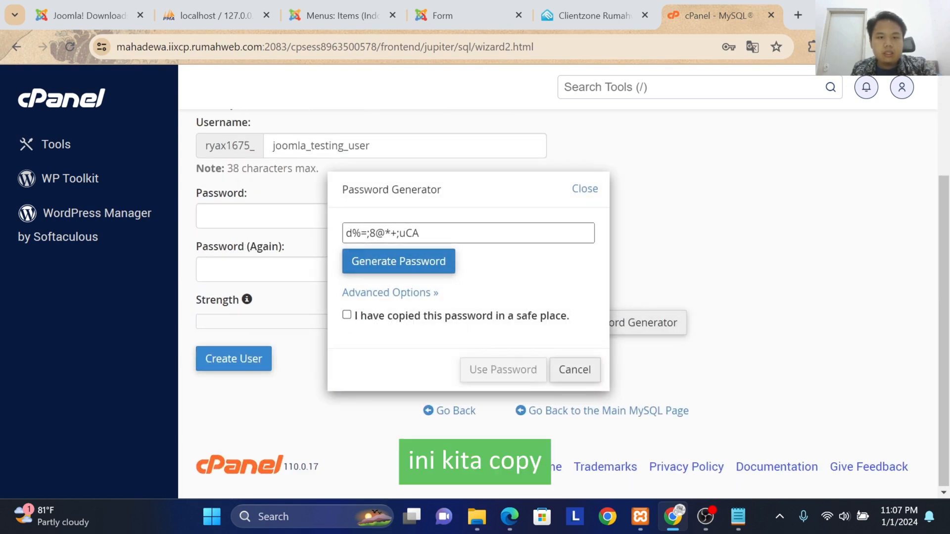
drag(429, 234, 332, 237)
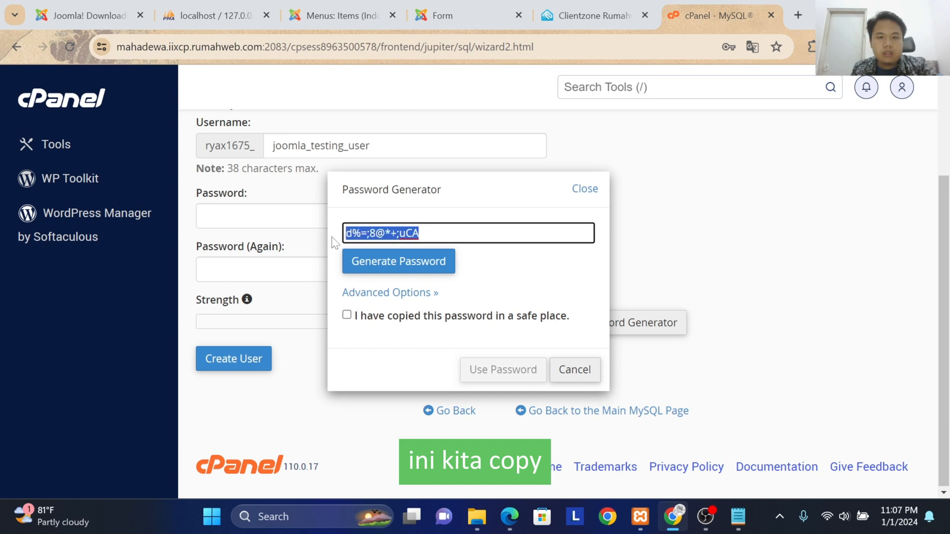
click(347, 316)
click(503, 369)
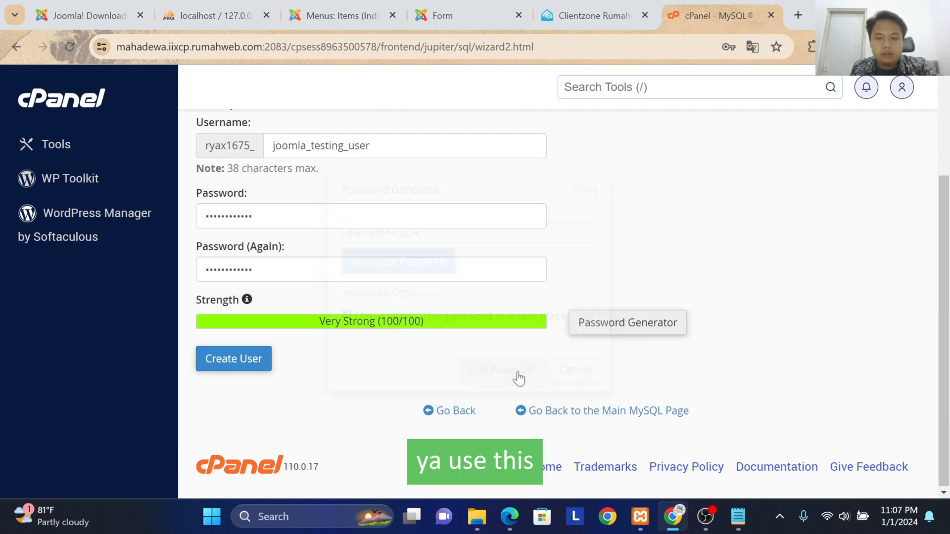
Step: Create the database user with the entered username and generated password
click(251, 357)
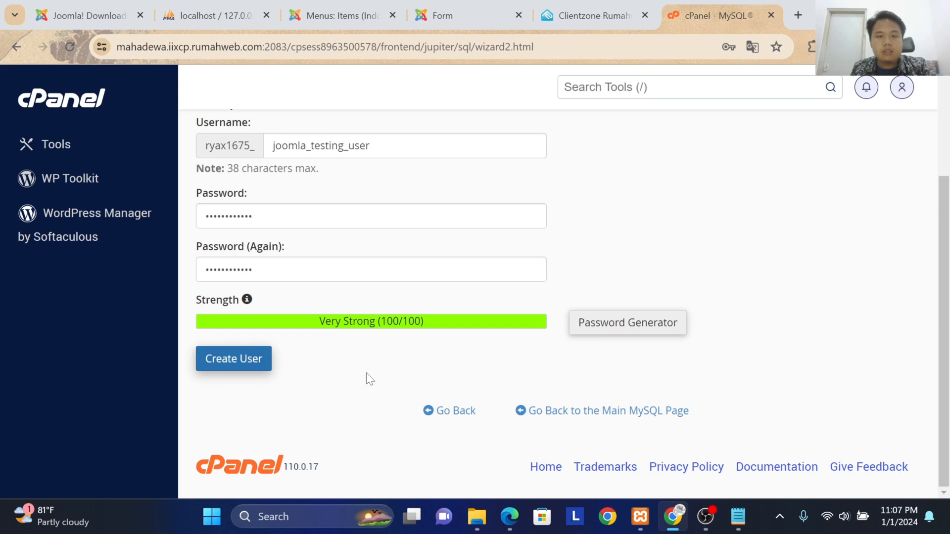
click(737, 516)
click(449, 365)
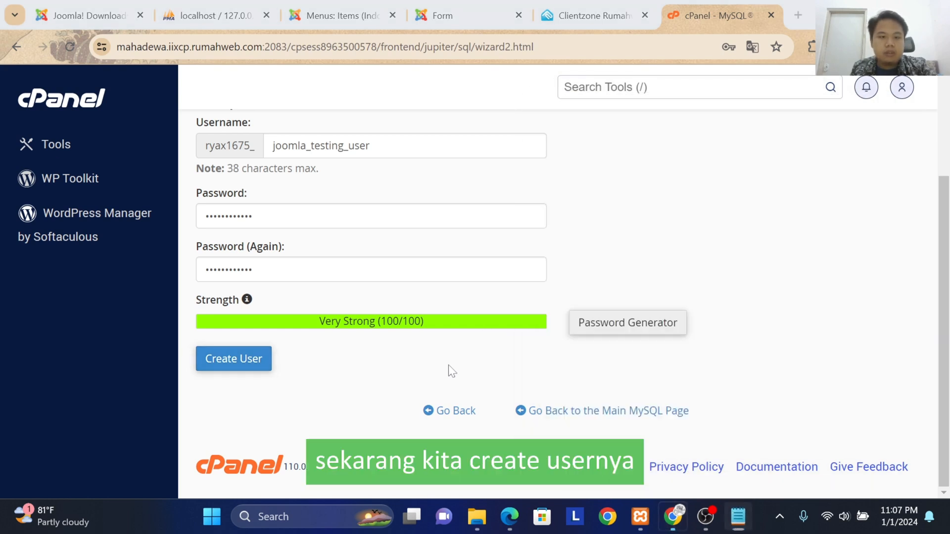
click(252, 361)
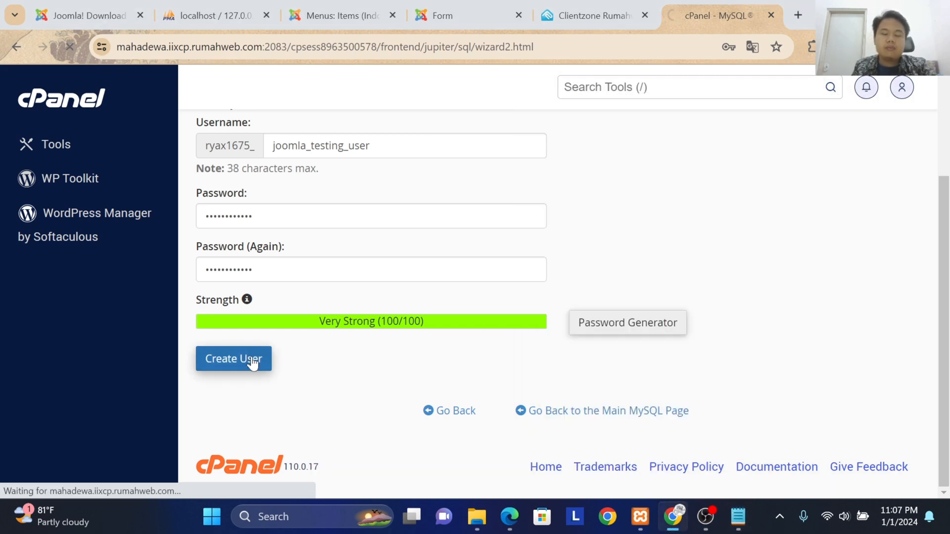
Step: Grant the new user all privileges on the joomla_testing_db database and proceed to the wizard's final step
scroll(447, 270, down, 1)
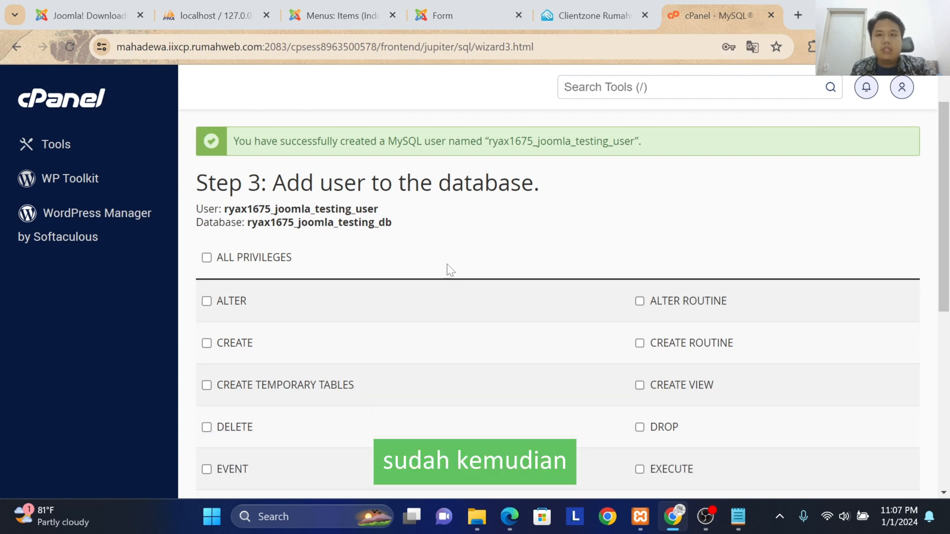
scroll(447, 270, up, 1)
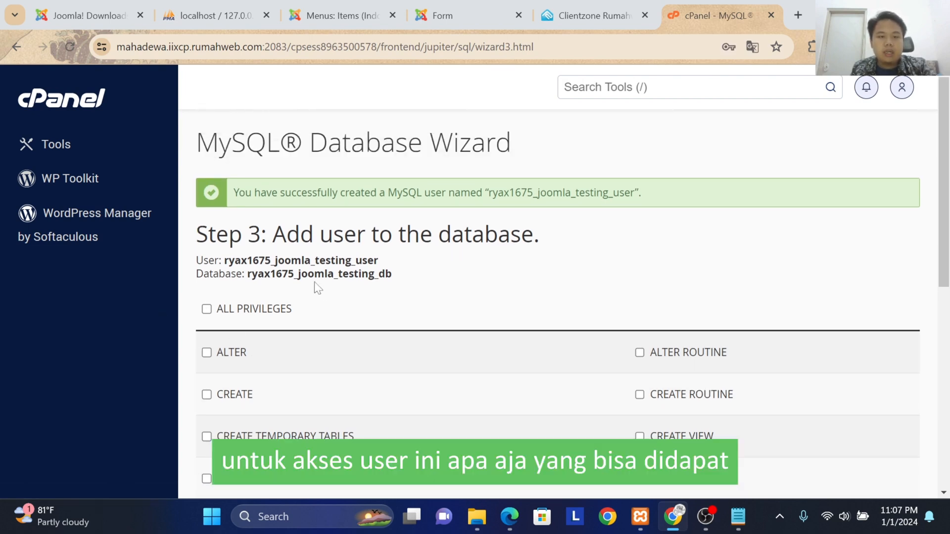
scroll(315, 282, down, 1)
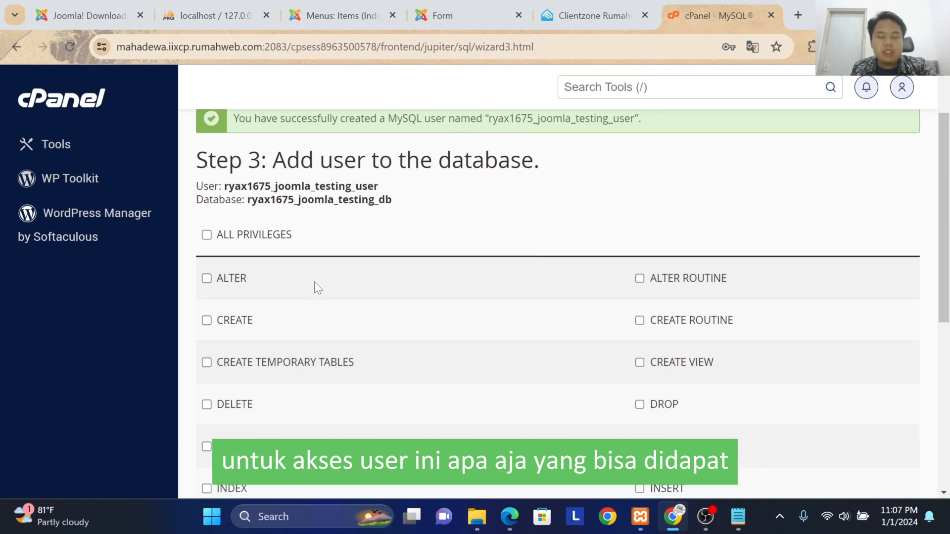
click(207, 235)
scroll(449, 215, down, 6)
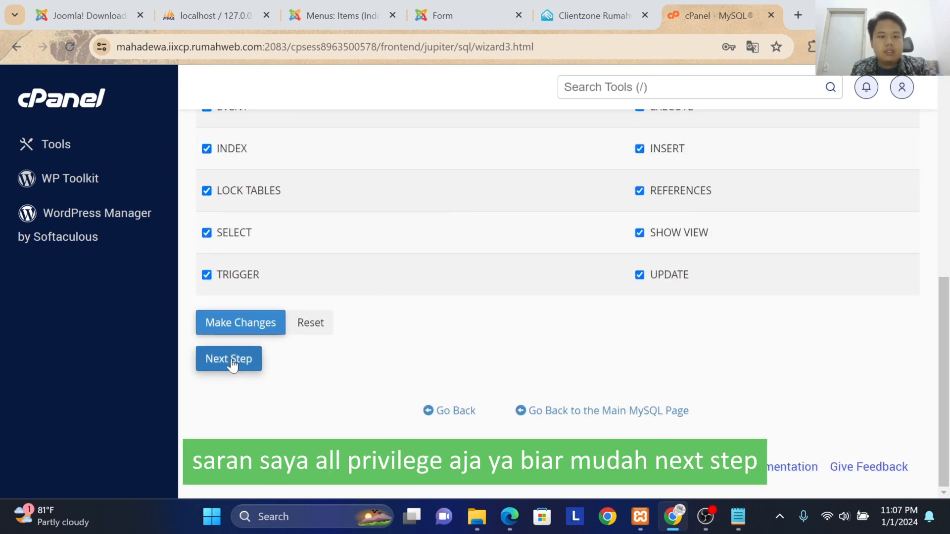
click(232, 363)
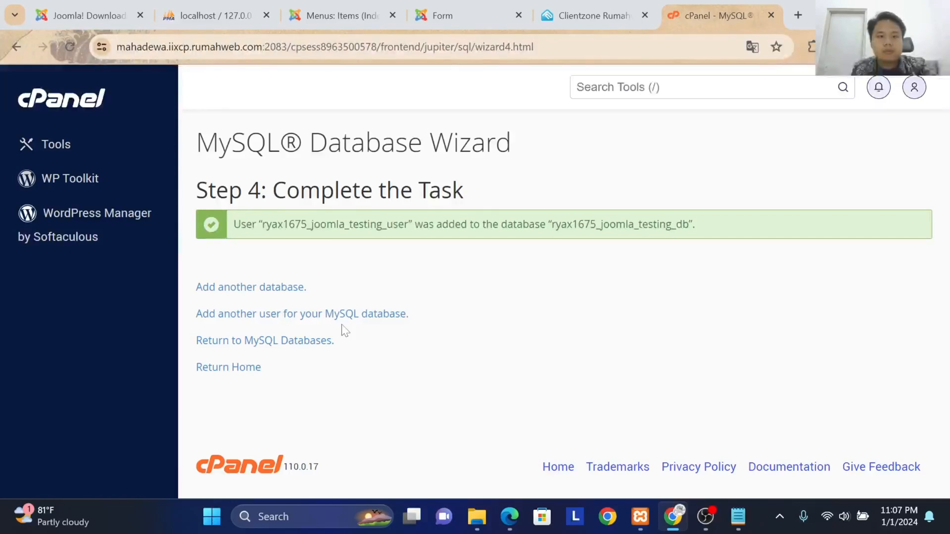
Step: Return to the cPanel home page, launch phpMyAdmin, and open the joomla_testing_db database
click(257, 371)
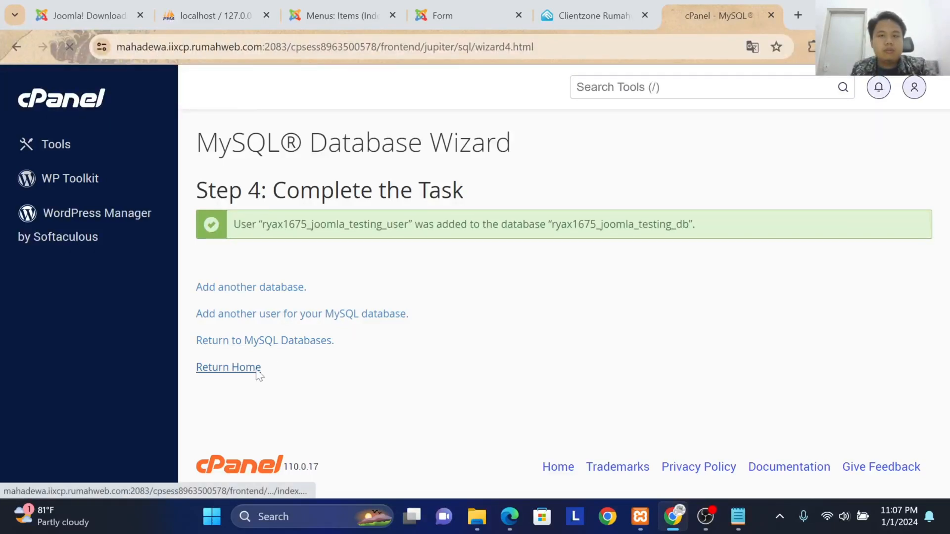
scroll(432, 297, down, 6)
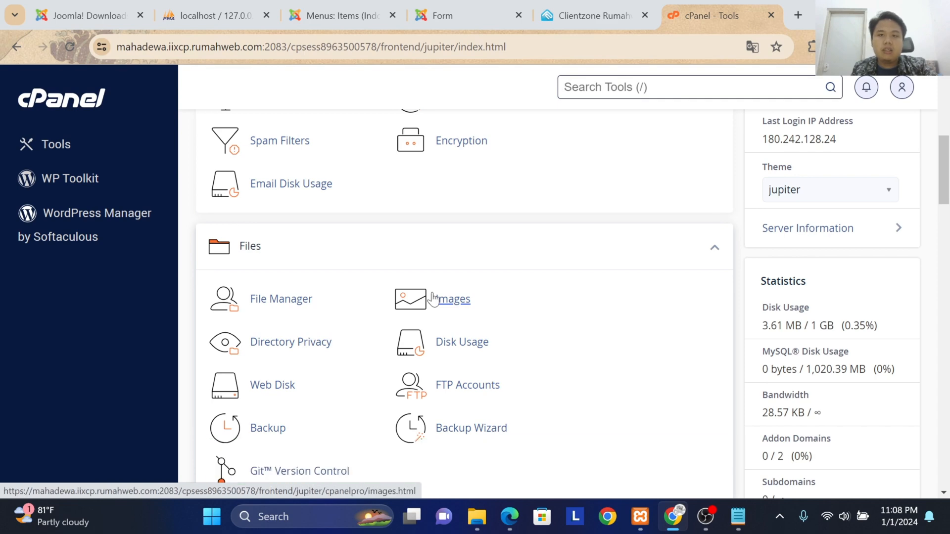
scroll(432, 297, down, 8)
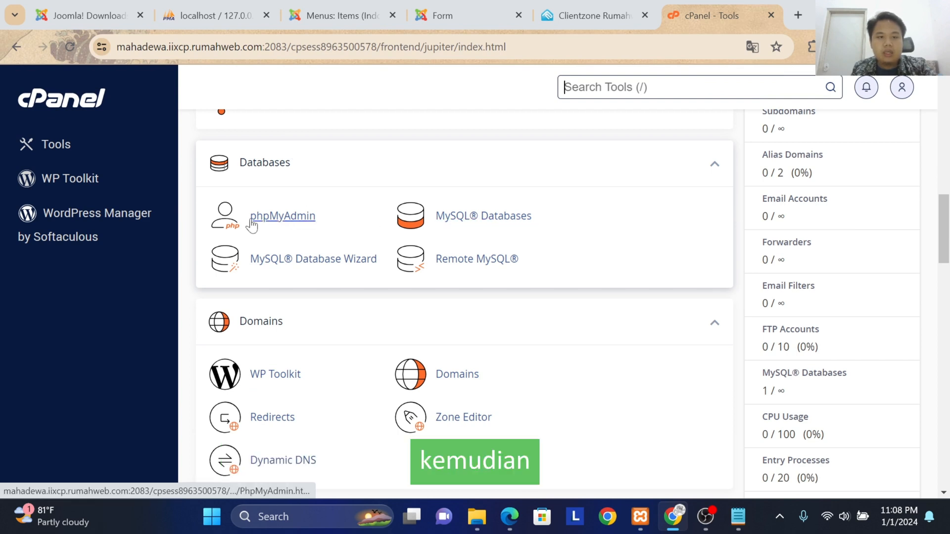
click(278, 223)
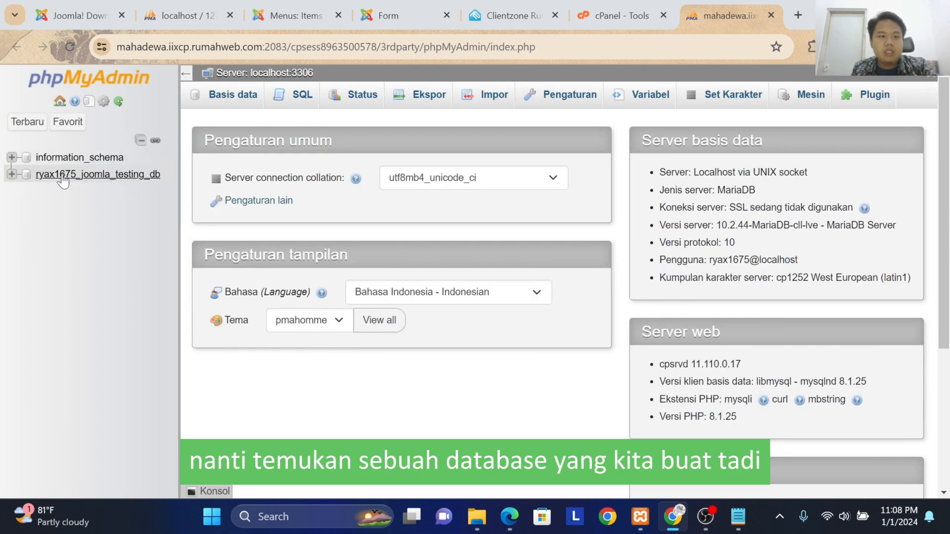
click(113, 176)
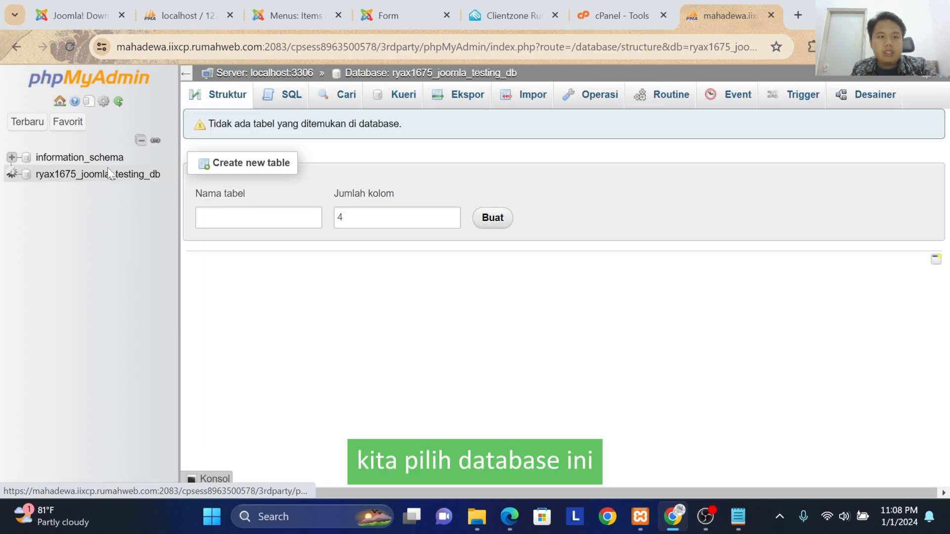
Step: Import the joomla_test SQL file from the UAS Portal folder into the joomla_testing_db database
click(547, 100)
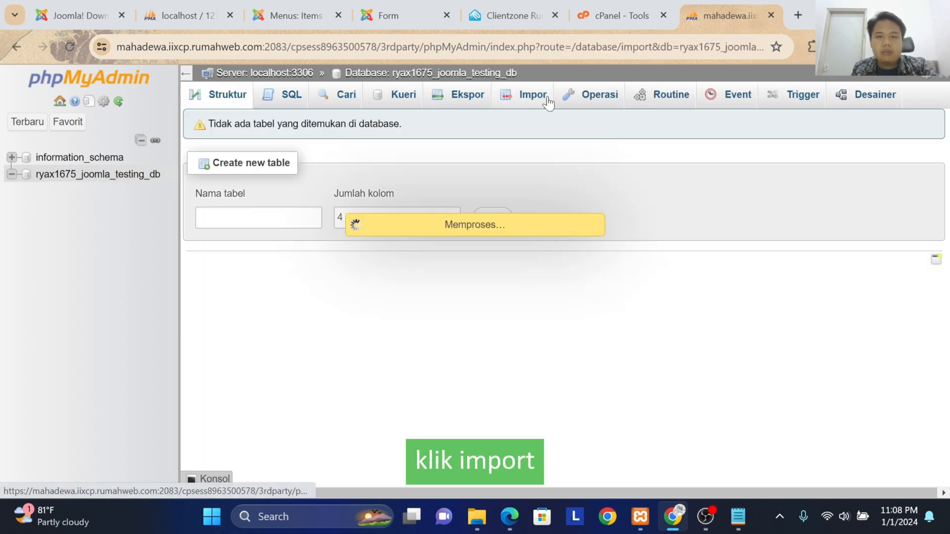
click(255, 278)
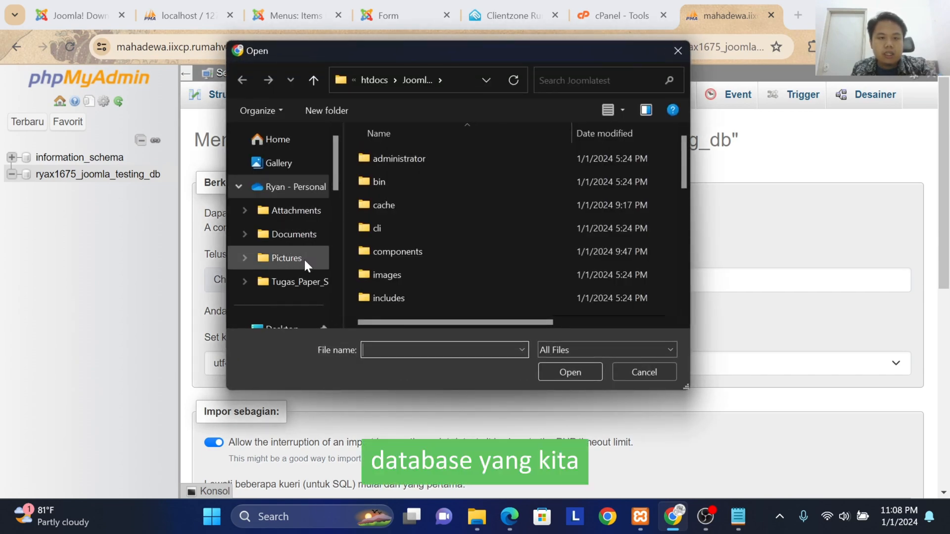
scroll(304, 258, down, 3)
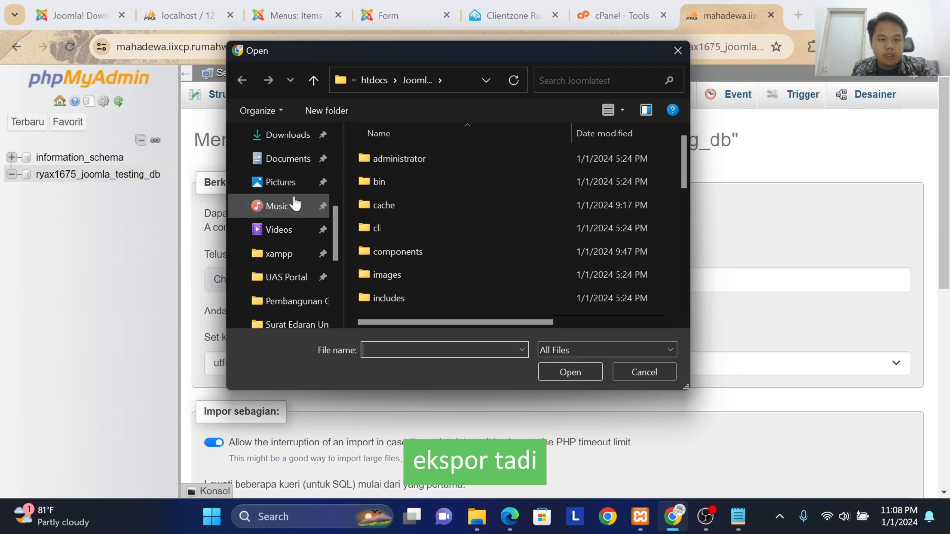
scroll(295, 203, down, 3)
click(291, 208)
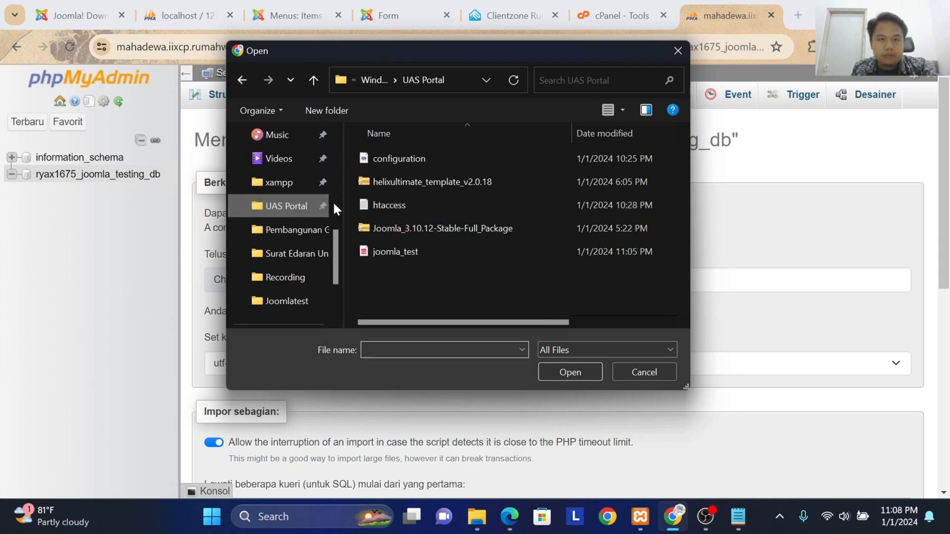
click(426, 248)
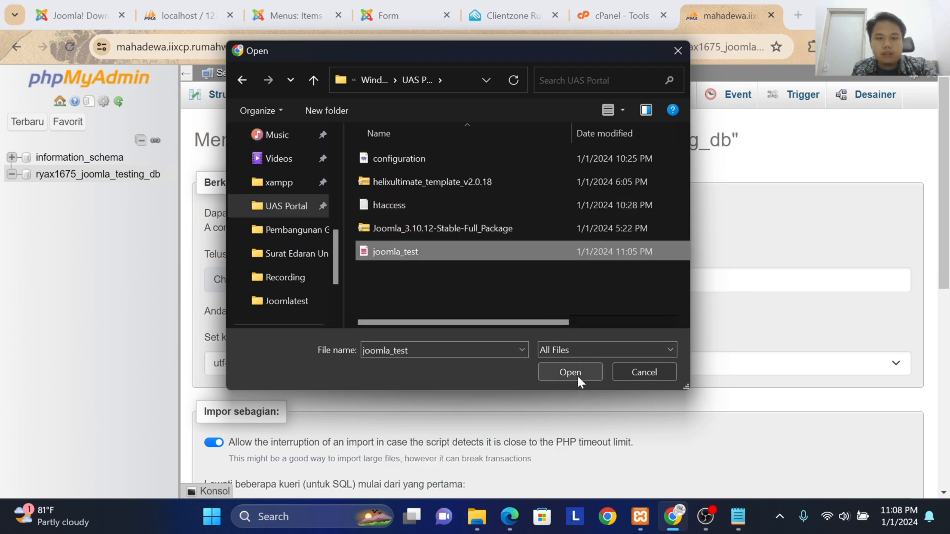
click(569, 372)
scroll(577, 378, down, 10)
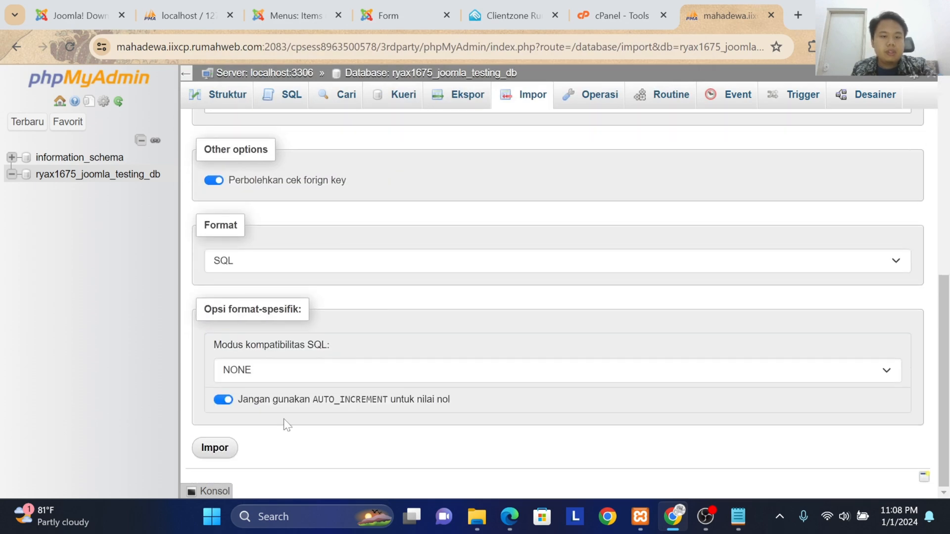
click(213, 452)
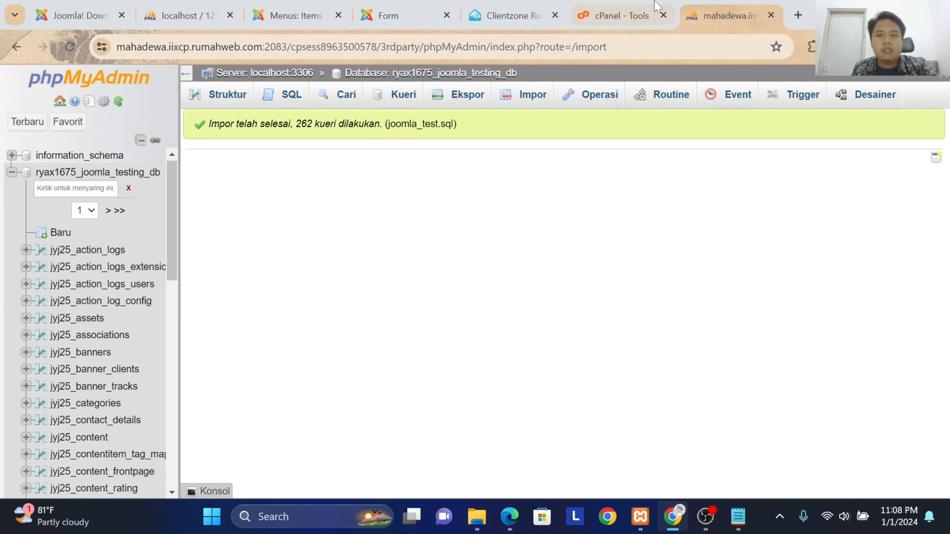
Step: Switch back to cPanel and open the public_html directory in File Manager
click(637, 2)
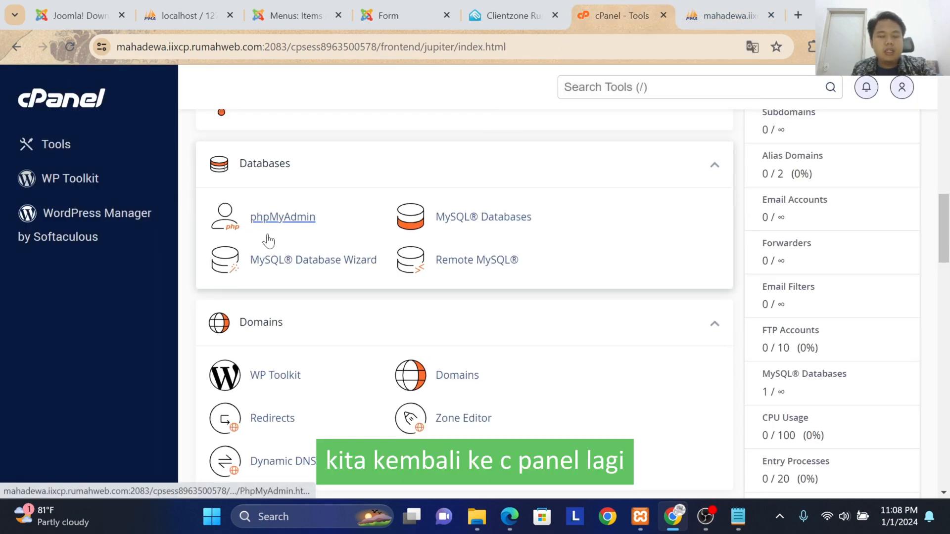
scroll(296, 262, up, 9)
scroll(297, 261, up, 4)
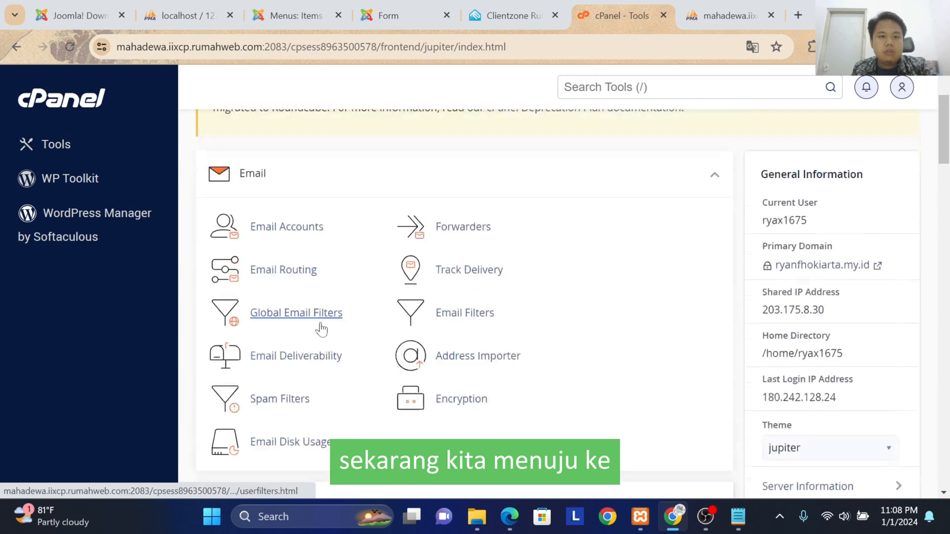
scroll(282, 310, down, 6)
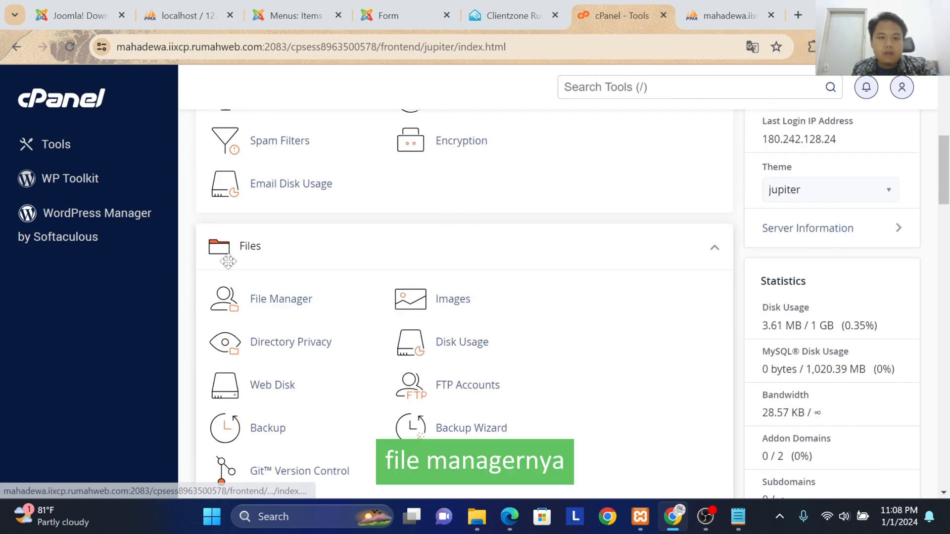
click(264, 303)
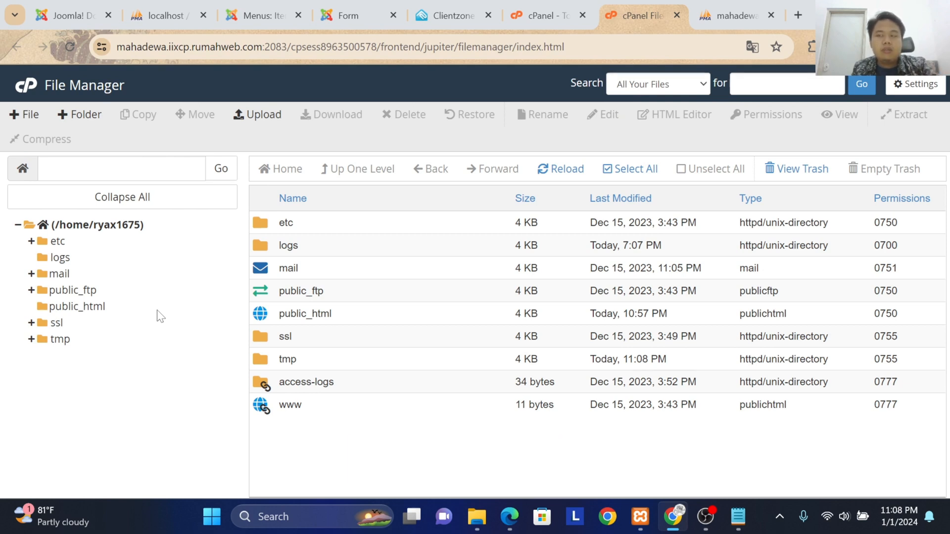
click(78, 307)
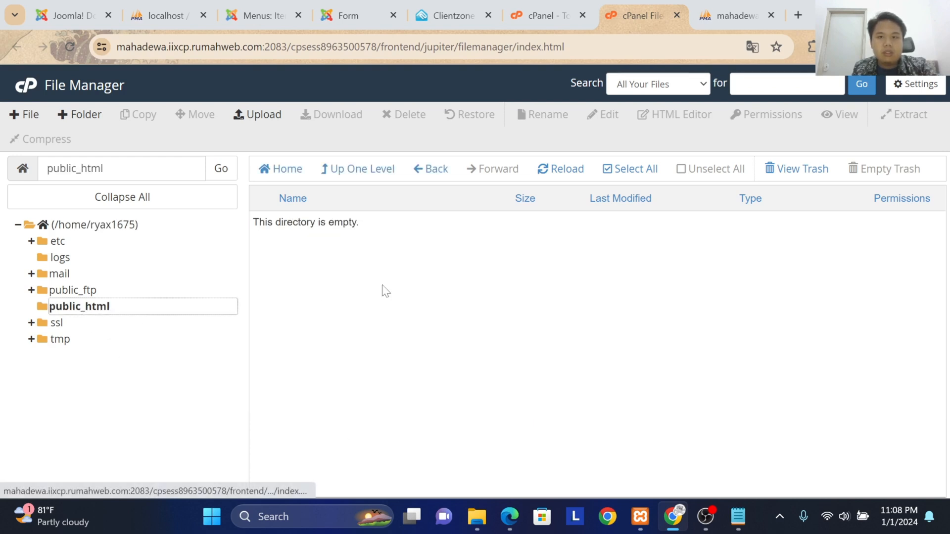
Step: Upload the components.zip archive from the local xampp/htdocs/Joomlatest folder into public_html
click(239, 115)
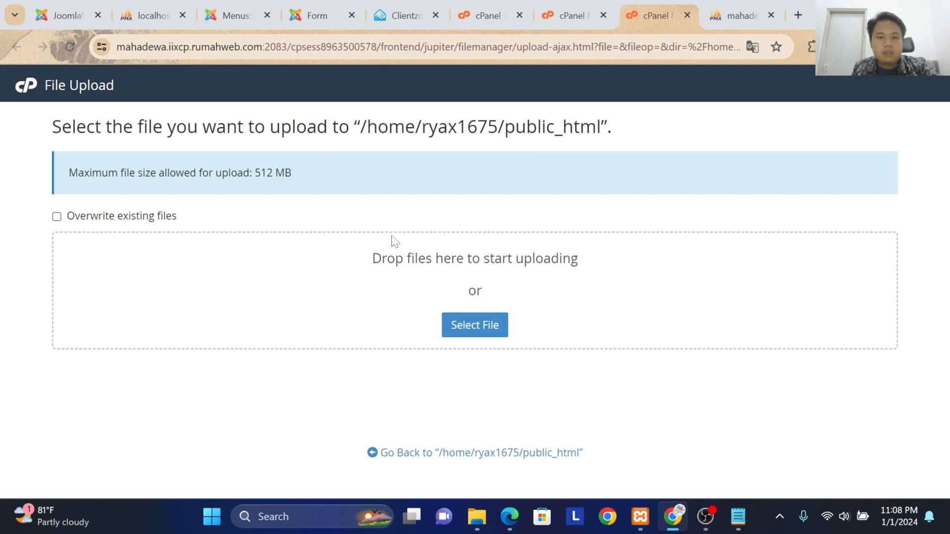
click(453, 321)
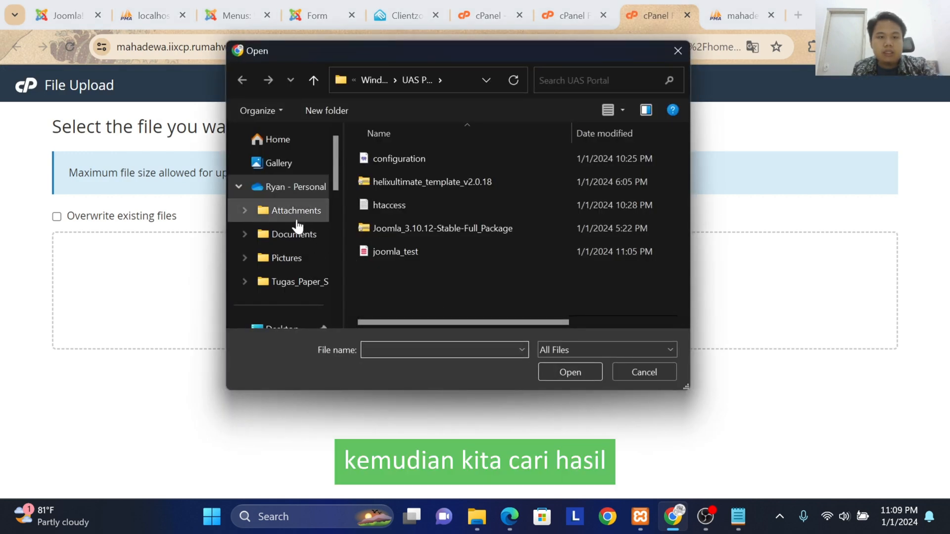
scroll(293, 258, down, 2)
scroll(291, 265, down, 3)
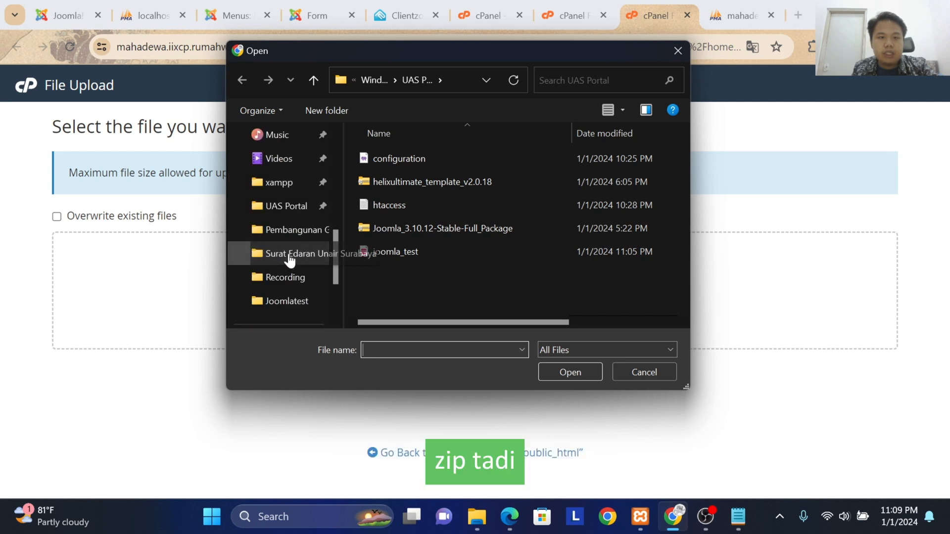
click(282, 183)
click(440, 272)
double_click(440, 272)
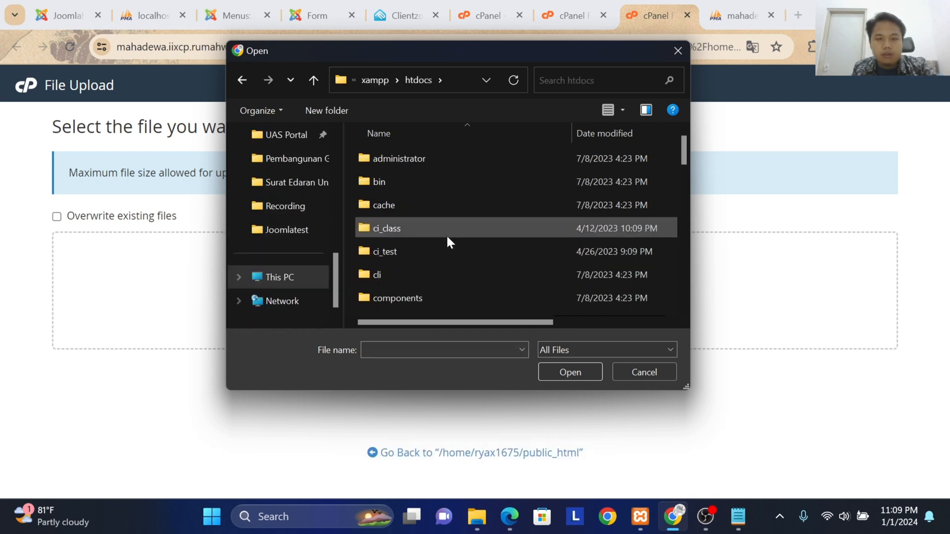
scroll(442, 249, down, 3)
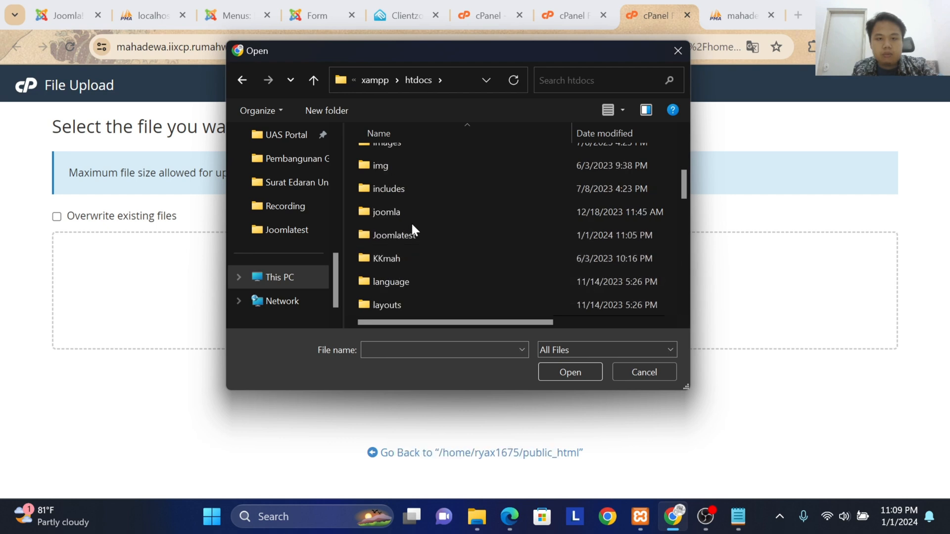
double_click(411, 235)
scroll(413, 236, down, 3)
scroll(413, 236, down, 2)
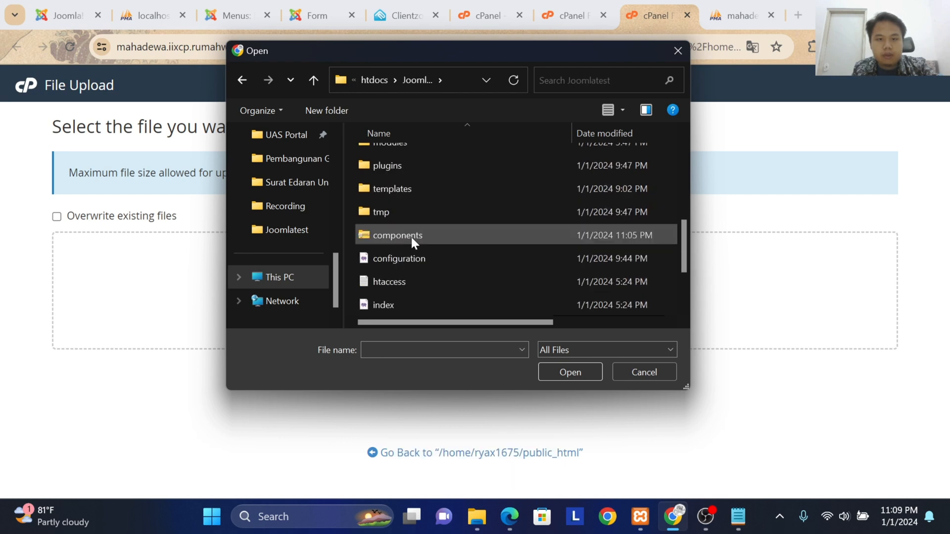
click(413, 203)
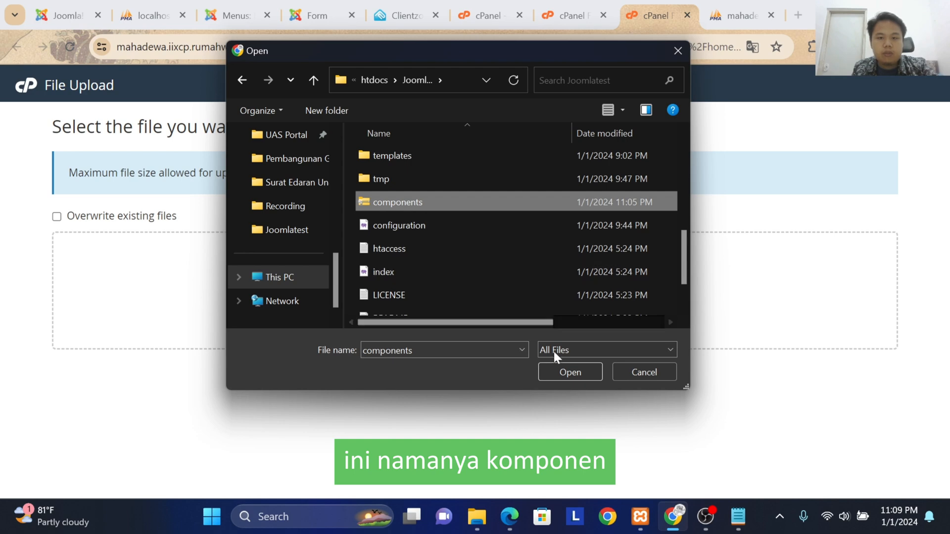
click(561, 372)
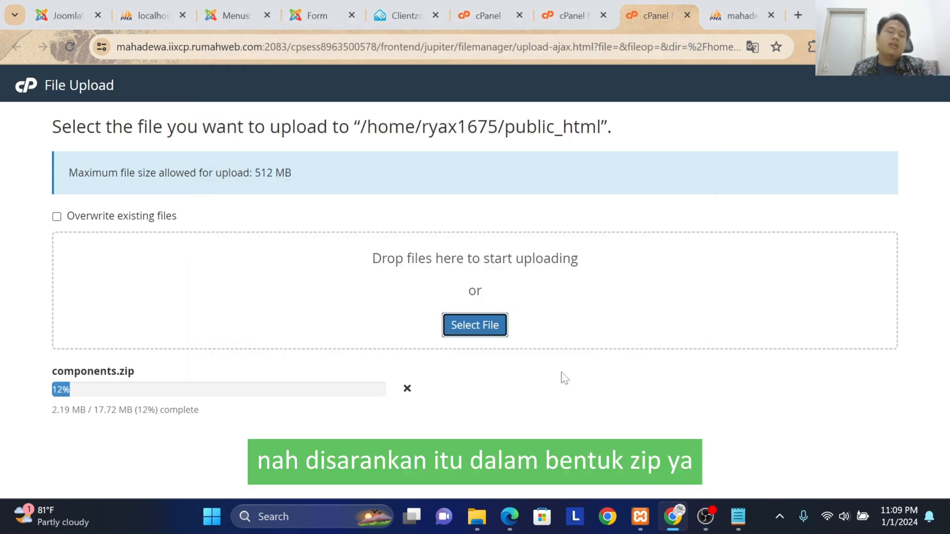
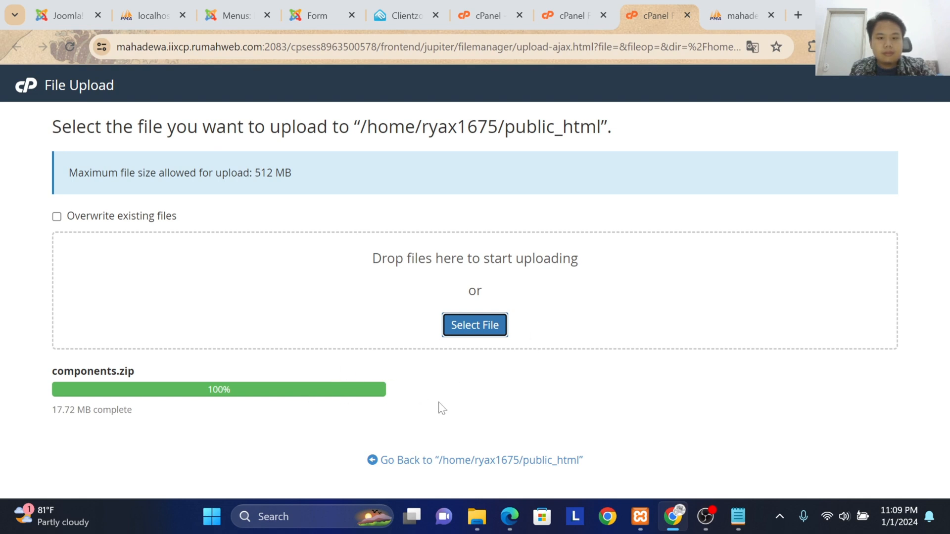
Step: Return to the public_html listing and extract components.zip into /public_html
click(448, 460)
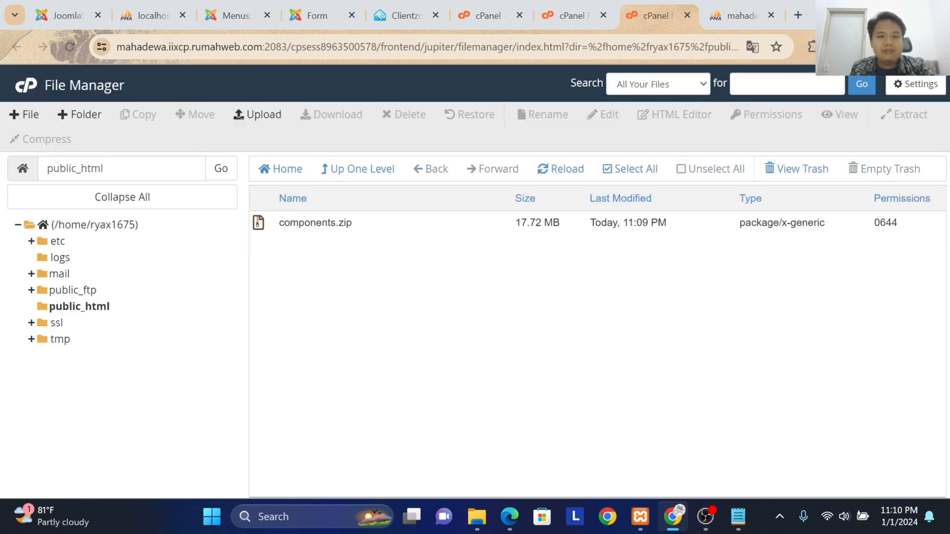
click(427, 221)
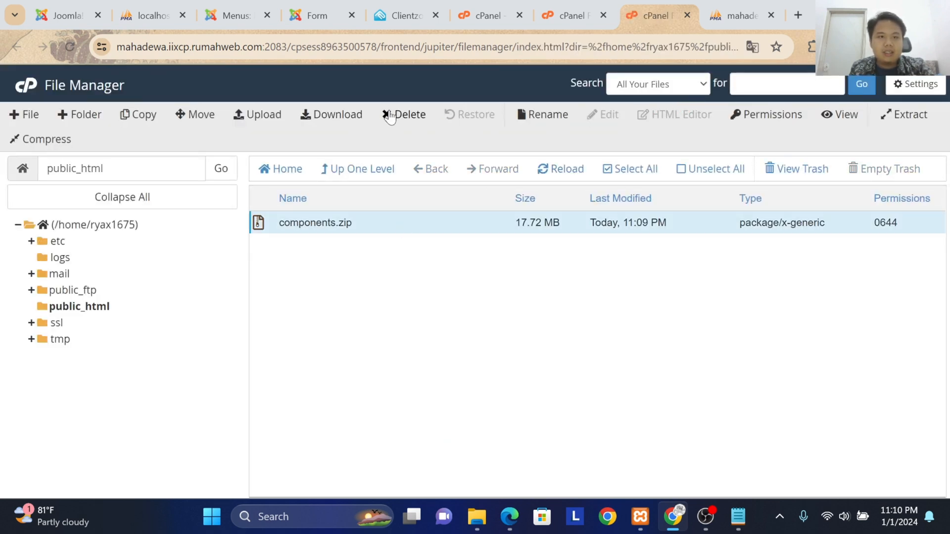
click(903, 118)
drag(595, 379, 330, 372)
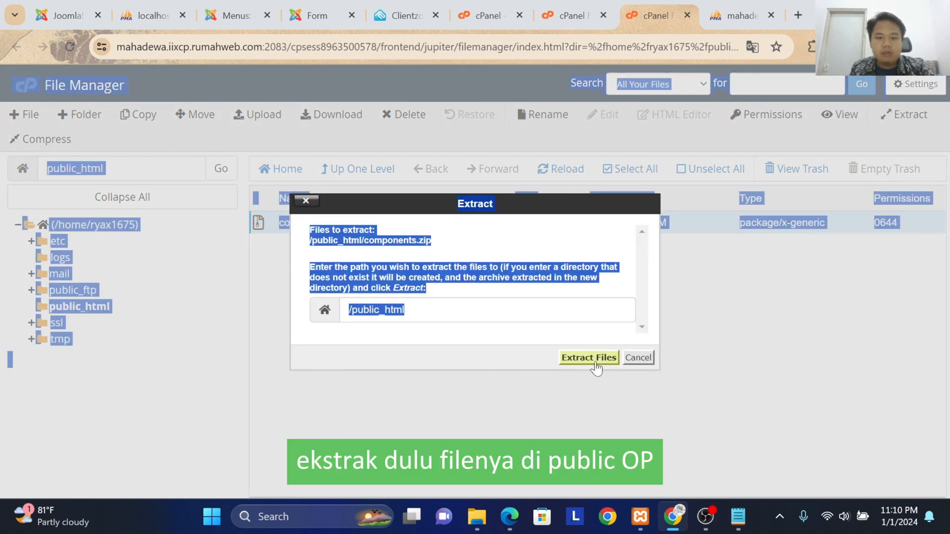
click(529, 347)
click(560, 354)
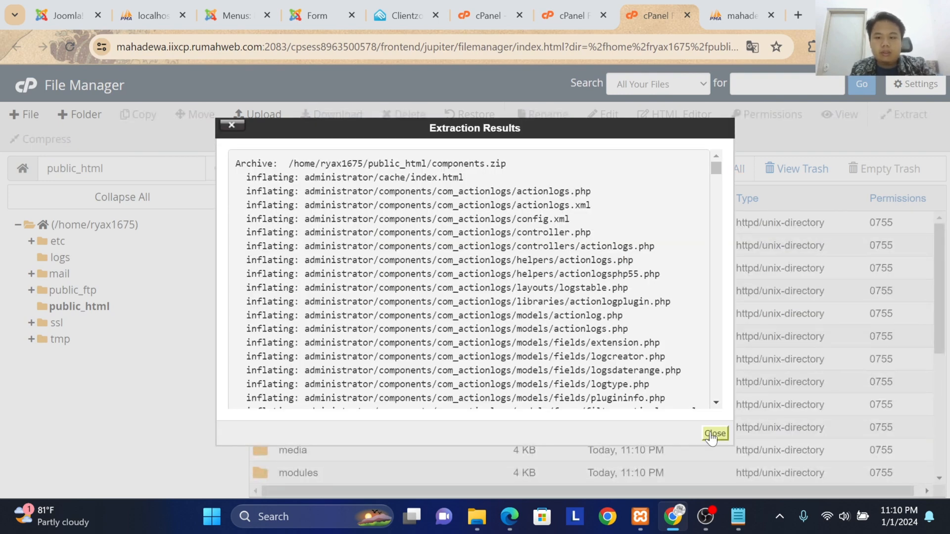
click(714, 434)
Step: Open configuration.php from public_html in the code editor and go to its $user line
scroll(364, 295, down, 5)
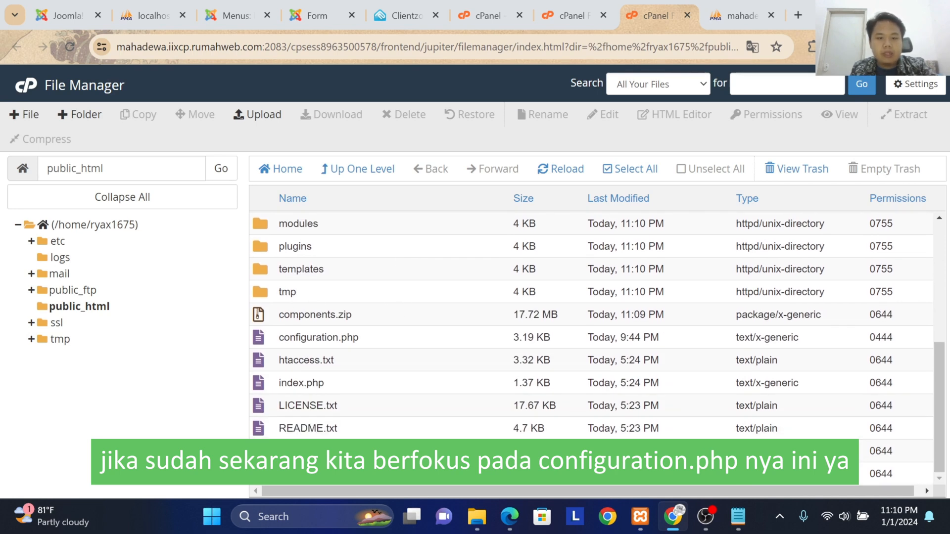
click(319, 338)
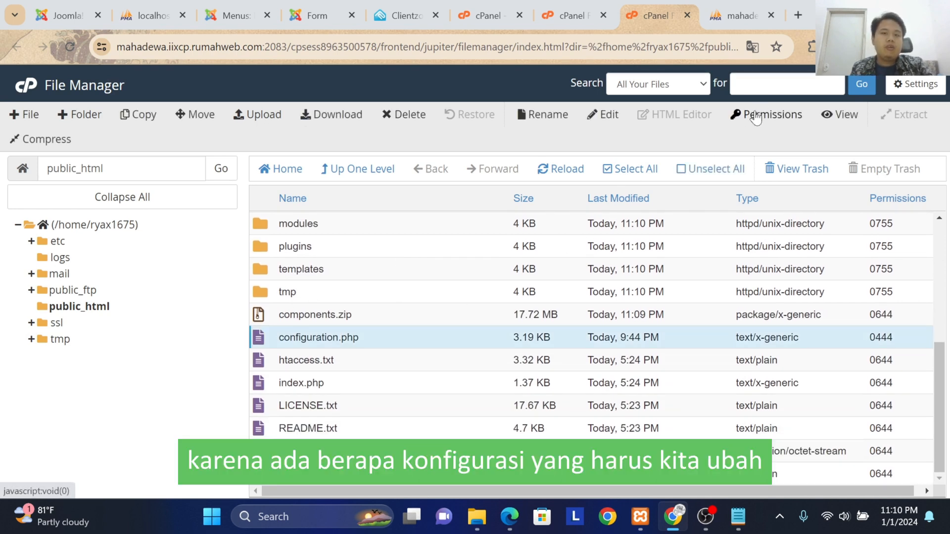
click(601, 118)
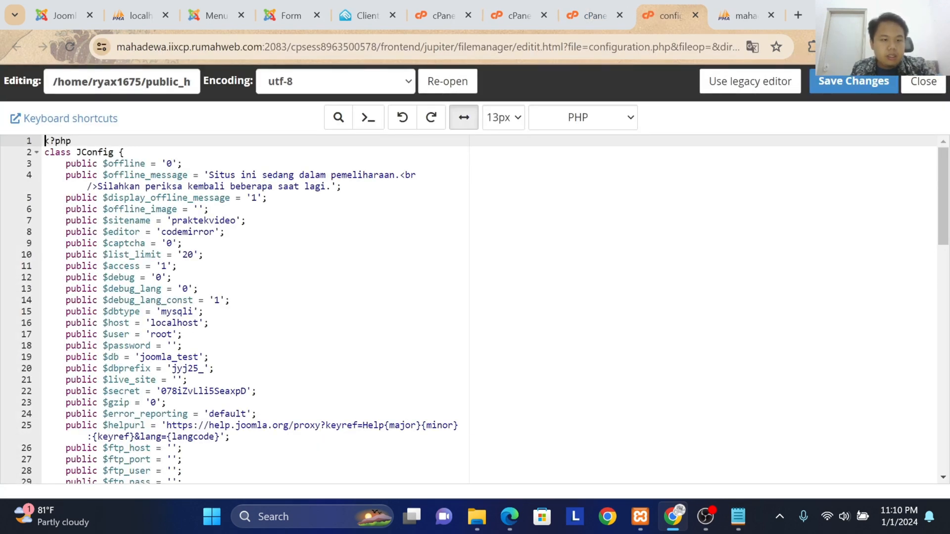
scroll(247, 306, down, 2)
click(173, 267)
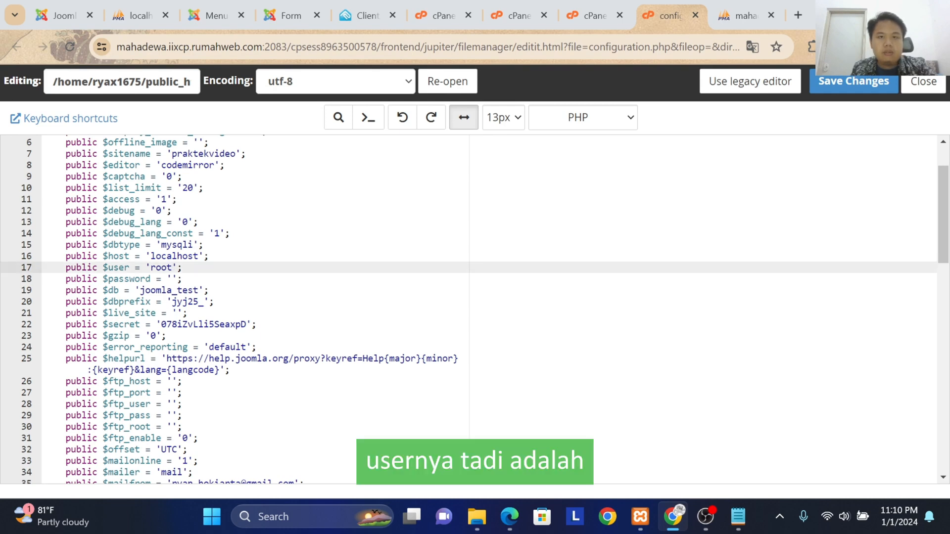
Step: Switch back to the cPanel home page and open the Current Databases list under MySQL Databases
click(578, 17)
click(502, 14)
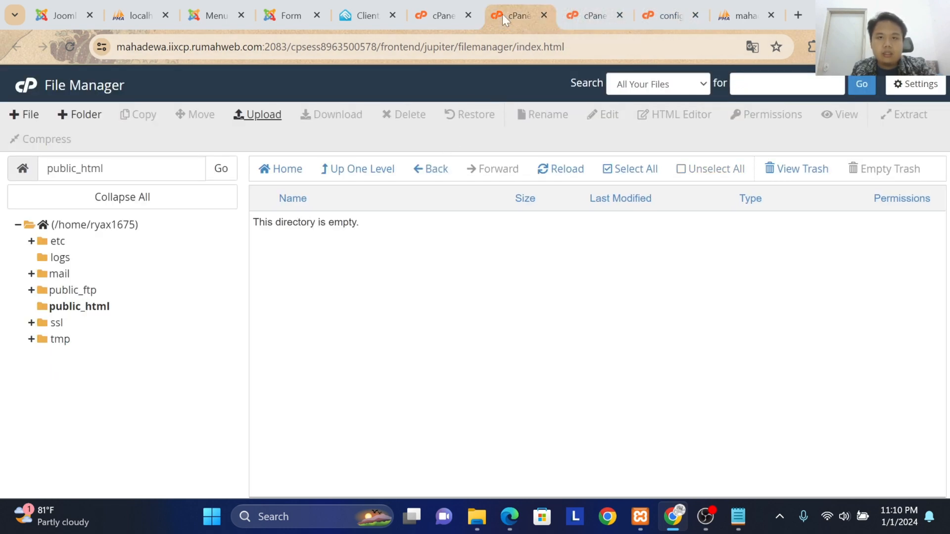
click(422, 20)
scroll(392, 324, down, 5)
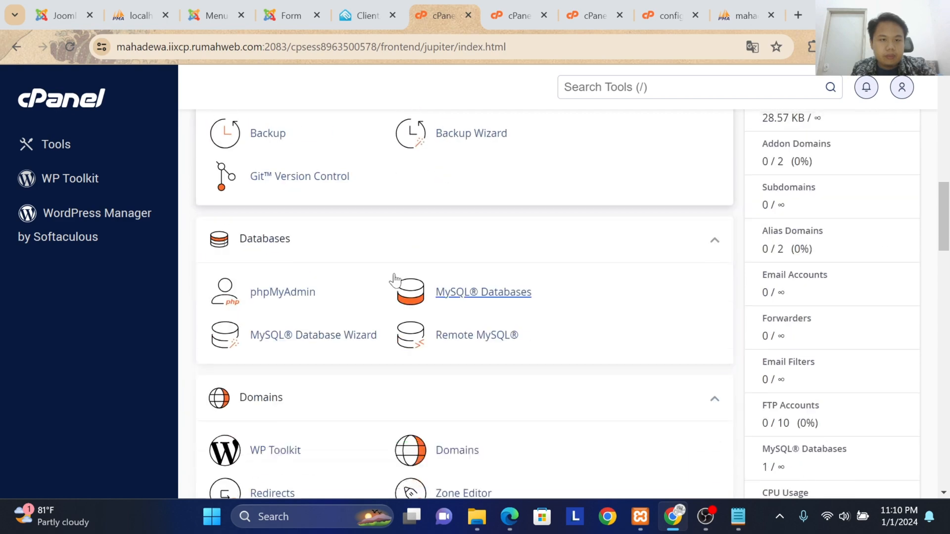
click(467, 293)
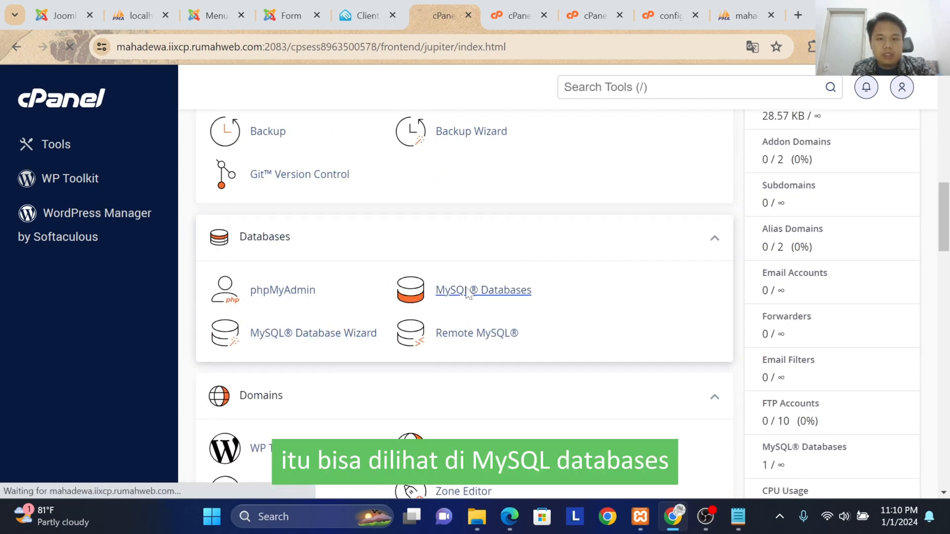
scroll(465, 301, down, 6)
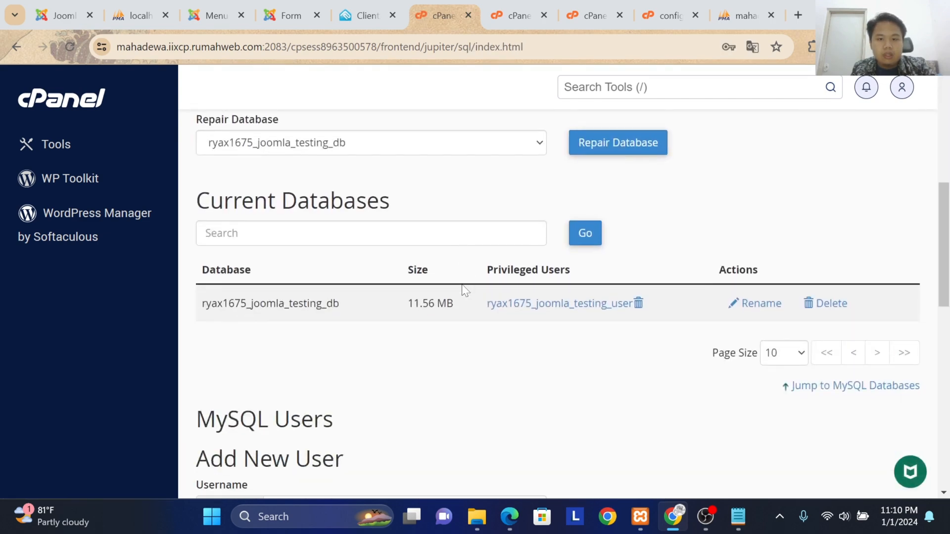
scroll(303, 418, up, 2)
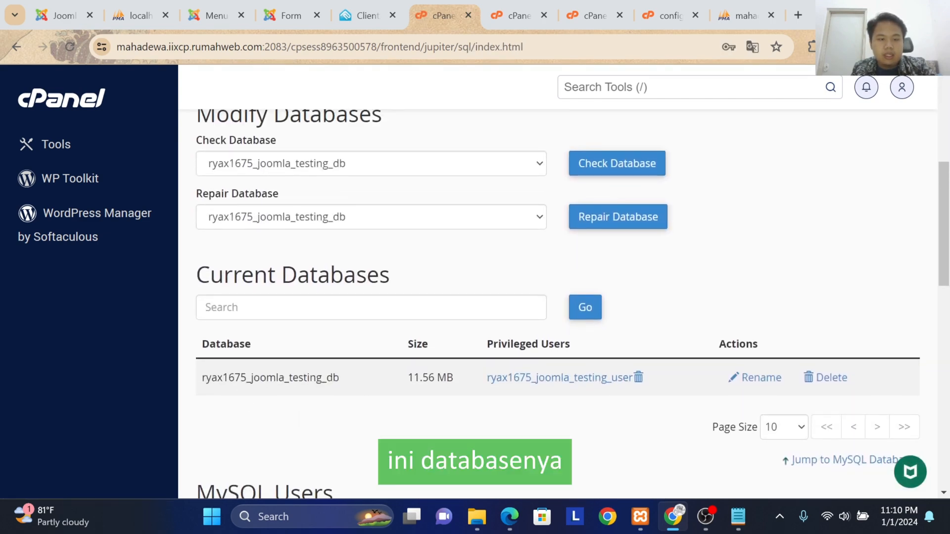
Step: Copy the full joomla_testing_db database name, including its account prefix, into the Notepad notes below the saved password
drag(201, 378, 348, 386)
key(ctrl+c)
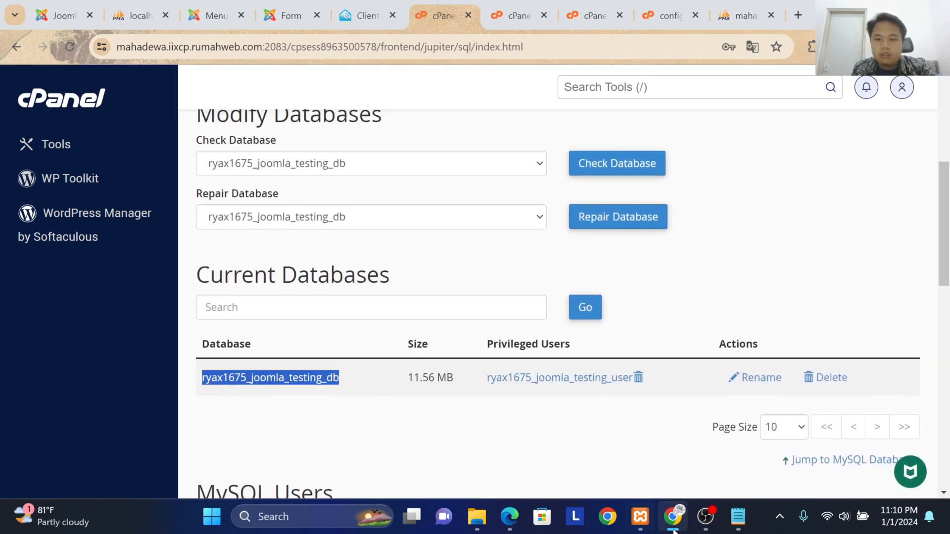
click(737, 516)
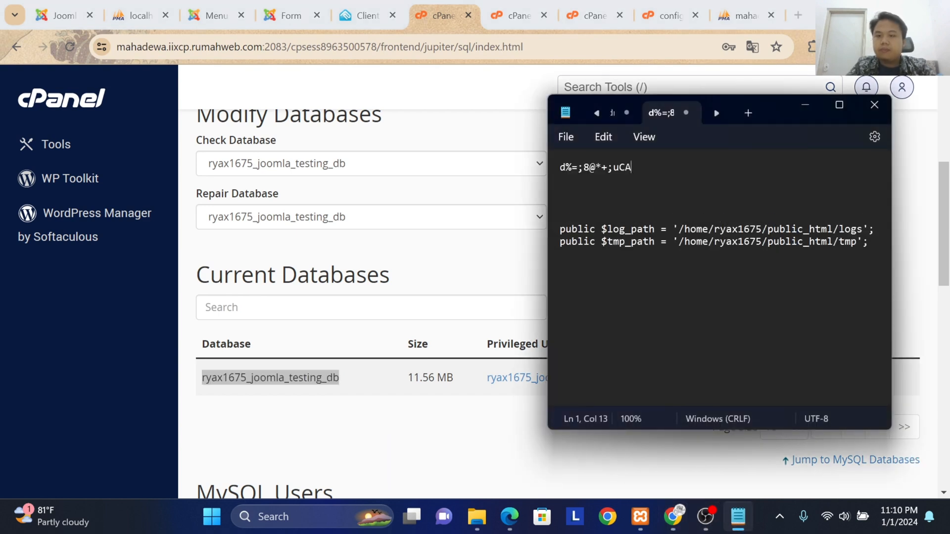
key(Down)
key(Return)
key(ctrl+v)
click(409, 418)
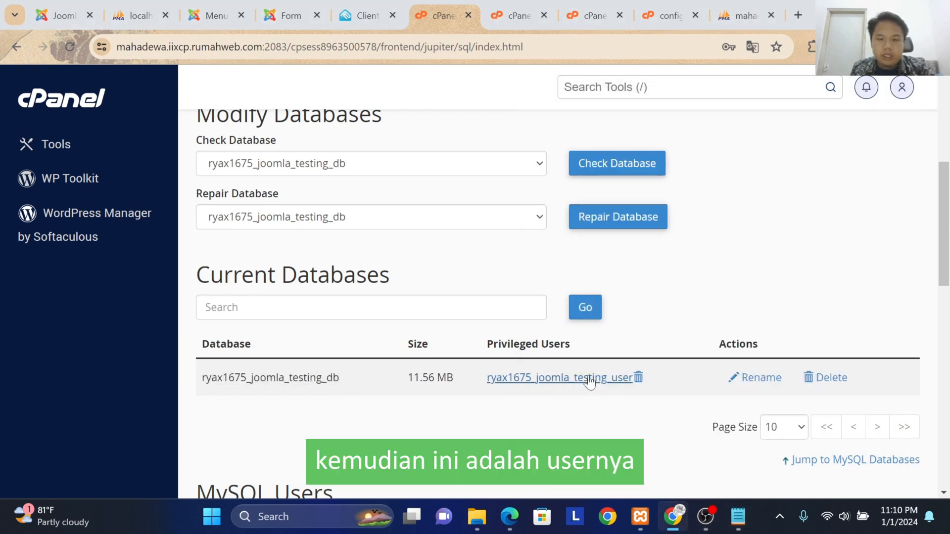
Step: Copy the full name of the privileged user joomla_testing_user into the Notepad notes below the database name
drag(486, 377, 631, 387)
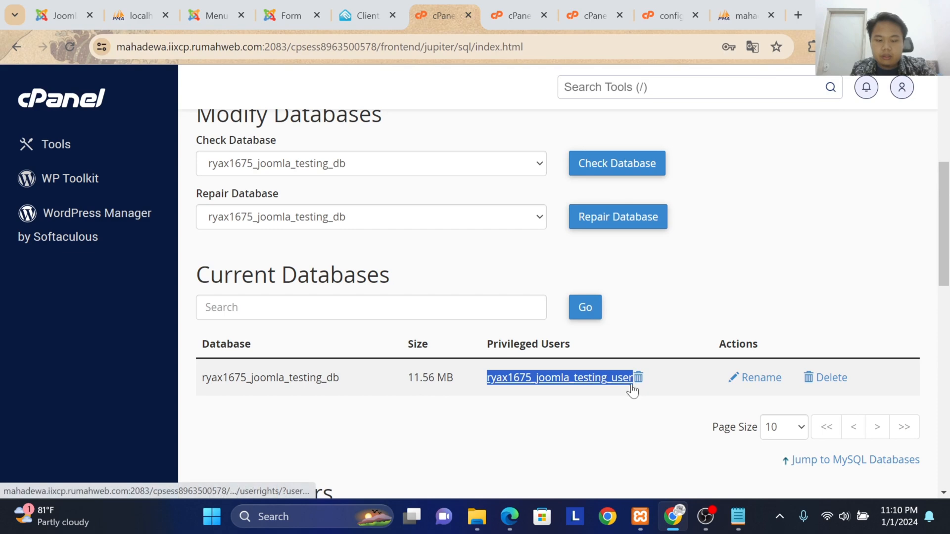
key(ctrl+c)
click(736, 516)
key(Return)
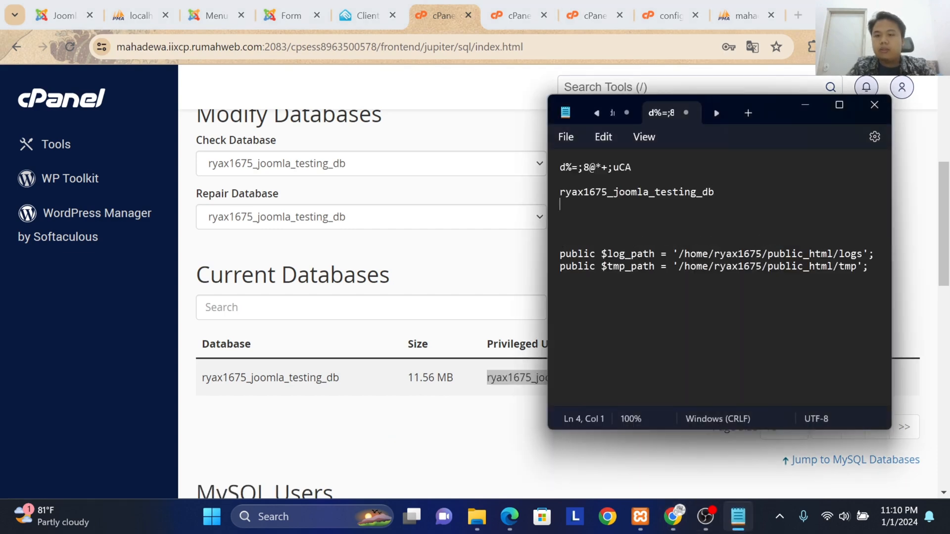
key(Return)
key(ctrl+v)
click(478, 431)
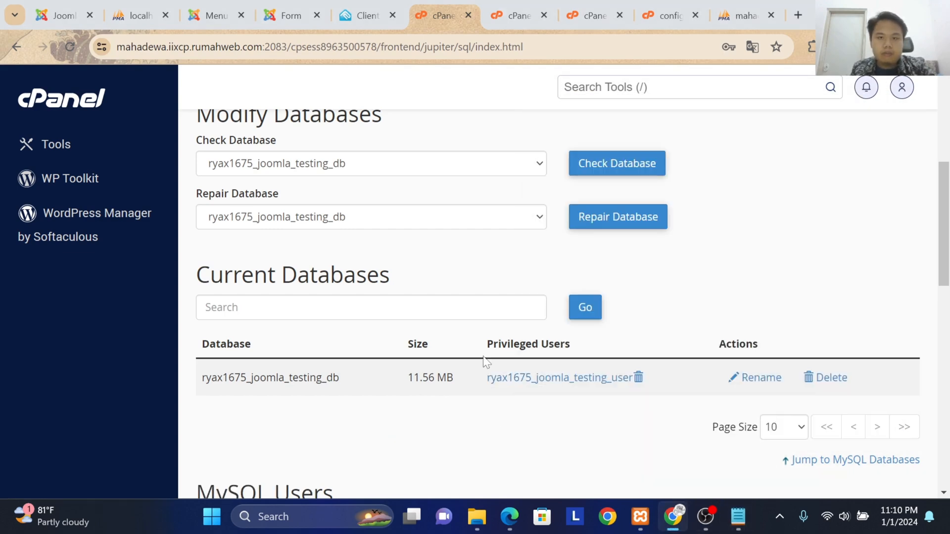
Step: Replace the $user value 'root' in configuration.php with the full joomla_testing_user name copied from the Notepad notes
click(506, 2)
click(578, 10)
click(652, 10)
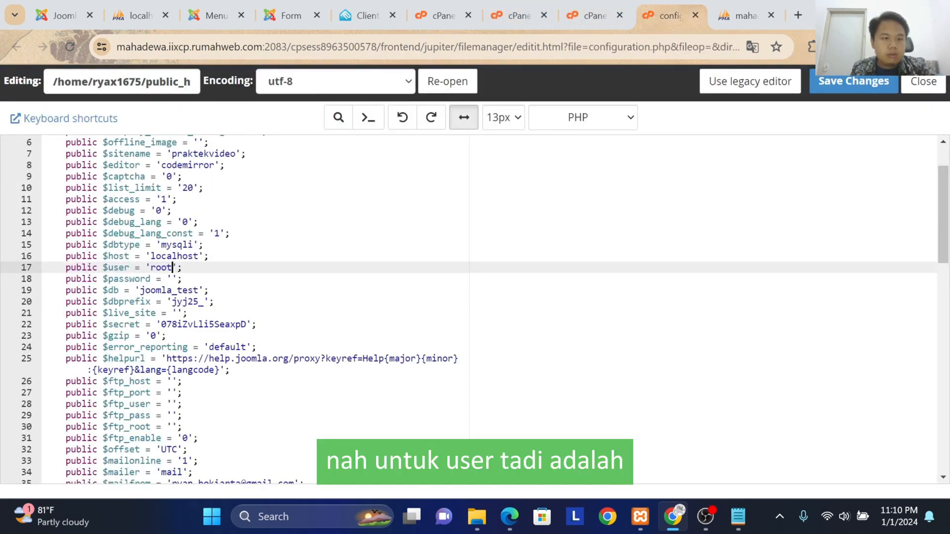
click(737, 517)
click(715, 192)
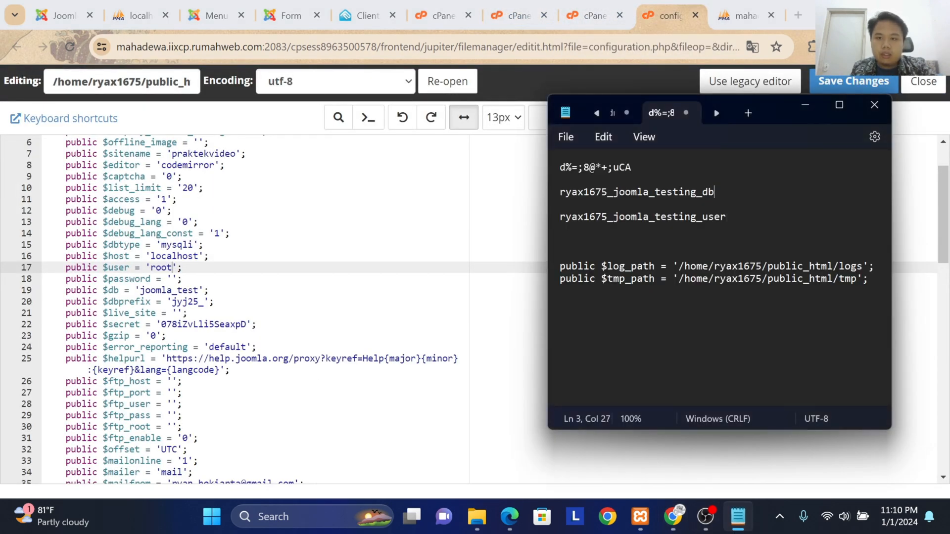
drag(731, 221, 548, 223)
key(ctrl+c)
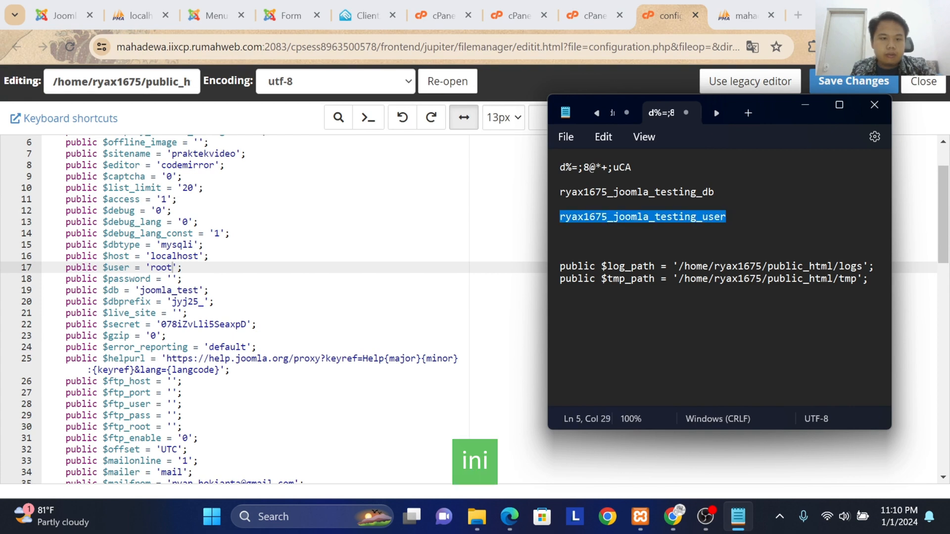
click(196, 257)
click(168, 268)
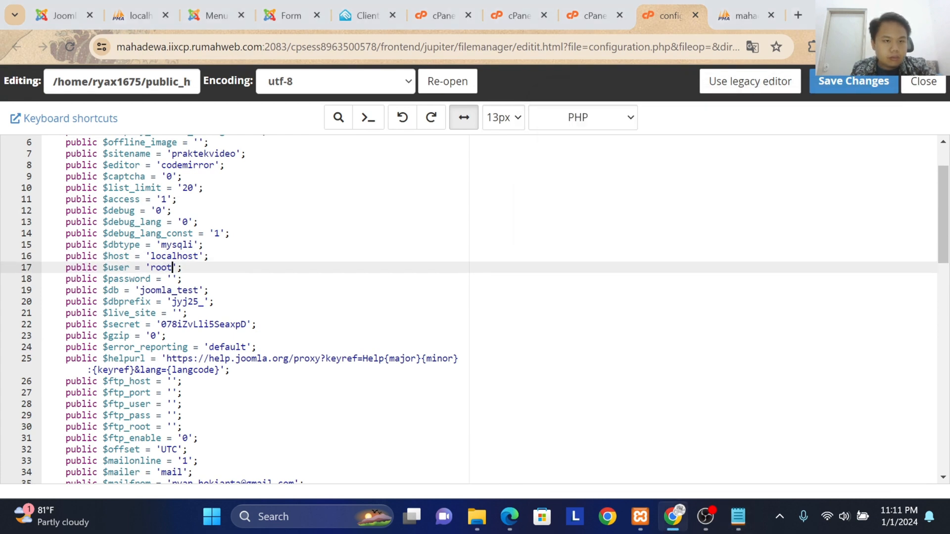
key(BackSpace)
key(BackSpace)
key(BackSpace)
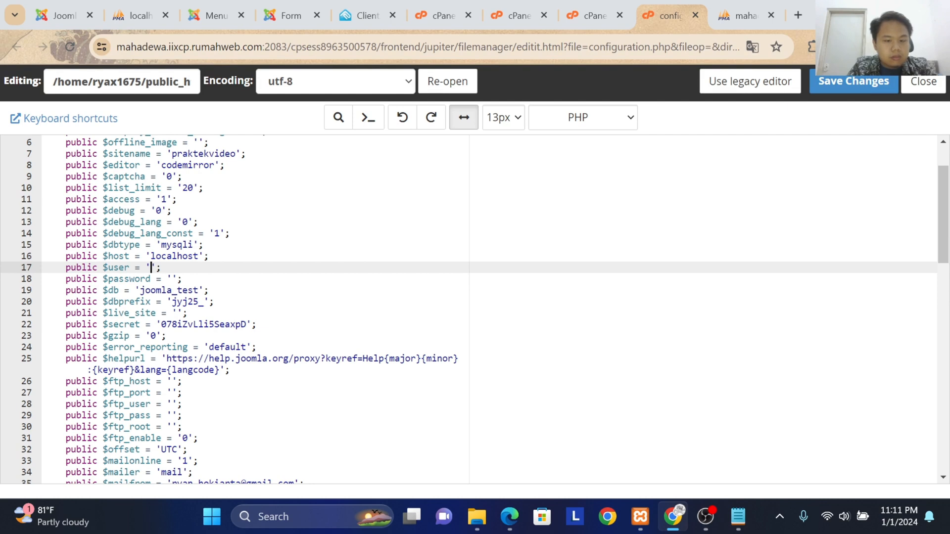
key(ctrl+v)
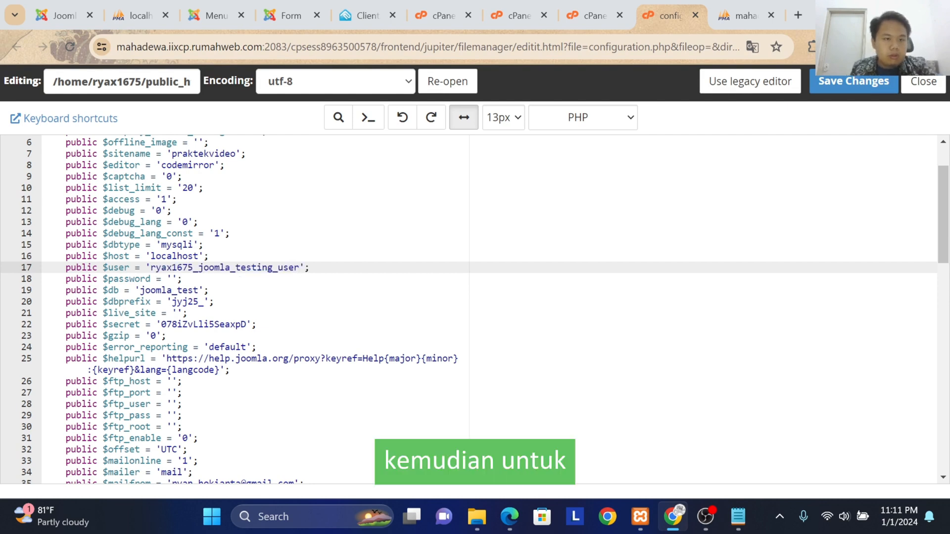
Step: Fill the empty $password value in configuration.php with the database user's password from the Notepad notes
click(173, 279)
key(alt+Tab)
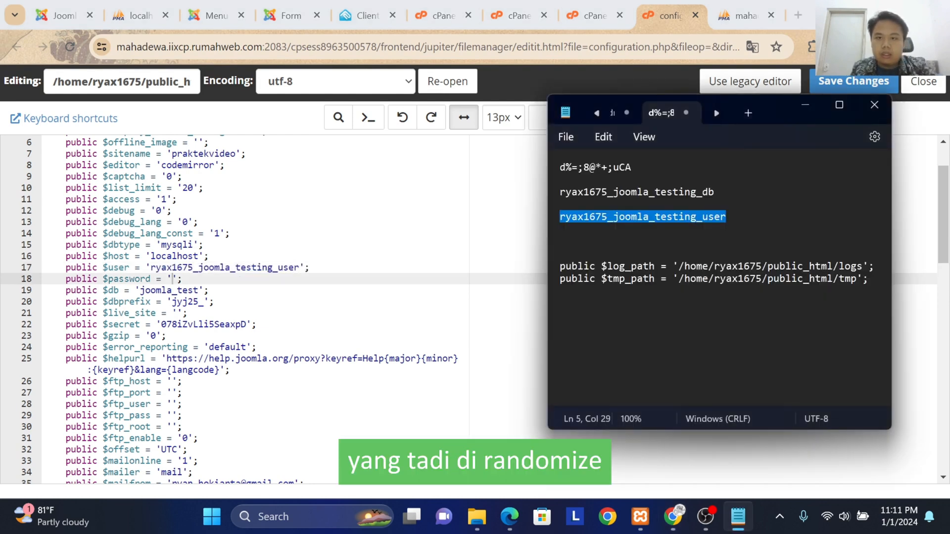
drag(632, 168, 559, 167)
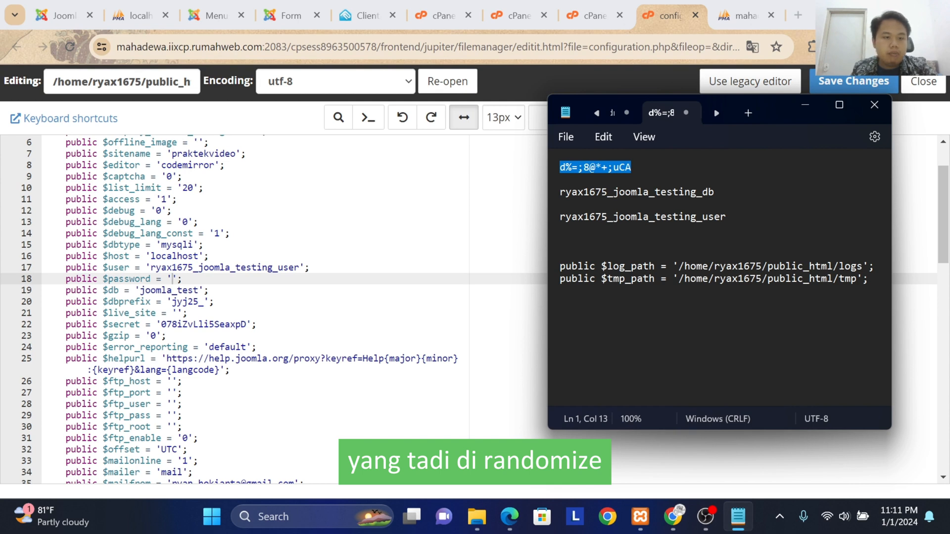
key(ctrl+c)
key(alt+Tab)
key(ctrl+v)
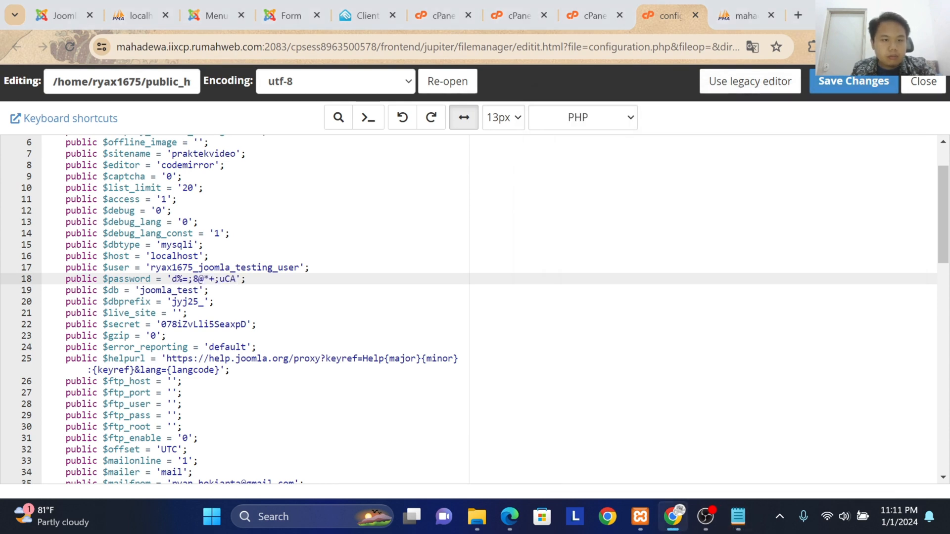
Step: Replace the $db value in configuration.php with the full joomla_testing_db name copied from the Notepad notes
key(alt+Tab)
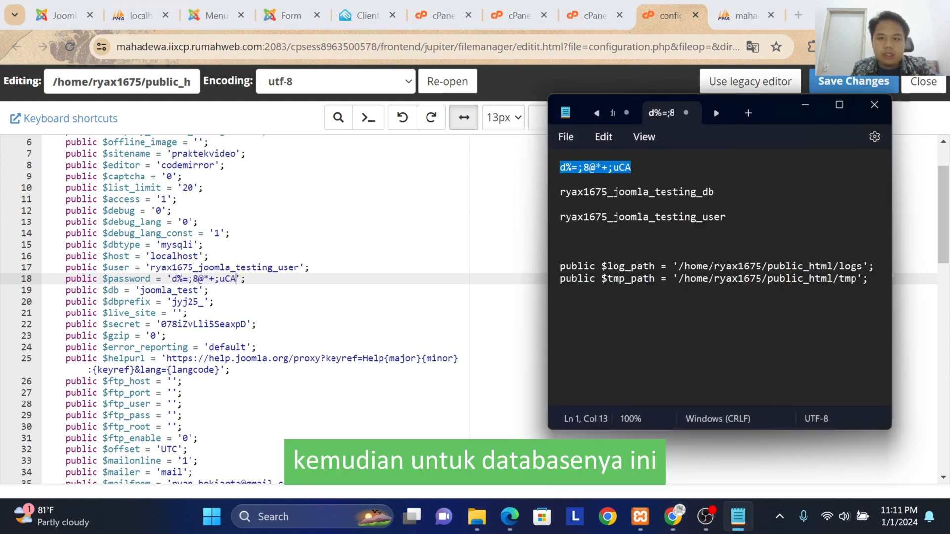
drag(715, 192, 559, 192)
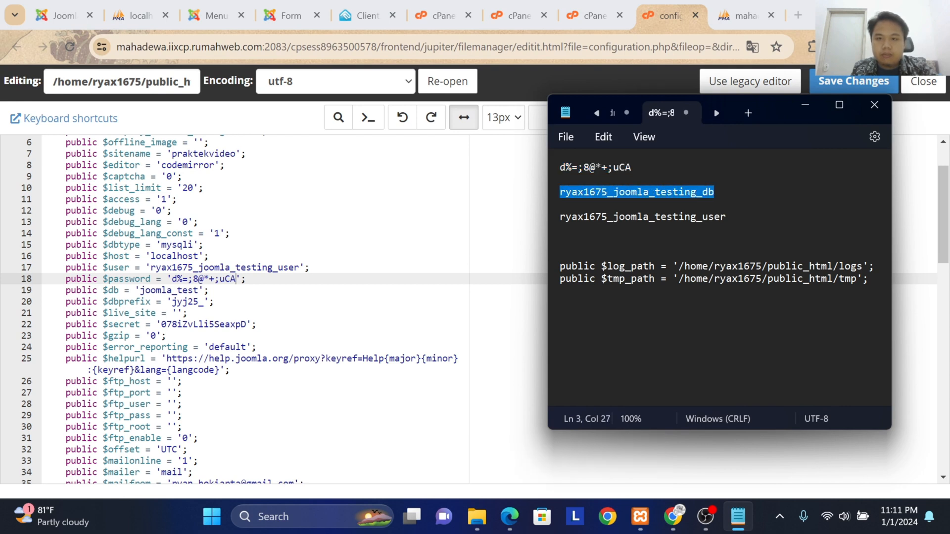
key(alt+Tab)
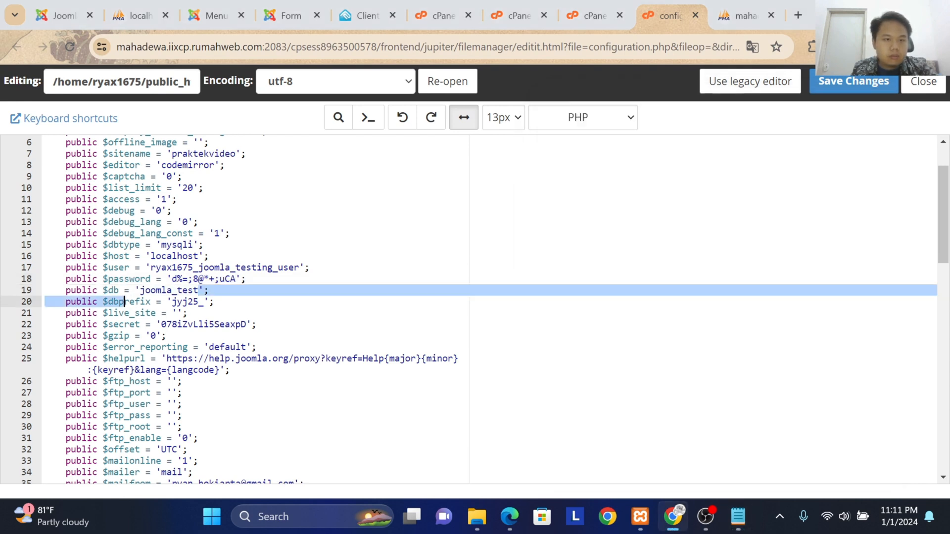
drag(198, 290, 141, 291)
key(ctrl+v)
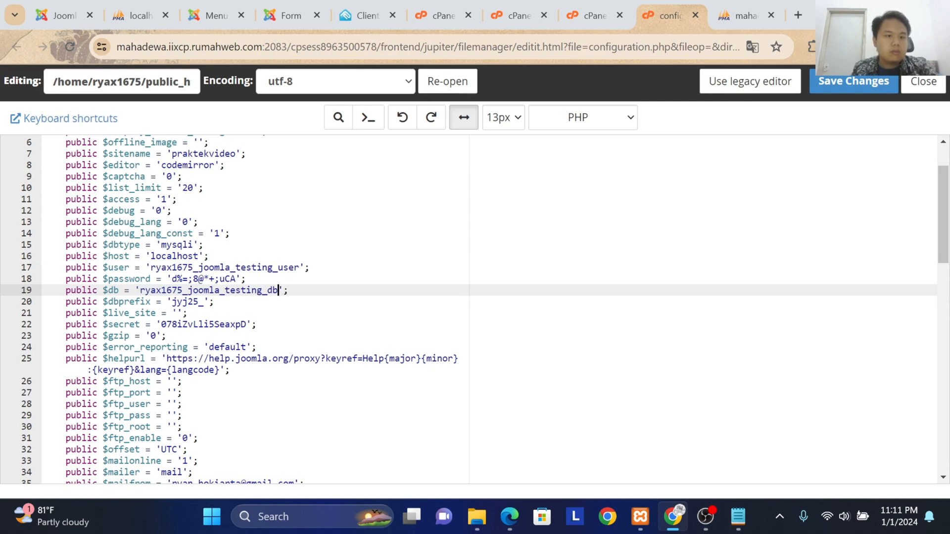
Step: Locate the $log_path and $tmp_path lines in configuration.php and examine the file's server path up to public_html
scroll(468, 307, down, 2)
scroll(468, 307, down, 19)
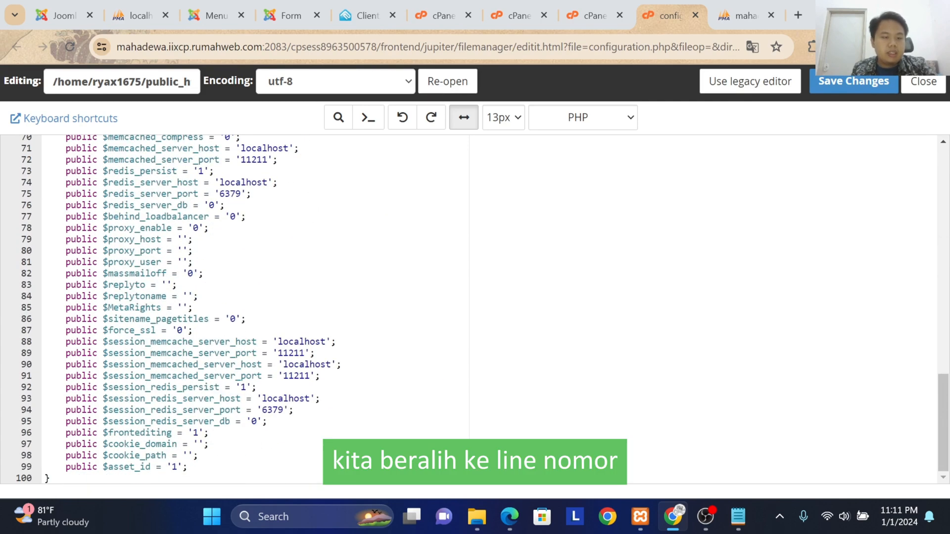
scroll(468, 306, up, 6)
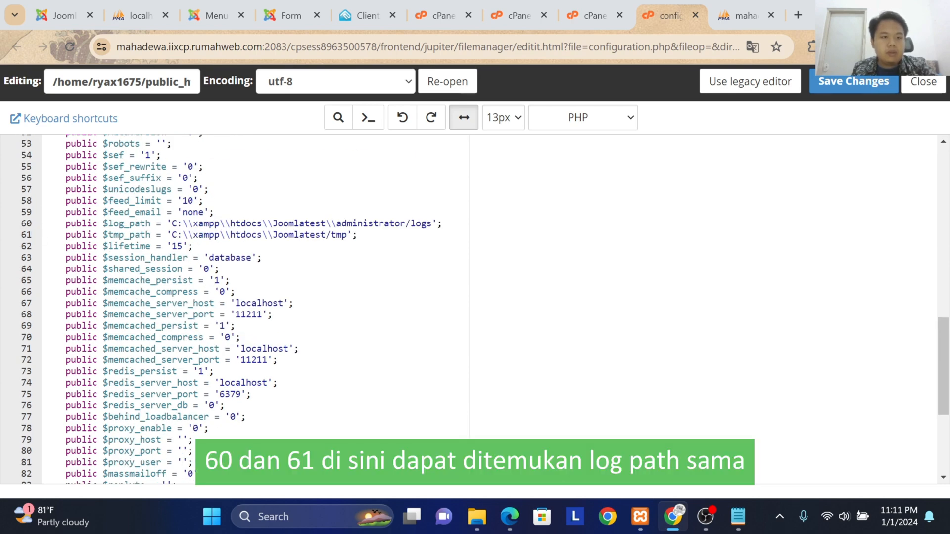
drag(67, 223, 151, 235)
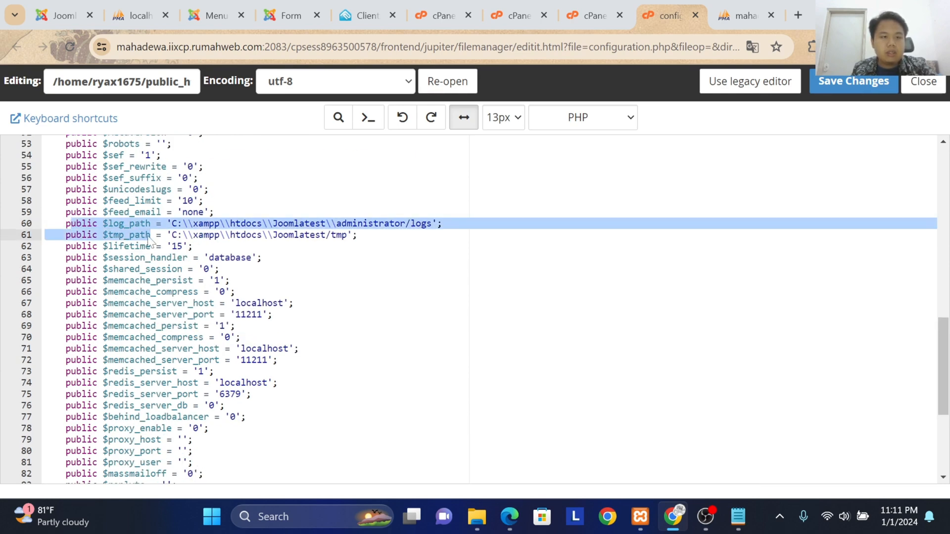
click(264, 224)
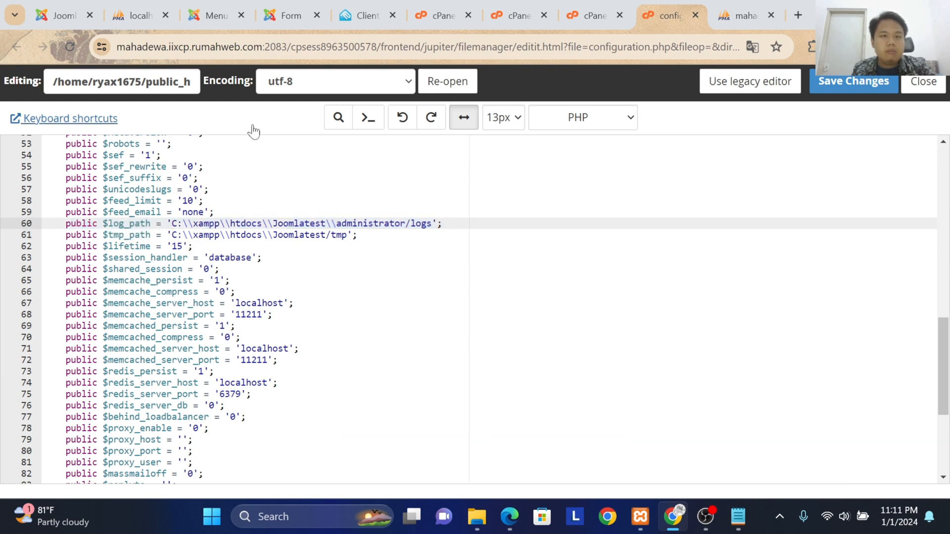
click(54, 82)
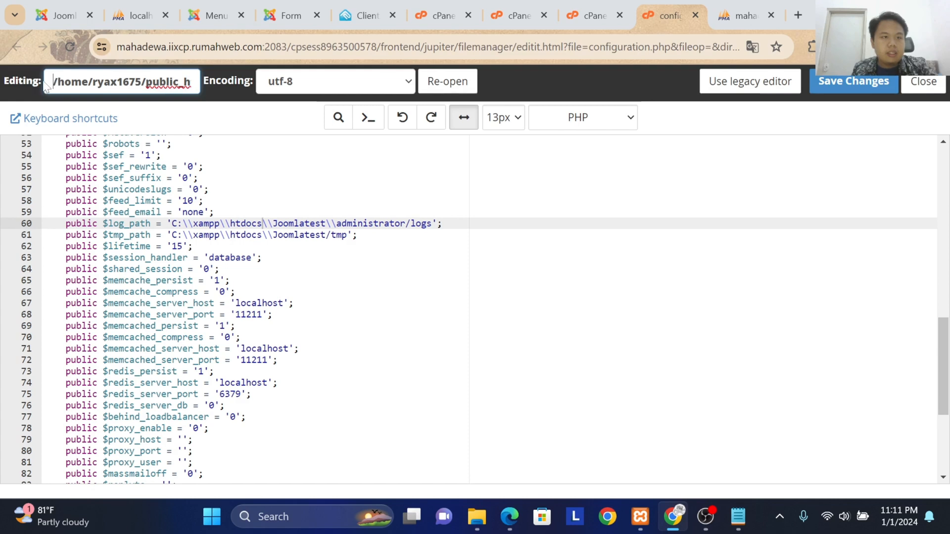
drag(52, 82, 117, 82)
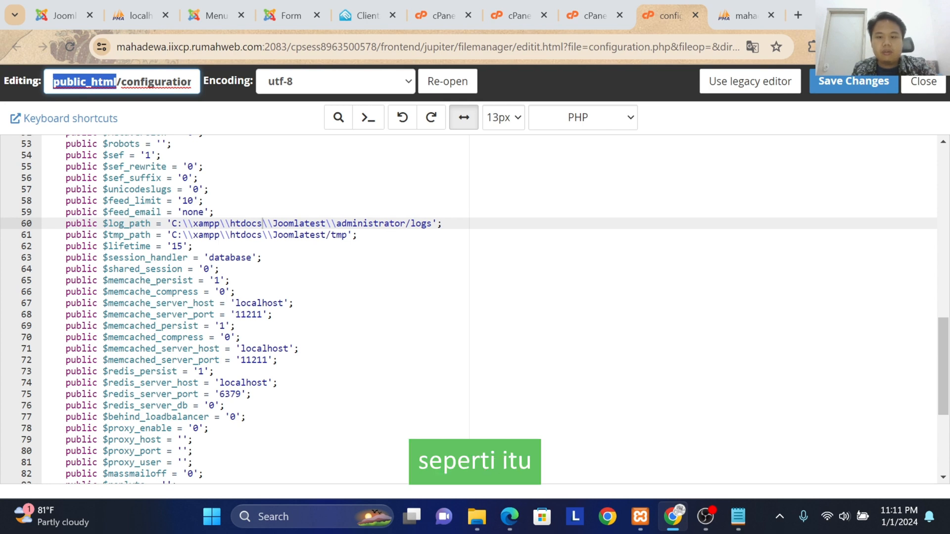
Step: Replace the $log_path value in configuration.php with the full public_html/logs server path copied from the Notepad notes
click(737, 516)
drag(873, 268, 577, 267)
click(578, 267)
drag(678, 267, 863, 267)
key(ctrl+c)
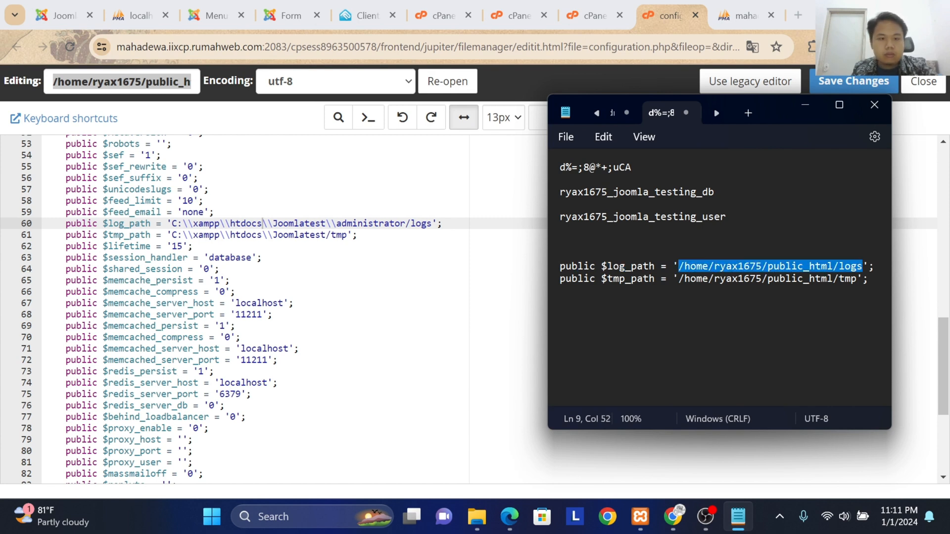
drag(432, 223, 167, 223)
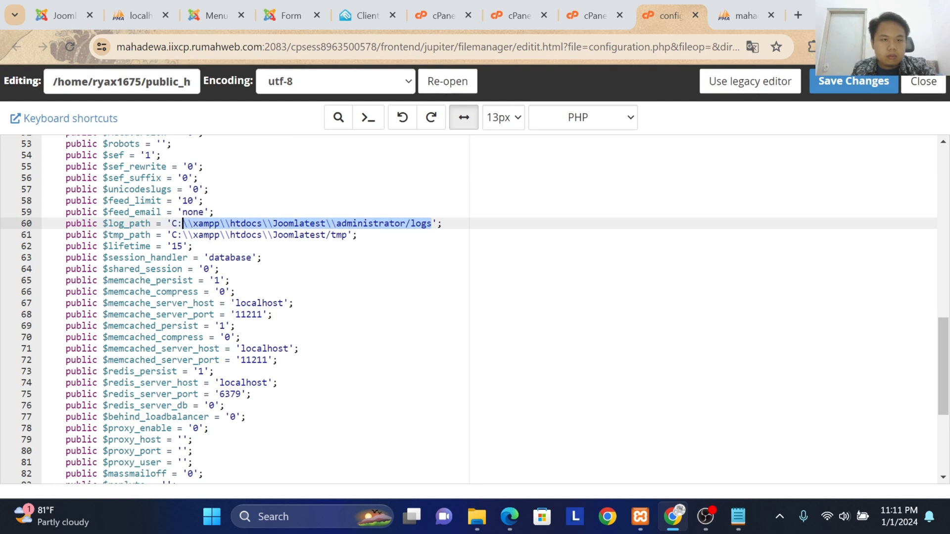
click(315, 223)
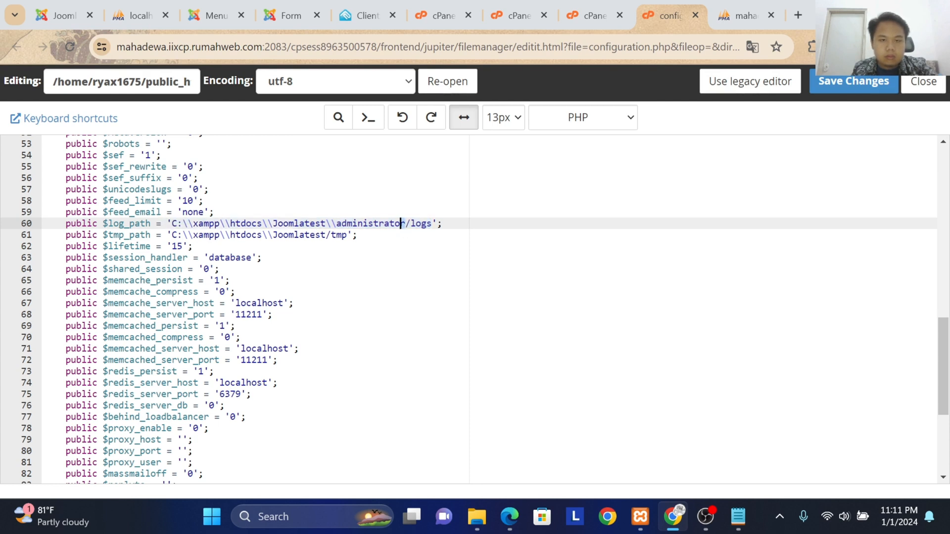
drag(426, 224, 366, 216)
click(433, 223)
drag(433, 224, 172, 224)
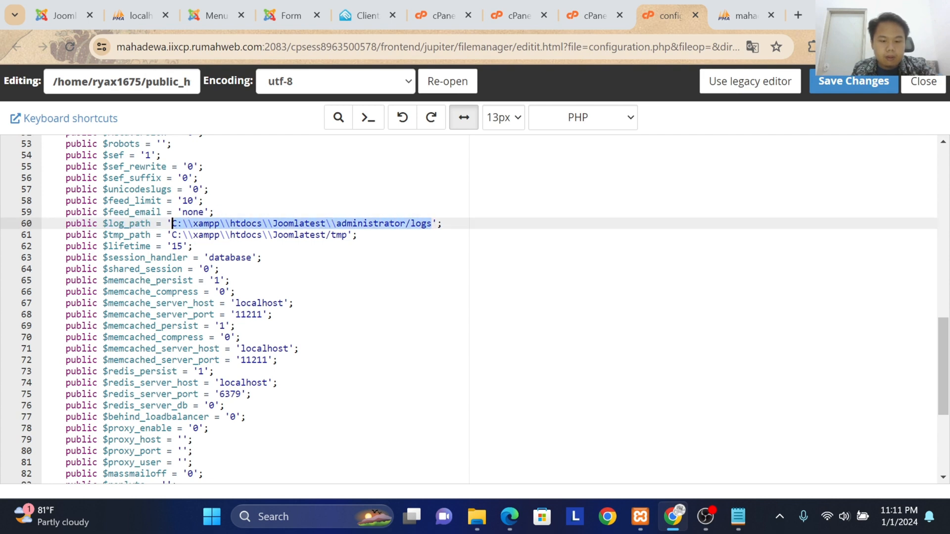
key(ctrl+v)
Step: Replace the $tmp_path value with the full public_html/tmp server path from the Notepad notes, and save and close configuration.php
click(738, 517)
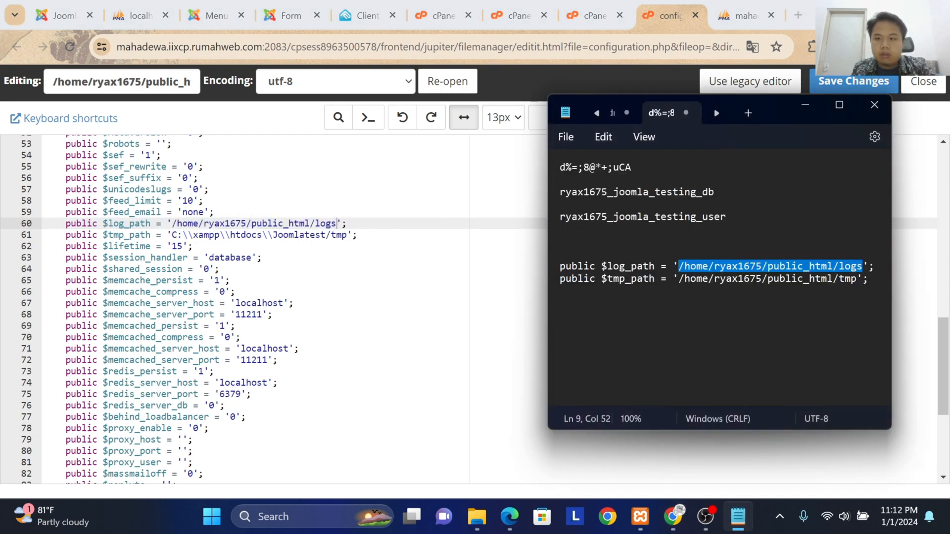
drag(856, 278, 678, 278)
key(ctrl+c)
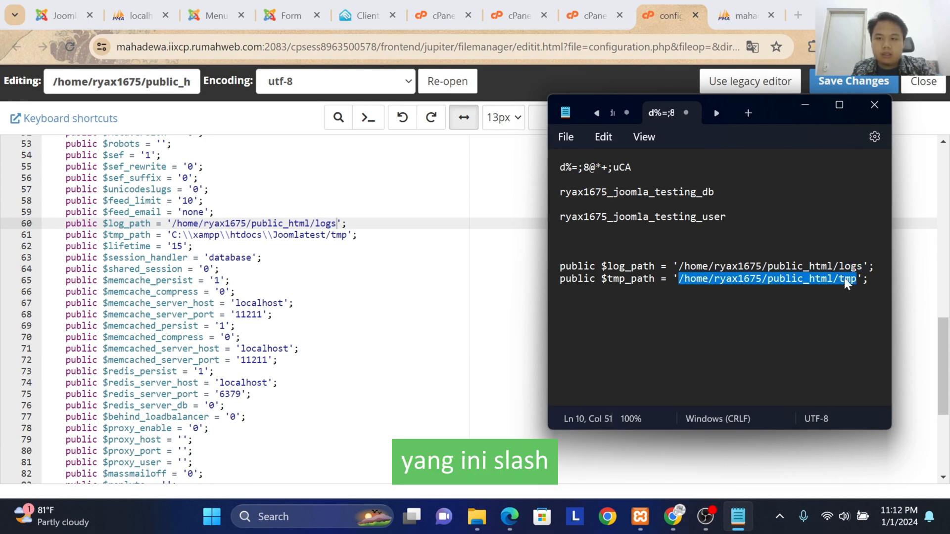
drag(347, 235, 179, 235)
key(ctrl+v)
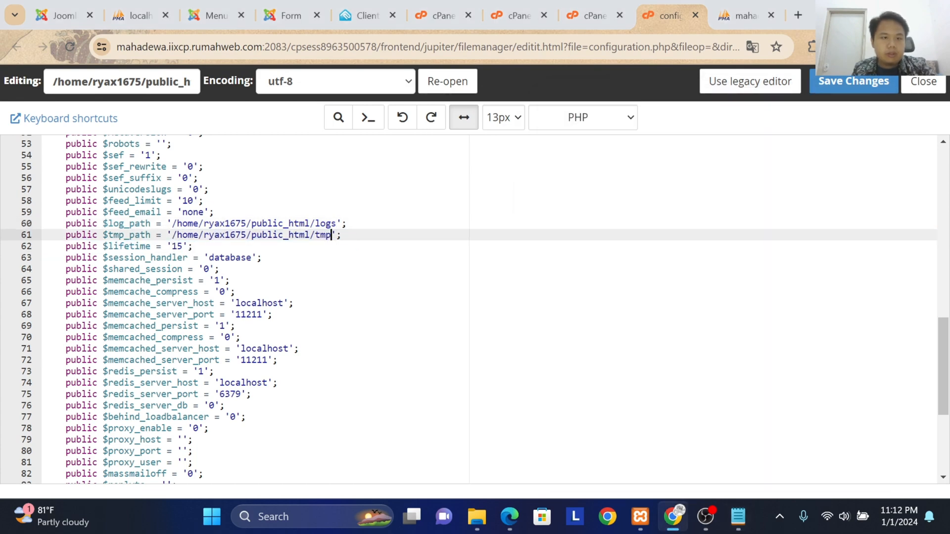
click(842, 85)
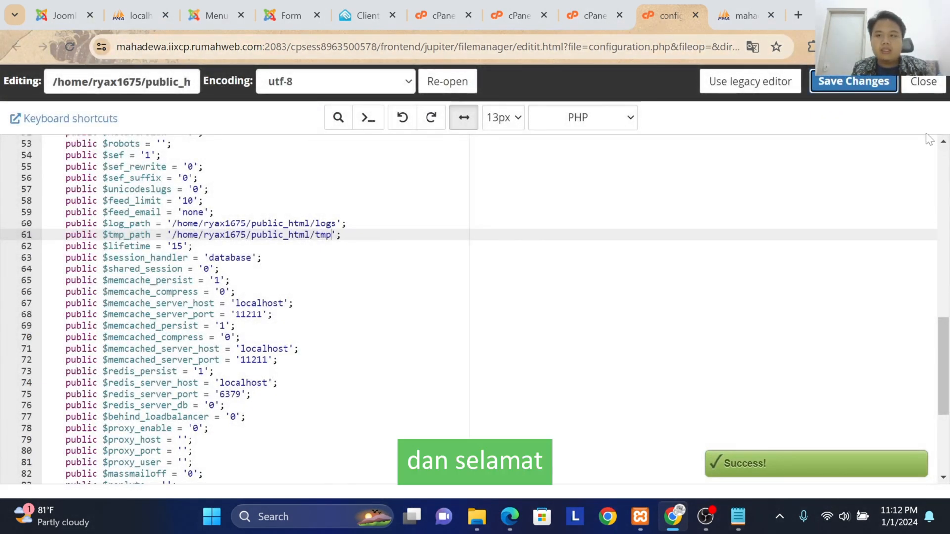
click(923, 81)
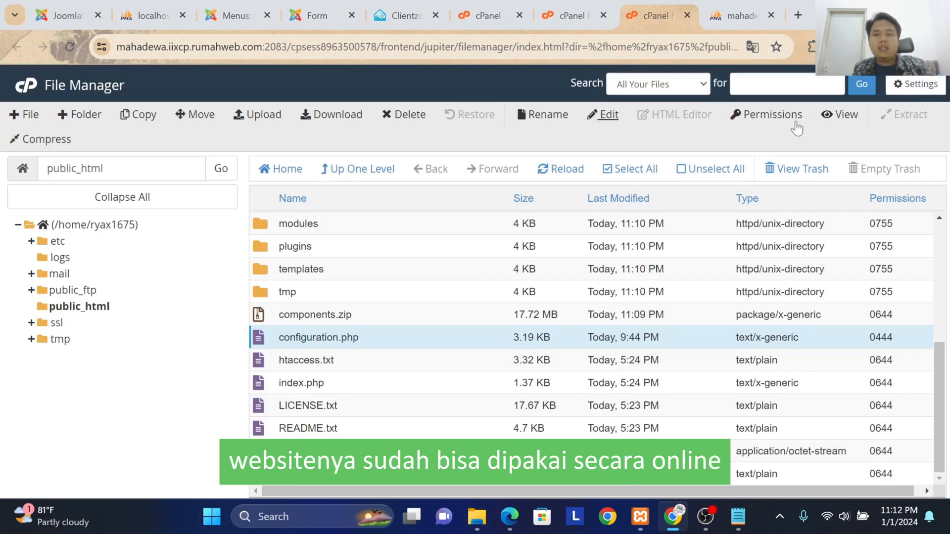
Step: Open the deployed website in a new browser tab using its .my.id domain
click(794, 20)
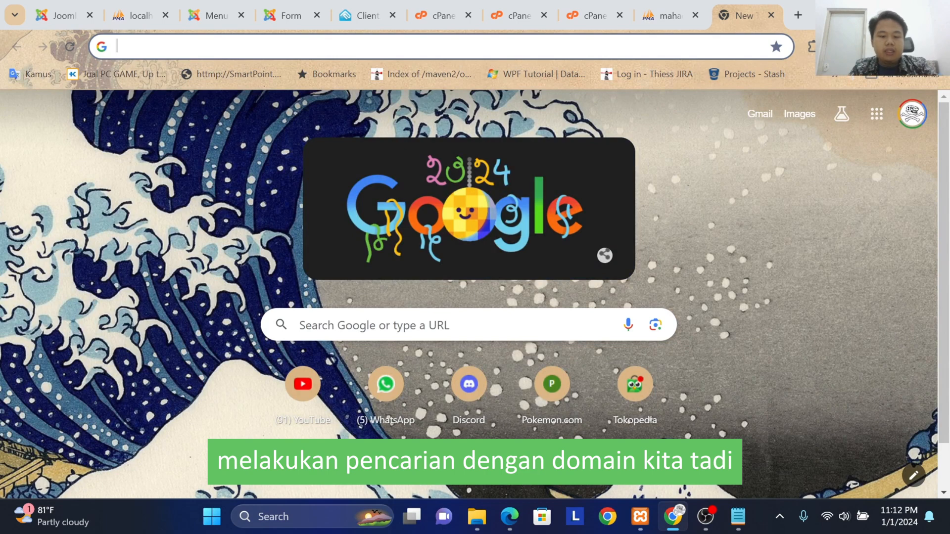
text(ry)
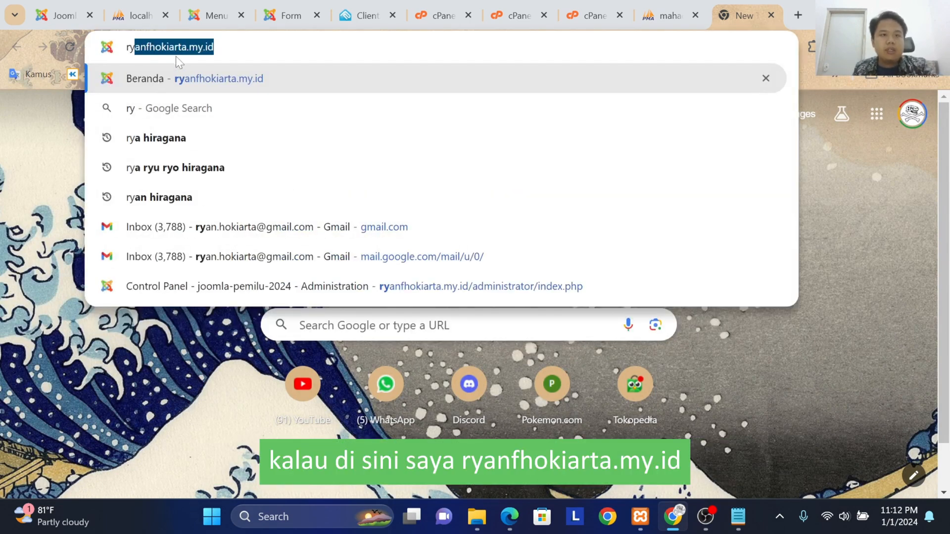
click(219, 79)
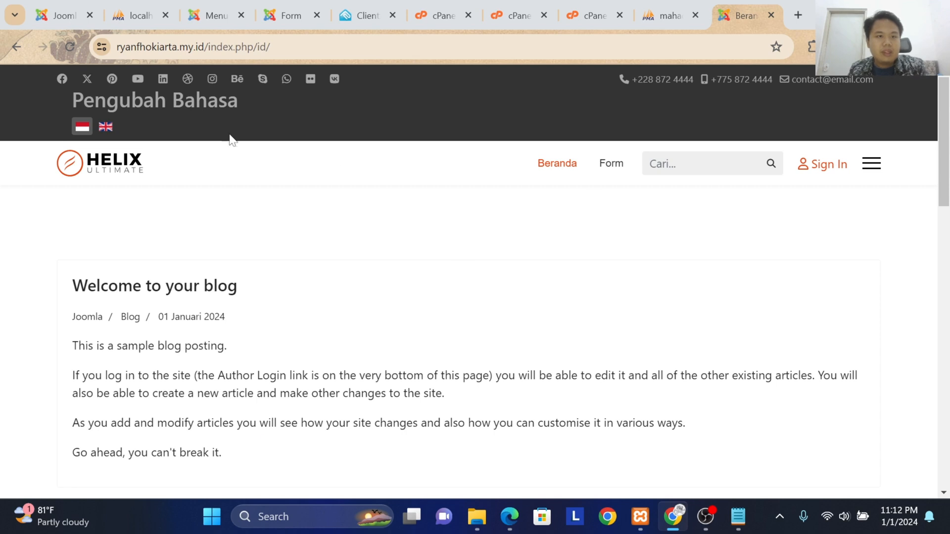
Step: Check the site's language switcher by changing to English and back to Indonesian, and examine the Indonesian Form page
click(103, 126)
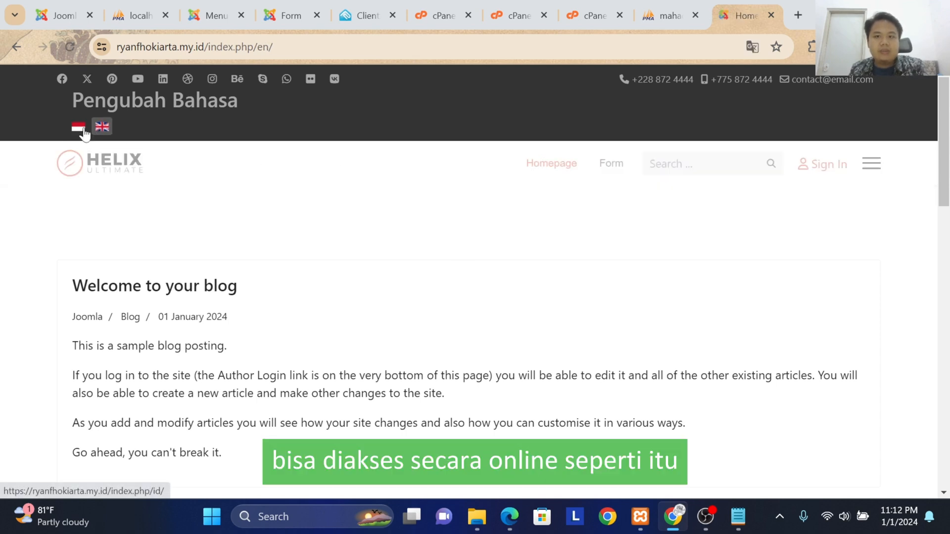
click(79, 127)
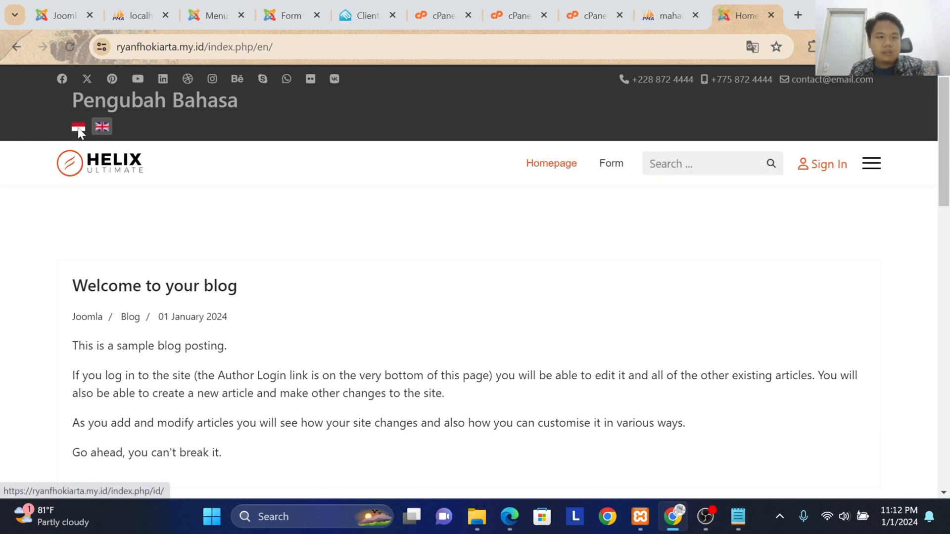
click(616, 165)
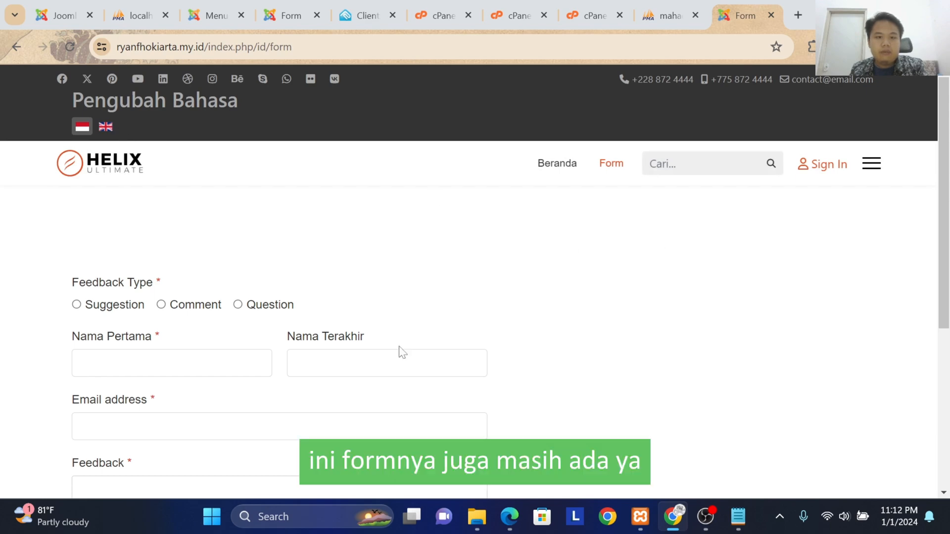
scroll(398, 352, down, 4)
scroll(147, 229, up, 4)
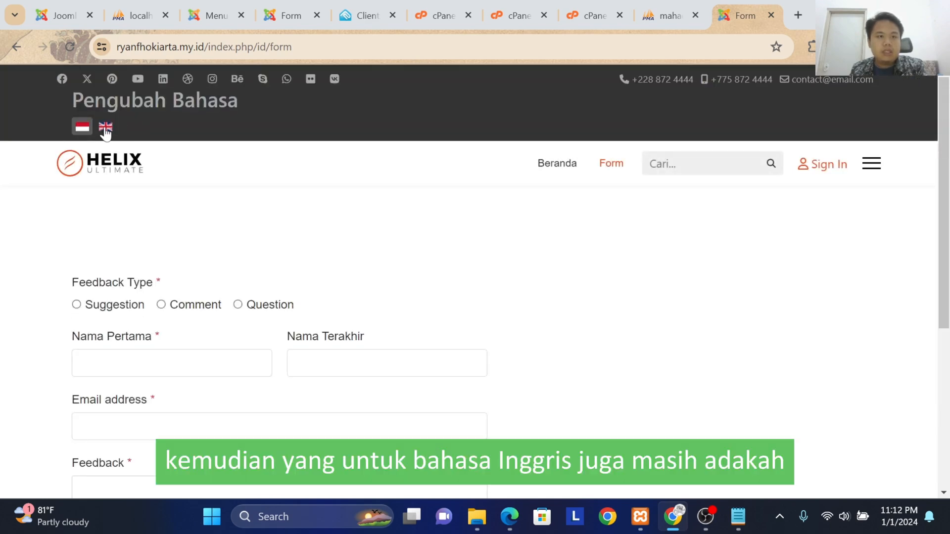
Step: Examine the English homepage and its Form page on the live site, and return to the Indonesian version
click(105, 128)
scroll(541, 239, down, 5)
scroll(227, 388, down, 6)
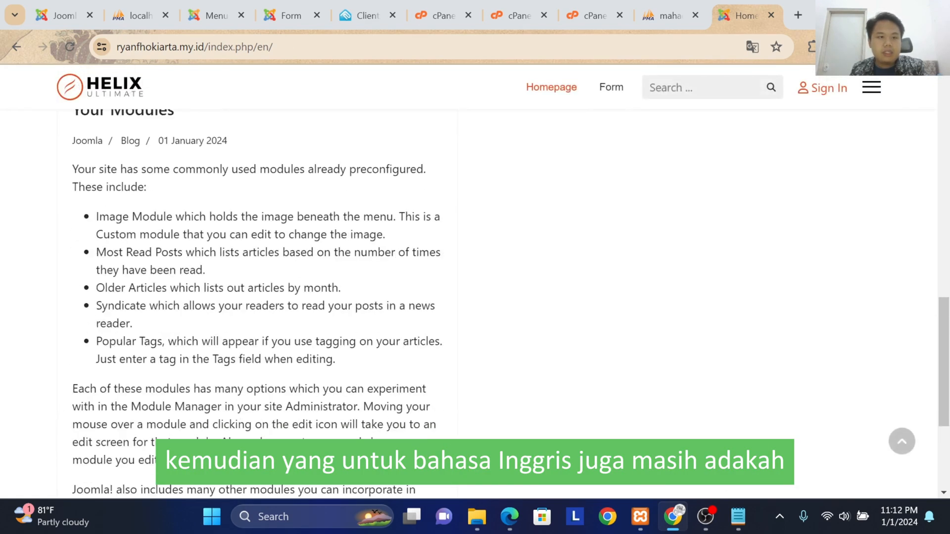
scroll(227, 387, up, 12)
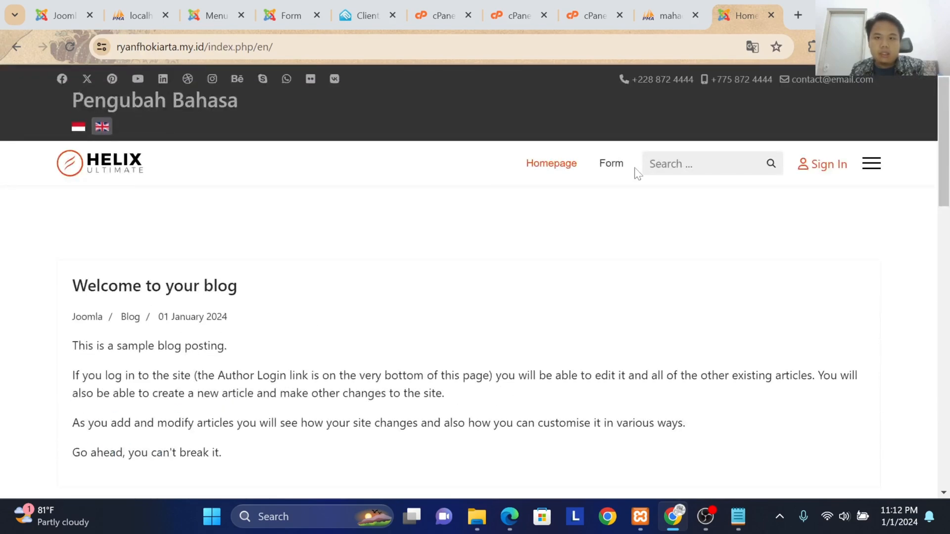
click(613, 164)
scroll(341, 255, down, 4)
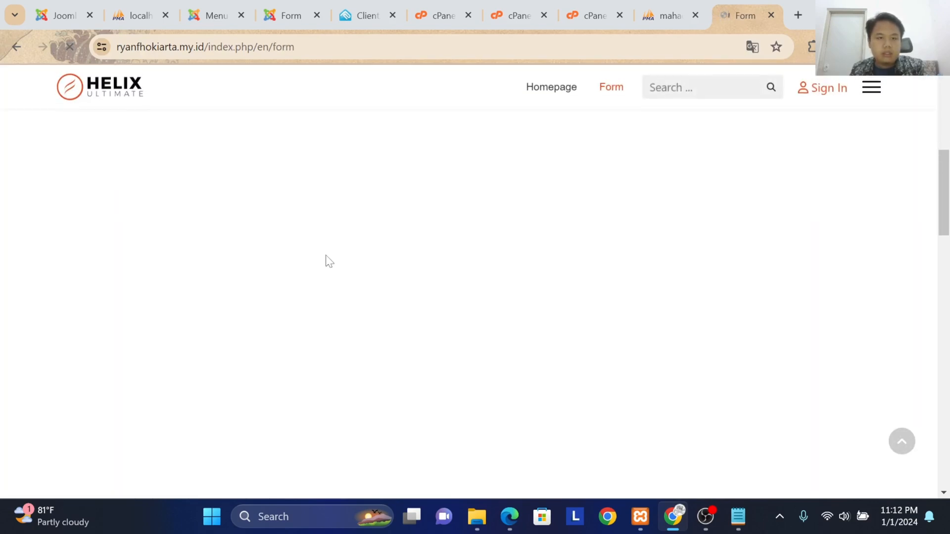
scroll(327, 262, up, 5)
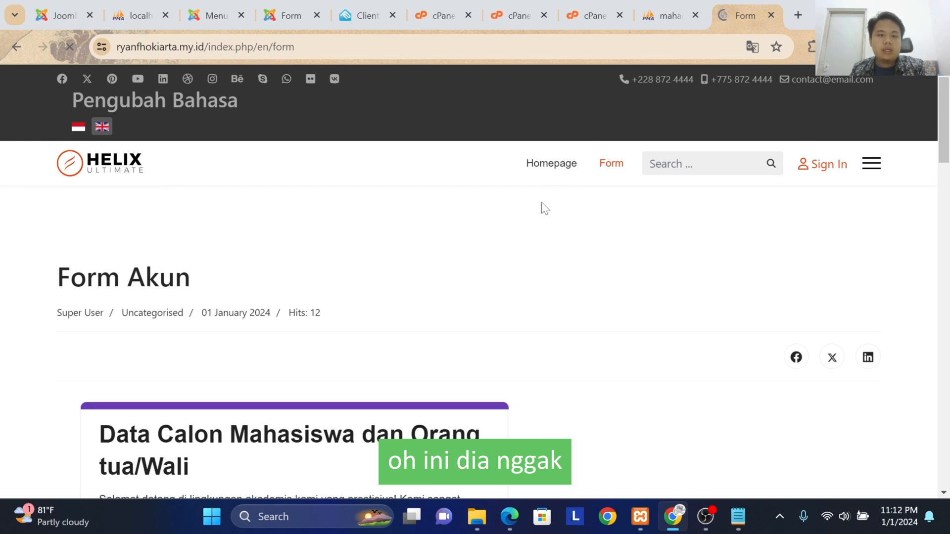
scroll(541, 208, down, 5)
scroll(541, 207, up, 4)
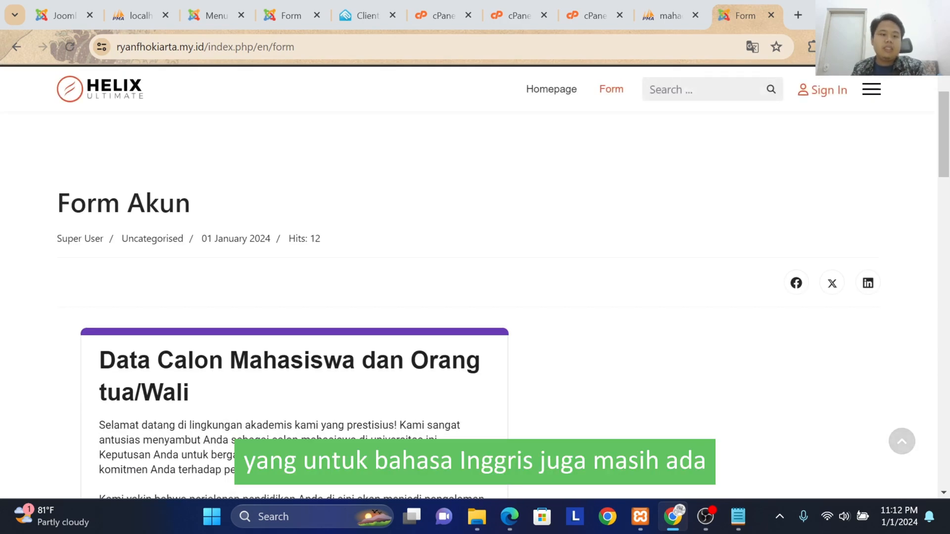
scroll(574, 182, up, 2)
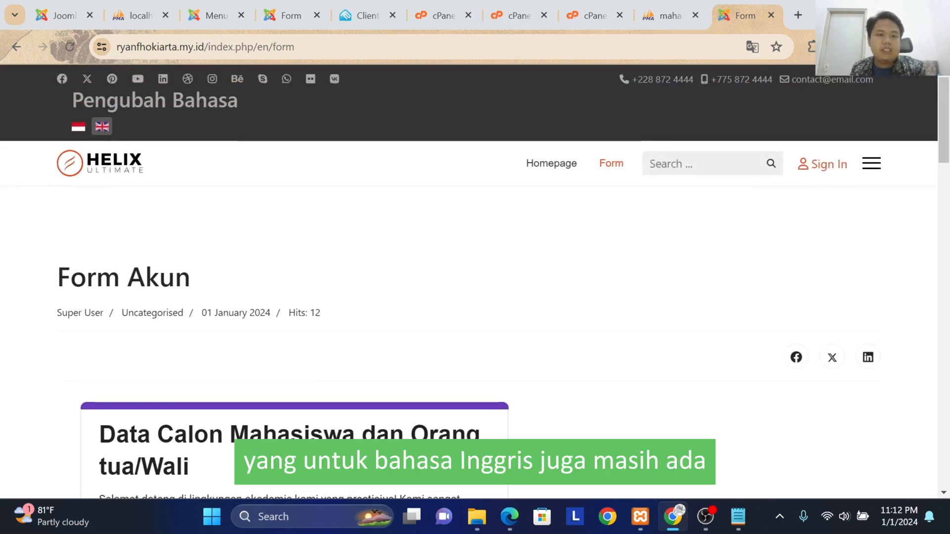
click(77, 129)
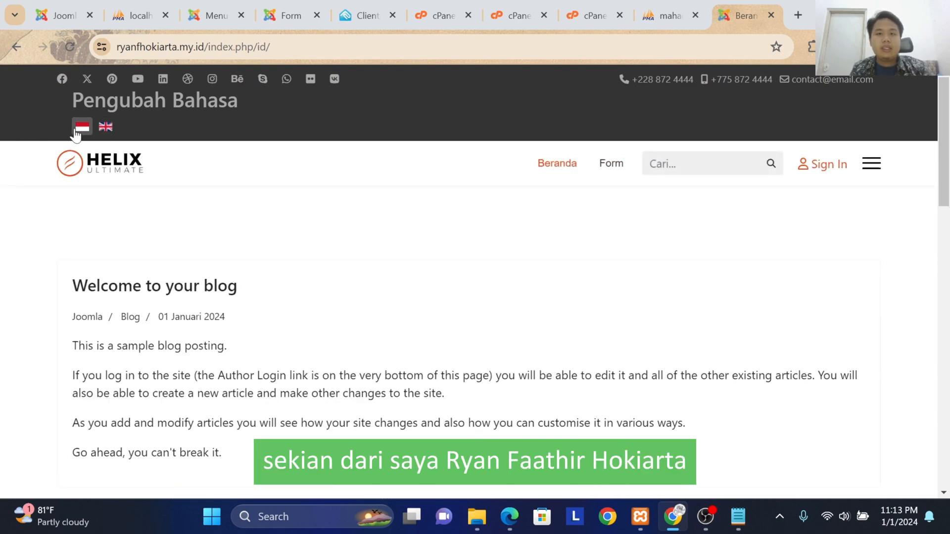